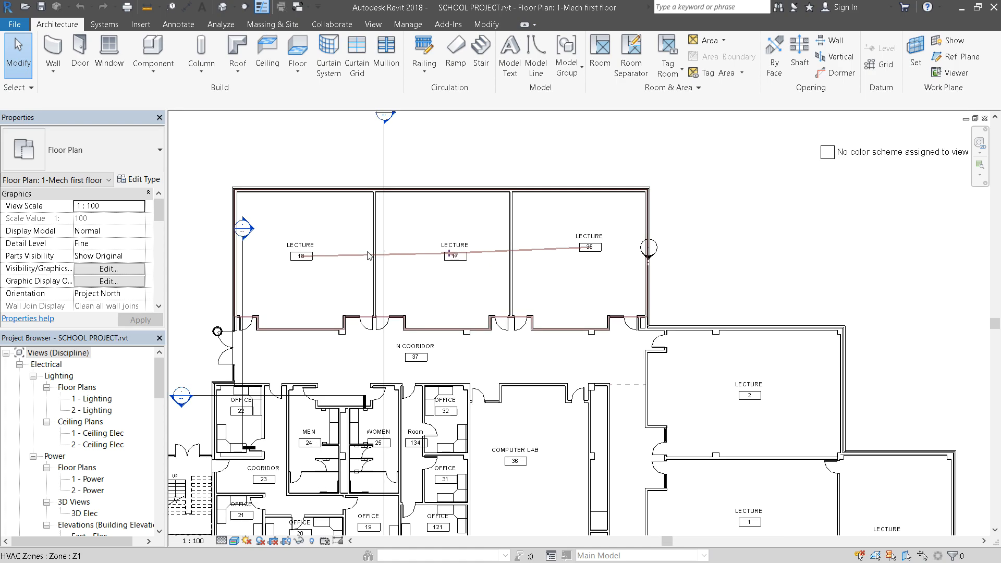
# Show the System Browser and expand the mechanical Supply Air system down to the units under its air handling equipment.
pyautogui.scroll(3, 366, 258)
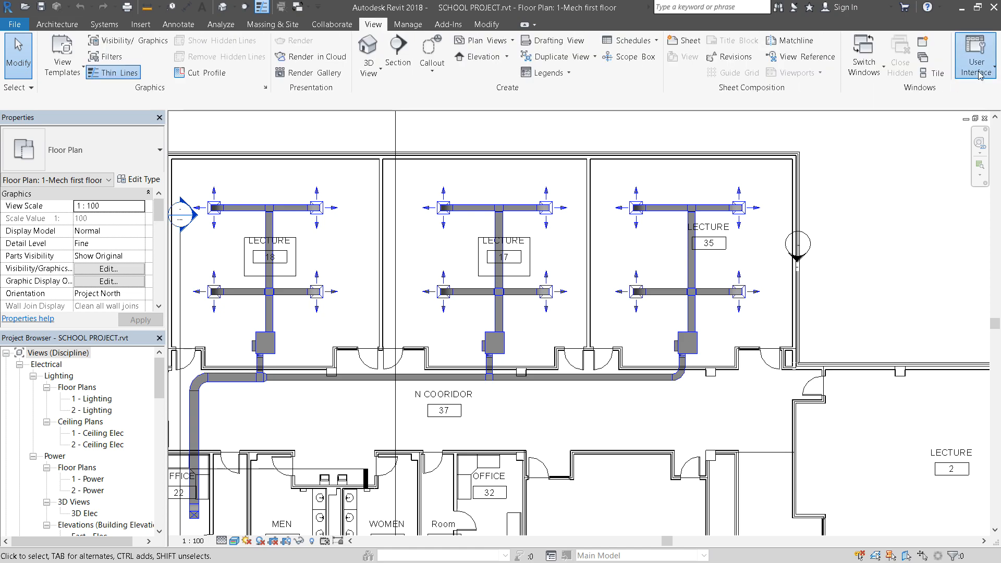
pyautogui.click(977, 76)
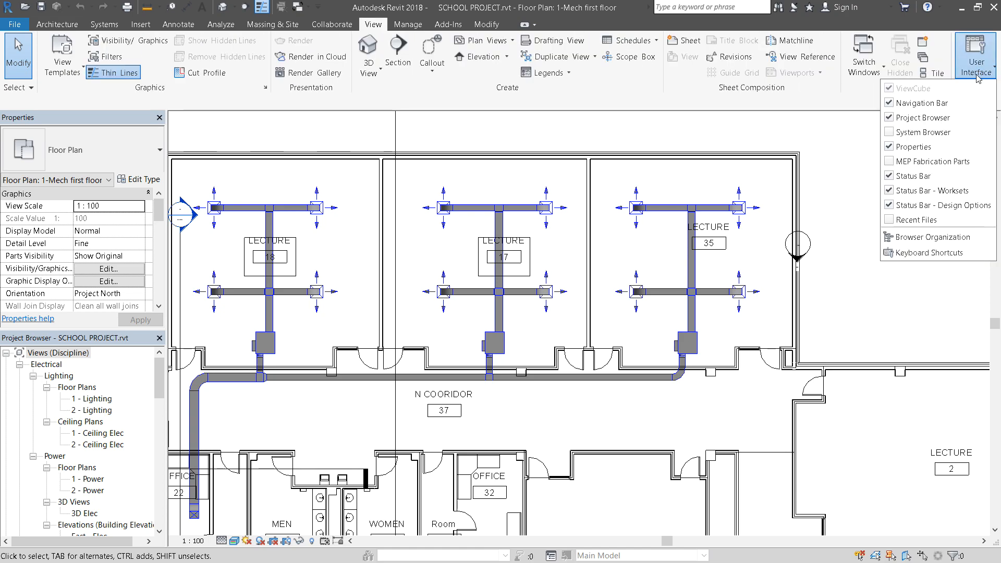
pyautogui.click(913, 132)
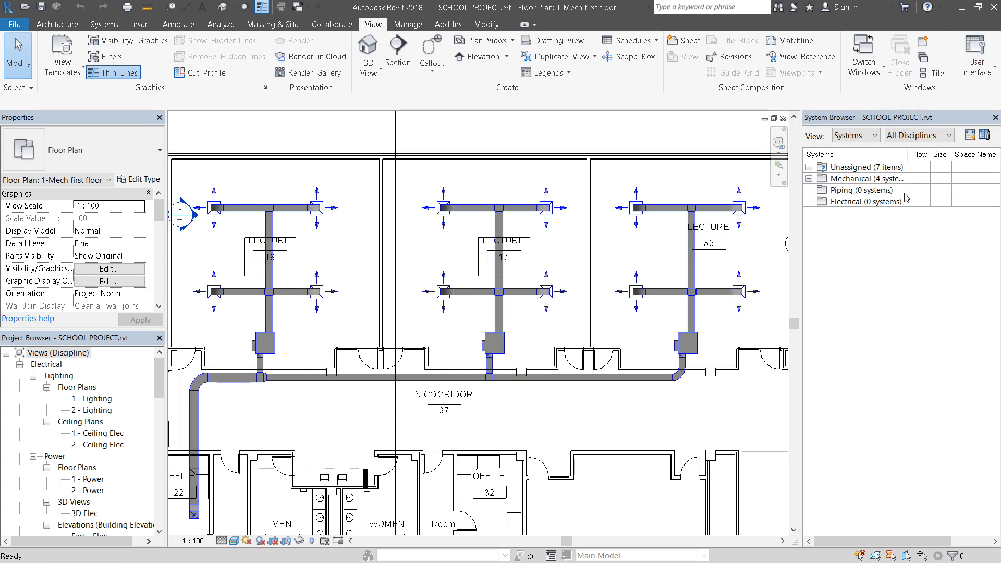
pyautogui.click(809, 178)
pyautogui.click(823, 190)
pyautogui.click(825, 194)
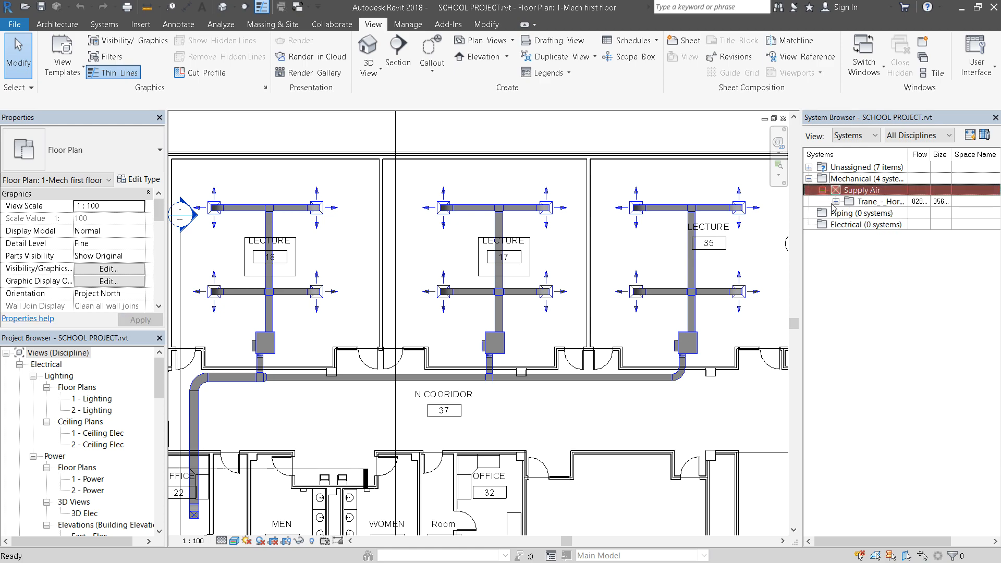
pyautogui.click(836, 202)
pyautogui.click(850, 213)
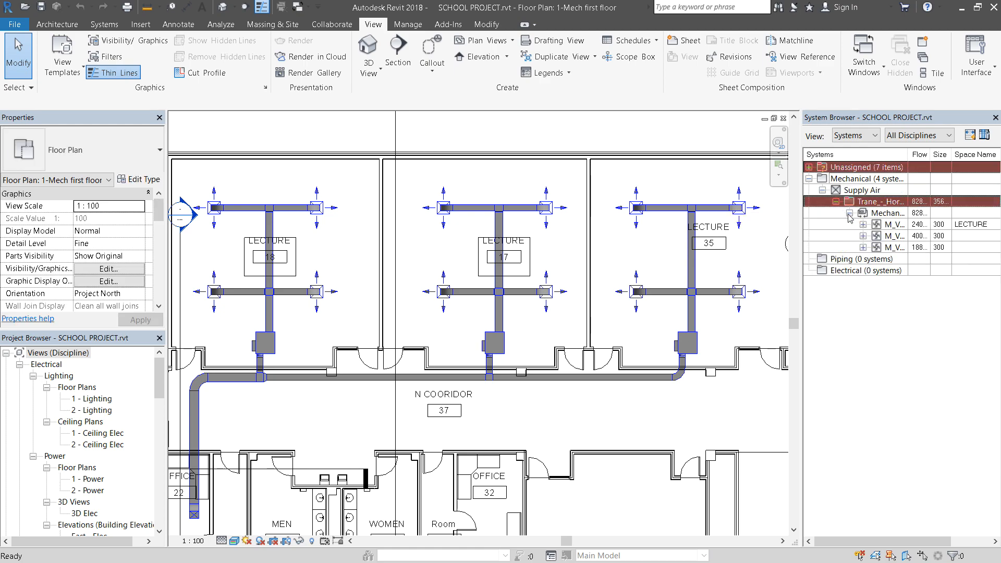
# Check the units listed under the Supply Air equipment by highlighting them in the plan, and close the System Browser.
pyautogui.click(903, 226)
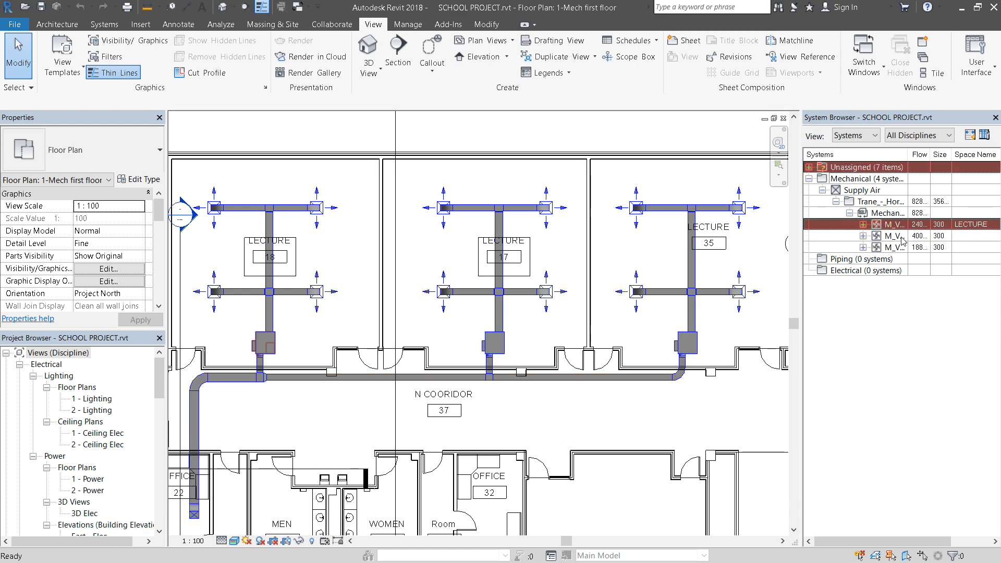
pyautogui.click(904, 248)
pyautogui.click(934, 328)
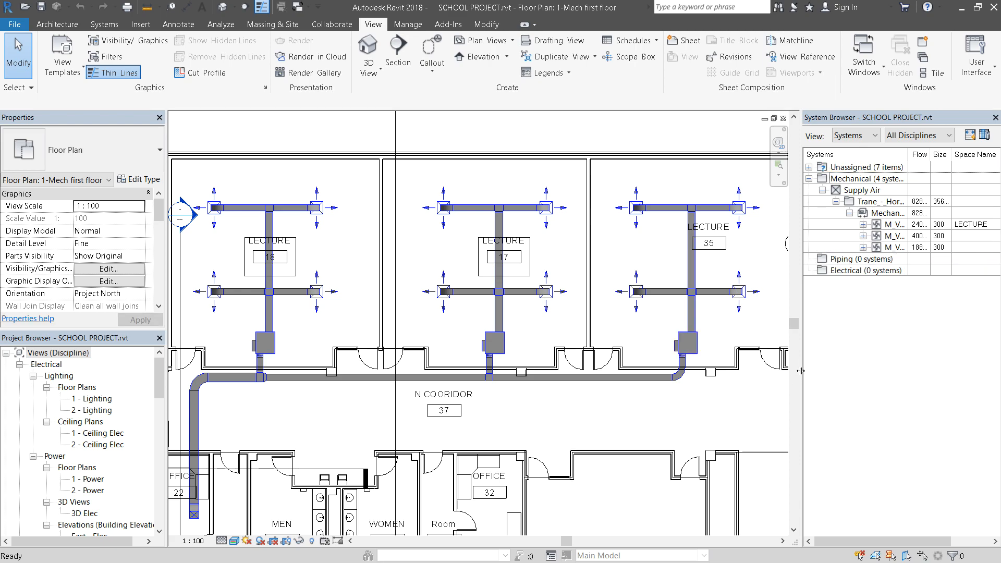
pyautogui.moveTo(801, 371); pyautogui.dragTo(855, 371)
pyautogui.click(996, 117)
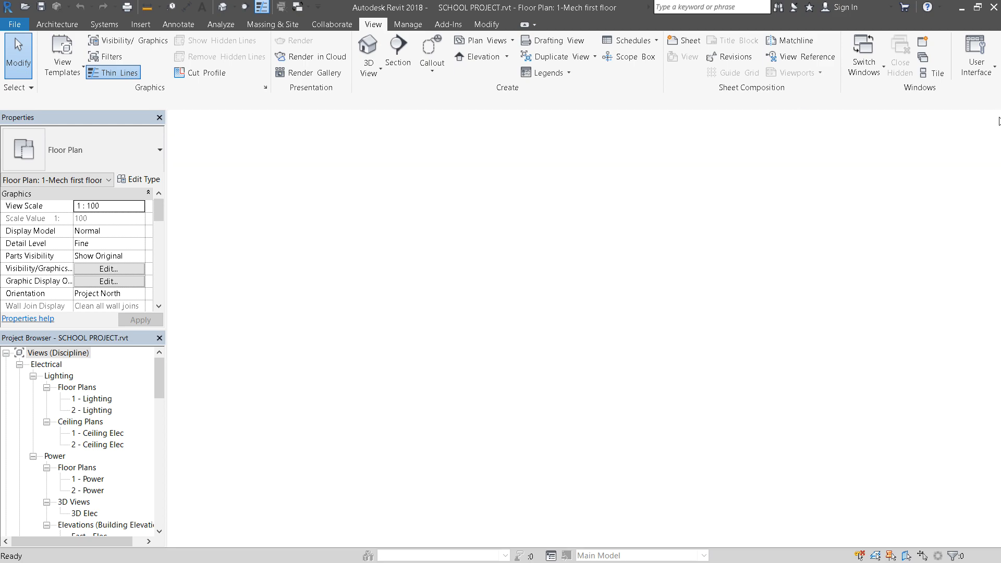
# Inspect the HVAC zone covering lecture rooms 1, 2 and 3 in the first floor plan, and clear the selection.
pyautogui.scroll(-3, 682, 356)
pyautogui.scroll(-3, 603, 306)
pyautogui.scroll(3, 729, 378)
pyautogui.scroll(-2, 634, 252)
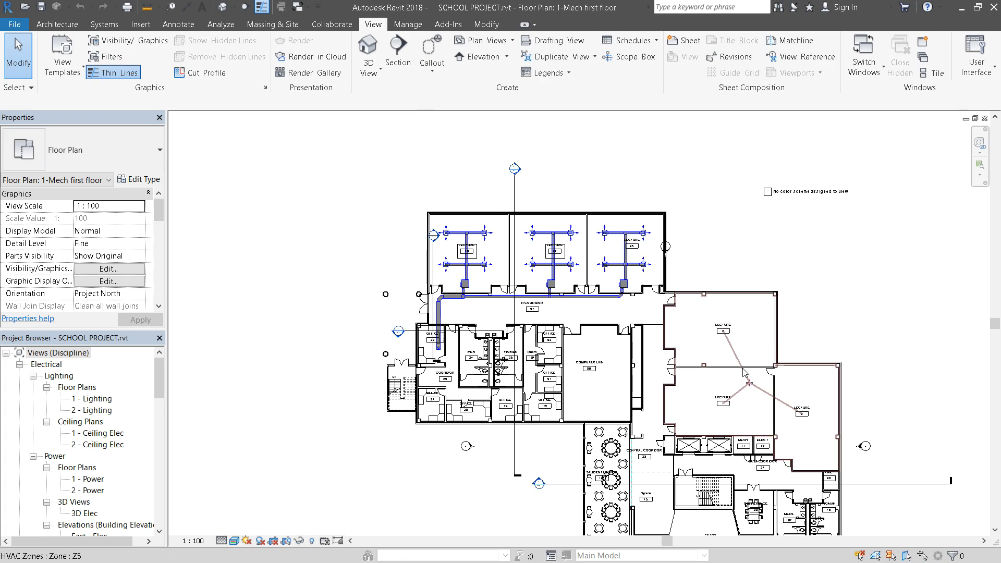
pyautogui.click(742, 369)
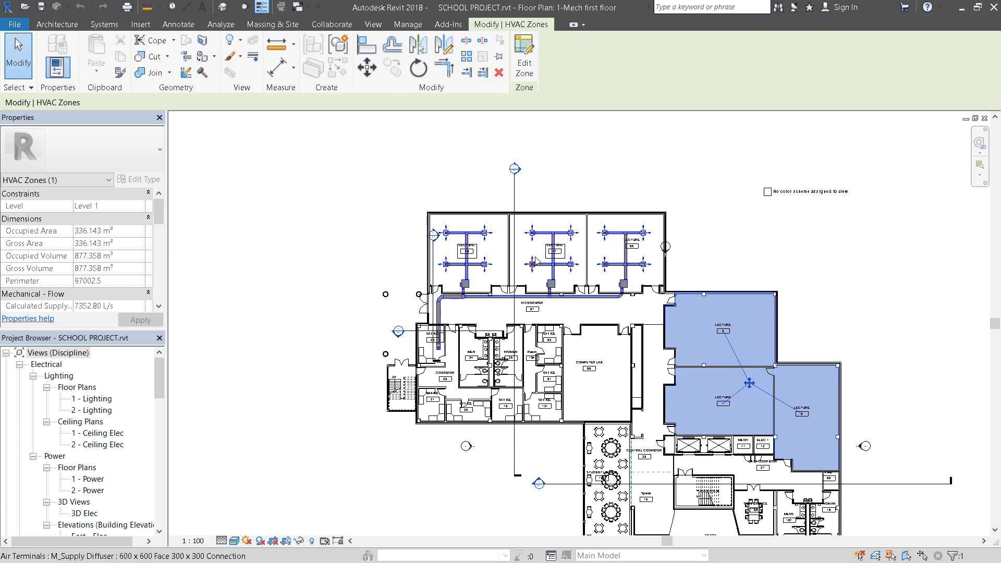
pyautogui.scroll(2, 756, 376)
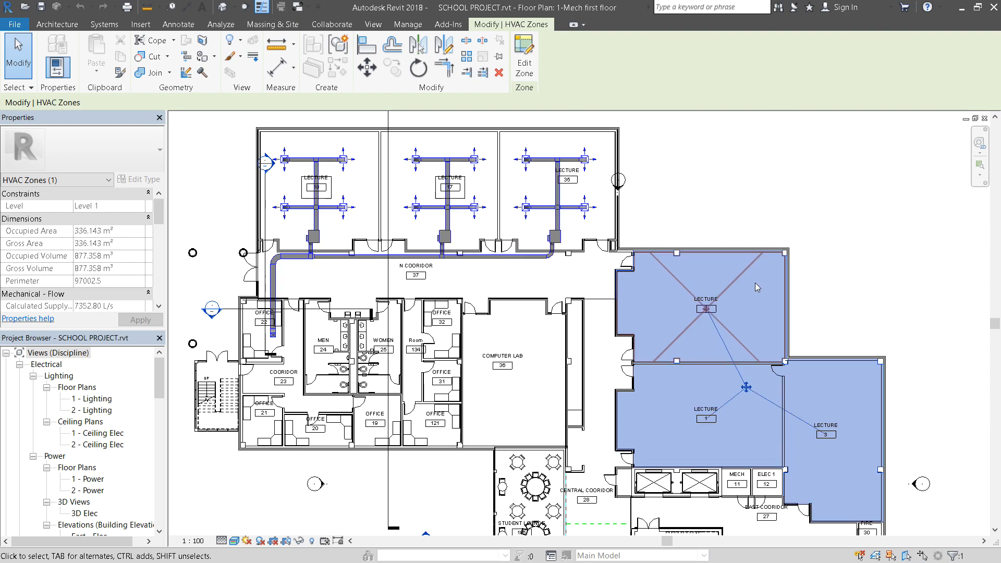
pyautogui.click(893, 191)
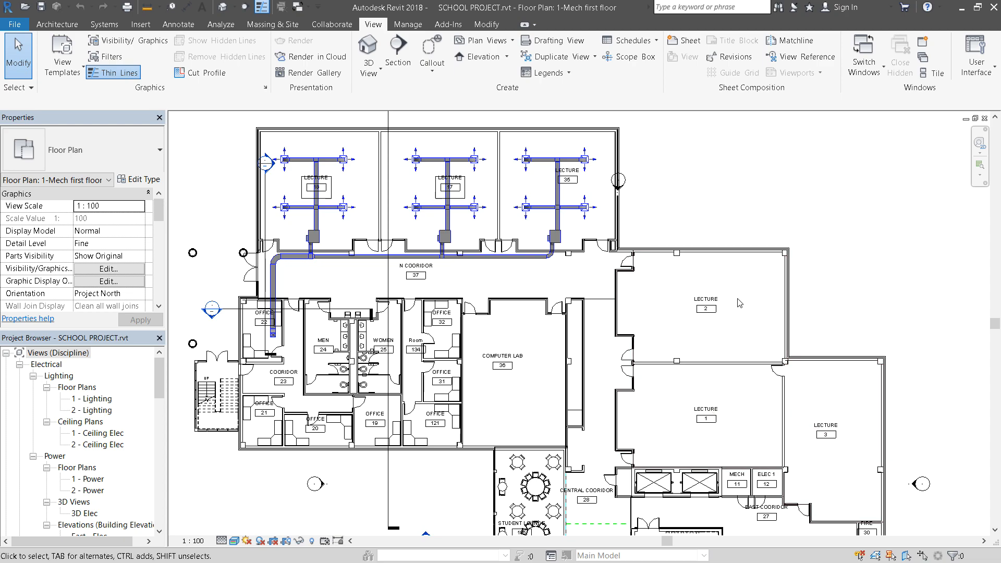
# Try placing an M_Supply Diffuser with 600 x 600 face and 300 x 300 connection outside the building, and delete it.
pyautogui.scroll(2, 841, 237)
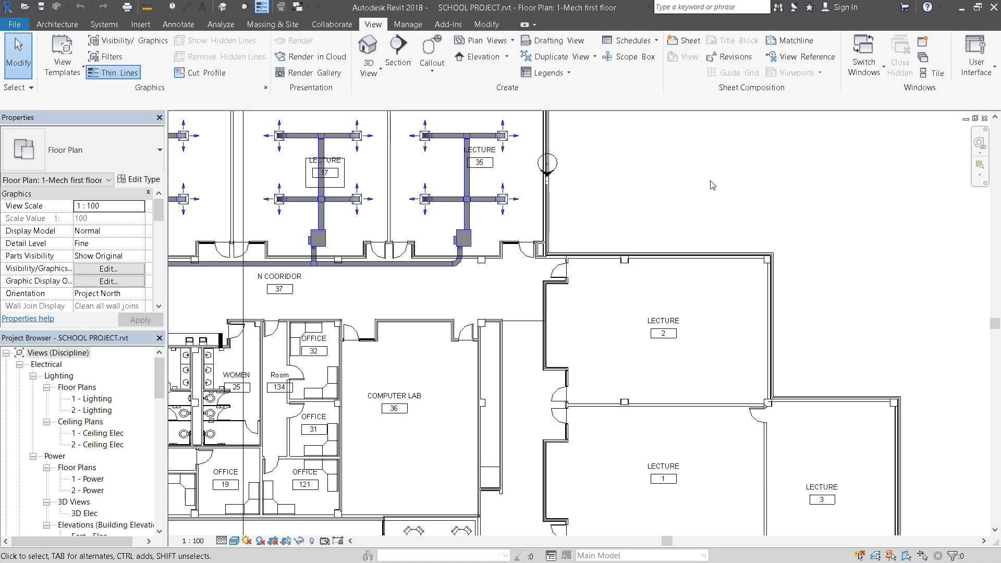
pyautogui.scroll(2, 636, 234)
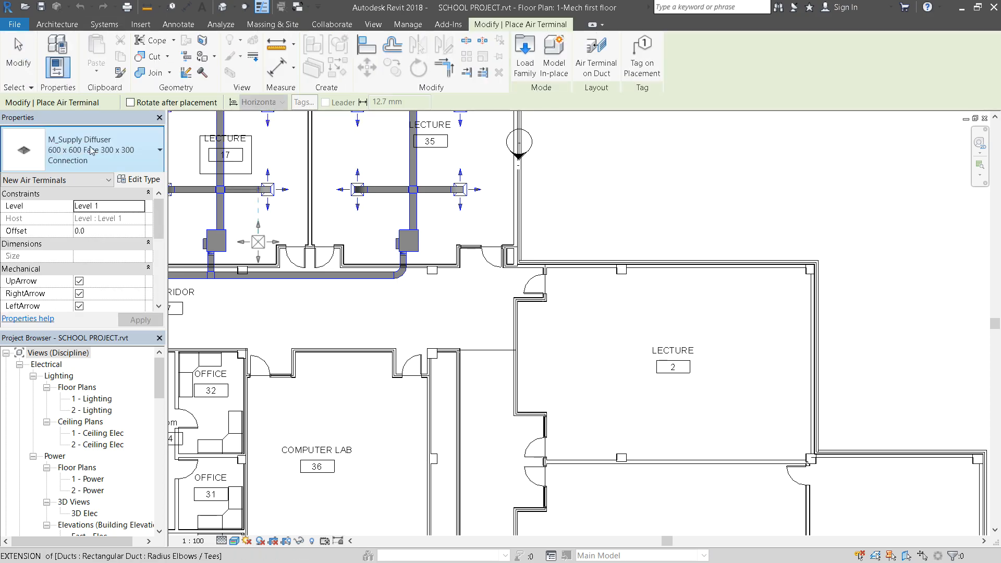
pyautogui.click(101, 151)
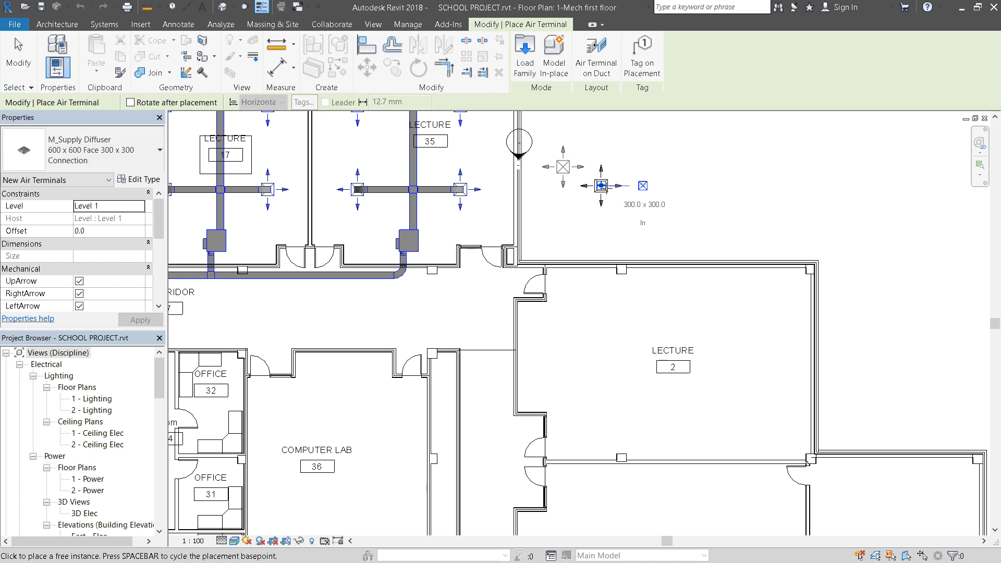
pyautogui.click(601, 185)
pyautogui.press('Escape')
pyautogui.press('Escape')
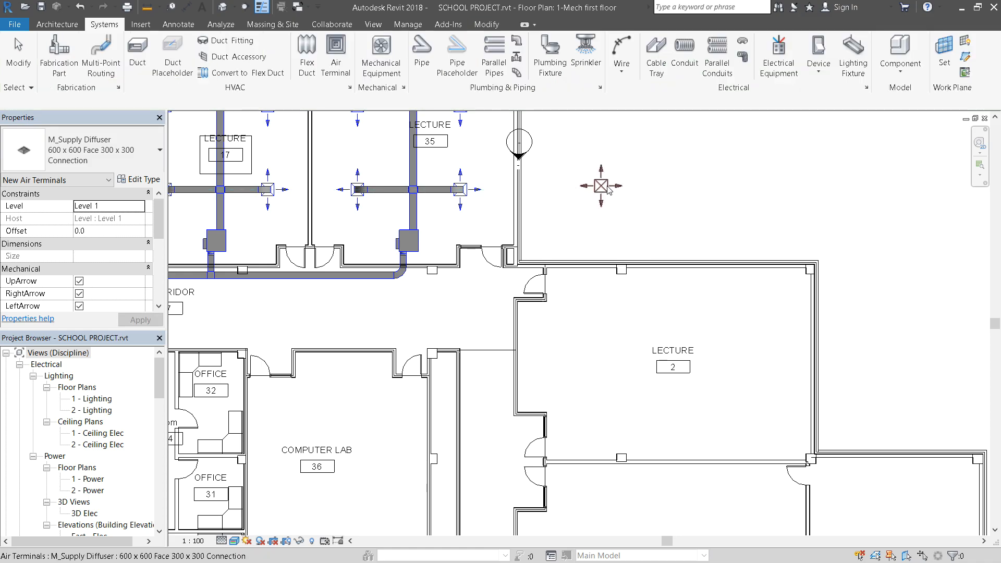
pyautogui.click(604, 187)
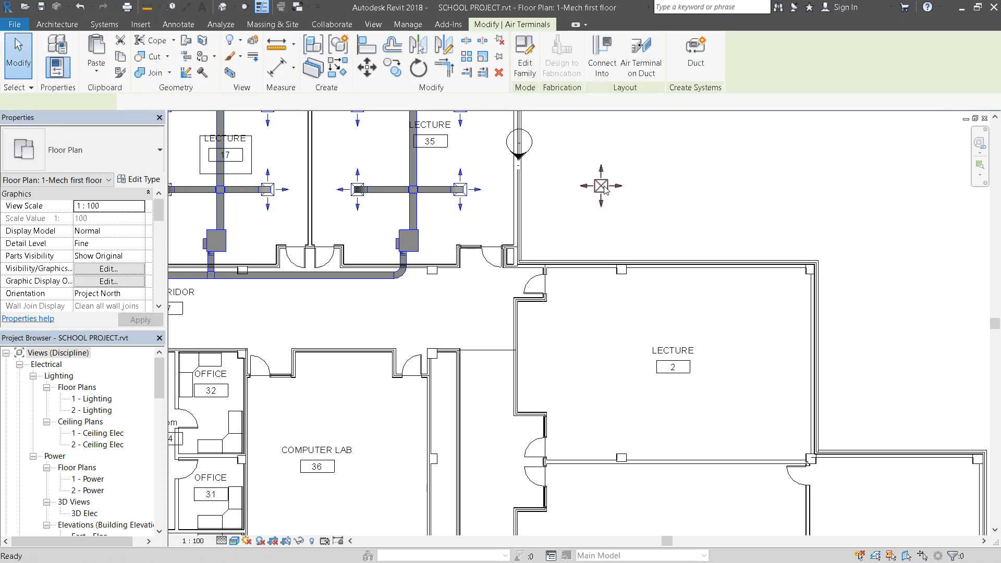
pyautogui.press('Delete')
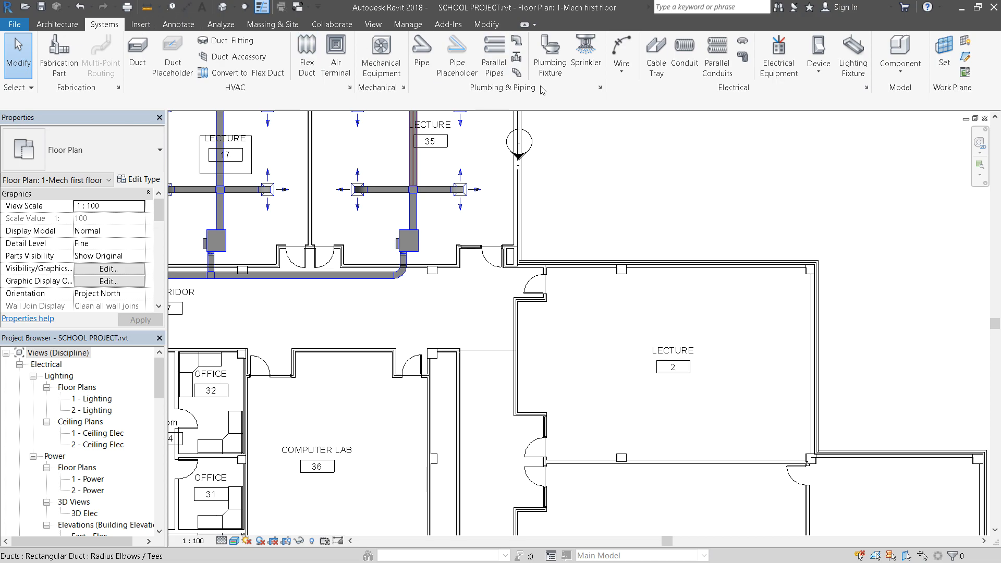
# Start loading a new air terminal family and browse the FAMILY library to the Generic US Metric folder.
pyautogui.click(336, 57)
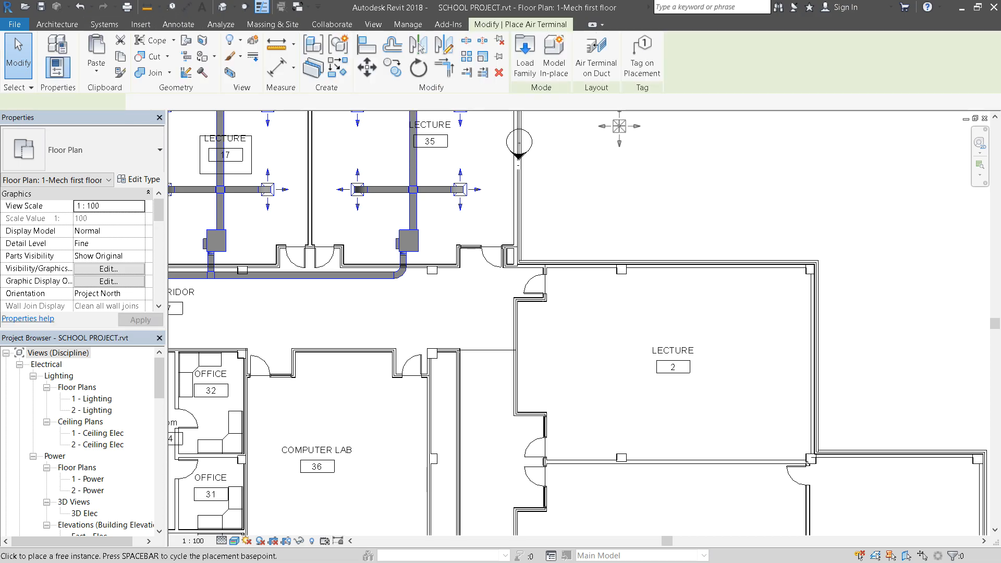
pyautogui.click(528, 65)
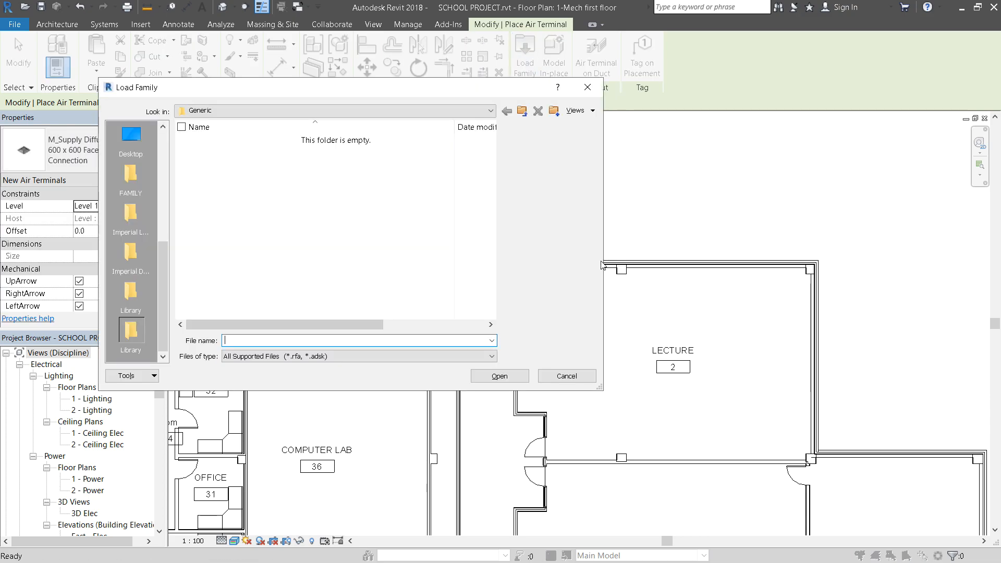
pyautogui.moveTo(164, 262)
pyautogui.mouseDown()
pyautogui.moveTo(163, 196)
pyautogui.moveTo(173, 256)
pyautogui.mouseUp()
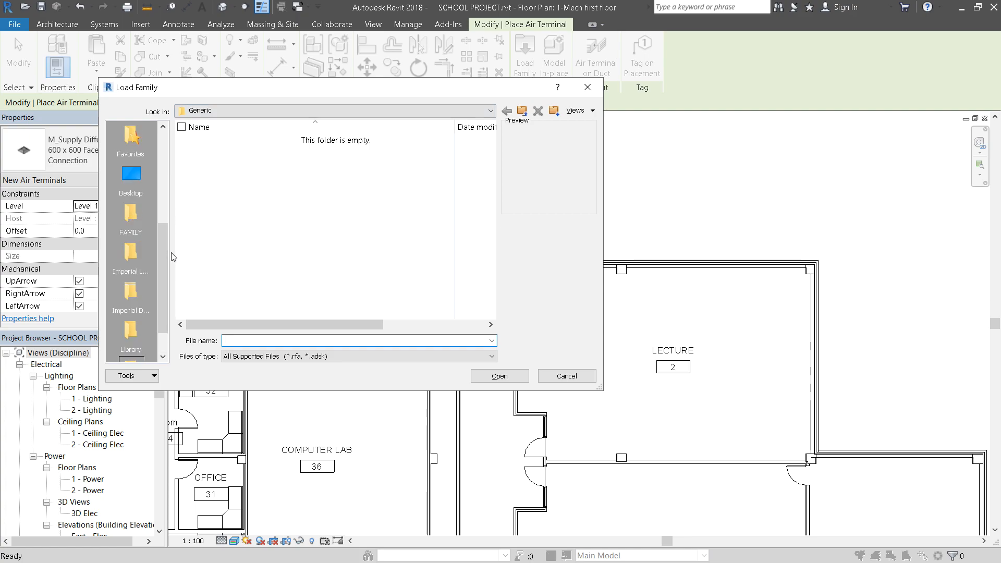
pyautogui.click(138, 221)
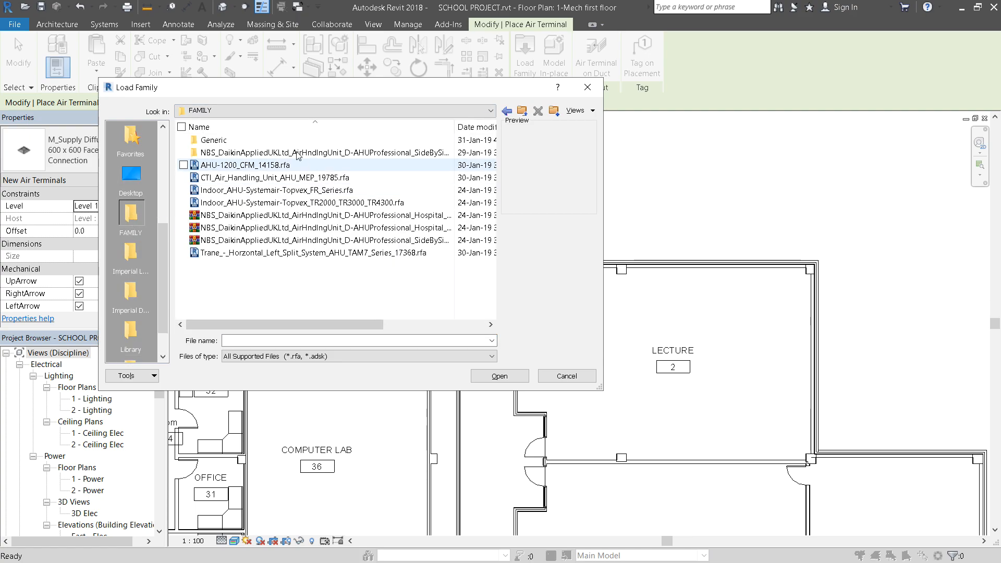
pyautogui.doubleClick(241, 139)
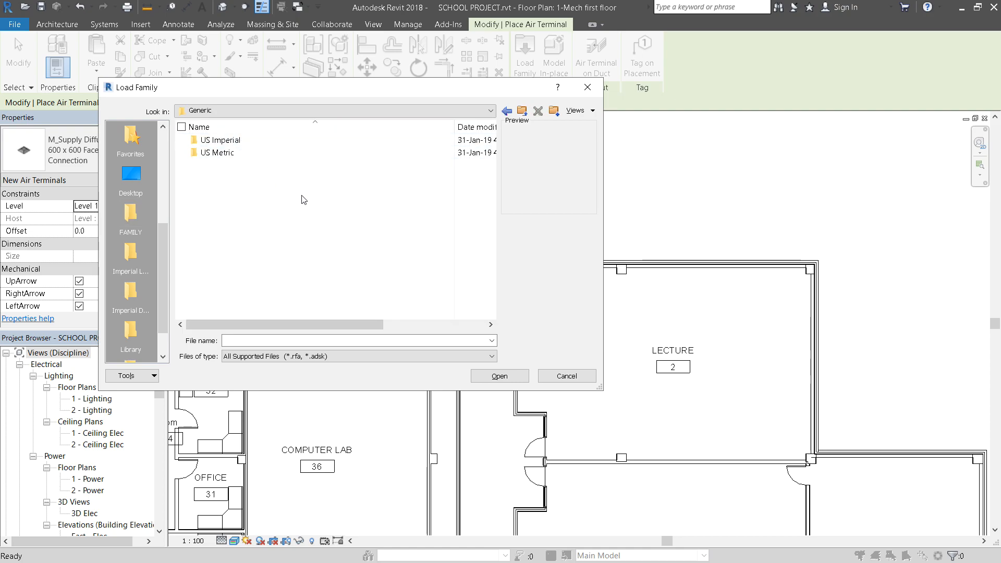
pyautogui.doubleClick(240, 152)
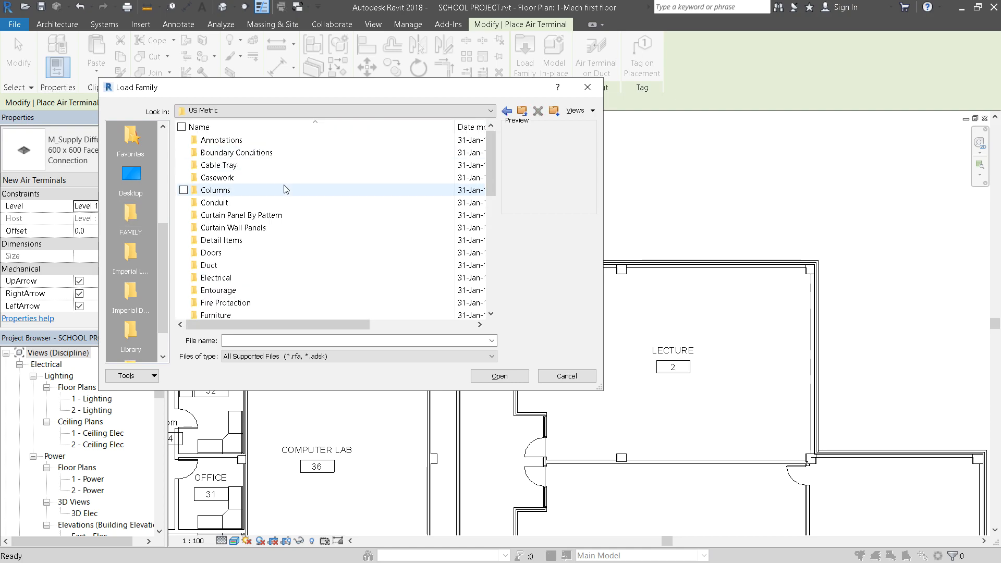
# Browse within the metric library to the MEP Air-Side Components folder and open its Air Terminals folder.
pyautogui.moveTo(493, 180); pyautogui.dragTo(500, 228)
pyautogui.click(216, 230)
pyautogui.doubleClick(216, 233)
pyautogui.doubleClick(233, 155)
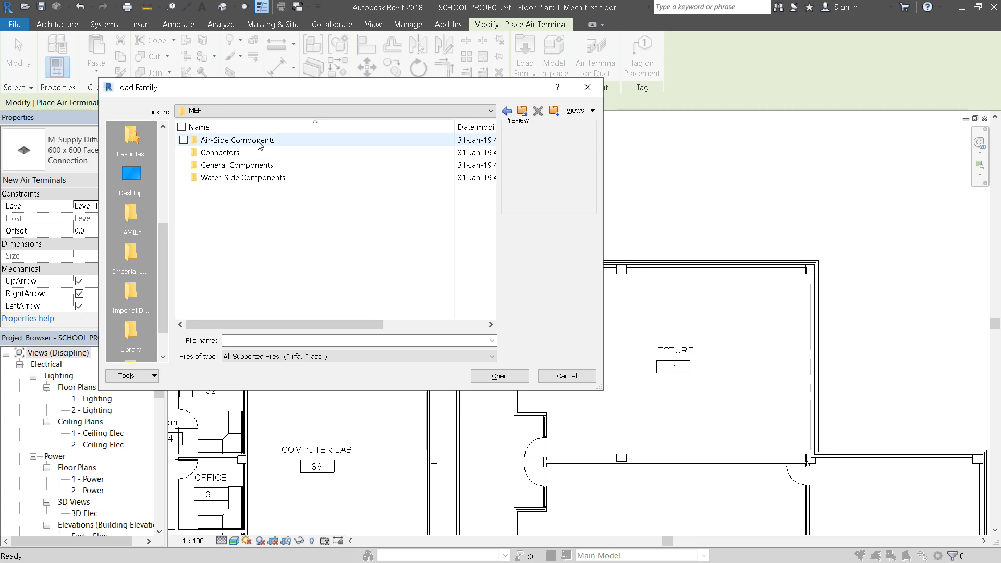
pyautogui.doubleClick(259, 141)
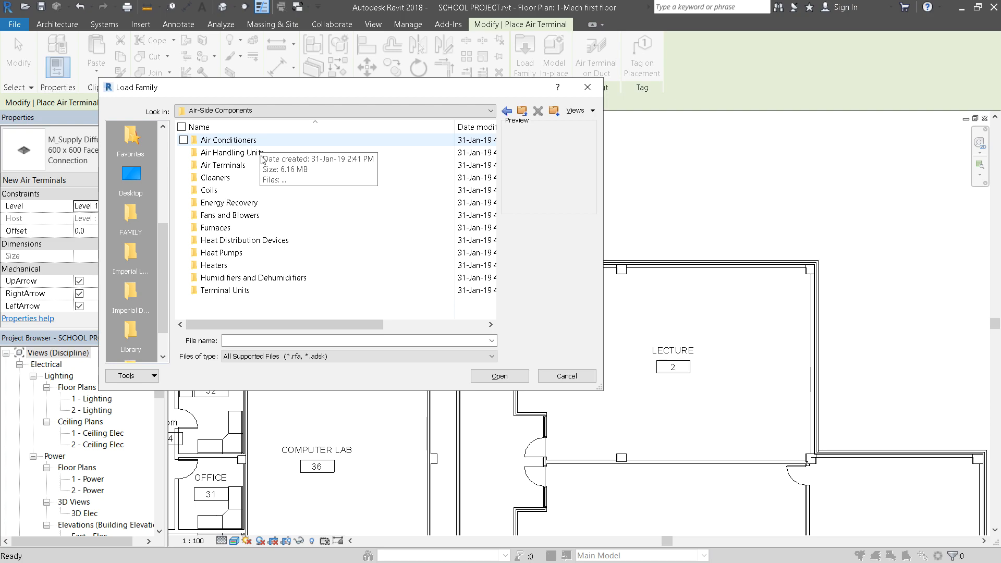
pyautogui.click(250, 168)
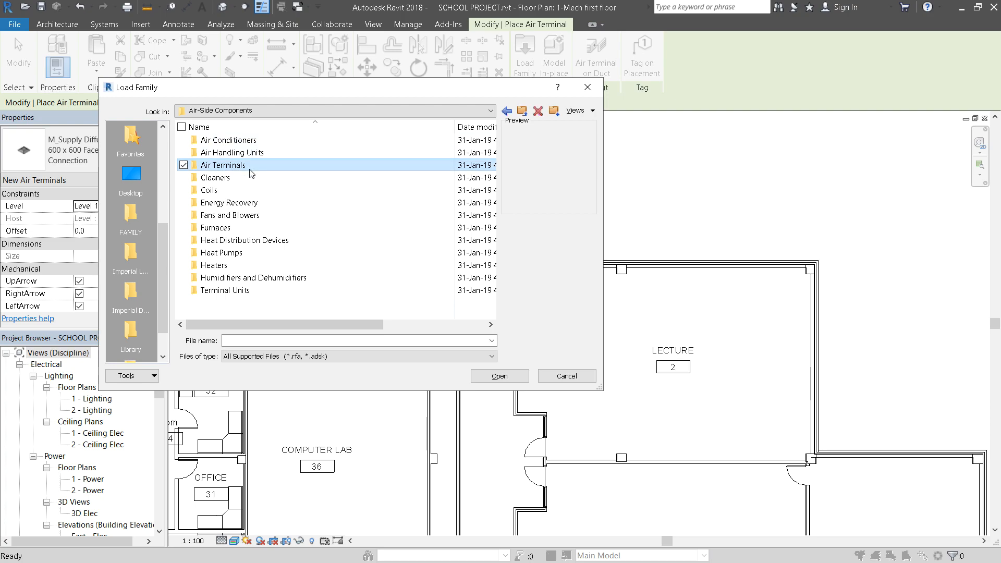
pyautogui.doubleClick(250, 168)
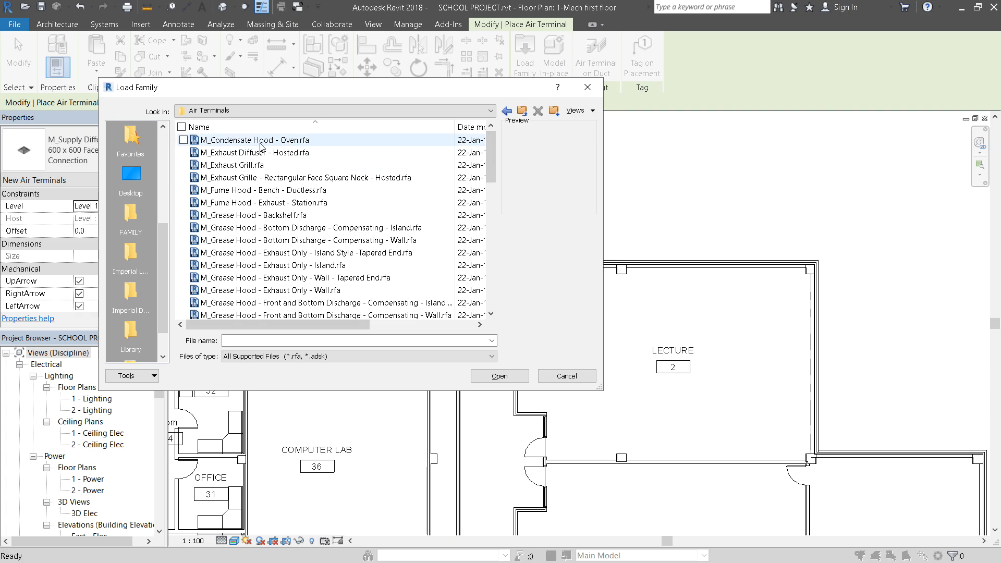
# Load the M_Supply Diffuser - Sidewall.rfa family, accepting the type list without choosing a particular size.
pyautogui.moveTo(496, 173); pyautogui.dragTo(495, 209)
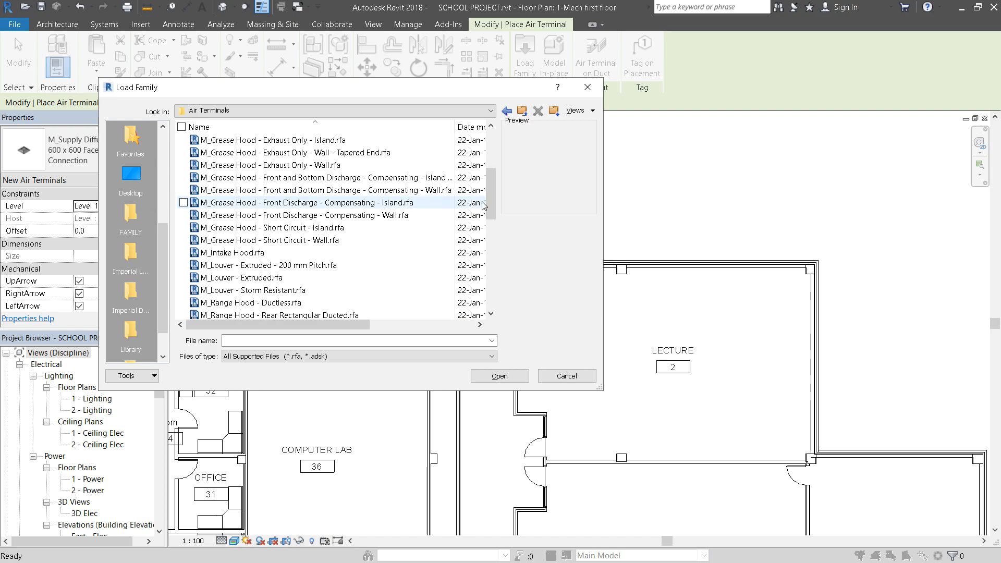
pyautogui.moveTo(492, 218); pyautogui.dragTo(501, 278)
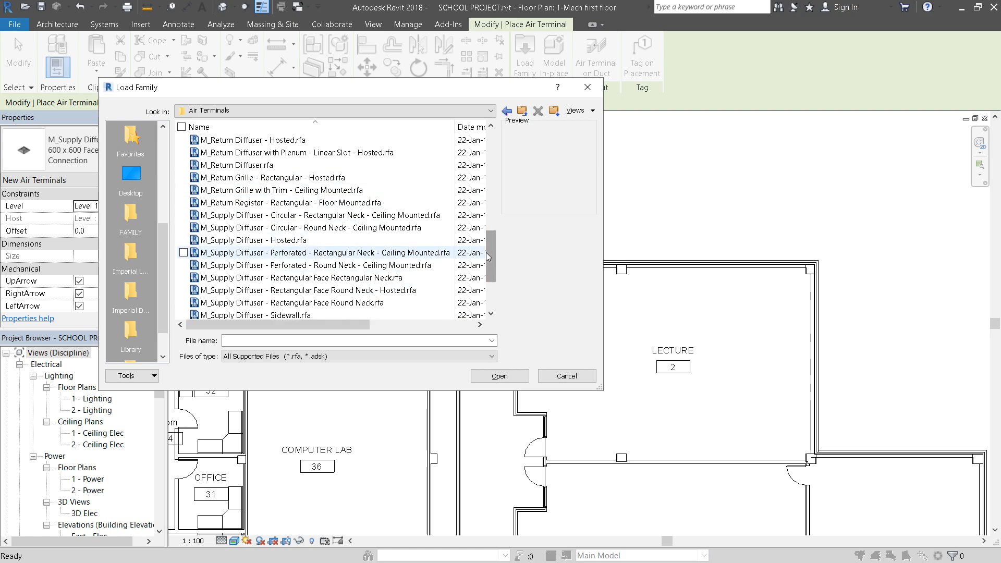
pyautogui.moveTo(488, 253); pyautogui.dragTo(497, 294)
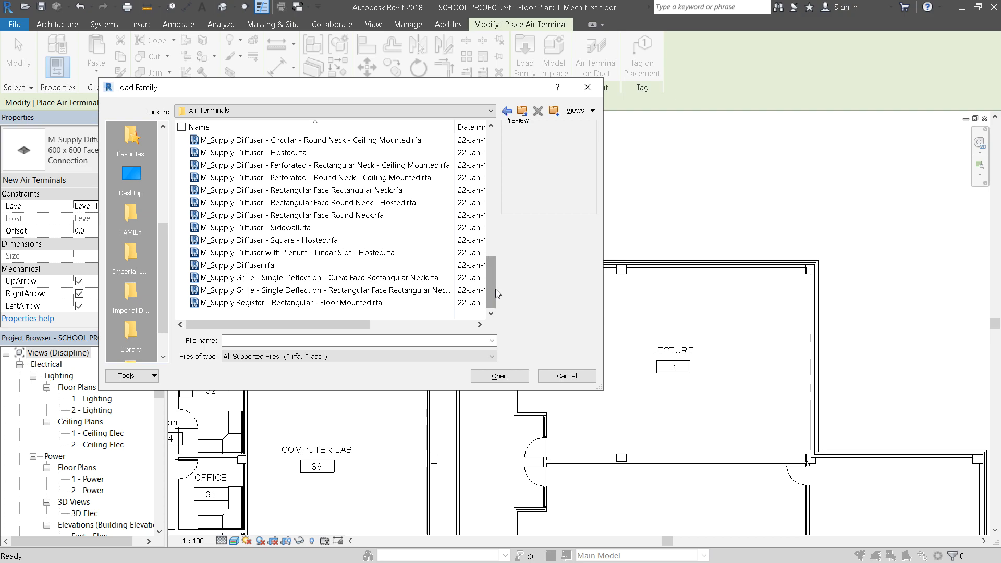
pyautogui.click(318, 229)
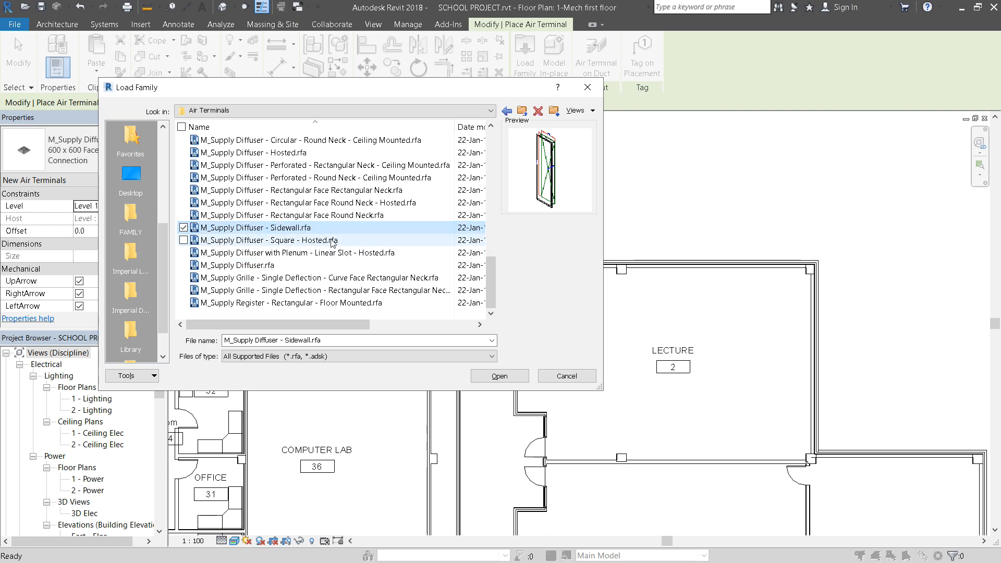
pyautogui.click(500, 376)
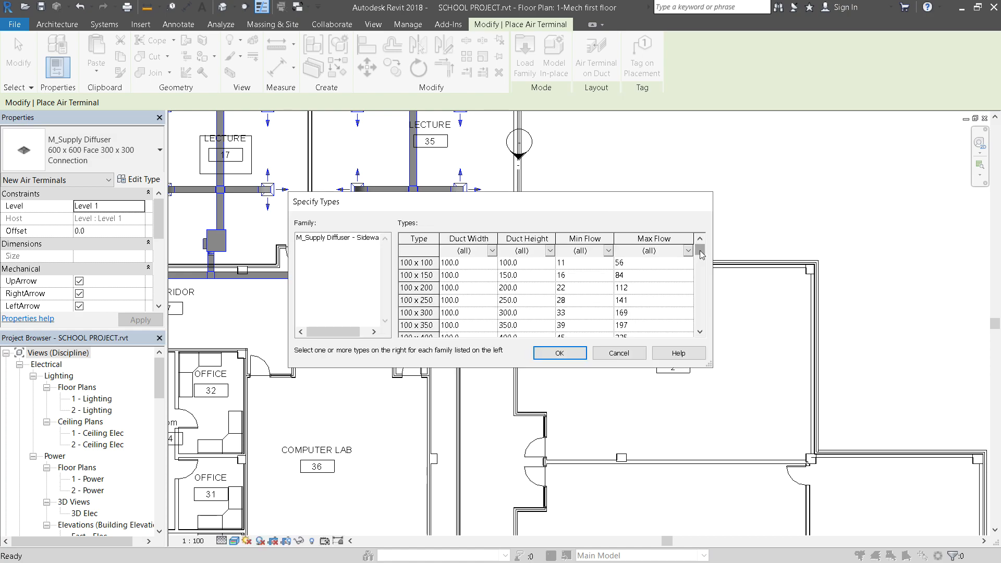
pyautogui.moveTo(704, 268); pyautogui.dragTo(702, 323)
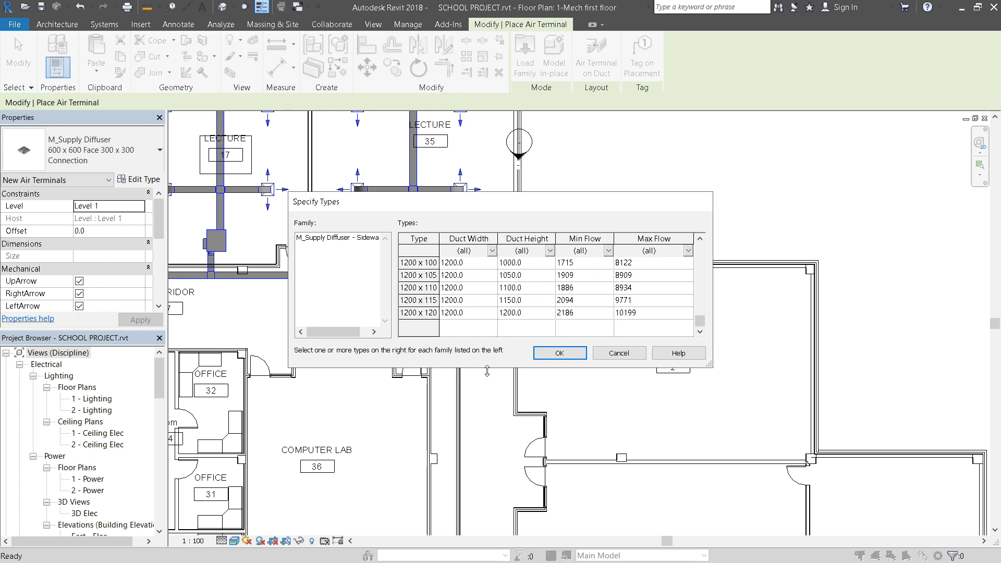
pyautogui.click(567, 355)
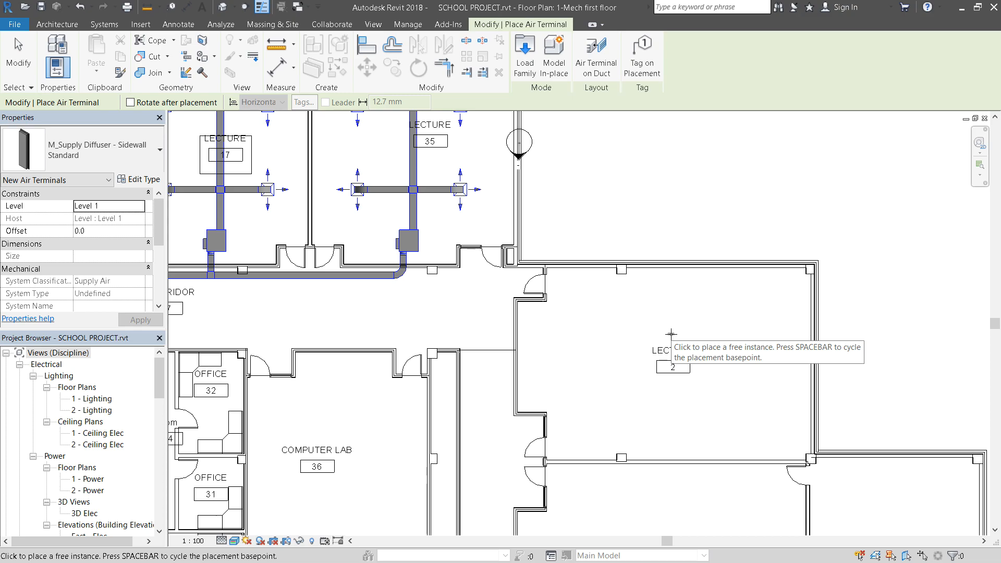
# Place one M_Supply Diffuser - Sidewall at an offset of 2600 in the upper-left part of the LECTURE 2 room.
pyautogui.scroll(5, 631, 313)
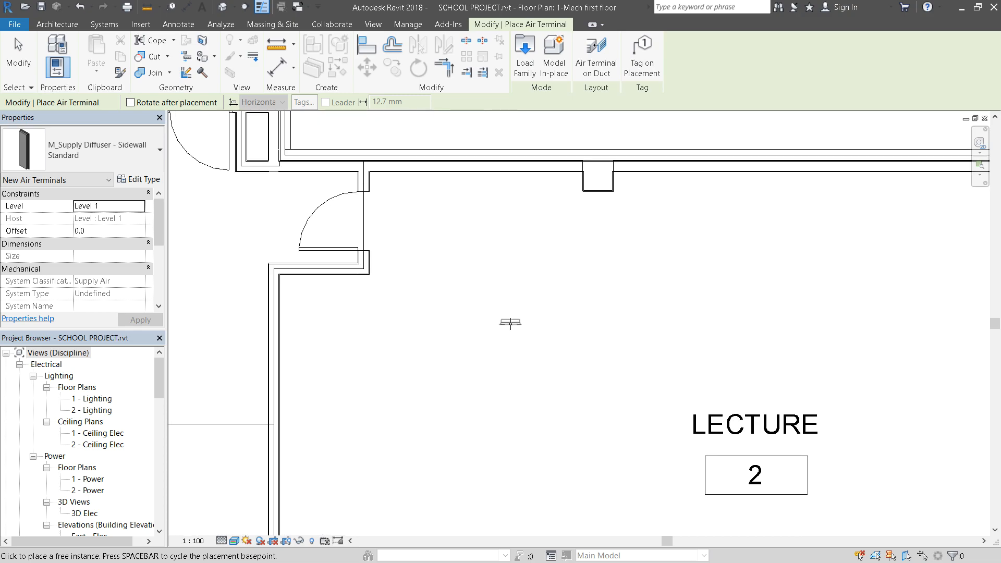
pyautogui.scroll(-2, 510, 323)
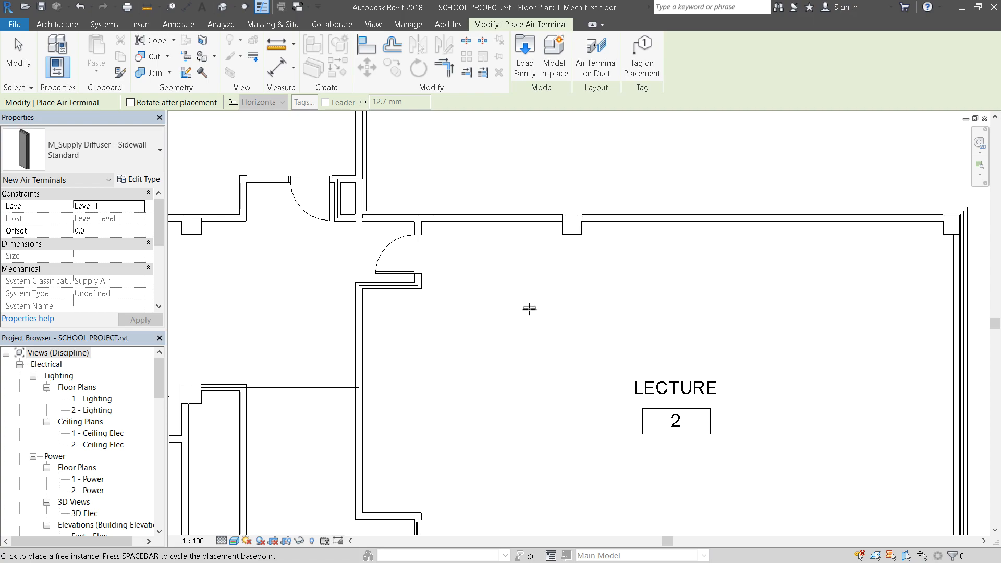
pyautogui.click(98, 231)
pyautogui.write('26')
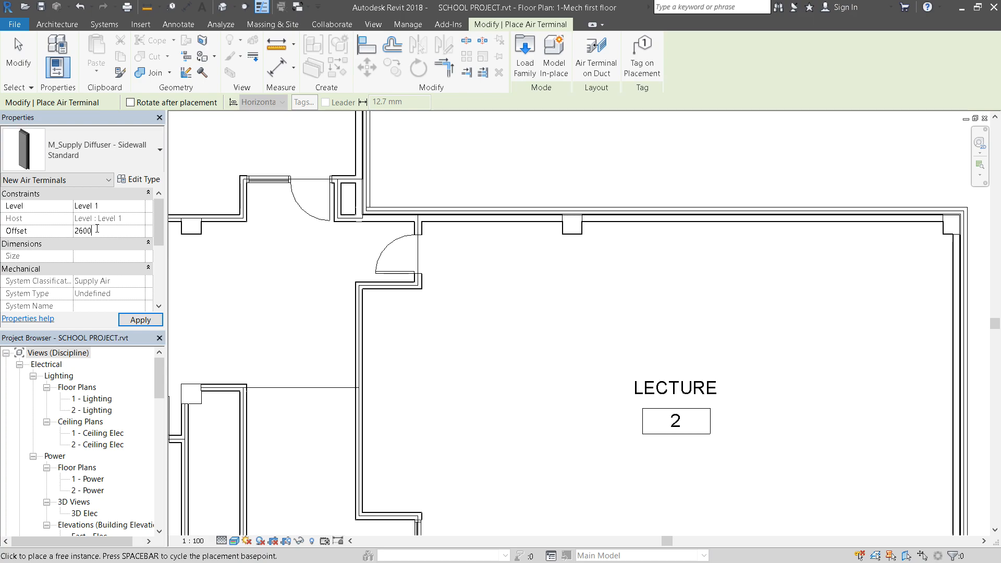
pyautogui.click(138, 319)
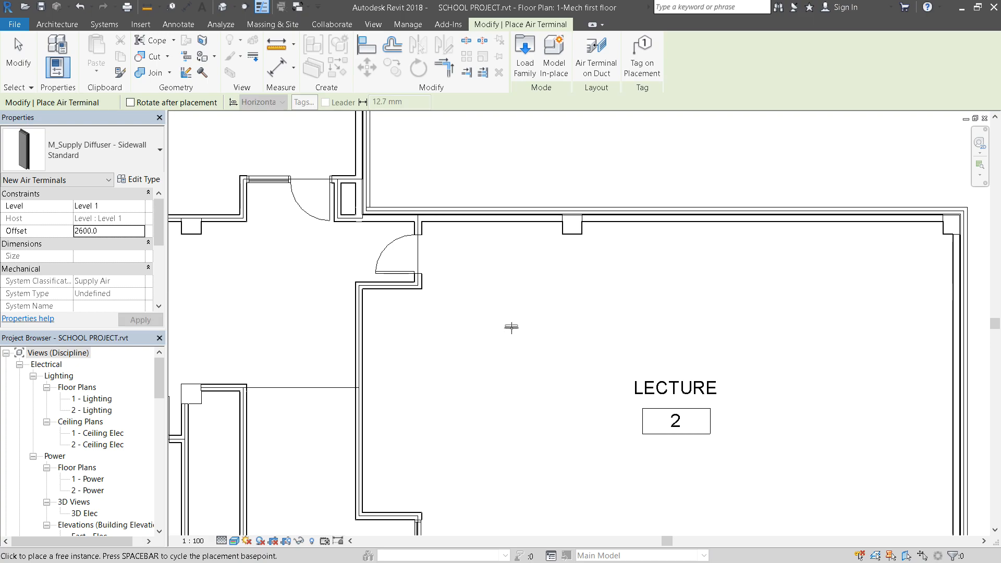
pyautogui.click(511, 325)
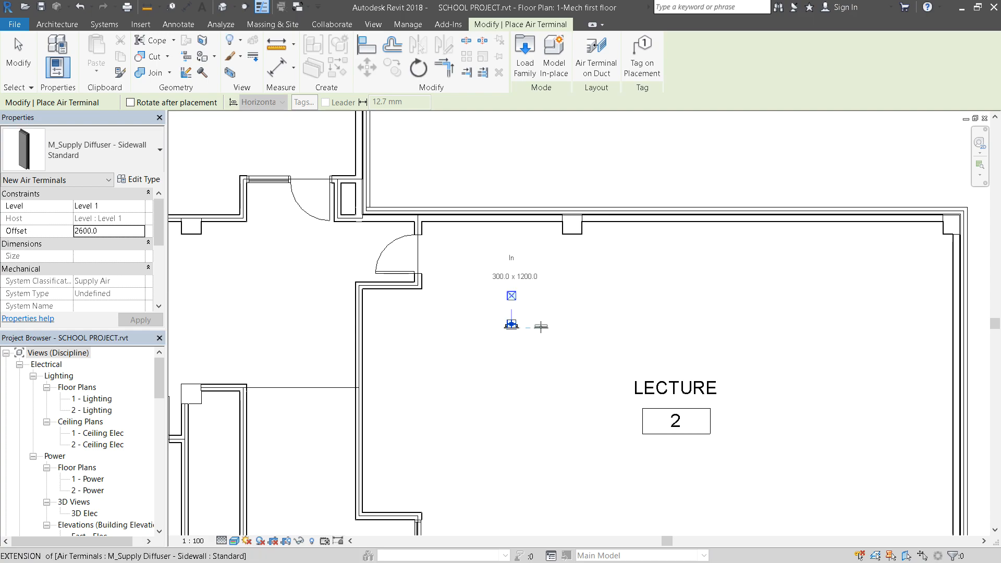
pyautogui.scroll(5, 532, 336)
pyautogui.press('Escape')
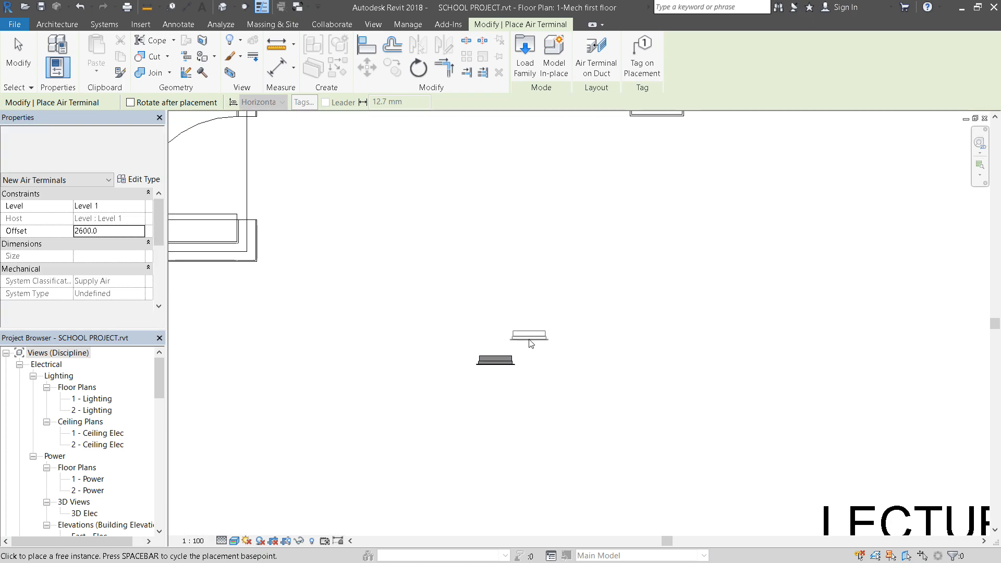
pyautogui.press('Escape')
pyautogui.scroll(-3, 561, 313)
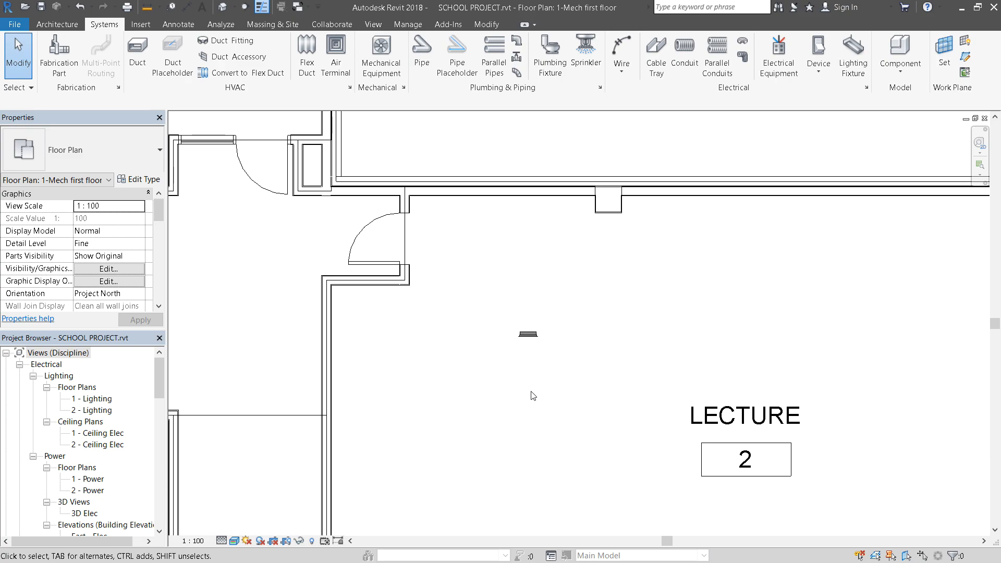
# Turn the placed sidewall diffuser in plan so its duct connection points down towards the lower wall of the room.
pyautogui.scroll(3, 537, 337)
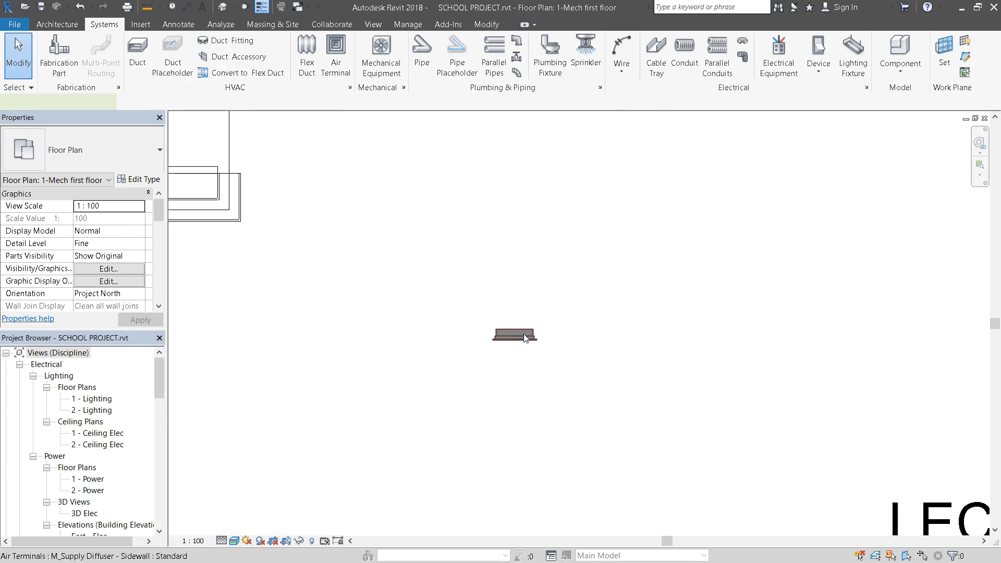
pyautogui.click(526, 338)
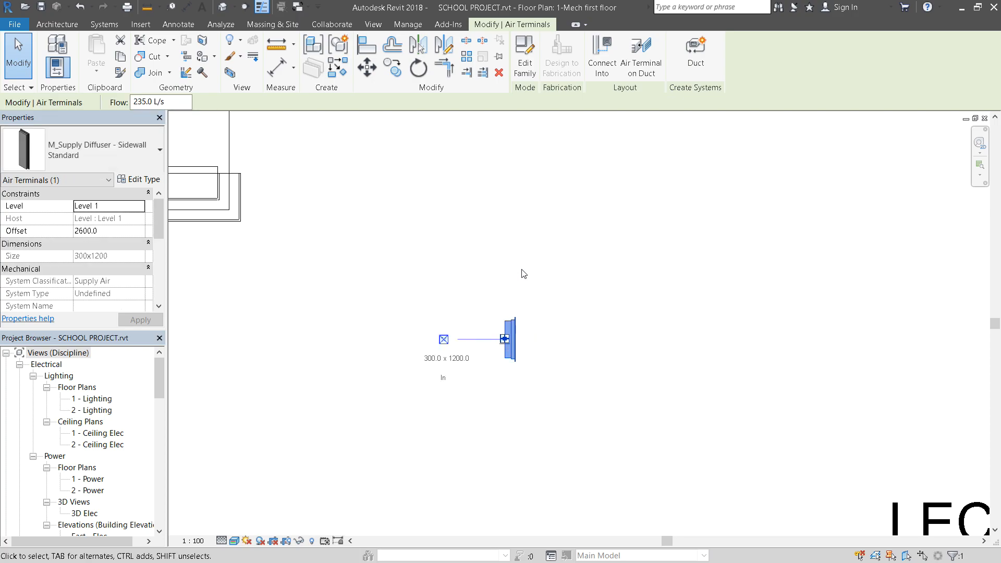
pyautogui.press('space')
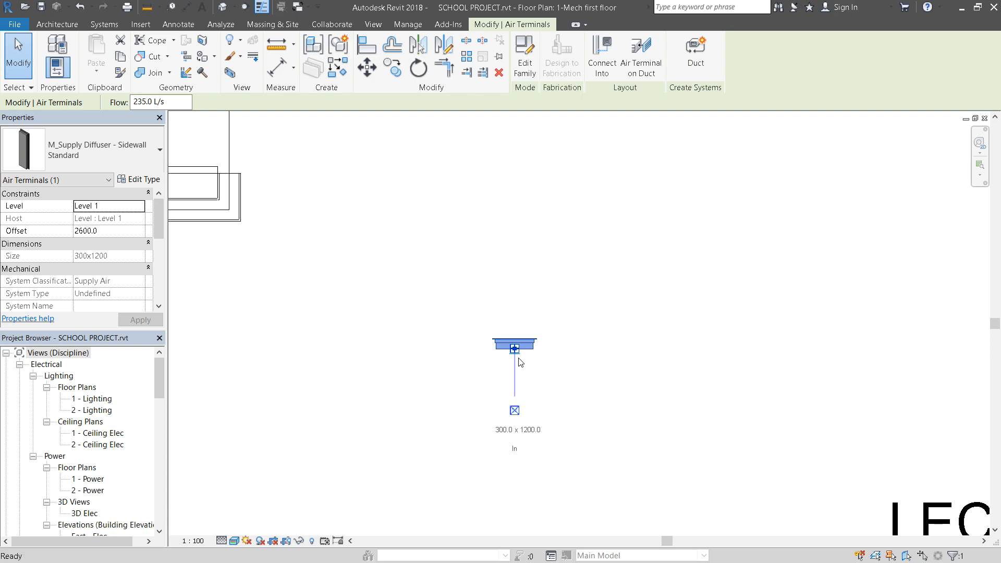
pyautogui.press('Escape')
# Draw a horizontal building section across LECTURE 2 just above the diffuser and flip it to look down towards the diffuser.
pyautogui.scroll(-4, 564, 310)
pyautogui.scroll(-3, 454, 345)
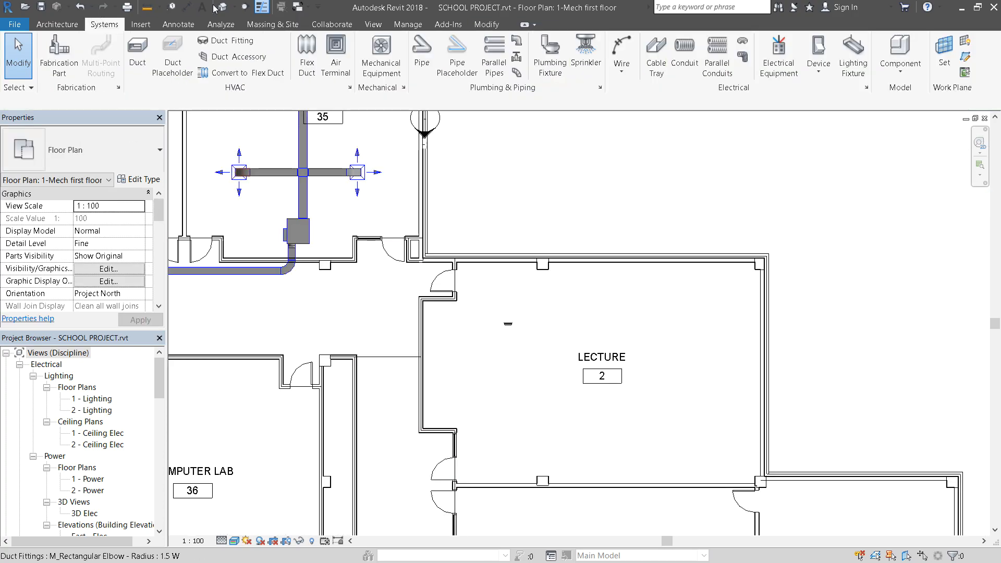
pyautogui.click(245, 7)
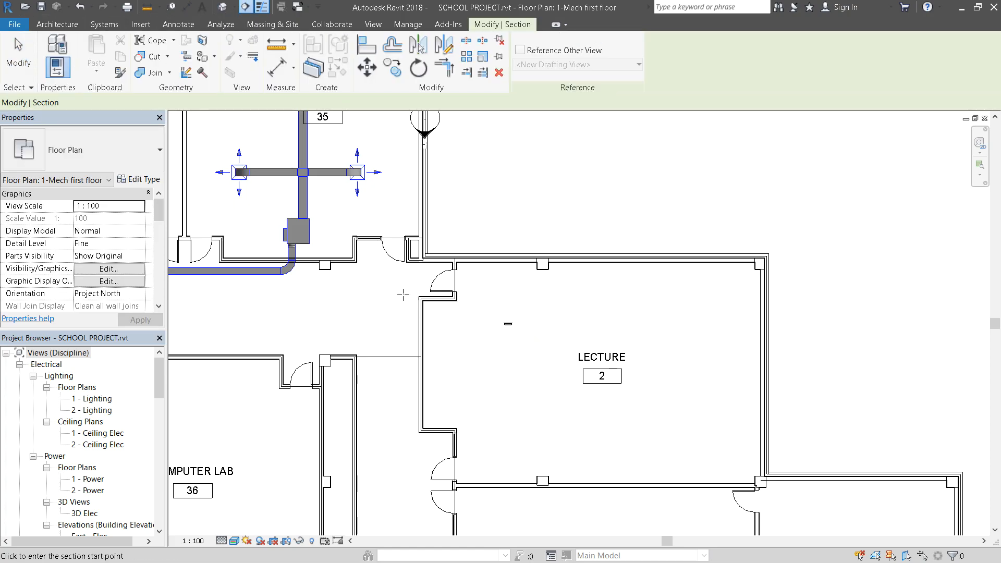
pyautogui.click(389, 295)
pyautogui.click(840, 295)
pyautogui.press('Escape')
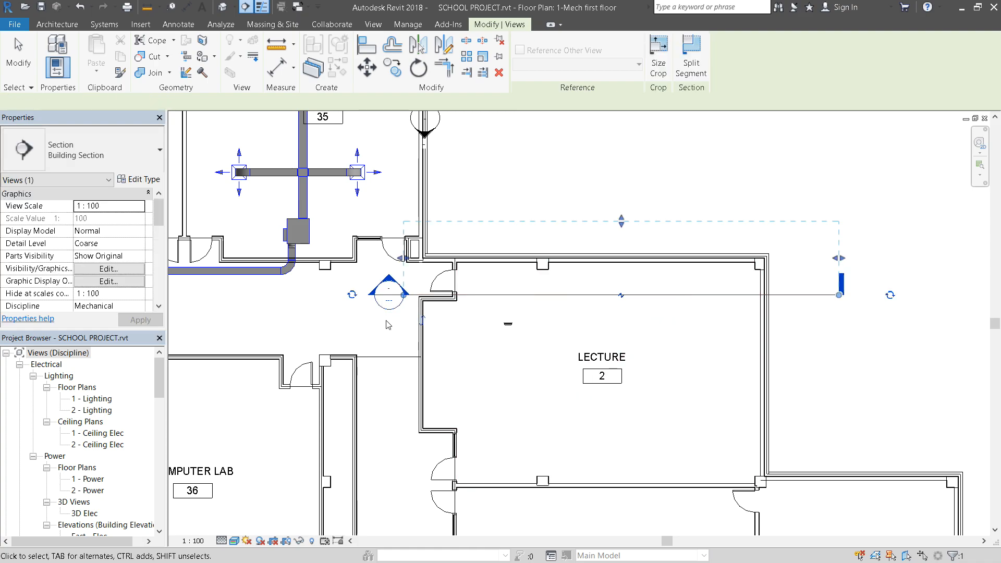
pyautogui.click(422, 320)
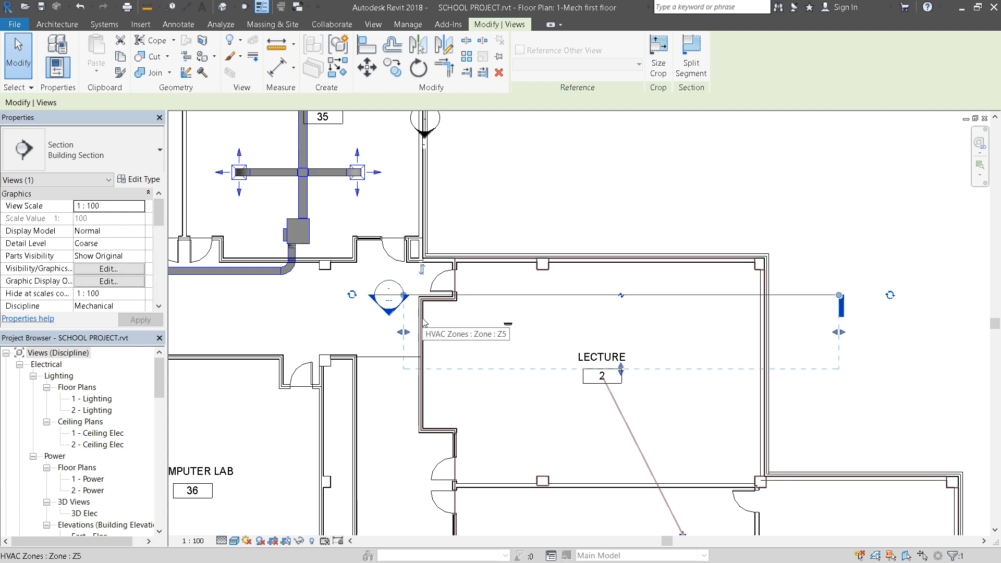
pyautogui.press('Escape')
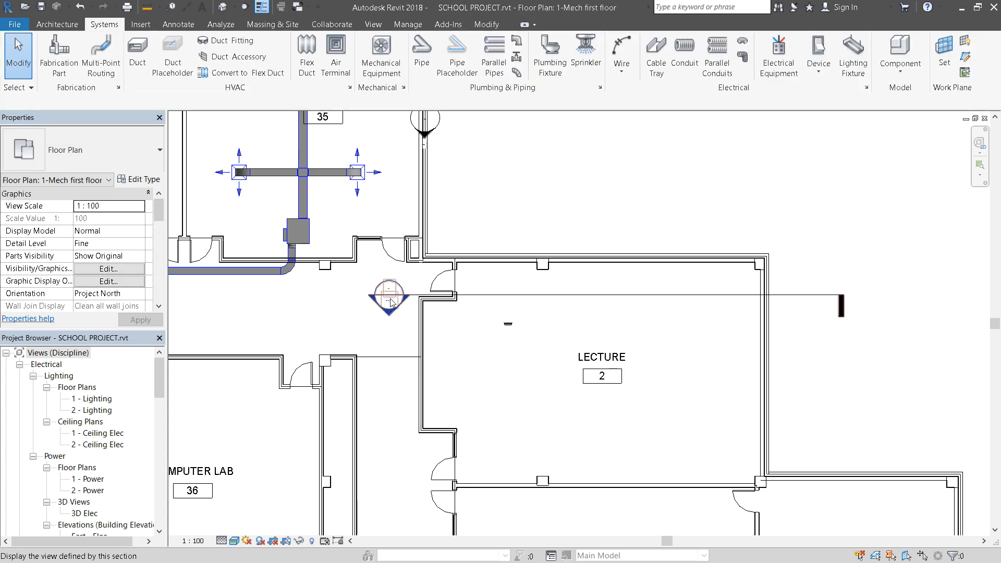
# Rotate the sidewall diffuser 90 degrees in the new section view and return to the first floor plan.
pyautogui.doubleClick(390, 302)
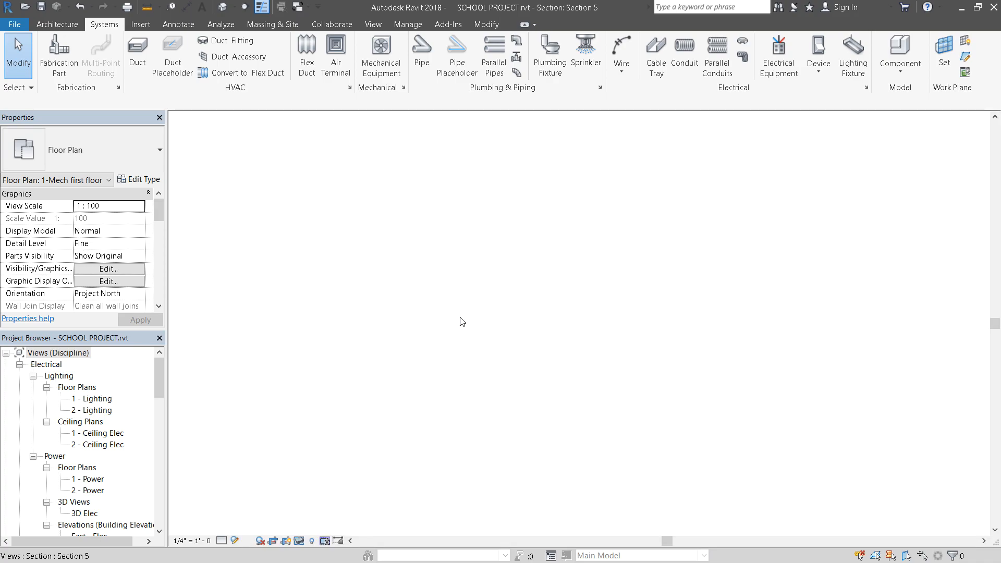
pyautogui.scroll(5, 660, 448)
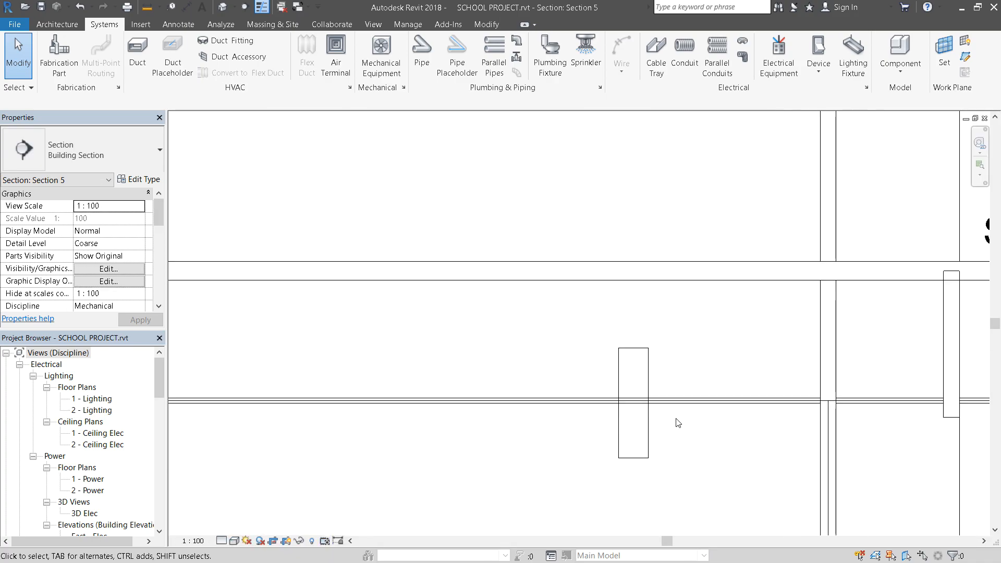
pyautogui.click(647, 422)
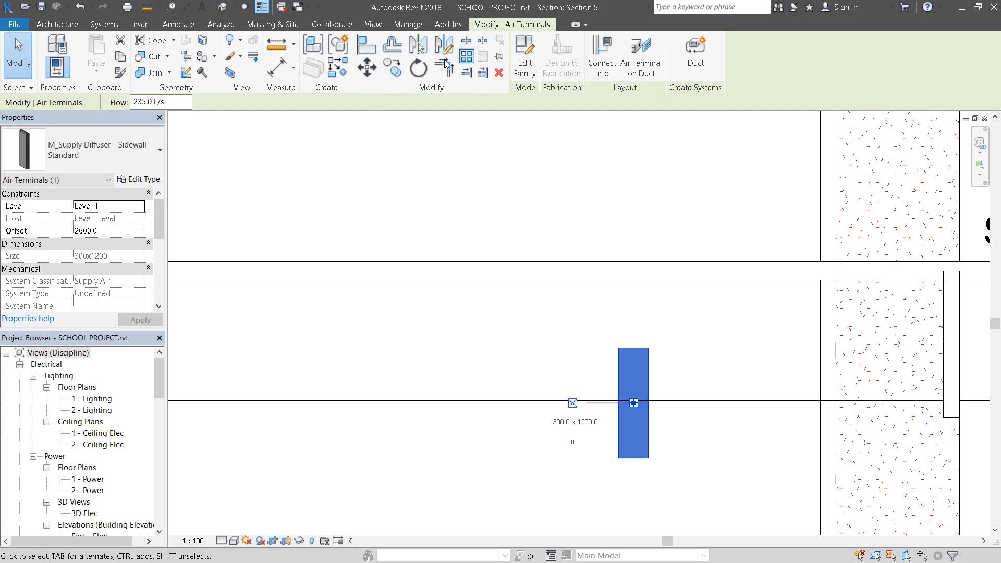
pyautogui.click(419, 67)
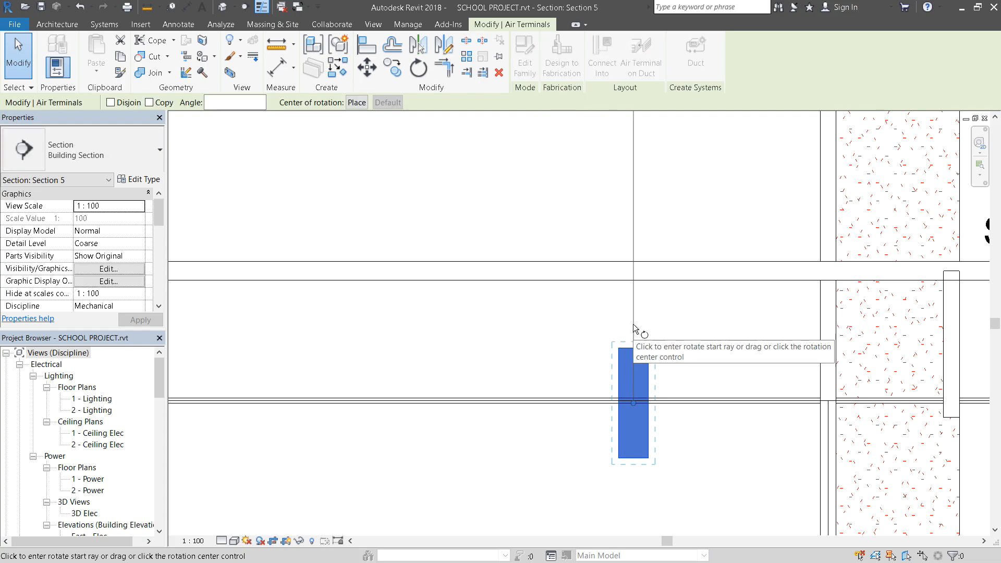
pyautogui.click(634, 324)
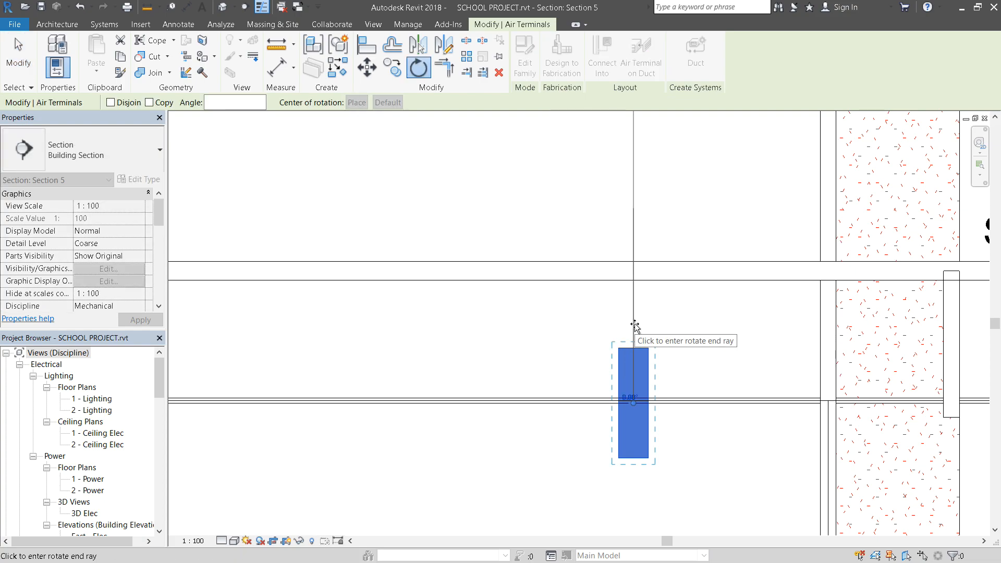
pyautogui.click(260, 99)
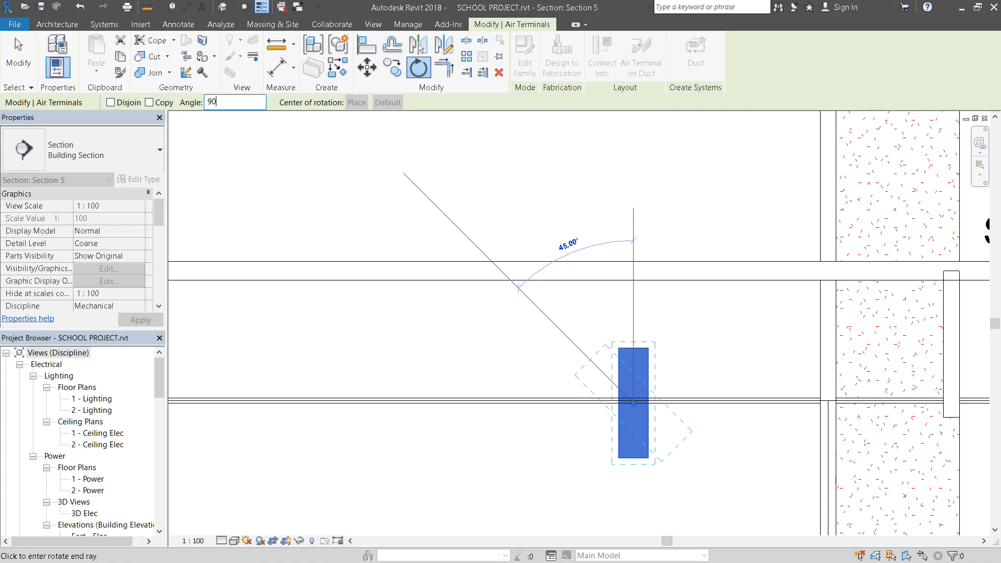
pyautogui.press('Return')
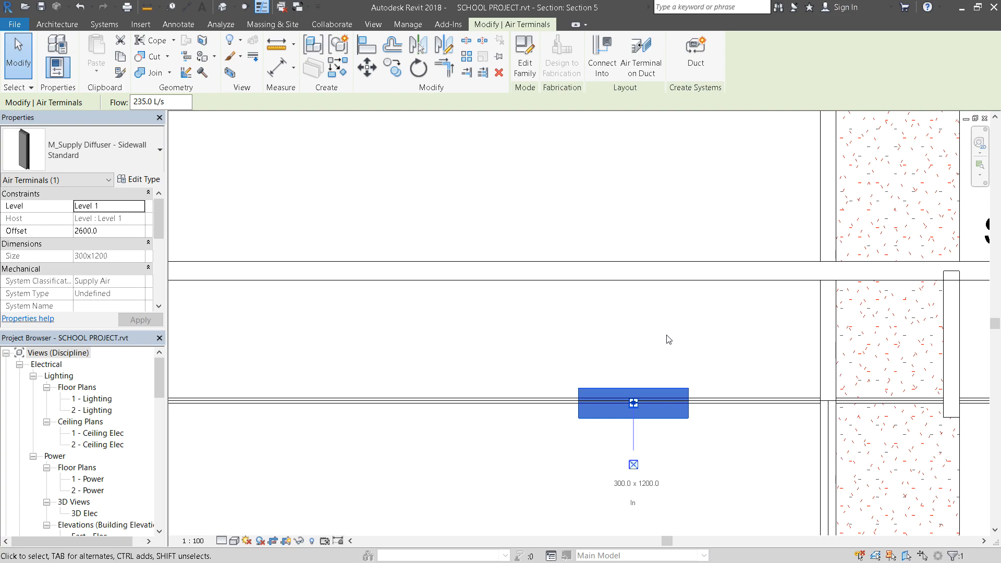
pyautogui.press('Escape')
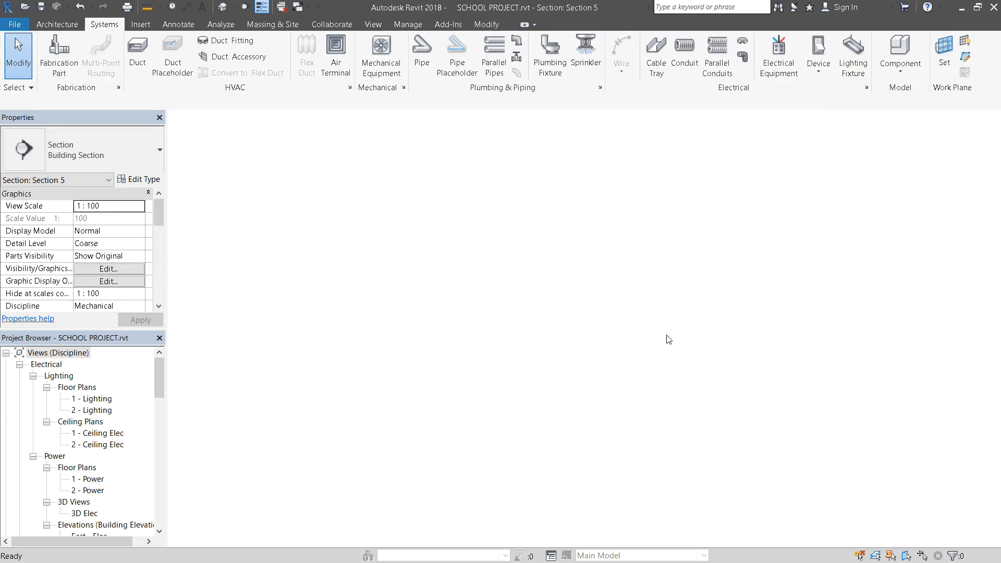
pyautogui.hotkey('ctrl', 'Tab')
pyautogui.click(512, 327)
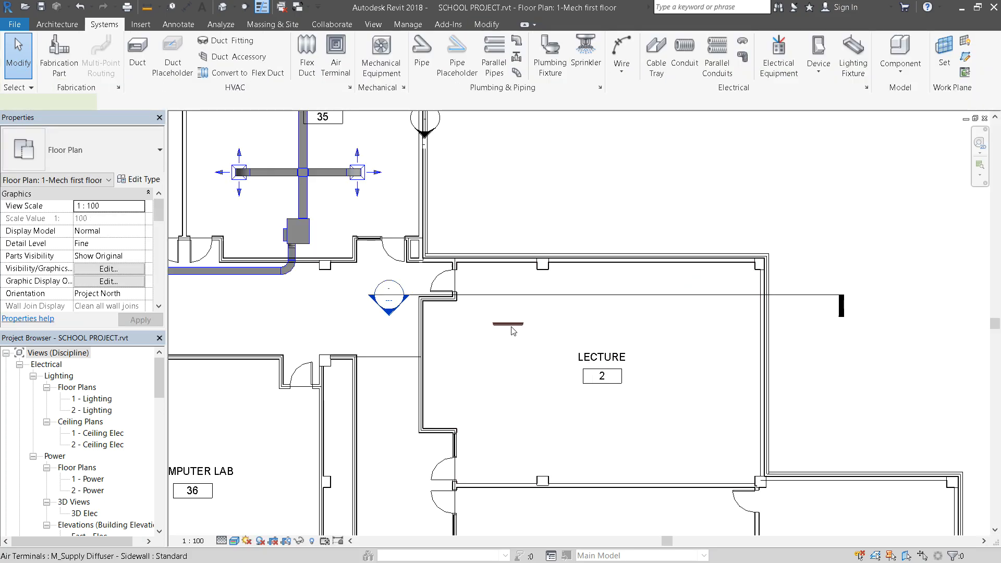
pyautogui.rightClick(511, 334)
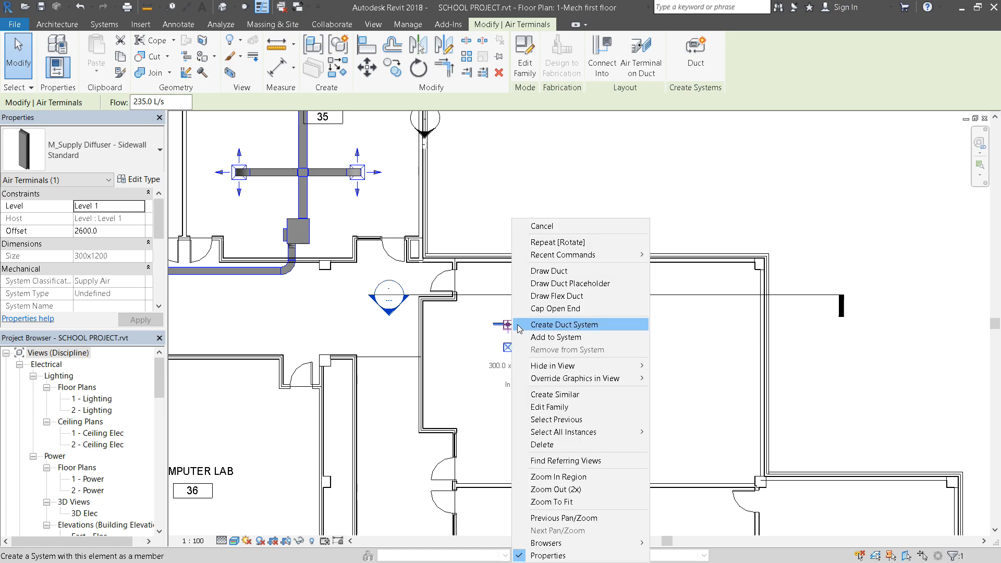
pyautogui.click(571, 396)
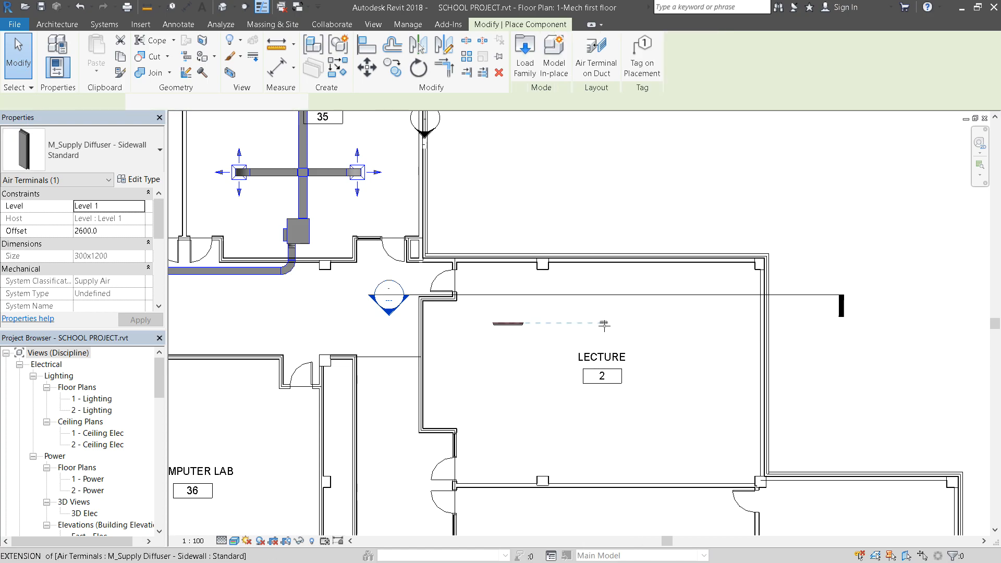
pyautogui.scroll(3, 604, 324)
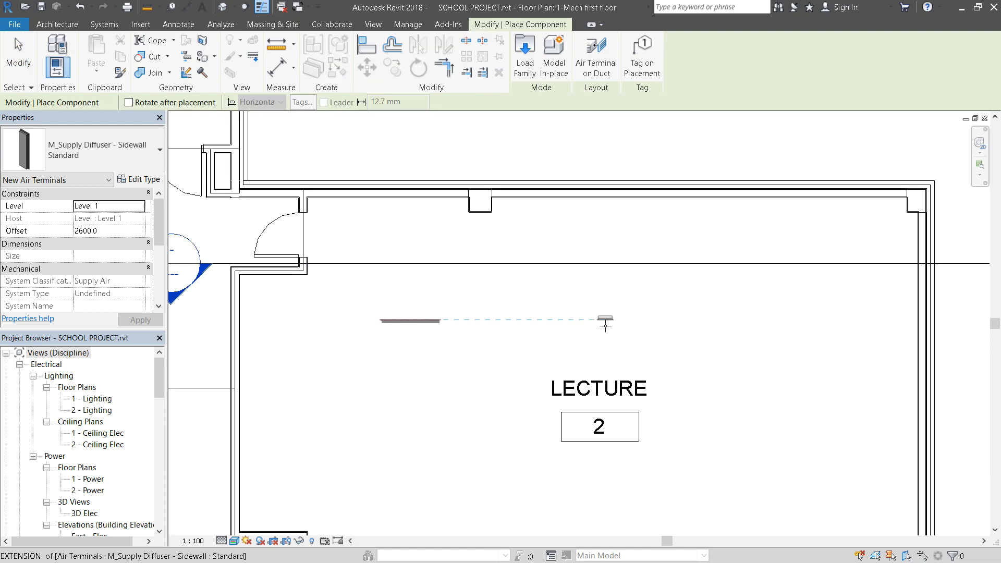
pyautogui.press('Escape')
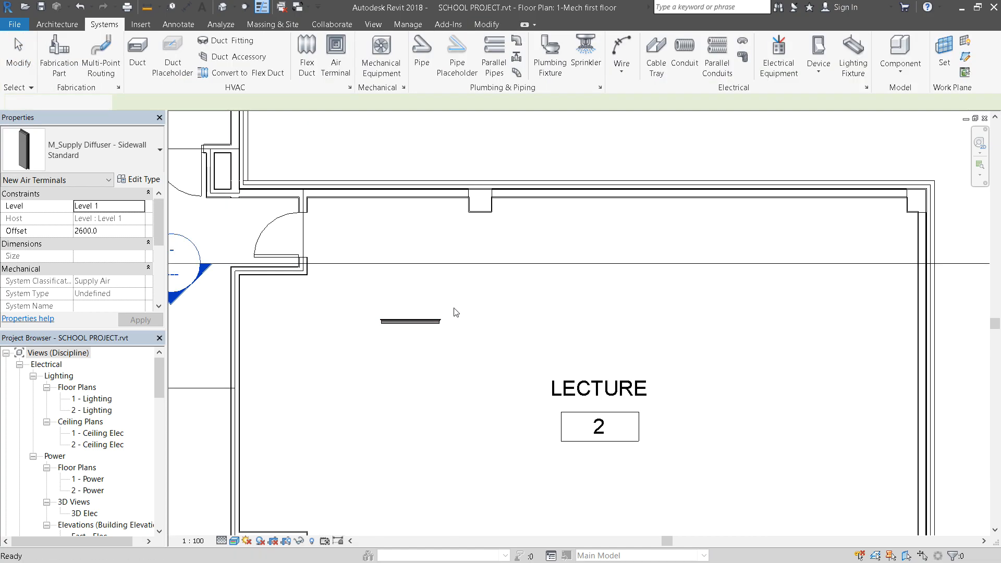
# Copy the sidewall diffuser twice to the right across LECTURE 2, with Constrain and Multiple enabled, at spacings of about 3600 and 4100.
pyautogui.click(431, 321)
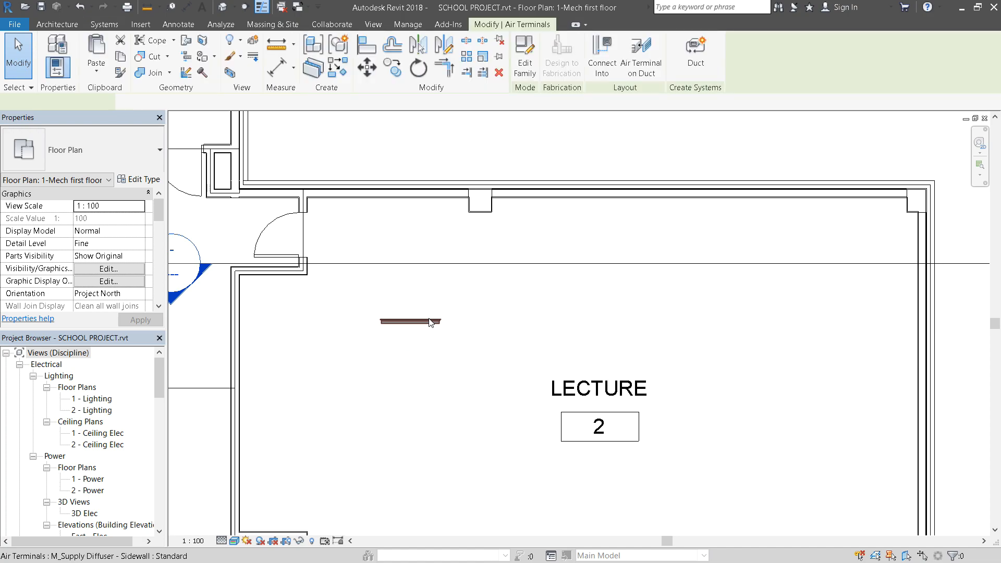
pyautogui.click(397, 72)
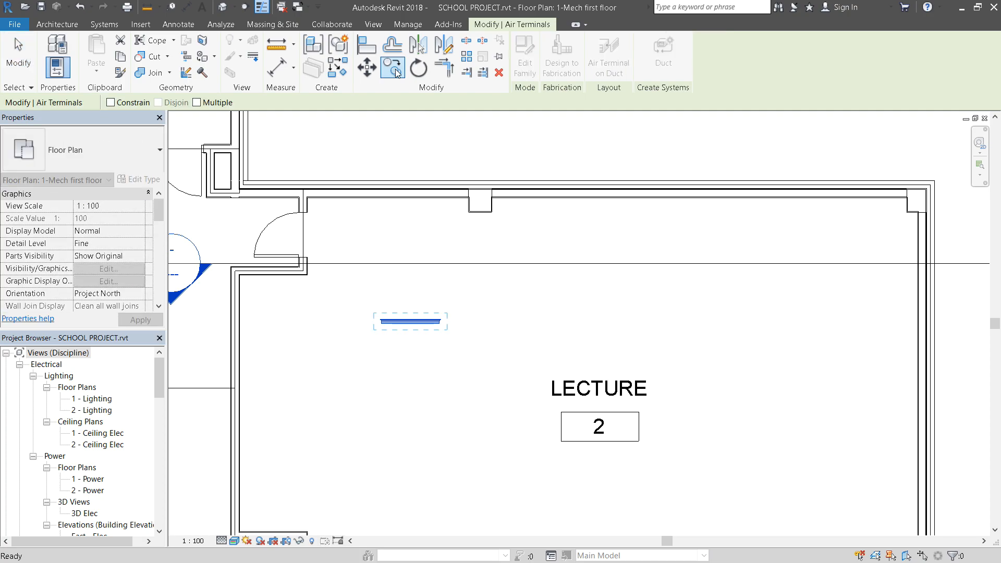
pyautogui.click(110, 103)
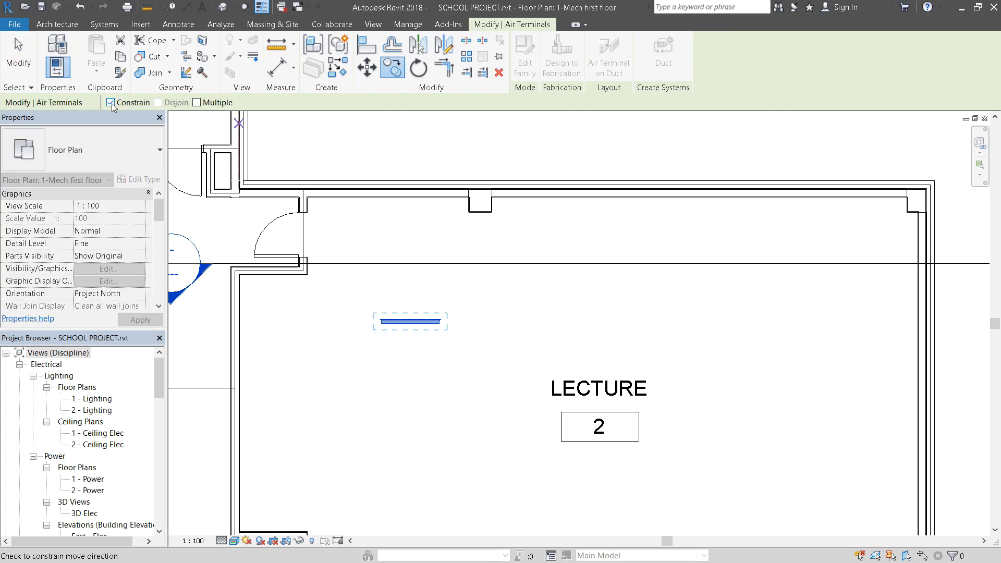
pyautogui.click(196, 103)
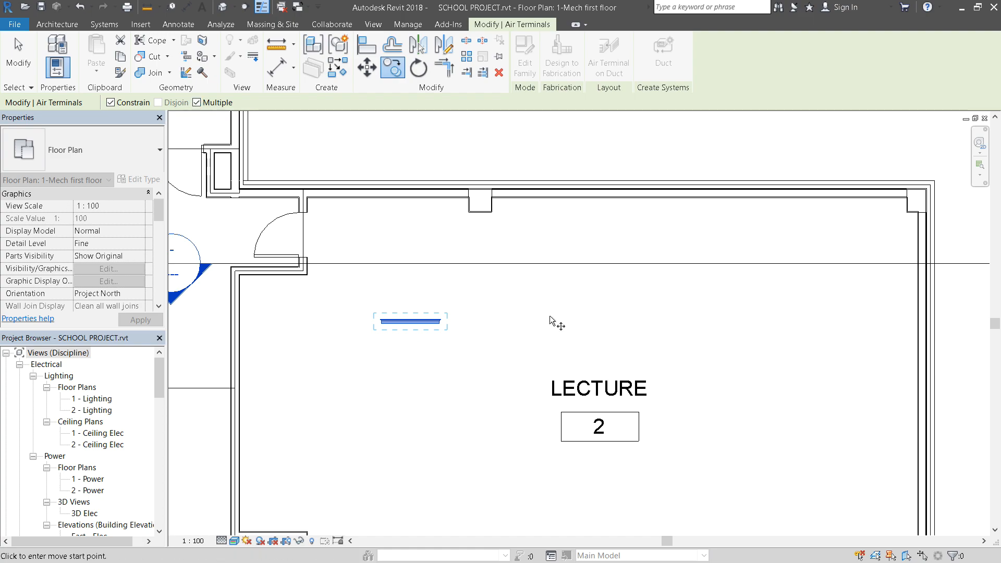
pyautogui.scroll(-1, 552, 321)
pyautogui.scroll(3, 407, 323)
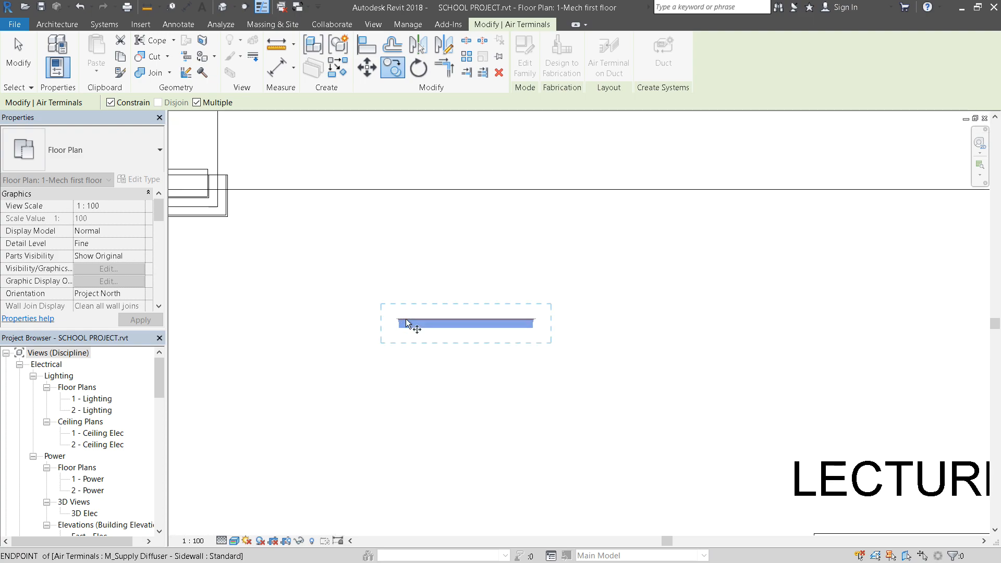
pyautogui.click(398, 320)
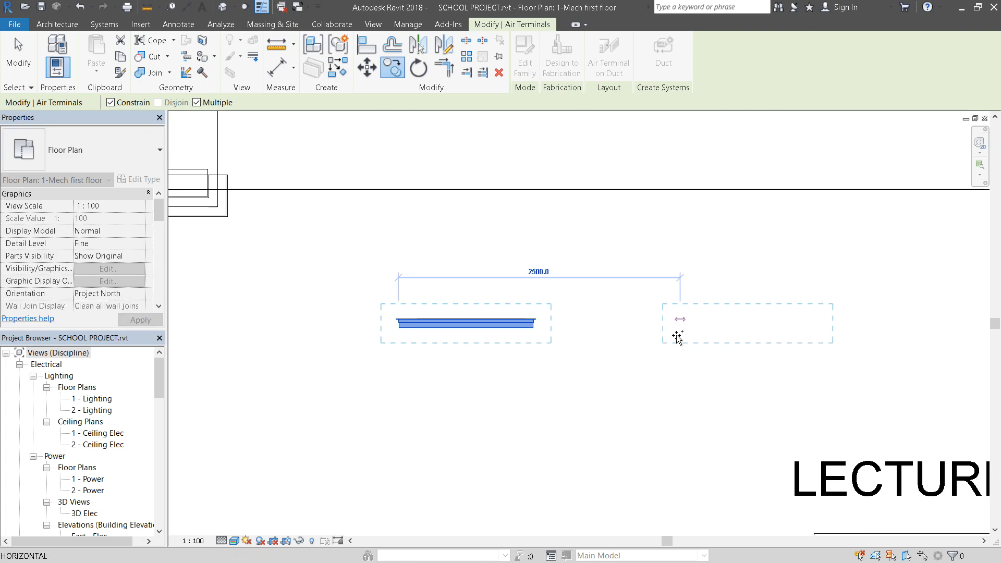
pyautogui.scroll(-4, 604, 322)
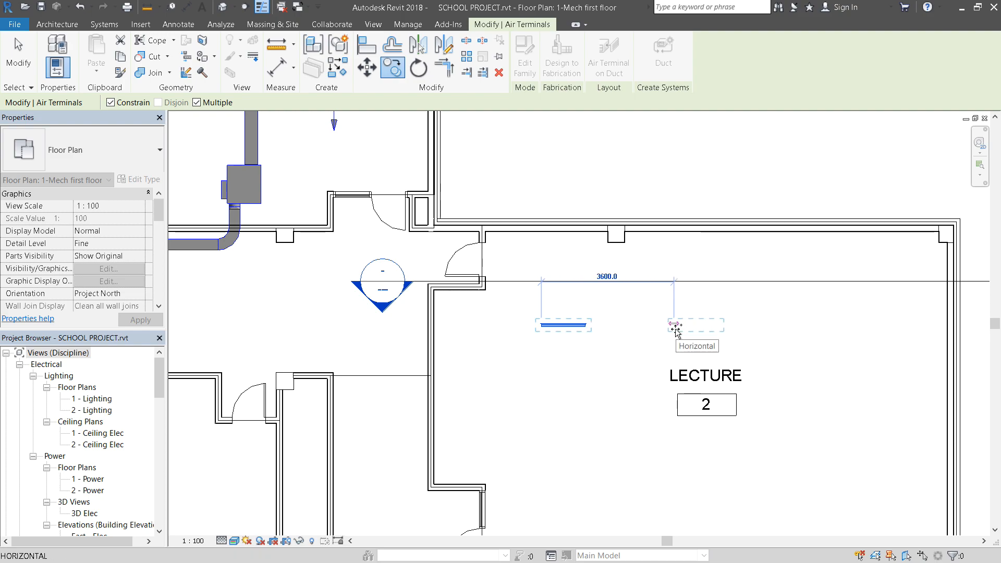
pyautogui.click(676, 327)
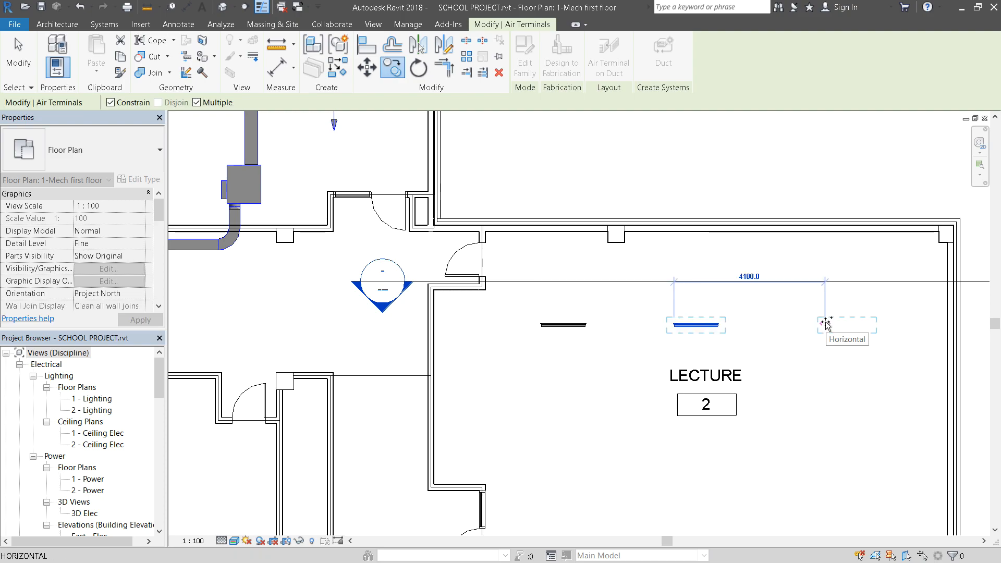
pyautogui.click(826, 323)
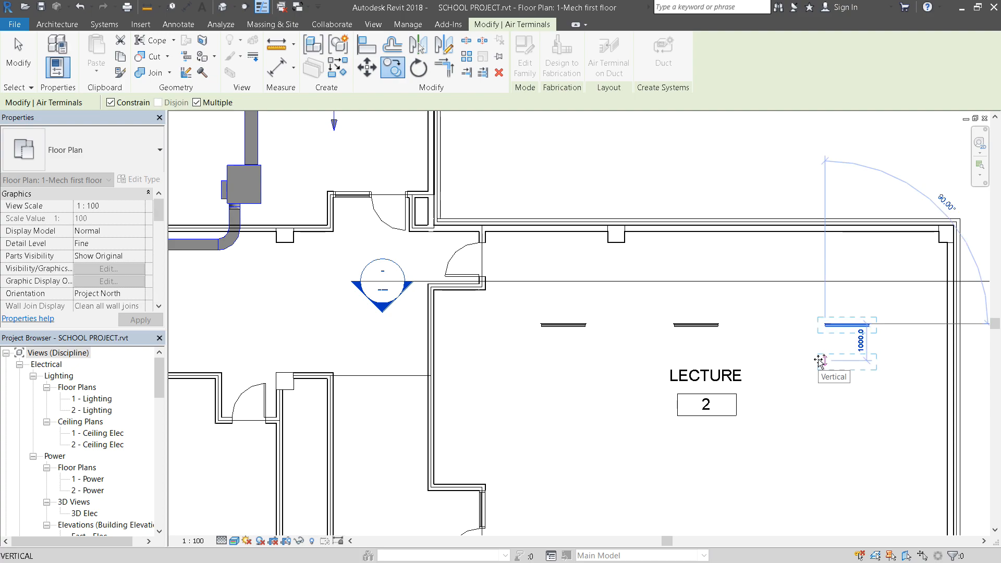
pyautogui.press('Escape')
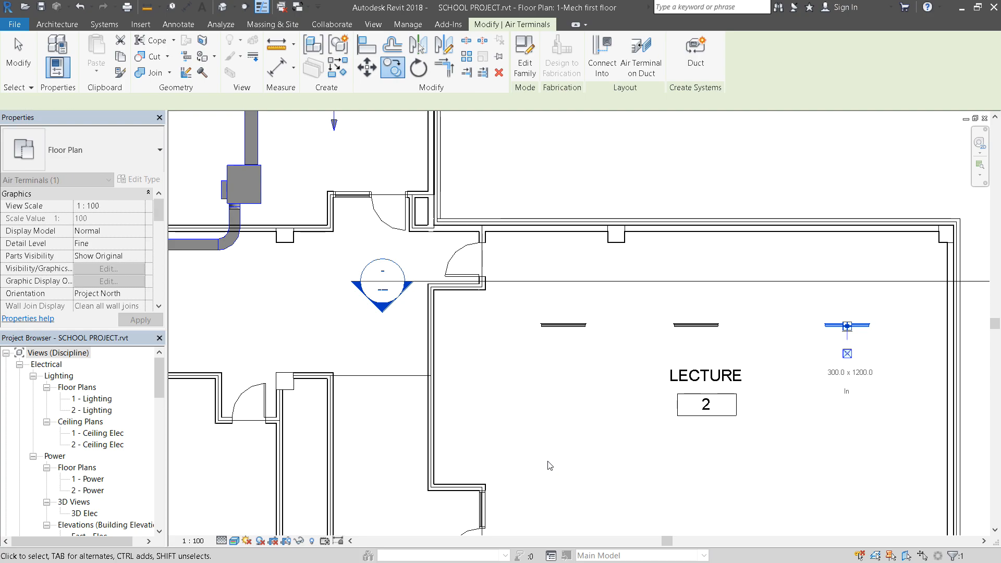
pyautogui.press('Escape')
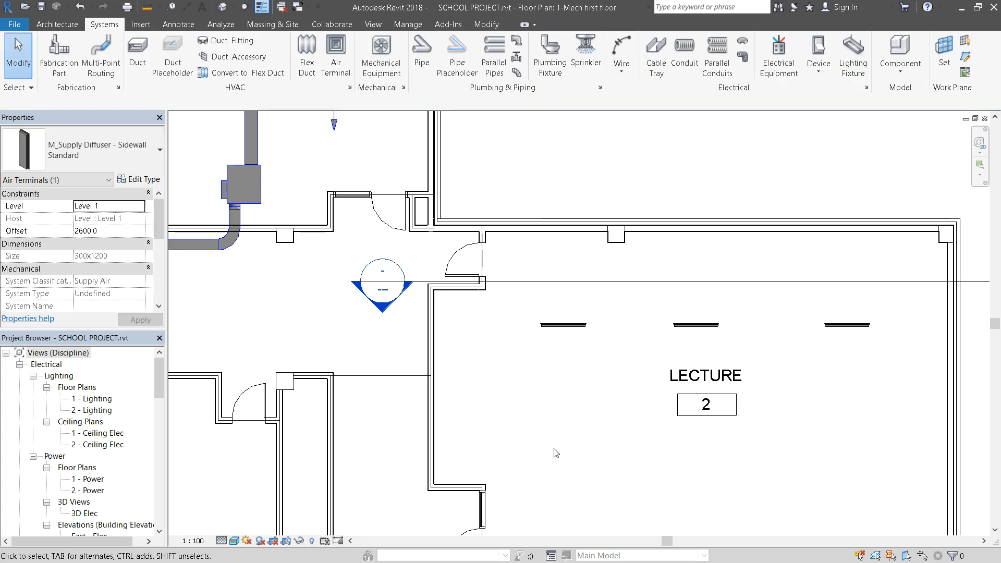
# Mirror a copy of the three sidewall diffusers about a drawn horizontal axis through the middle of LECTURE 2 to form a lower row.
pyautogui.moveTo(521, 301); pyautogui.dragTo(887, 360)
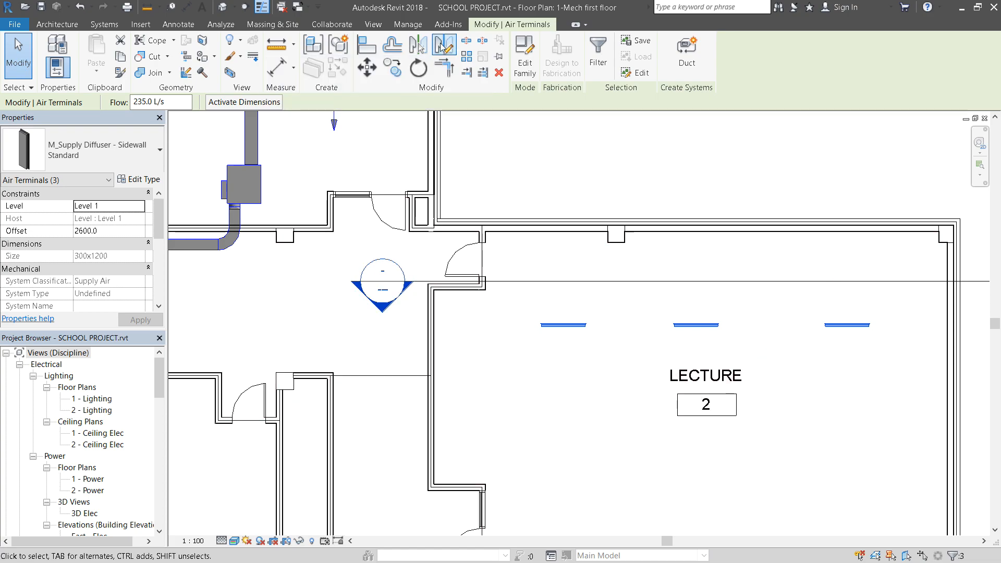
pyautogui.click(450, 57)
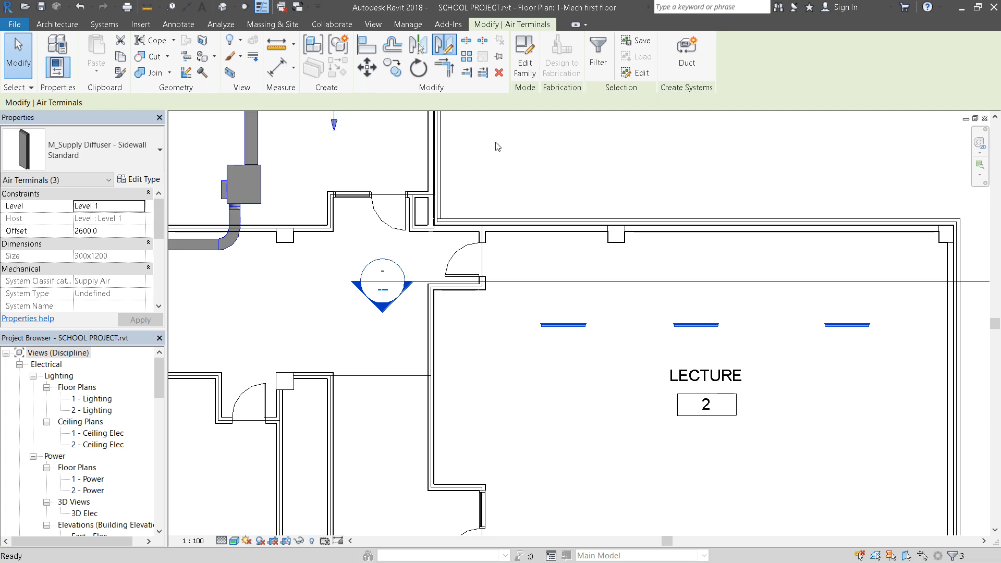
pyautogui.click(431, 375)
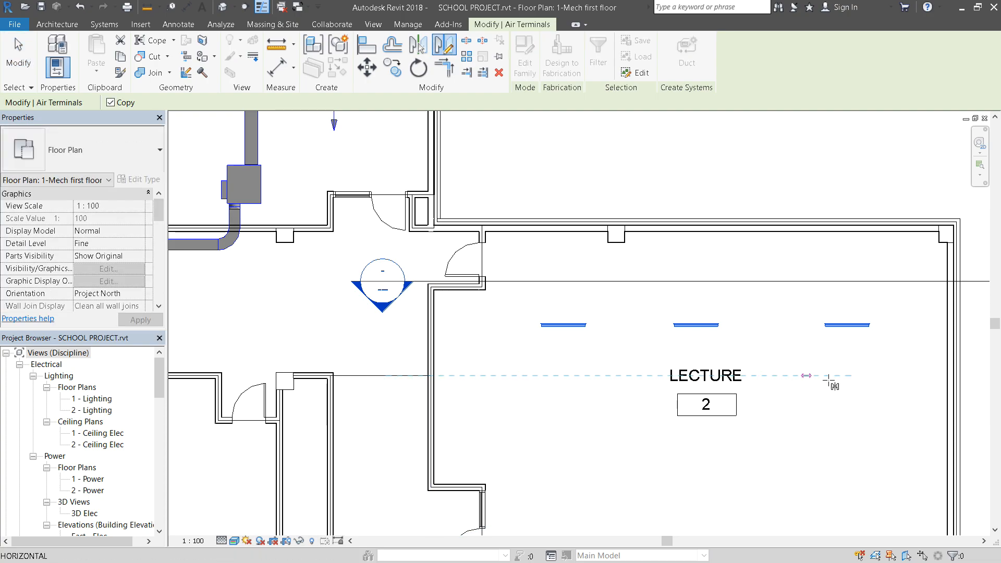
pyautogui.click(856, 377)
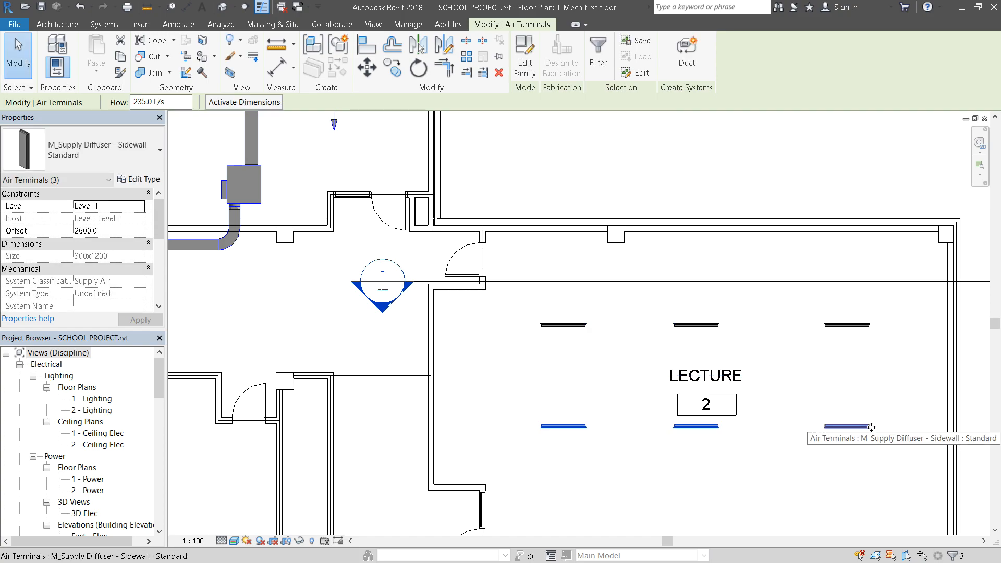
pyautogui.press('Escape')
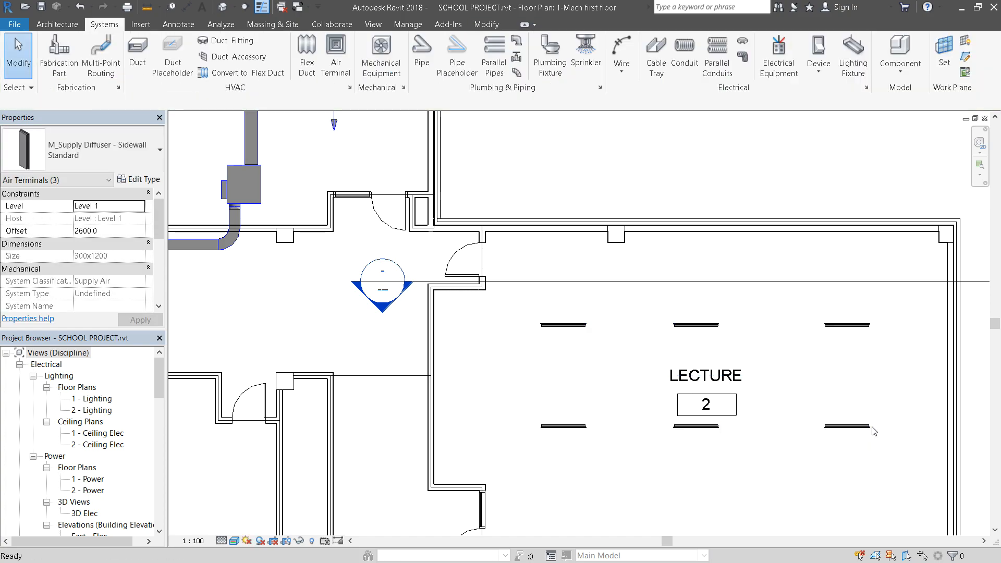
# Draw a horizontal 500 x 500 rectangular duct at an offset of 2600 mm, about 12600 long, between the two diffuser rows.
pyautogui.scroll(-1, 766, 452)
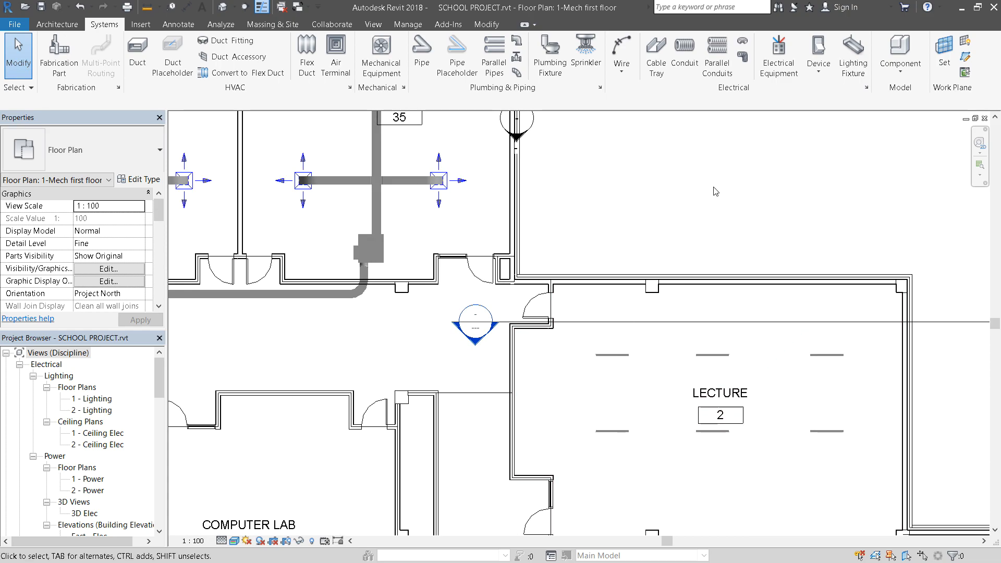
pyautogui.scroll(-1, 761, 217)
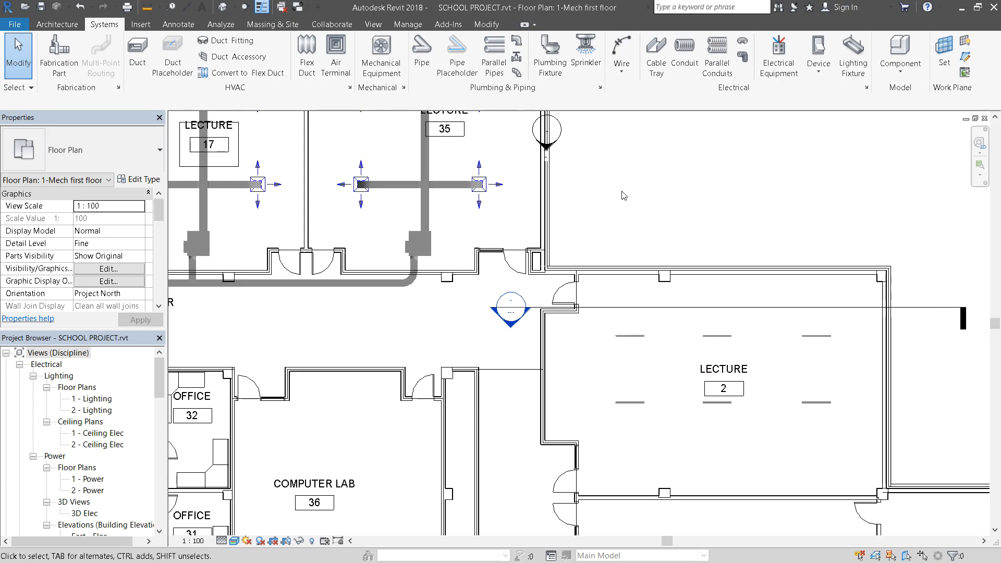
pyautogui.click(137, 52)
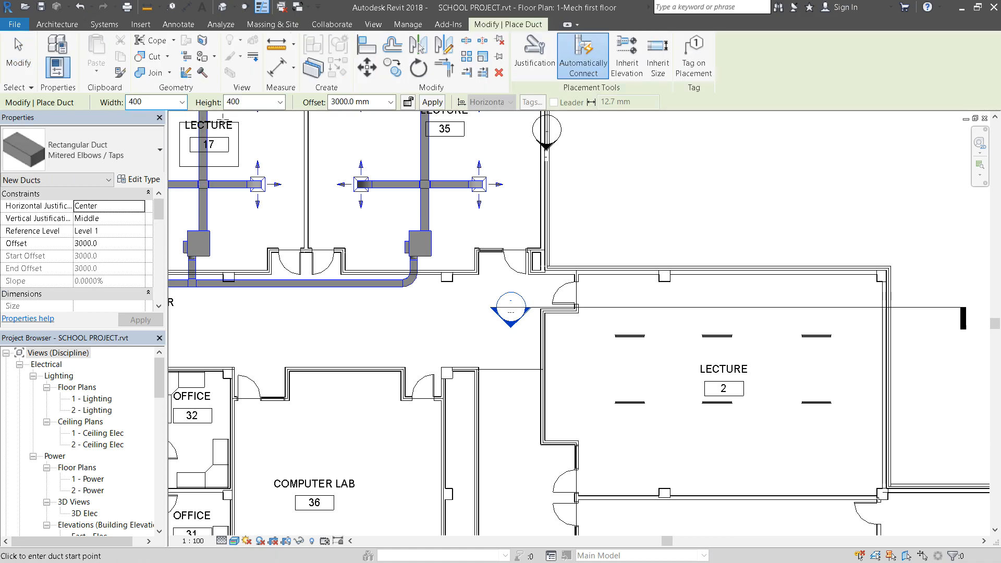
pyautogui.click(182, 102)
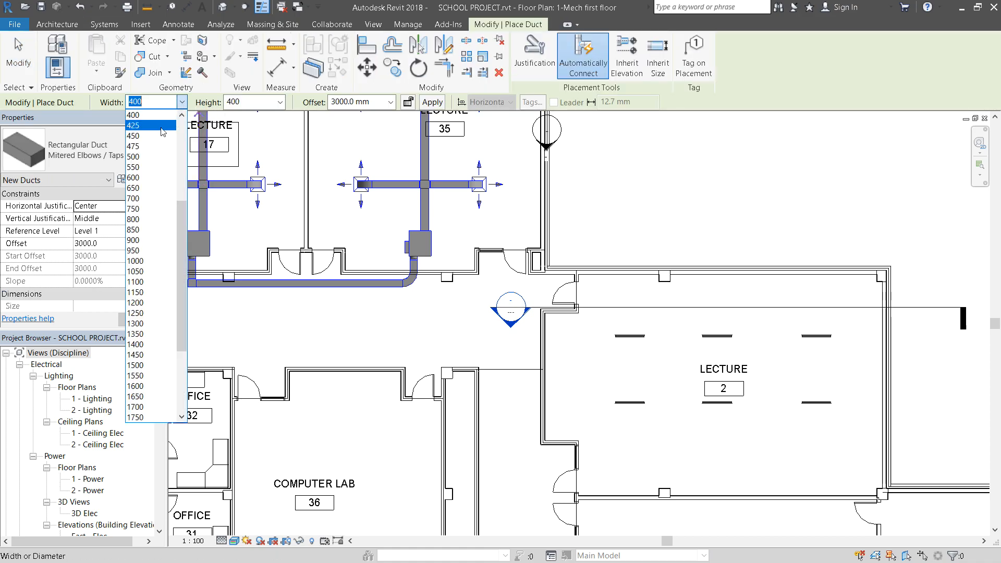
pyautogui.click(155, 163)
pyautogui.click(280, 102)
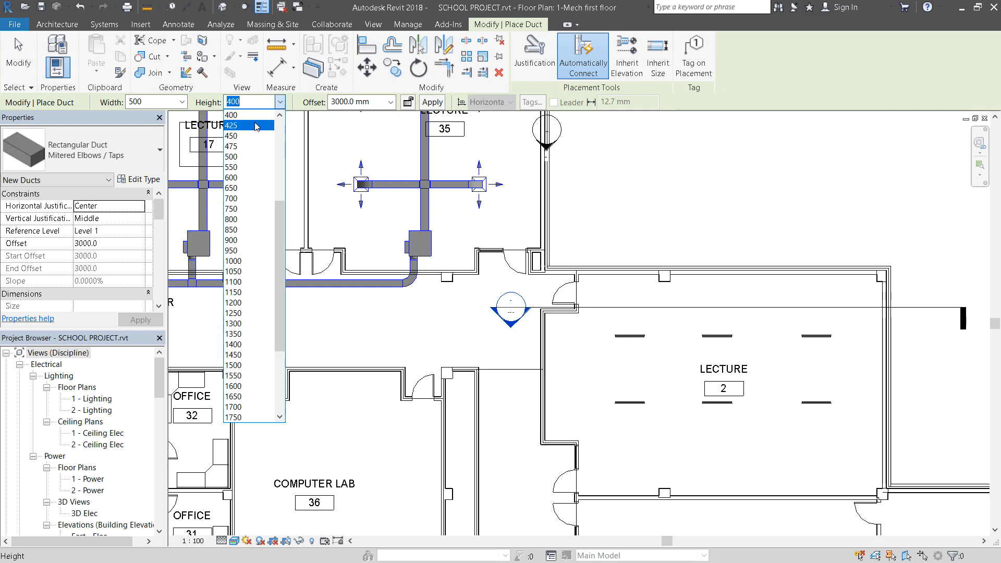
pyautogui.click(242, 157)
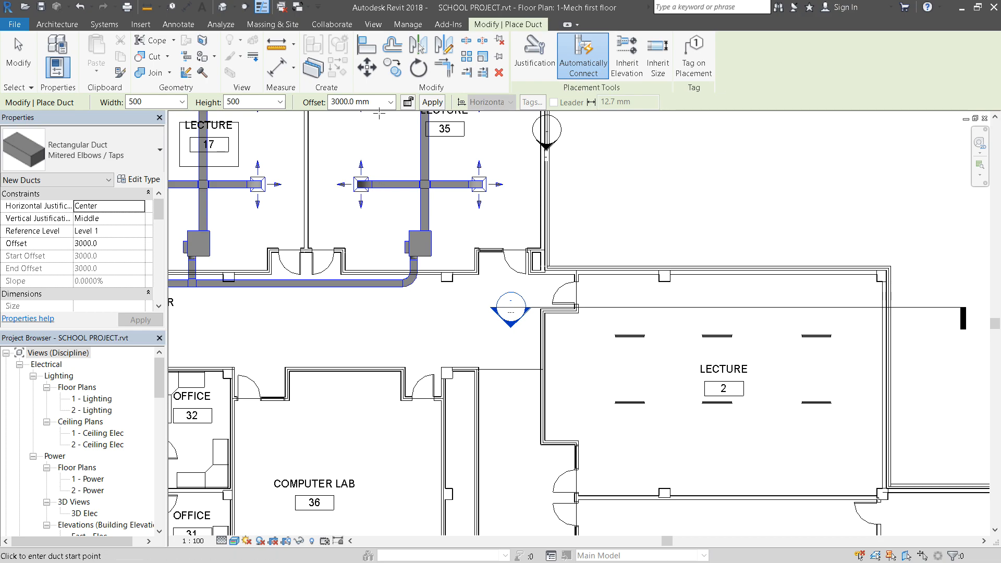
pyautogui.click(323, 101)
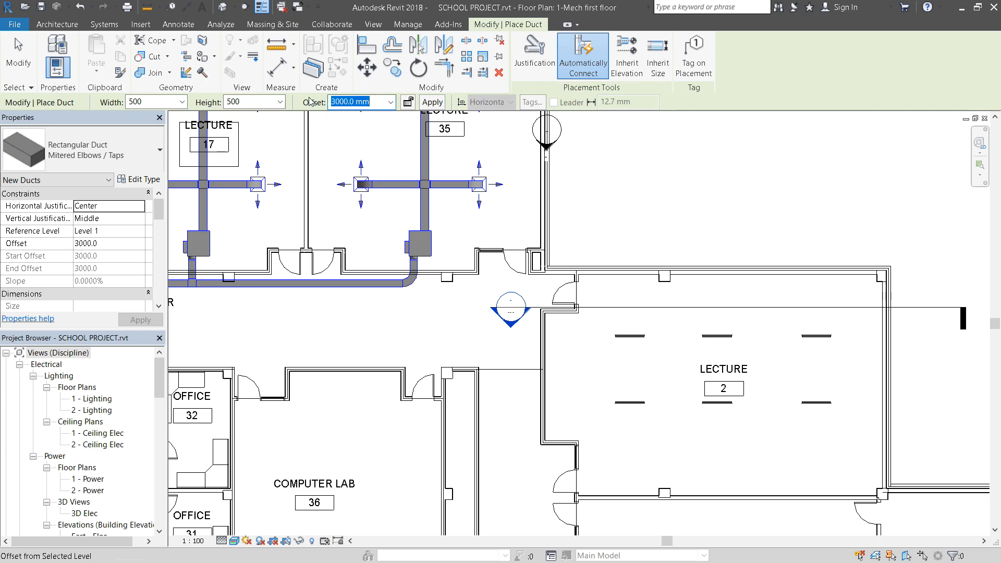
pyautogui.write('2600')
pyautogui.press('Return')
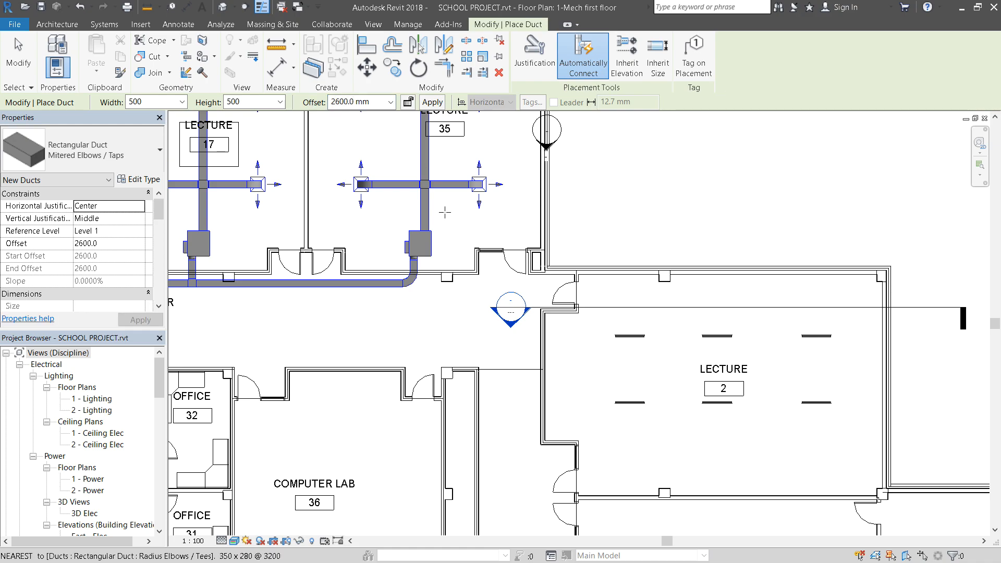
pyautogui.click(554, 368)
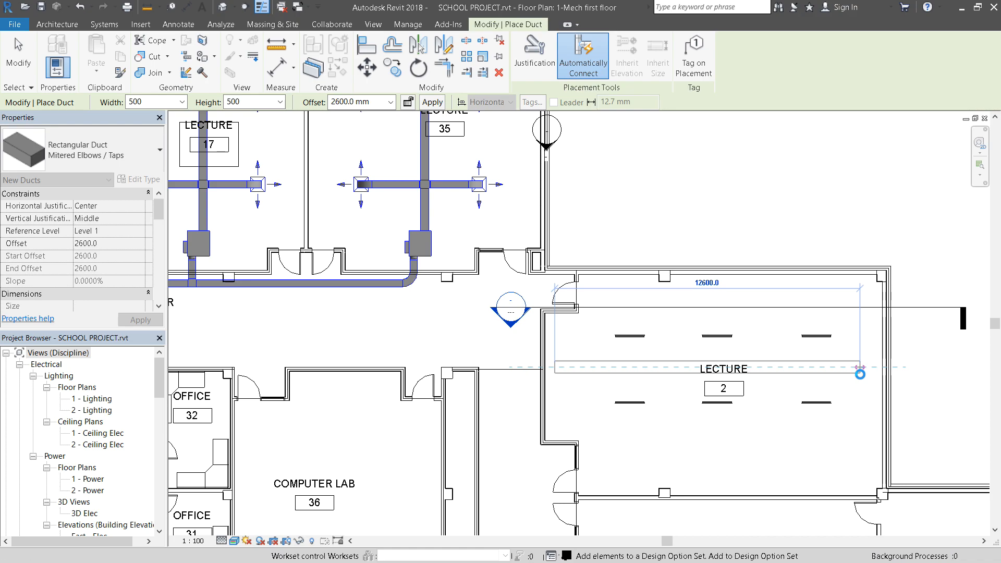
pyautogui.click(860, 373)
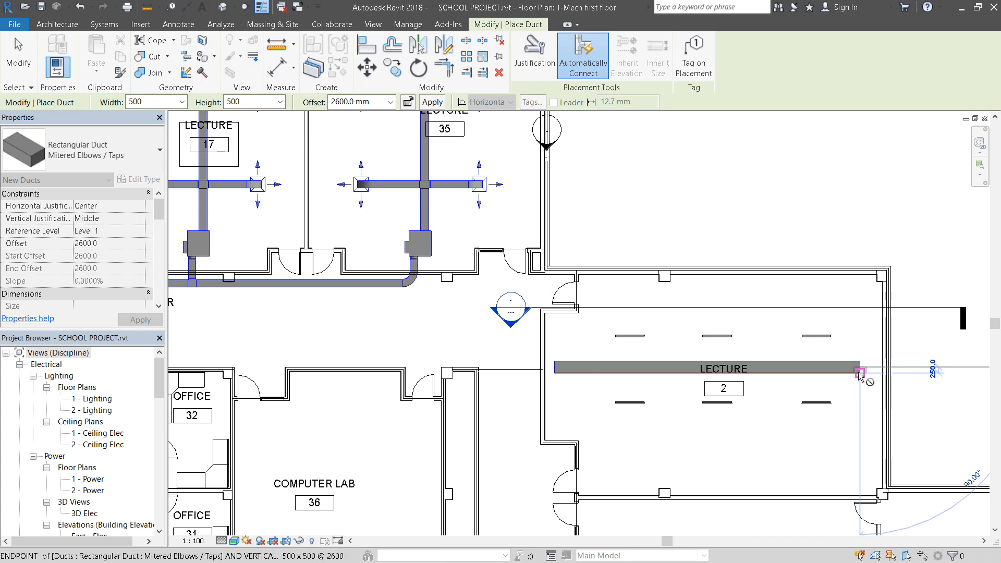
pyautogui.press('Escape')
pyautogui.press('Escape')
# Connect the left and middle diffusers of the upper row into the main duct in LECTURE 2.
pyautogui.scroll(4, 662, 327)
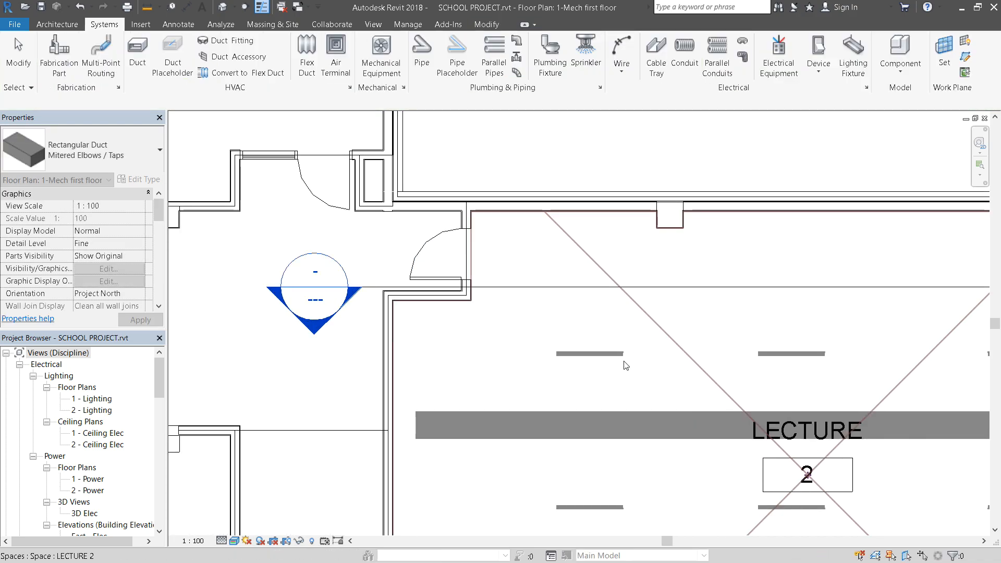
pyautogui.click(582, 355)
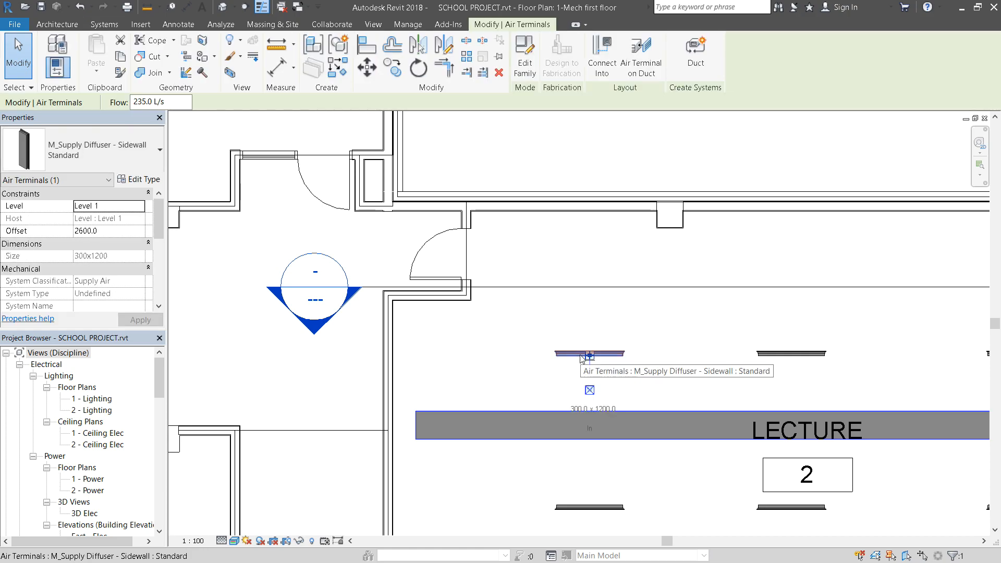
pyautogui.click(603, 52)
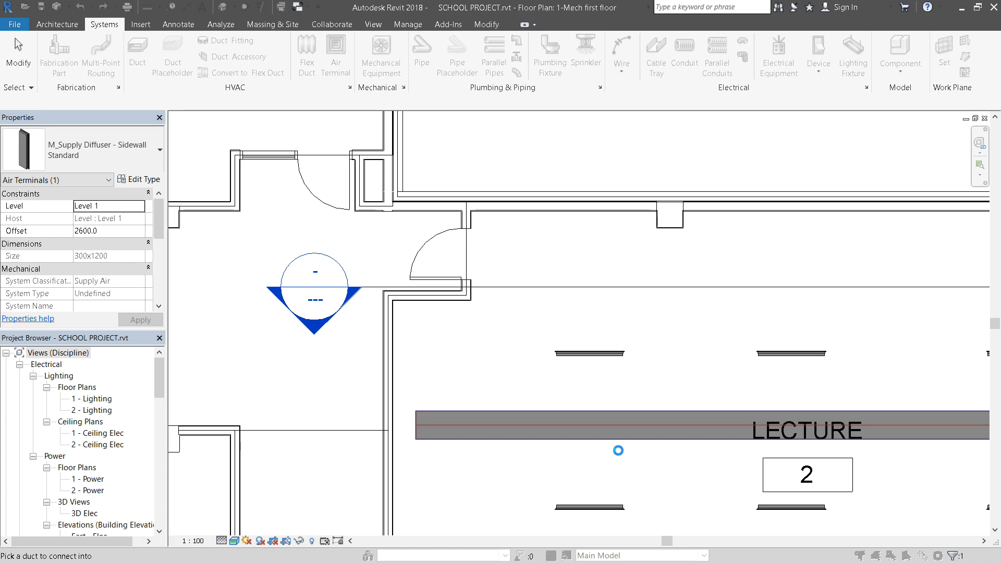
pyautogui.scroll(-1, 490, 402)
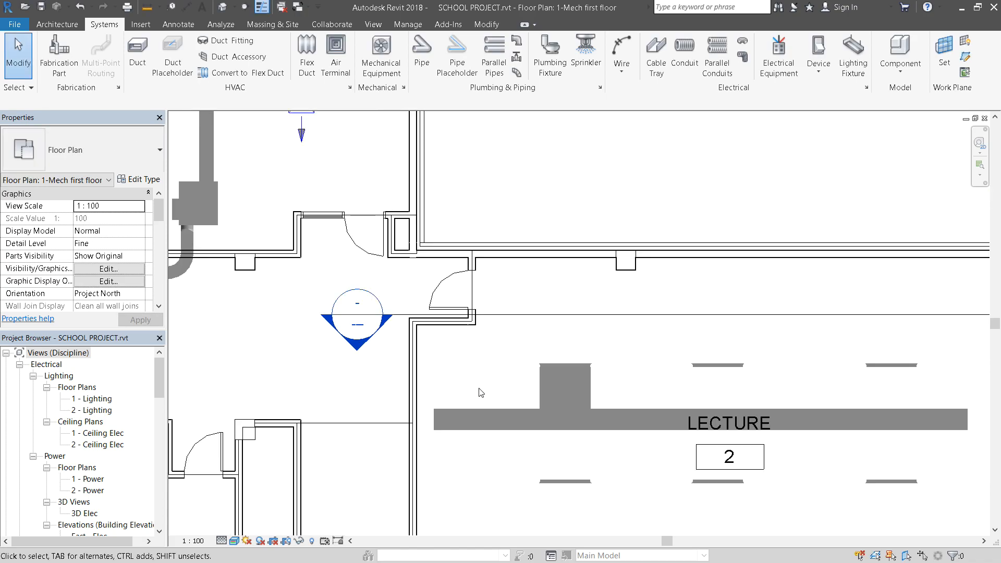
pyautogui.click(736, 371)
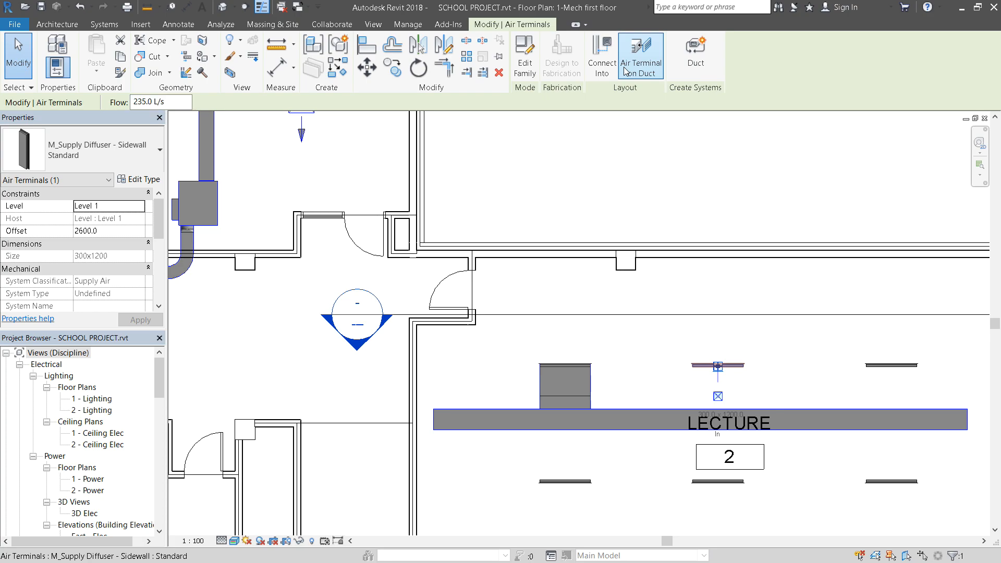
pyautogui.click(604, 61)
pyautogui.click(730, 422)
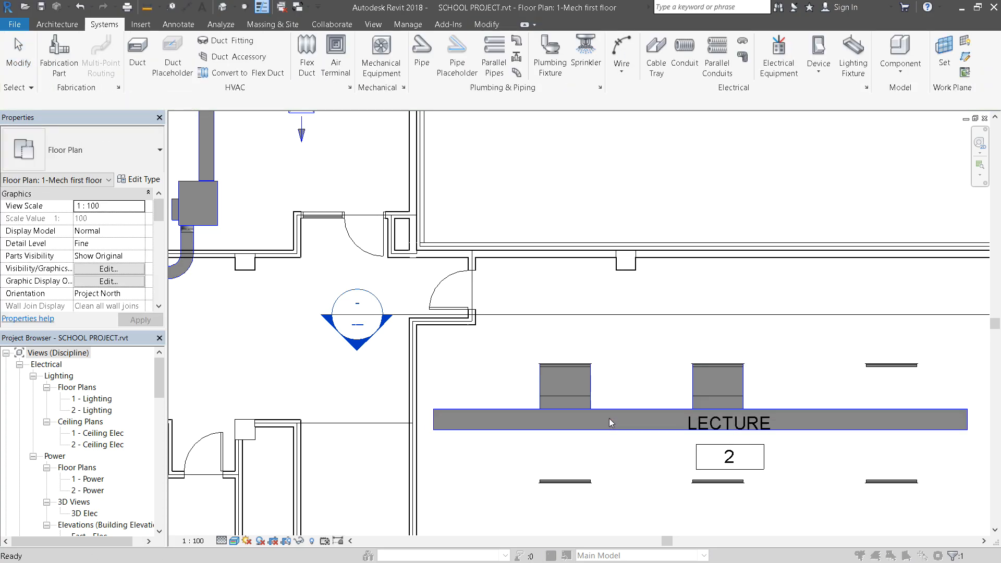
# Connect the right diffuser of the upper row into the main duct in LECTURE 2.
pyautogui.scroll(-1, 609, 418)
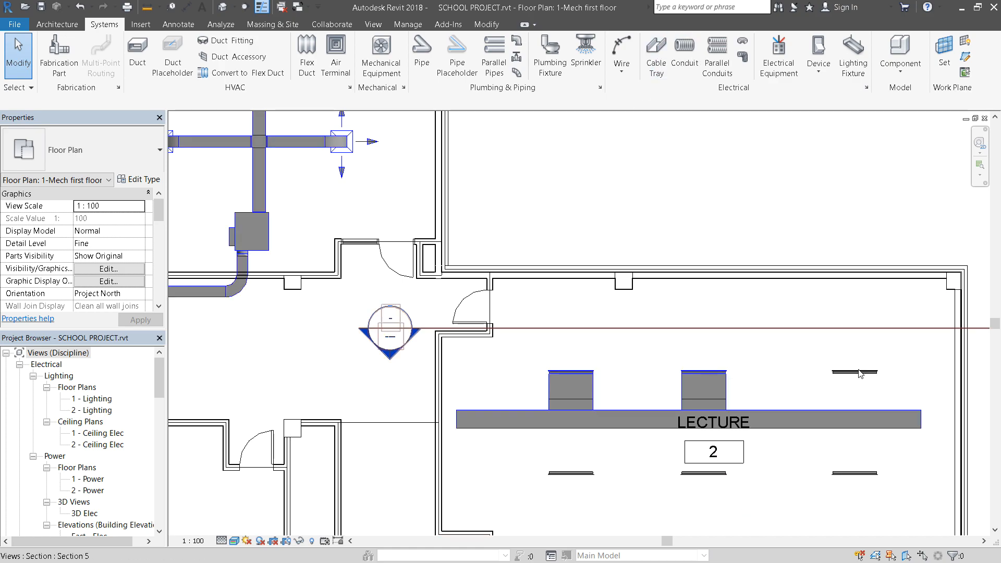
pyautogui.click(851, 422)
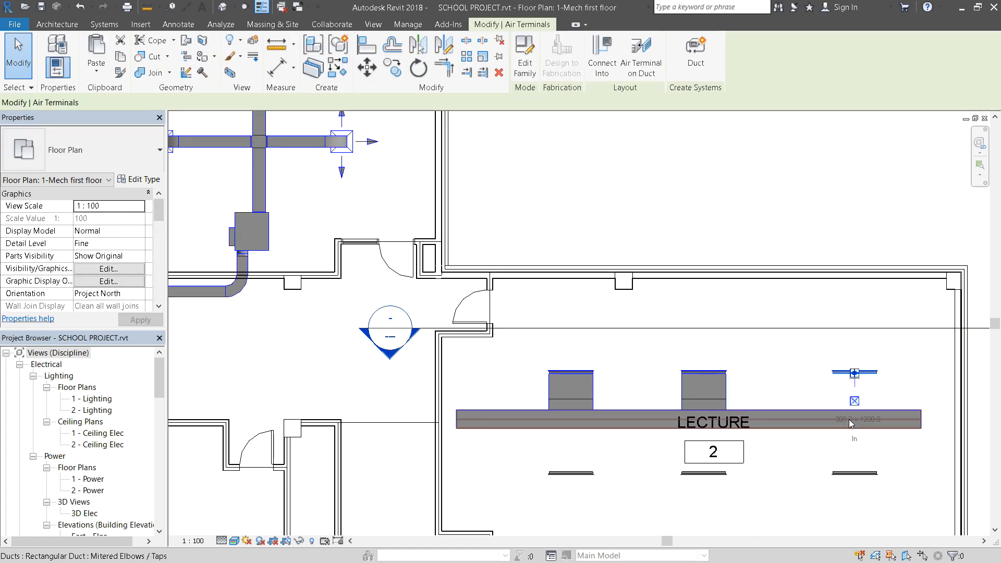
pyautogui.click(837, 452)
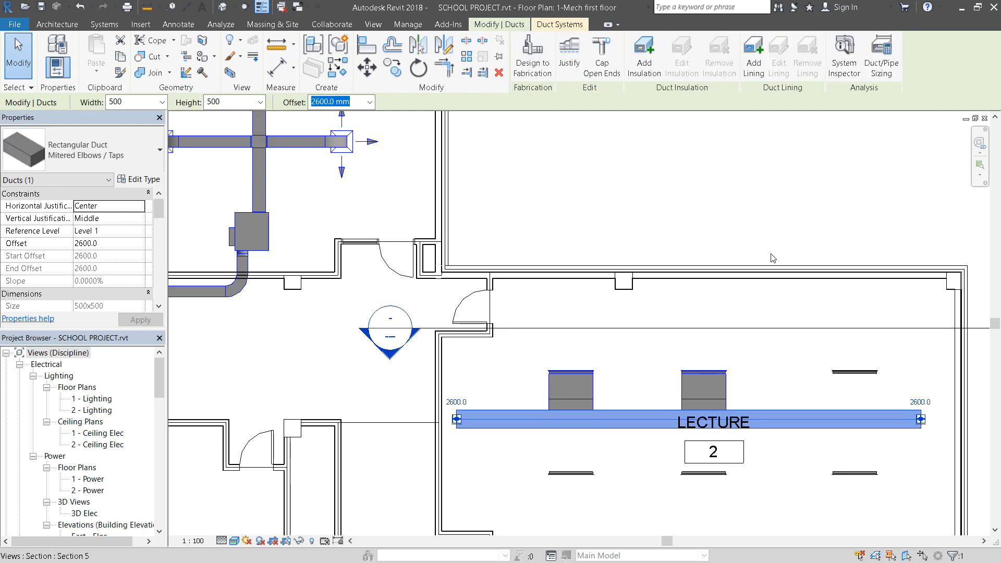
pyautogui.click(875, 331)
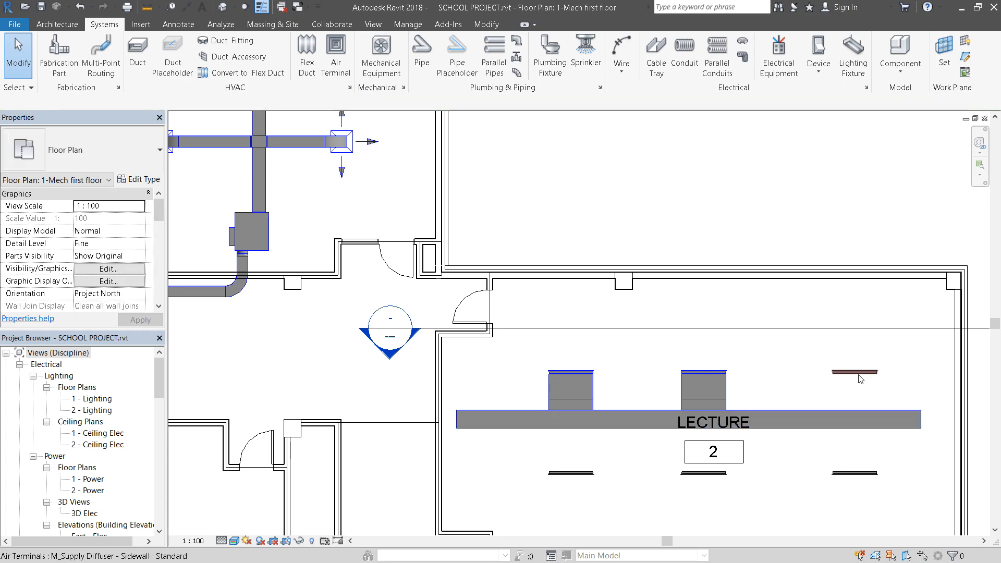
pyautogui.click(859, 374)
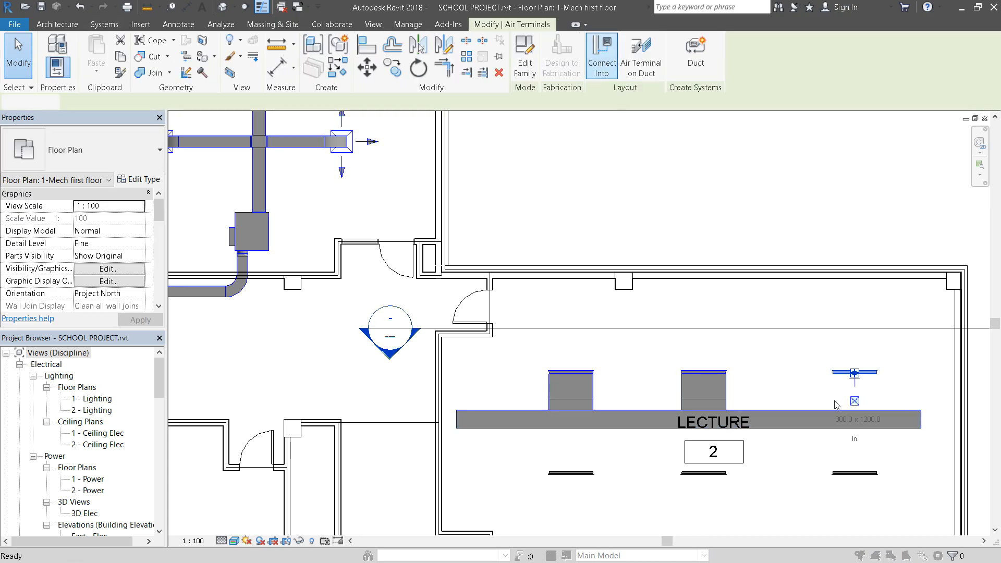
pyautogui.click(602, 57)
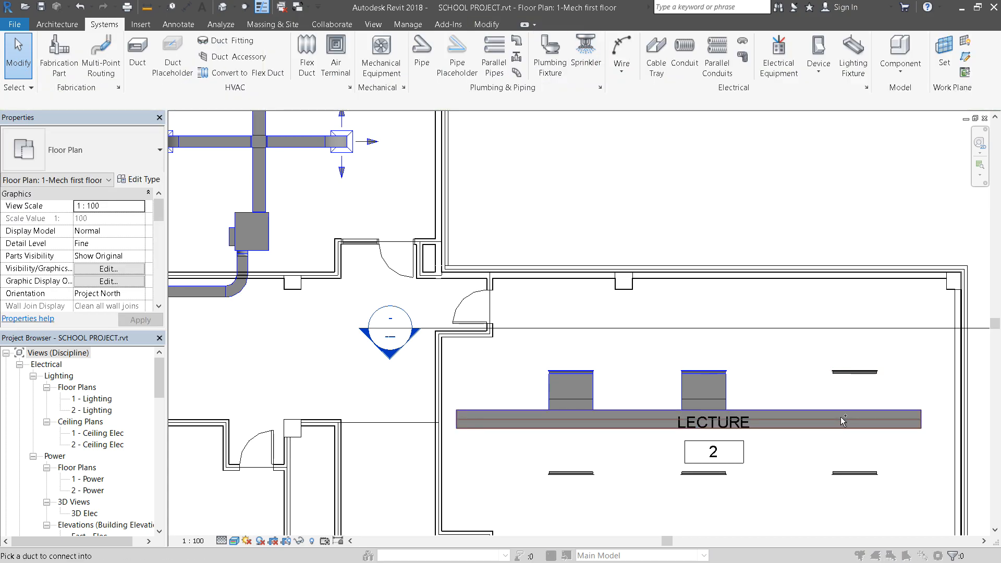
# Connect the right, middle and left diffusers of the lower row into the main duct in LECTURE 2.
pyautogui.click(856, 473)
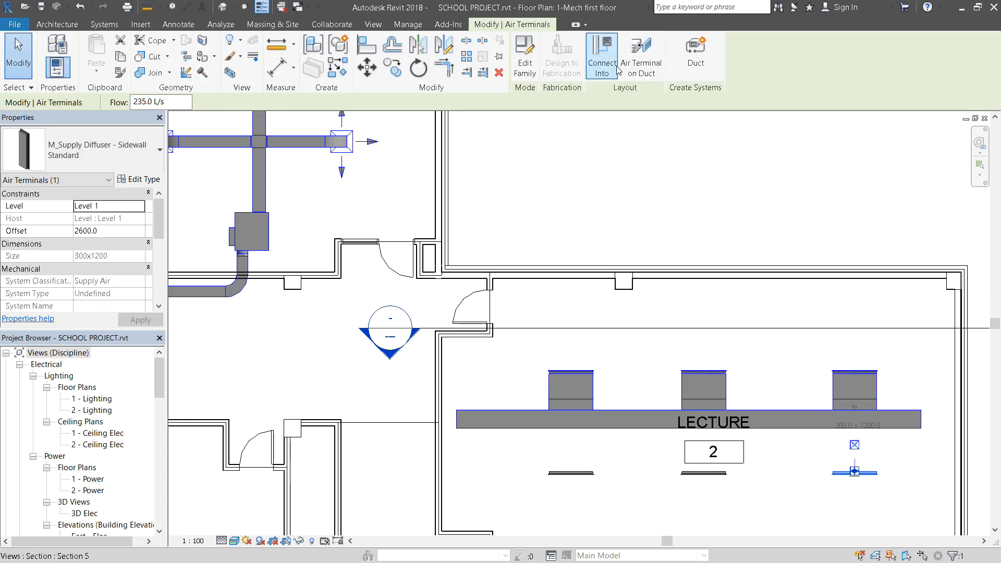
pyautogui.click(603, 55)
pyautogui.click(863, 420)
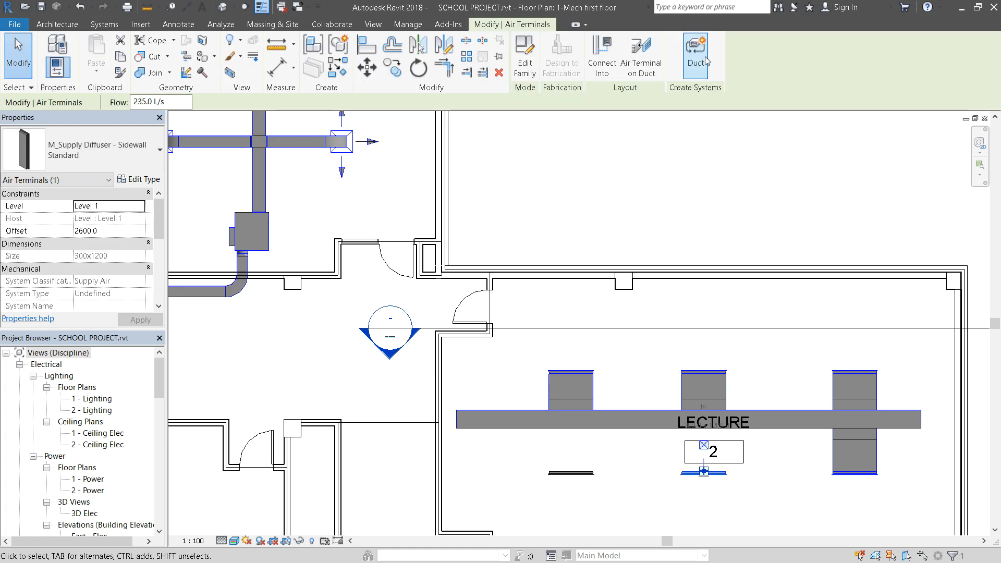
pyautogui.click(602, 60)
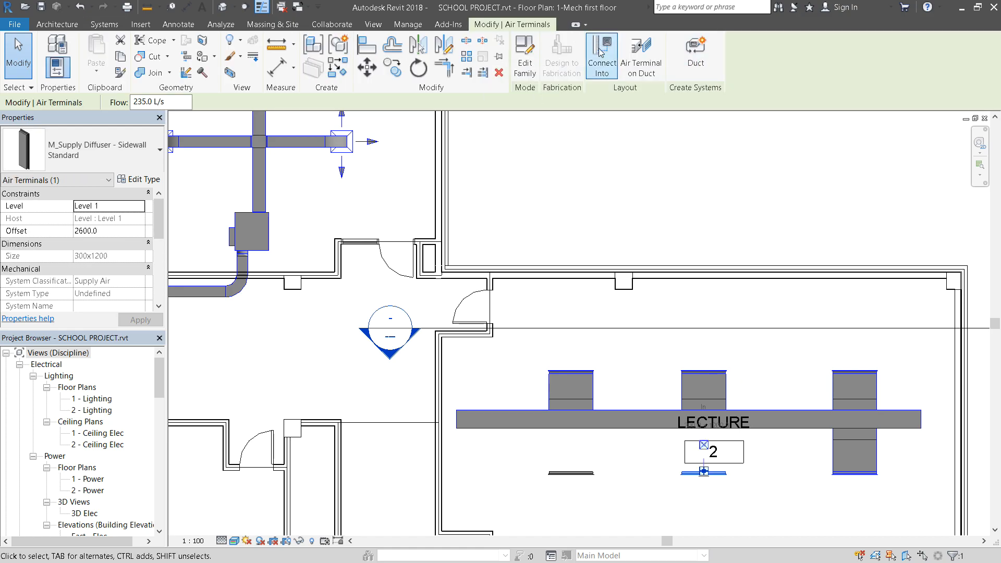
pyautogui.click(584, 475)
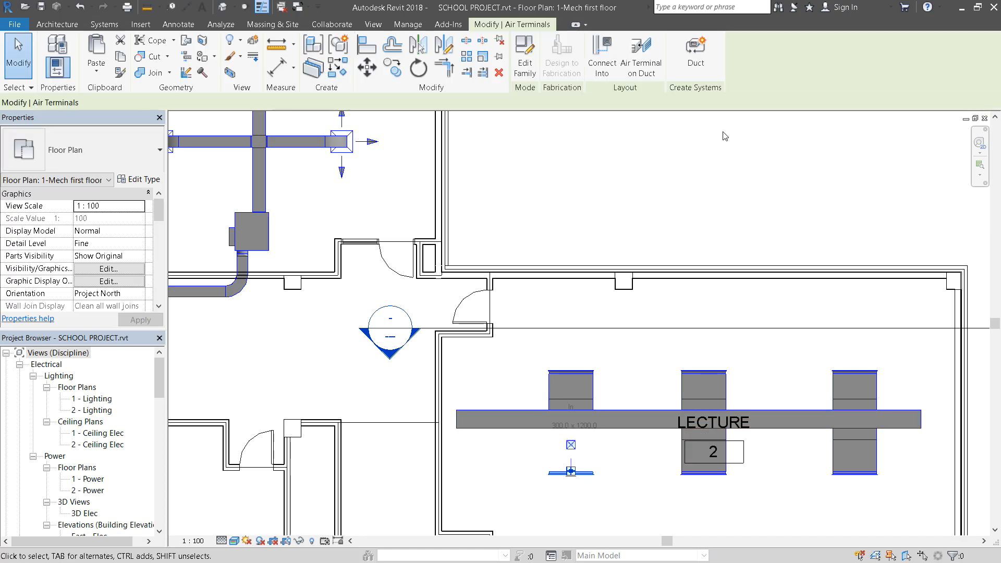
pyautogui.click(603, 60)
pyautogui.click(604, 422)
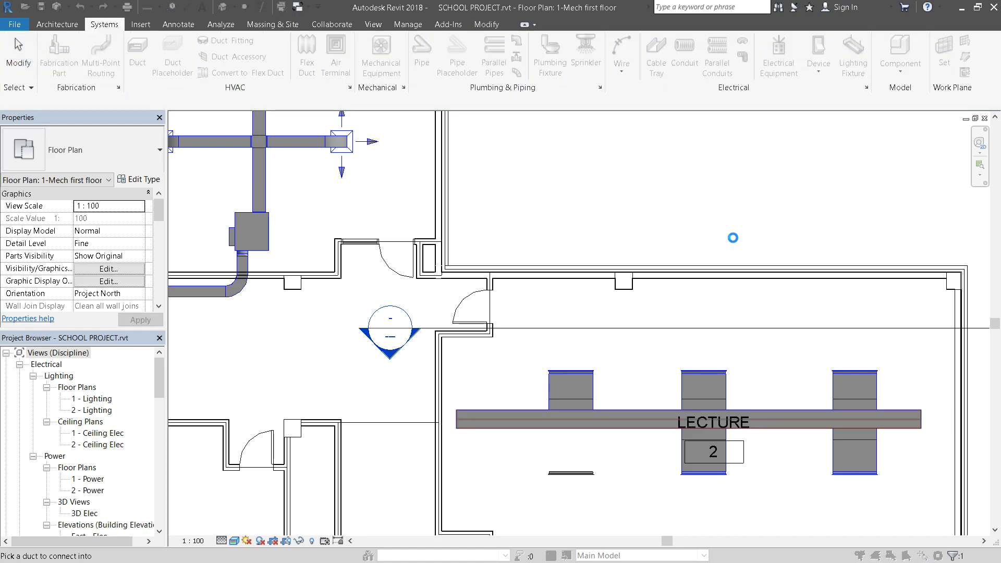
# Isolate the LECTURE 2 diffusers and ductwork in the 3D view and view them from the main duct's end.
pyautogui.scroll(2, 764, 203)
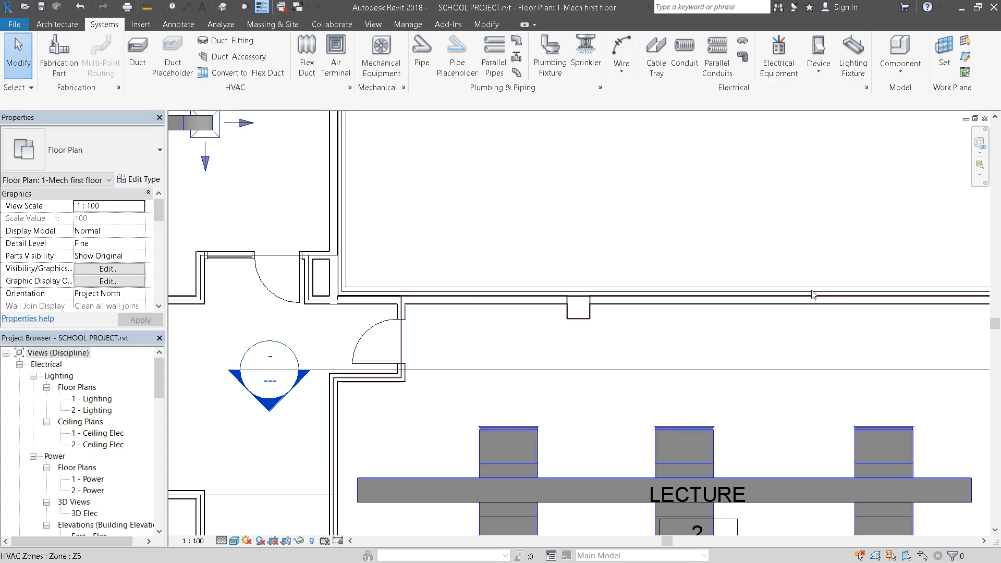
pyautogui.scroll(-2, 812, 294)
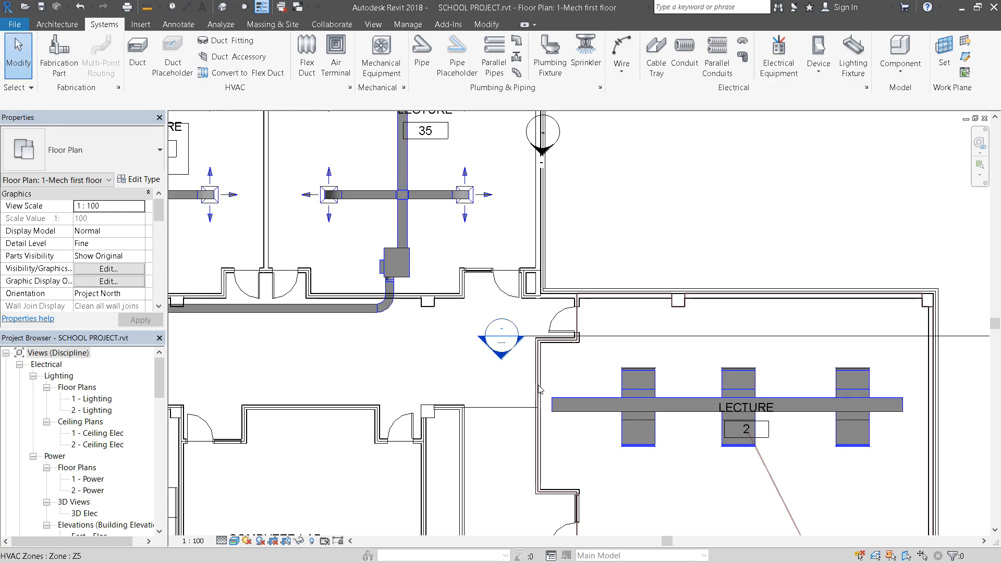
pyautogui.moveTo(498, 360); pyautogui.dragTo(957, 477)
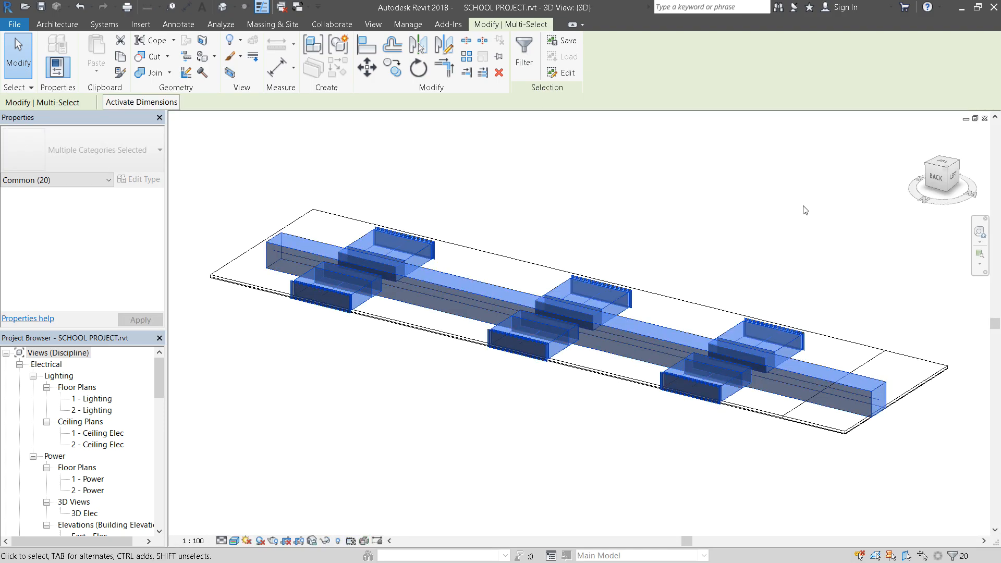
pyautogui.click(808, 218)
pyautogui.keyDown('shift'); pyautogui.moveTo(890, 324); pyautogui.dragTo(771, 248, button='middle'); pyautogui.keyUp('shift')
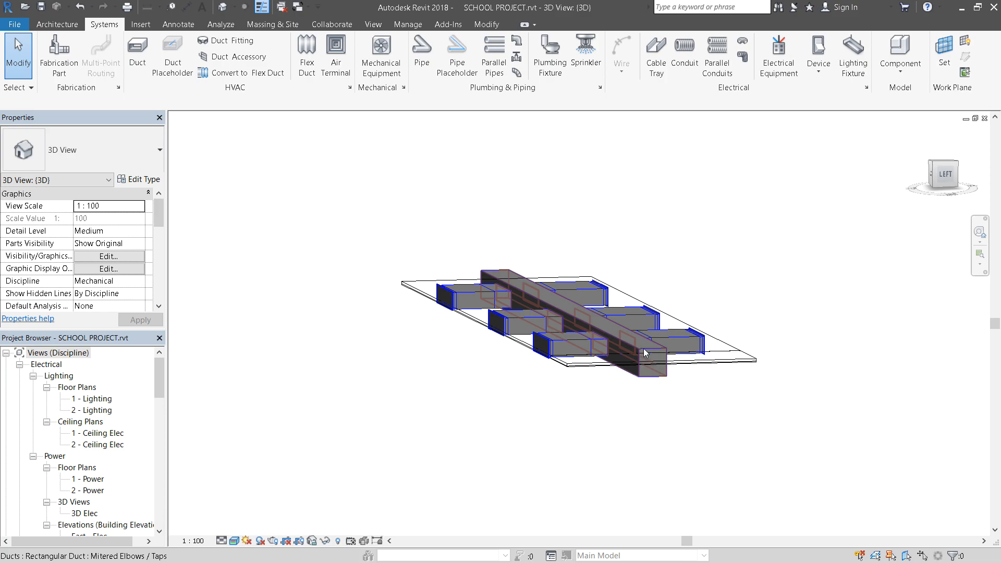
pyautogui.scroll(4, 643, 348)
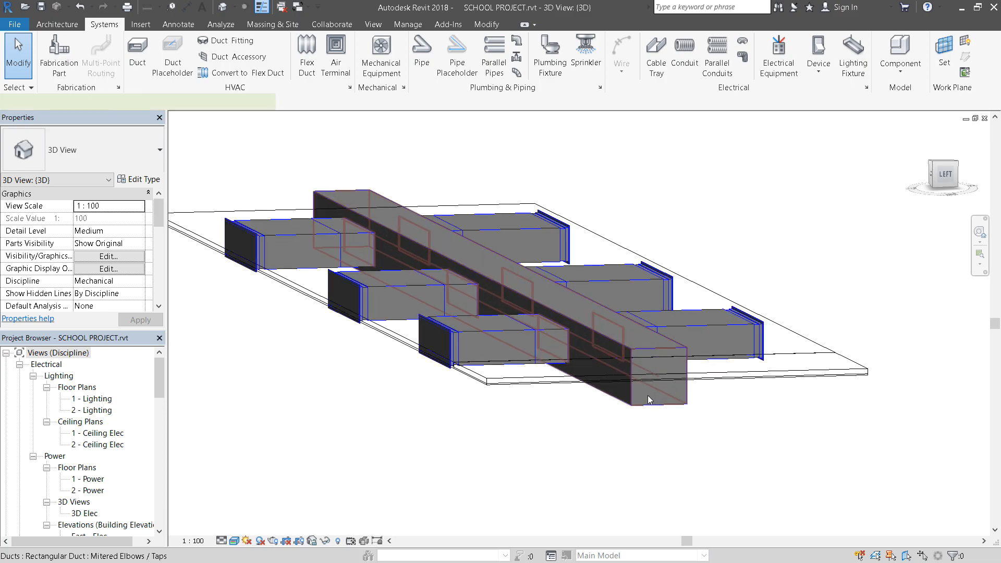
# Set the main duct's height to 400.
pyautogui.click(648, 396)
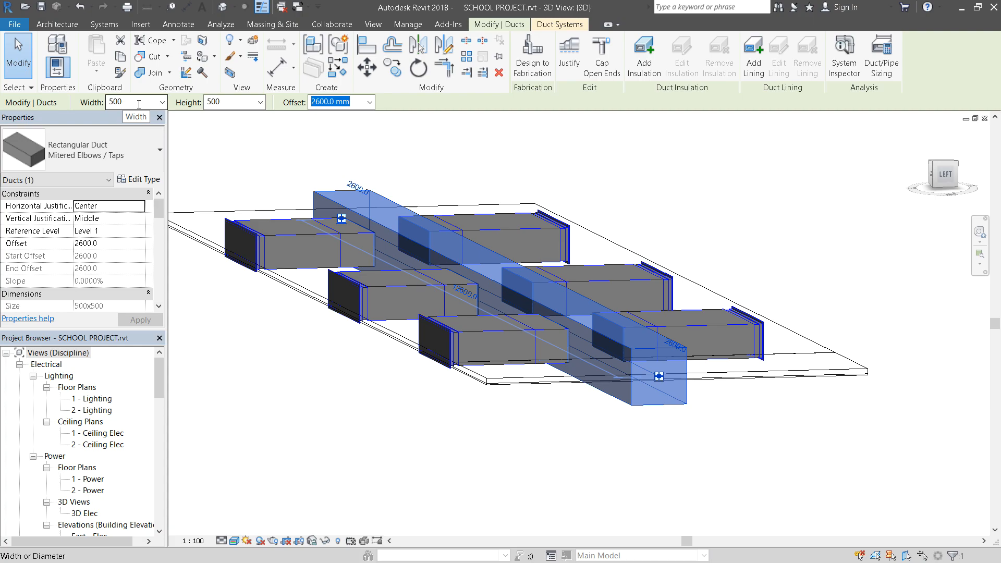
pyautogui.click(260, 103)
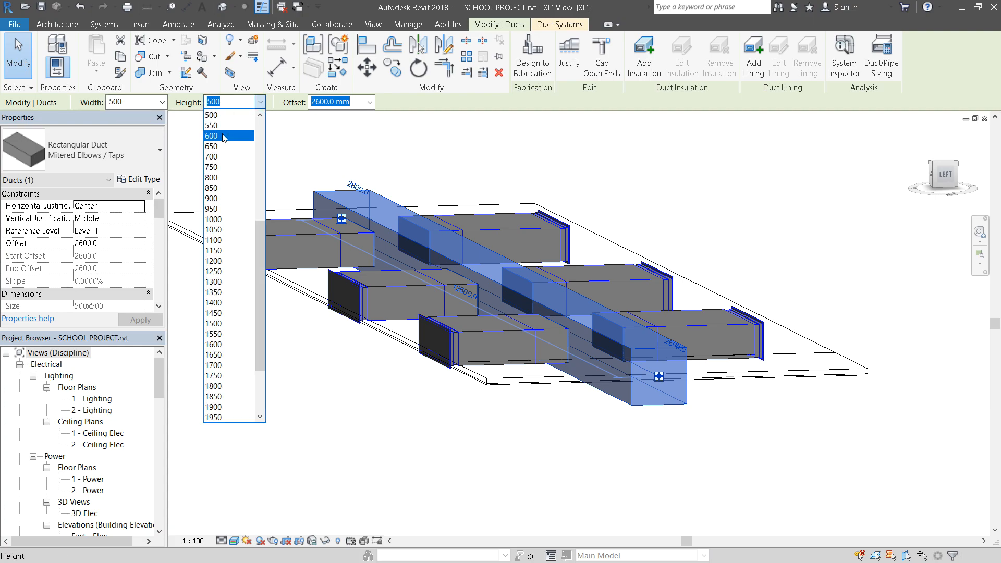
pyautogui.click(260, 115)
pyautogui.click(260, 115)
pyautogui.click(260, 115)
pyautogui.click(260, 115)
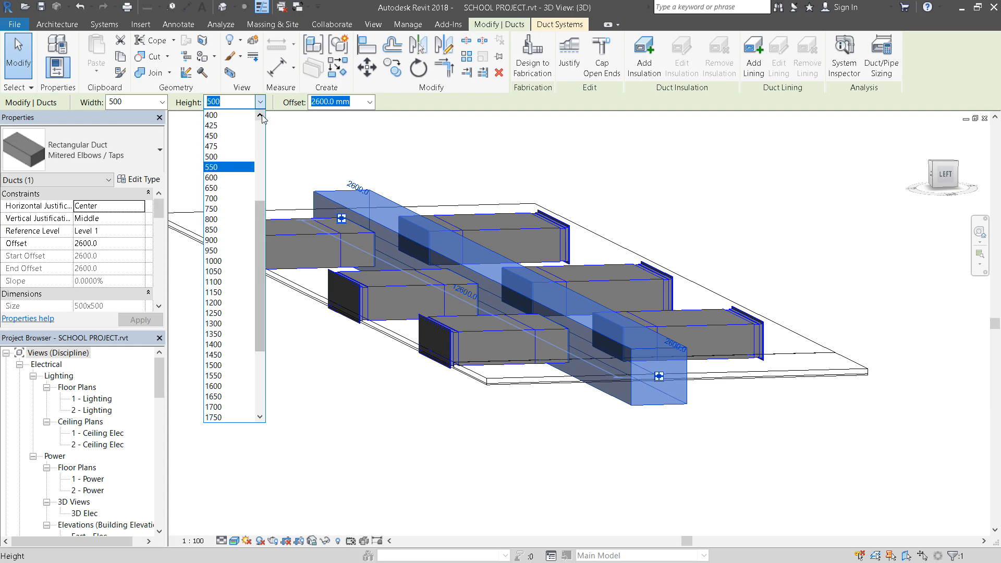
pyautogui.click(222, 115)
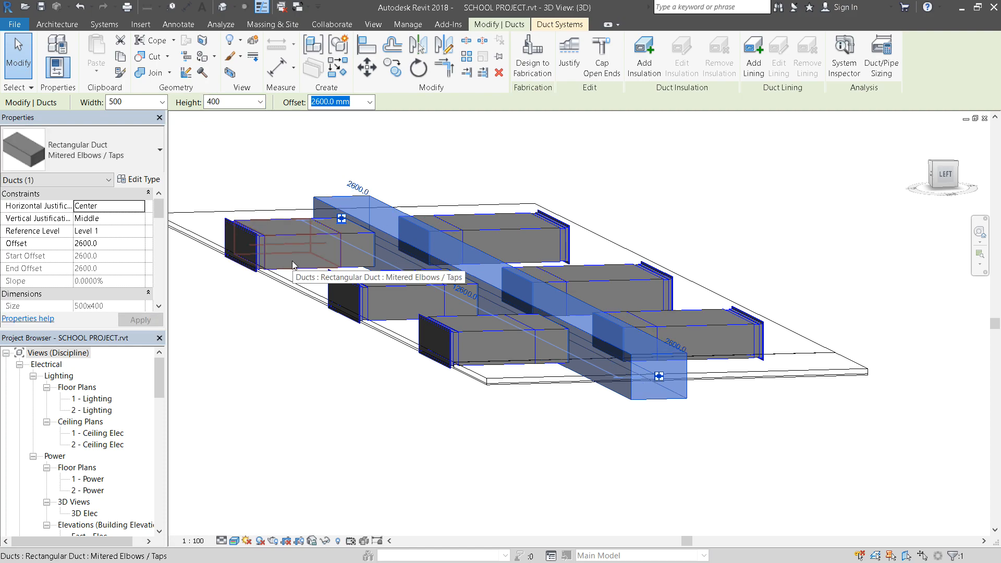
# Set the main duct's height to 350.
pyautogui.click(260, 102)
pyautogui.click(261, 115)
pyautogui.click(260, 115)
pyautogui.click(260, 115)
pyautogui.click(219, 126)
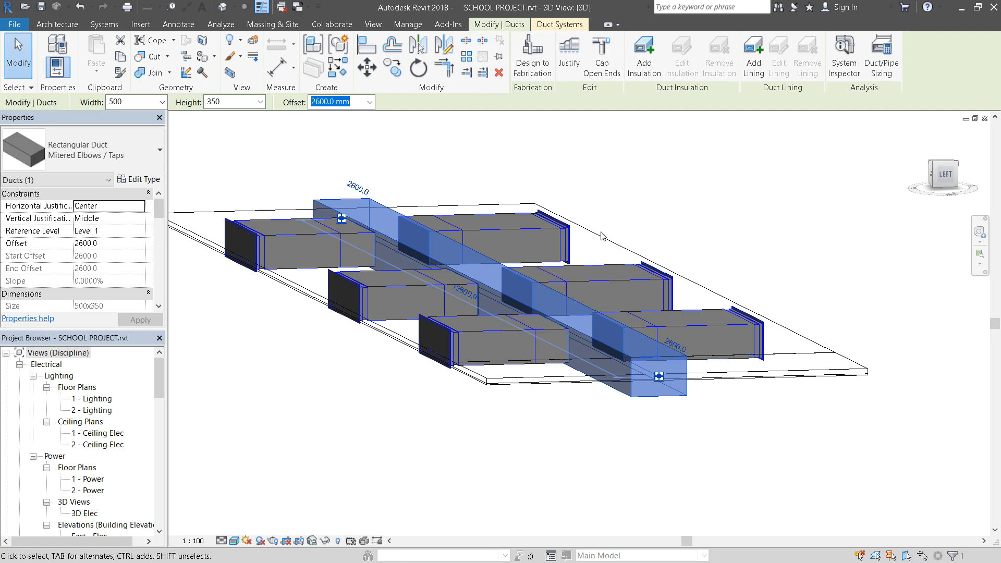
# Examine the resized main duct and its diffuser branches in the 3D view.
pyautogui.scroll(2, 602, 236)
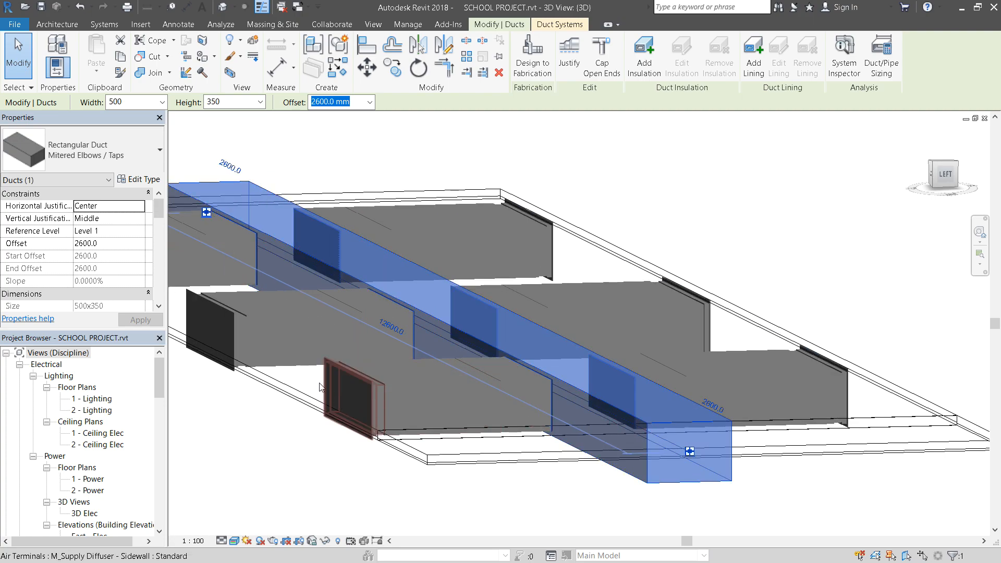
pyautogui.scroll(2, 506, 402)
pyautogui.scroll(-5, 506, 402)
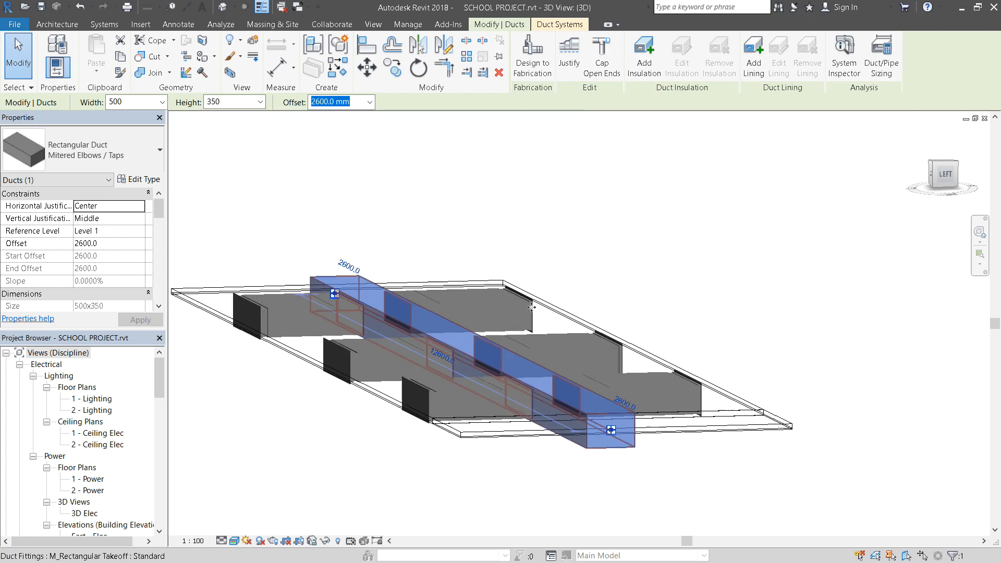
pyautogui.press('Escape')
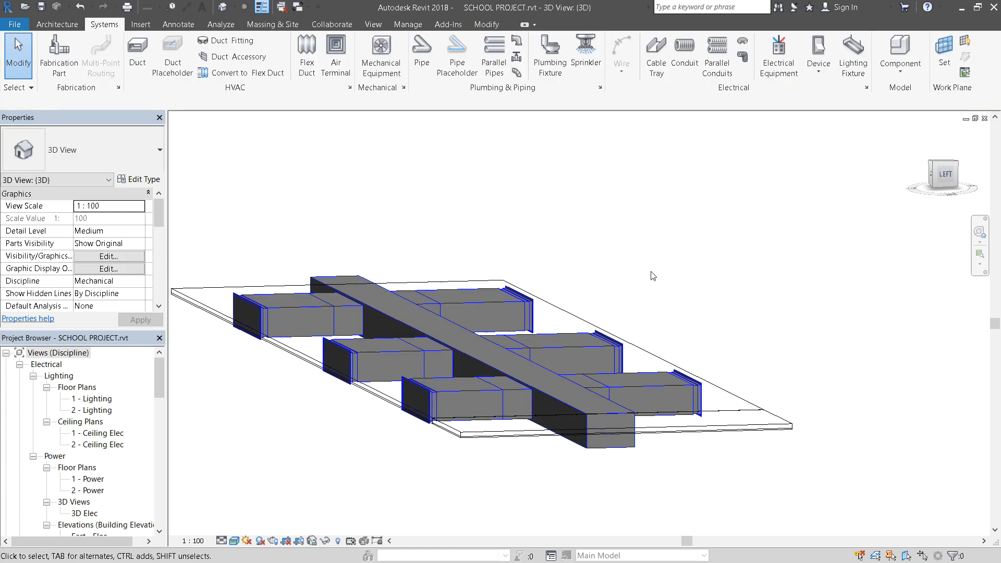
pyautogui.scroll(-2, 661, 279)
pyautogui.moveTo(744, 264); pyautogui.dragTo(642, 292, button='middle')
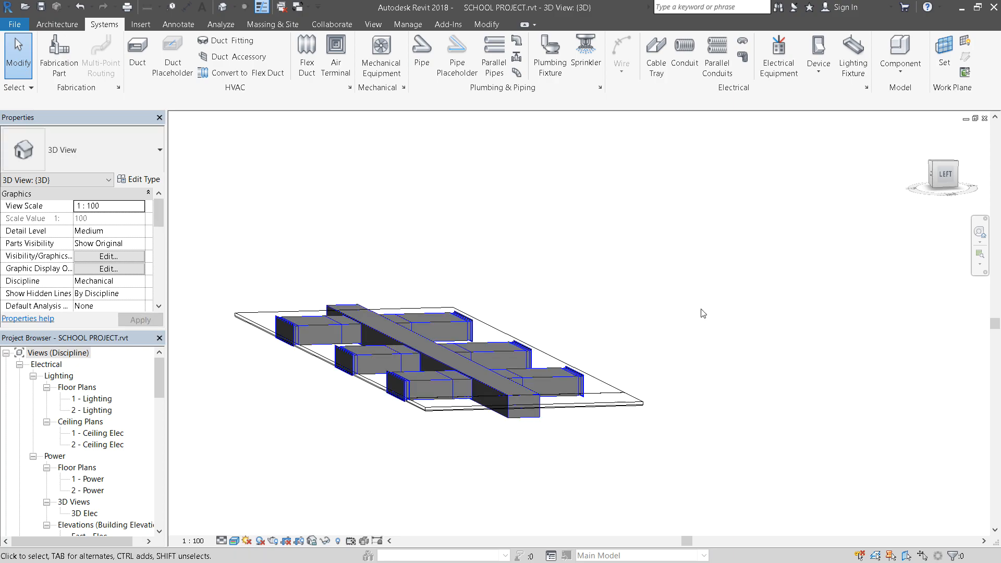
pyautogui.scroll(2, 708, 313)
pyautogui.scroll(-3, 707, 313)
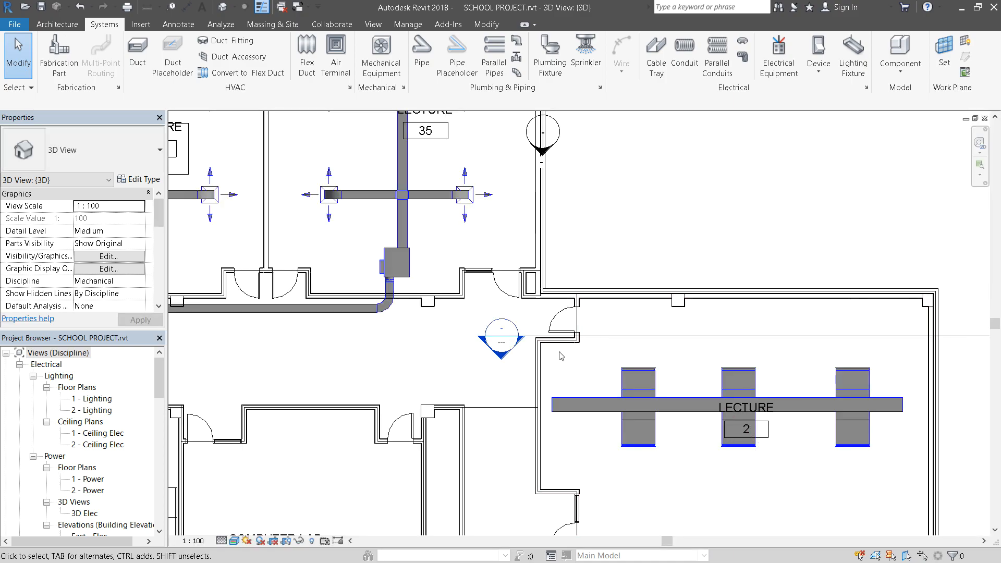
# Start placing mechanical equipment in the first-floor mechanical plan, using the M_VAV Unit - Parallel Fan Powered type, Size 6 - 400mm Inlet.
pyautogui.scroll(-2, 559, 352)
pyautogui.scroll(-2, 672, 350)
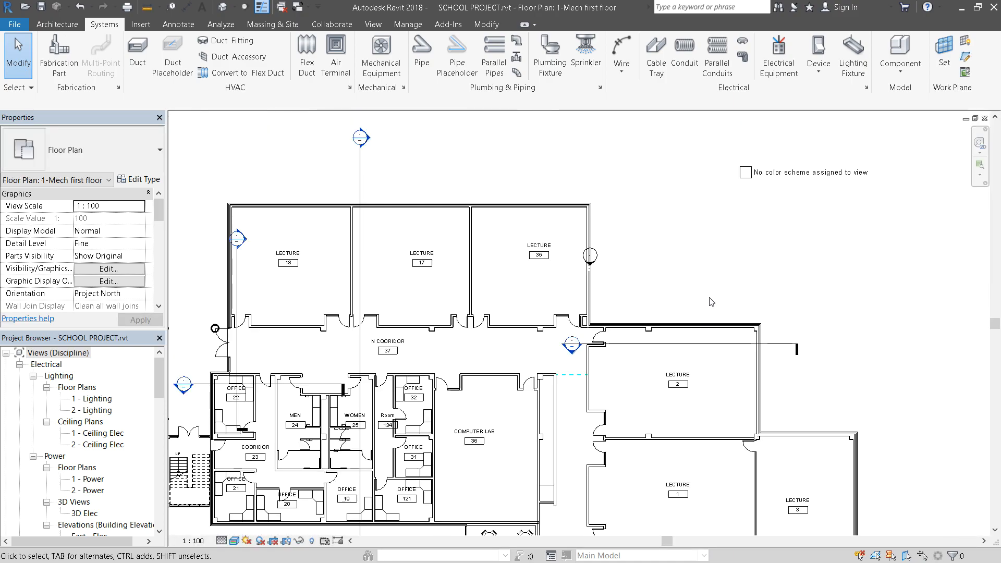
pyautogui.scroll(2, 601, 340)
pyautogui.scroll(-3, 680, 312)
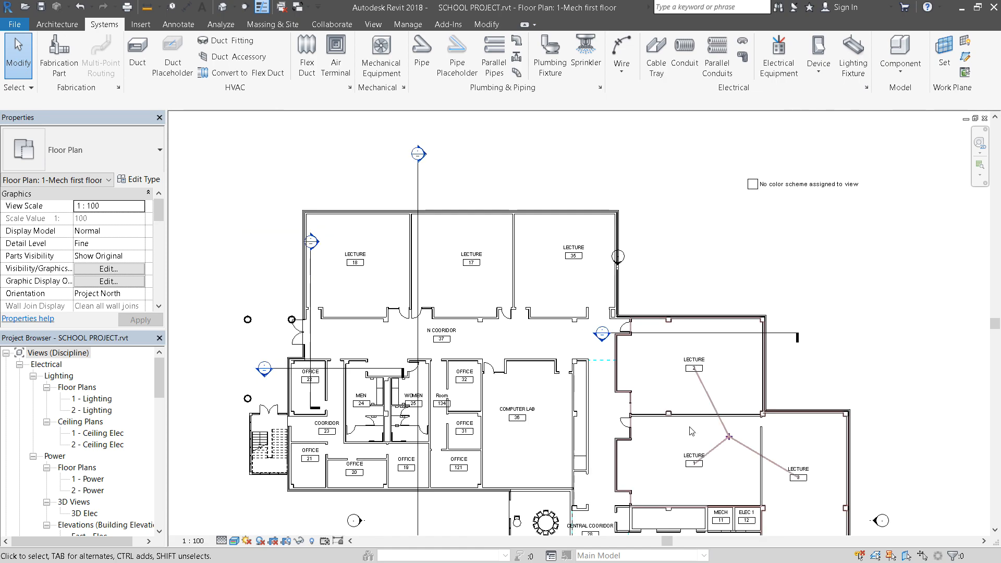
pyautogui.scroll(2, 711, 399)
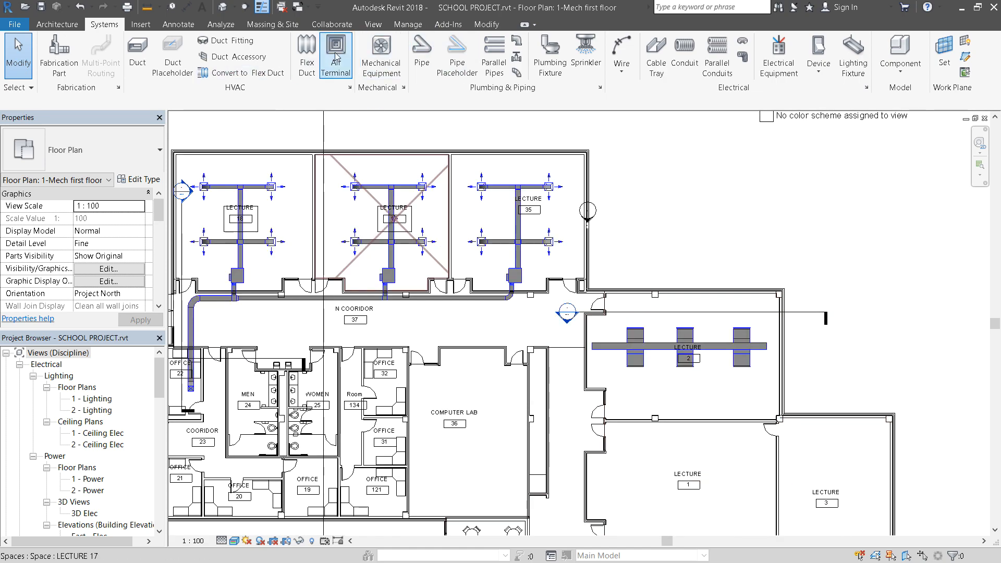
pyautogui.click(381, 57)
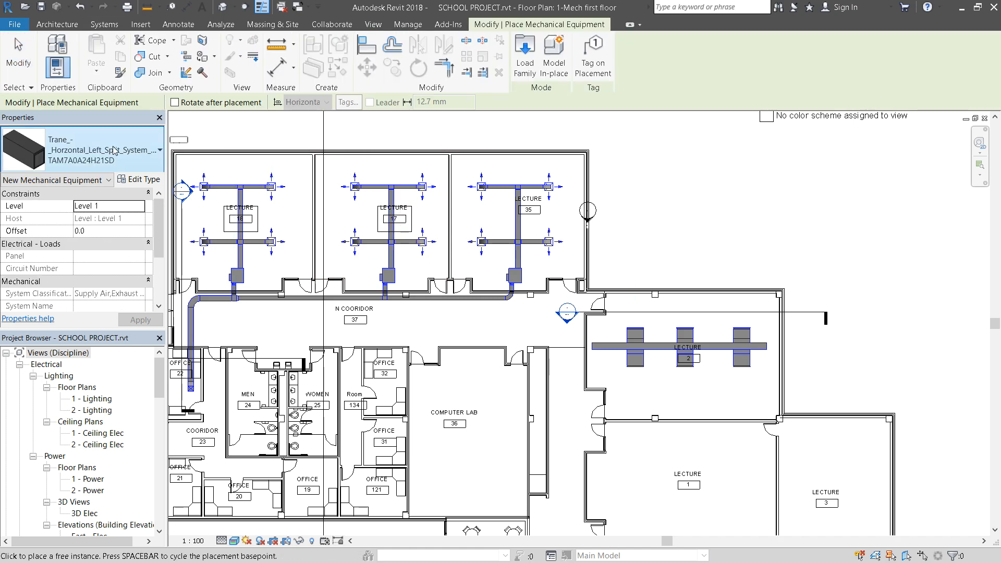
pyautogui.click(101, 165)
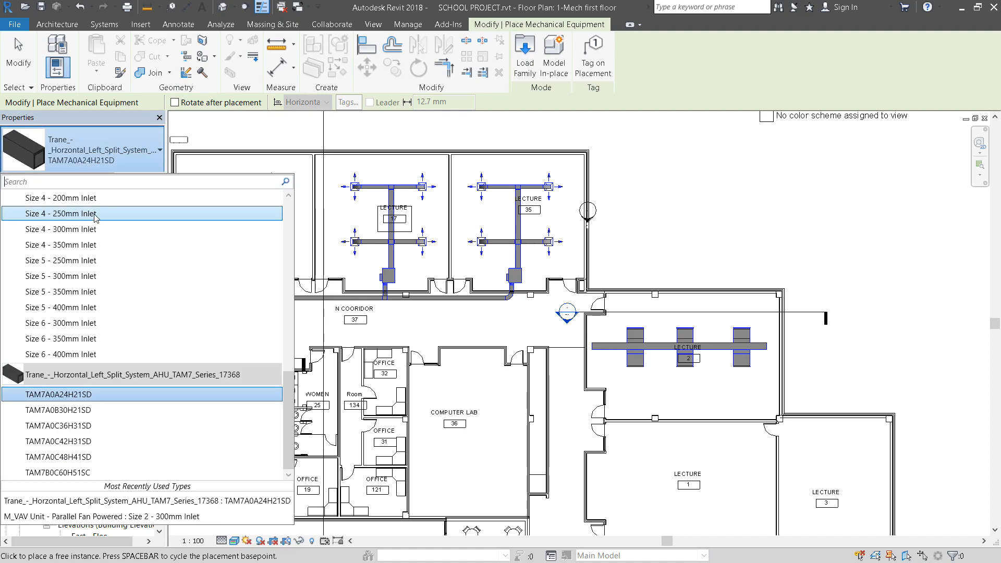
pyautogui.scroll(2, 118, 301)
pyautogui.scroll(5, 119, 305)
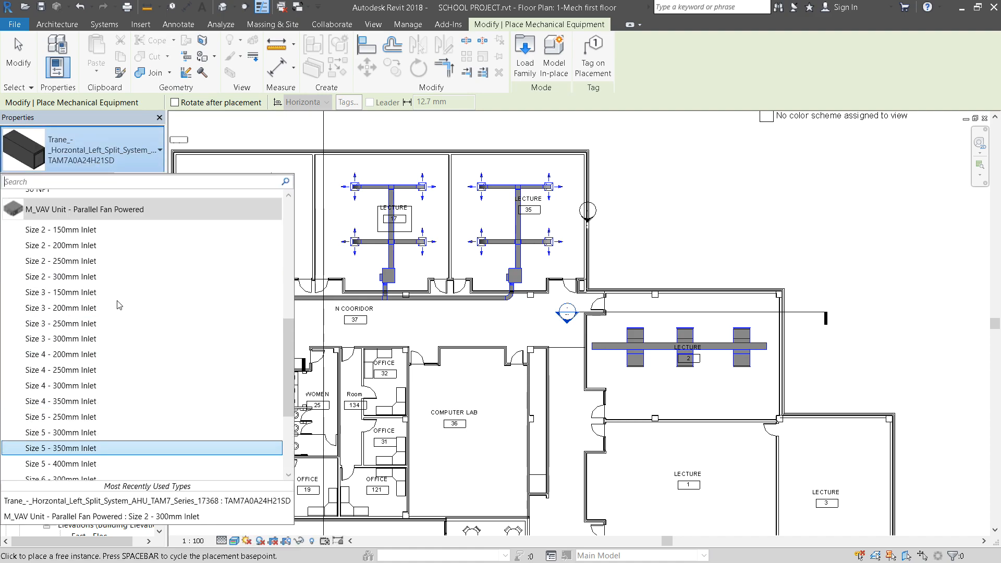
pyautogui.scroll(-3, 120, 334)
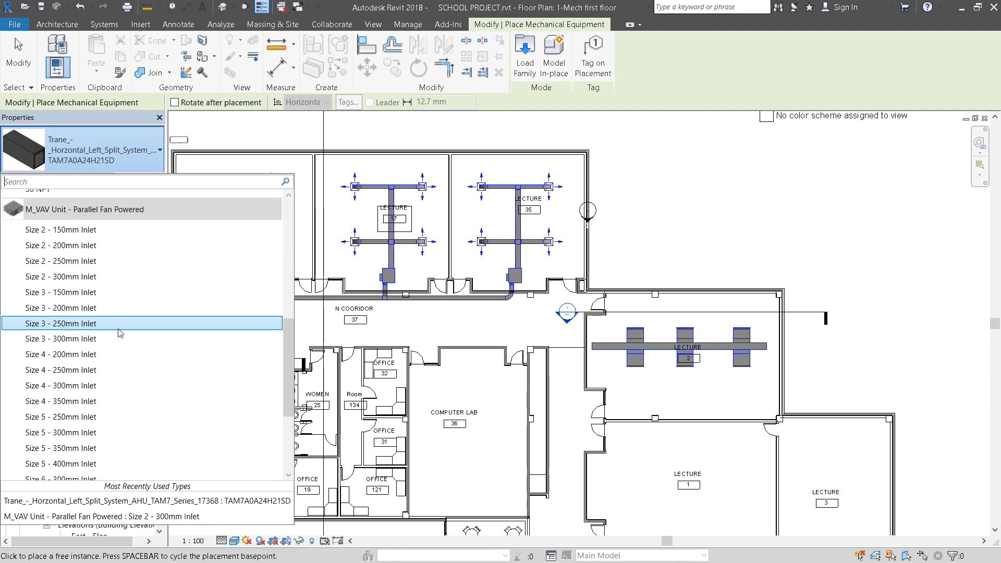
pyautogui.scroll(-2, 127, 405)
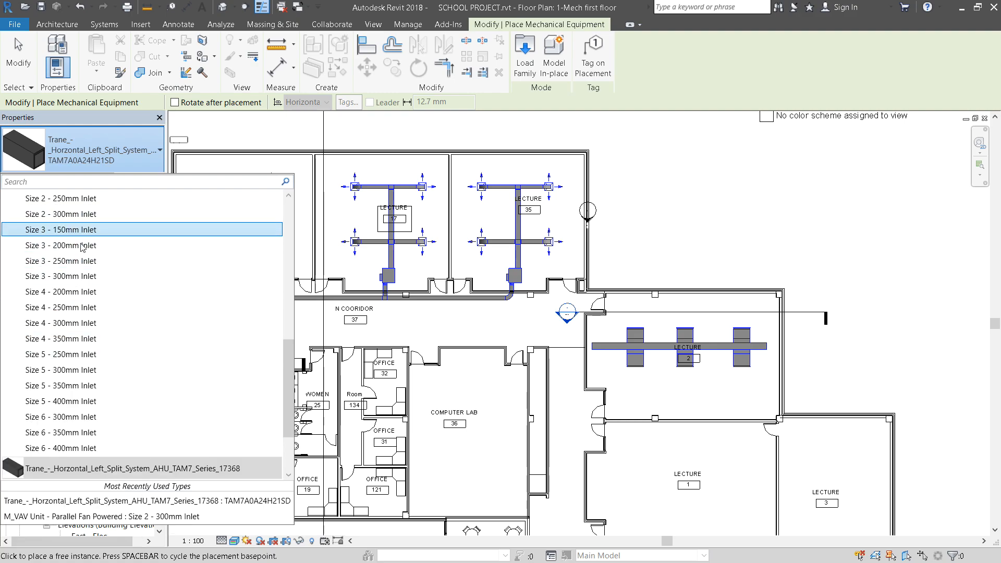
pyautogui.click(79, 448)
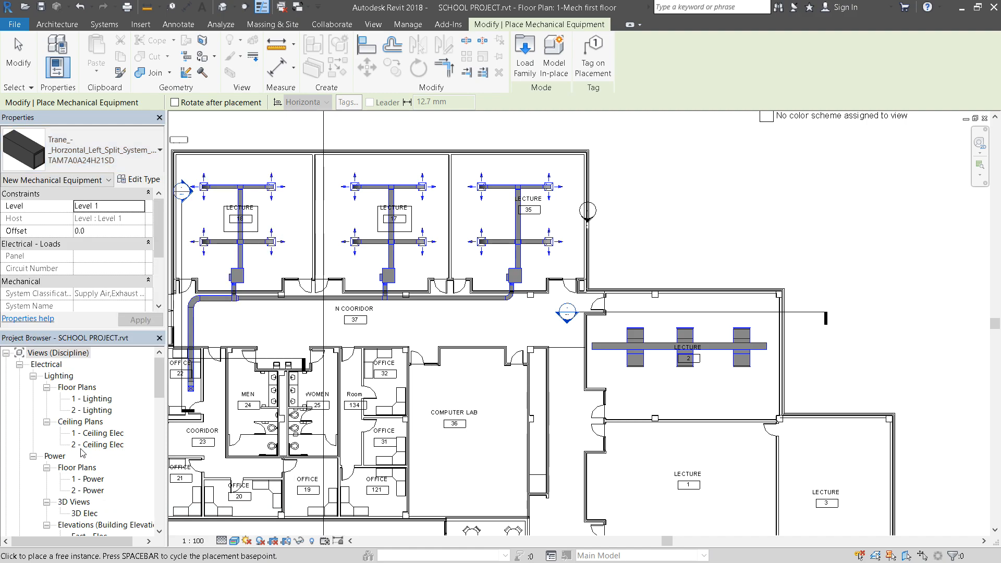
pyautogui.press('Escape')
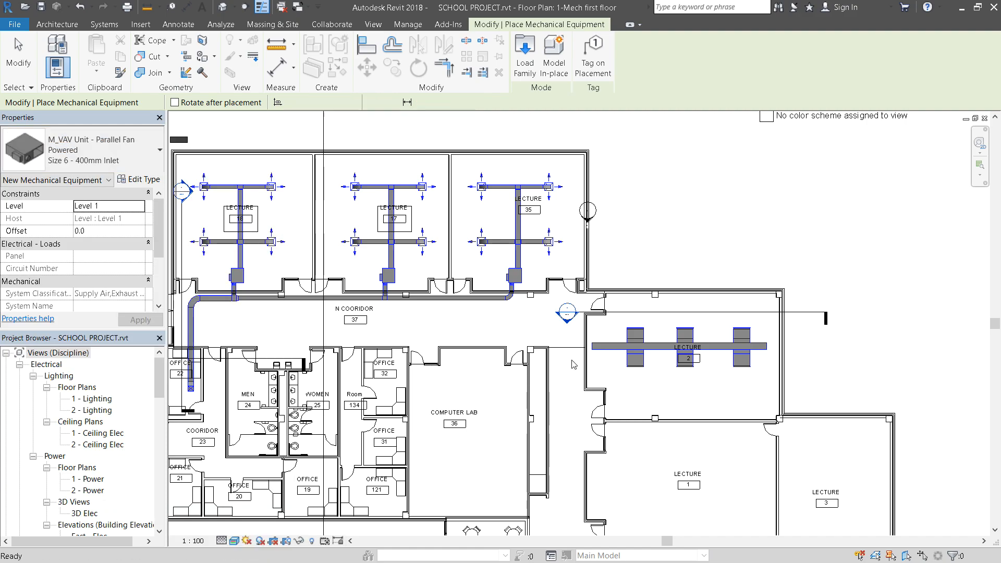
# Place the VAV unit at an offset of 3000 in the corridor outside LECTURE 2, near the end of the main duct.
pyautogui.scroll(3, 574, 365)
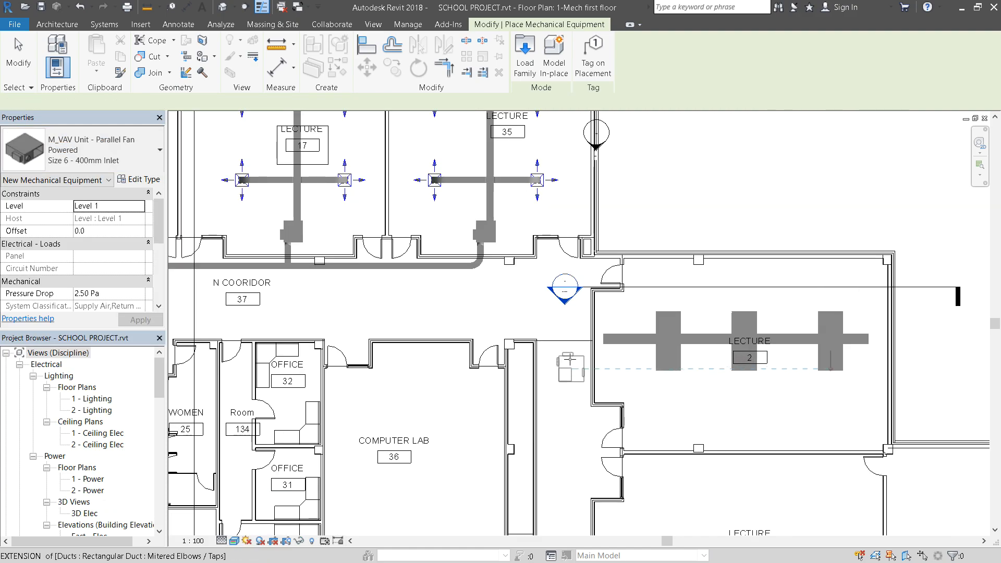
pyautogui.scroll(1, 567, 355)
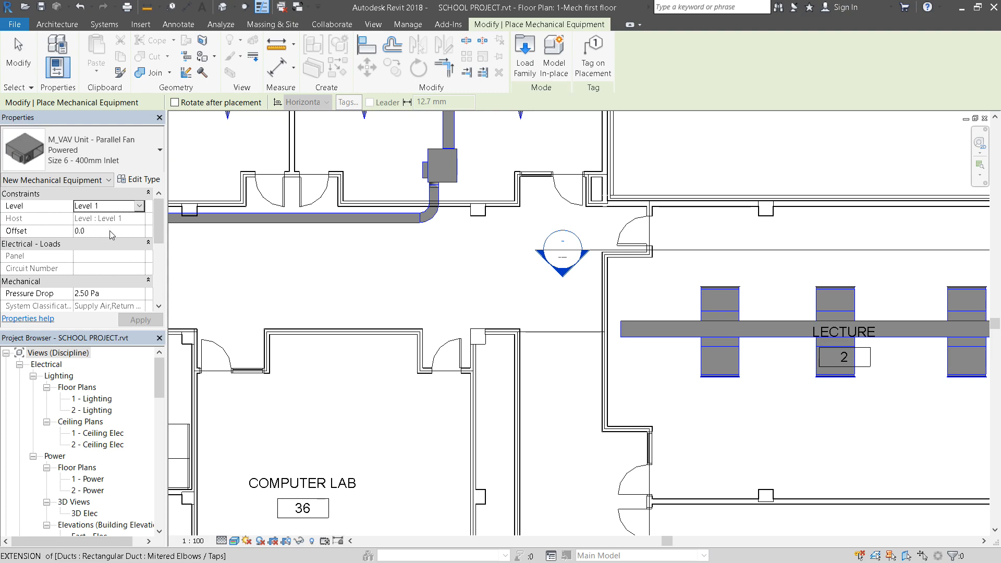
pyautogui.write('2')
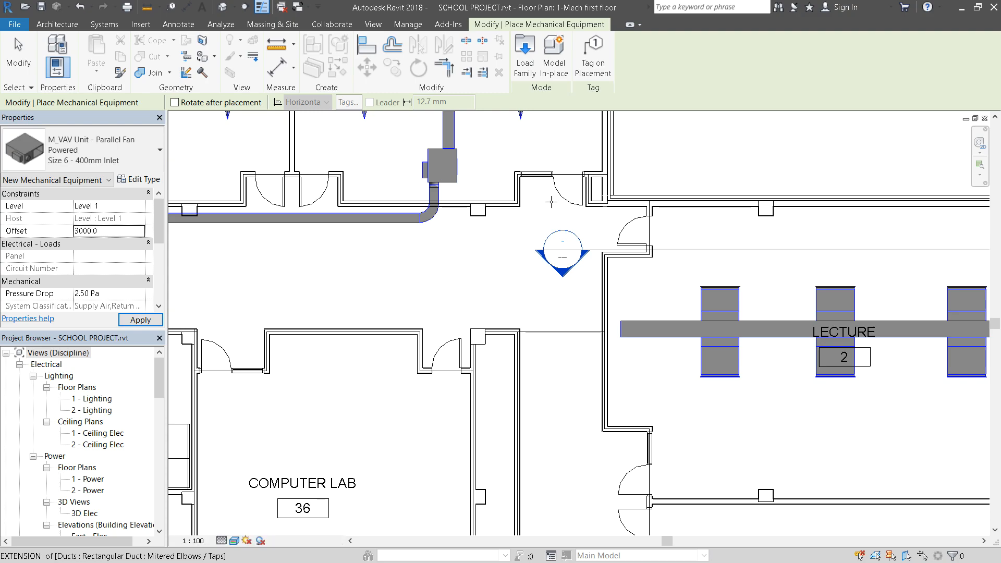
pyautogui.click(560, 287)
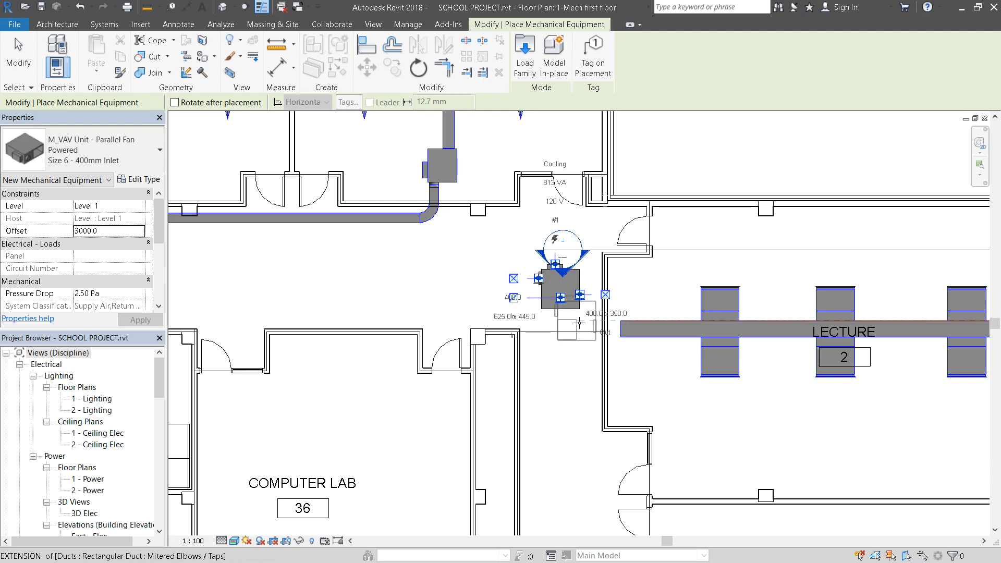
pyautogui.scroll(2, 580, 323)
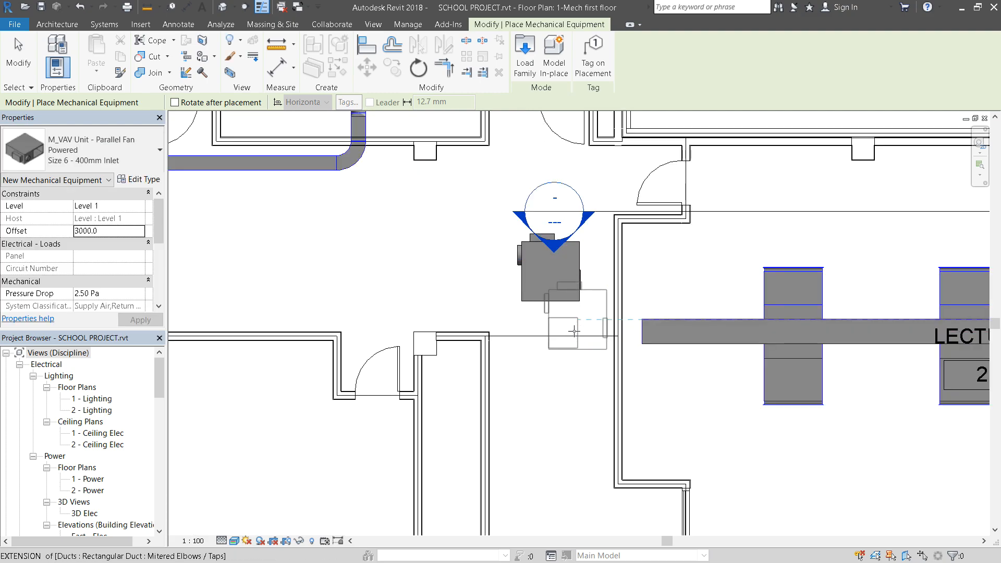
pyautogui.scroll(-4, 575, 326)
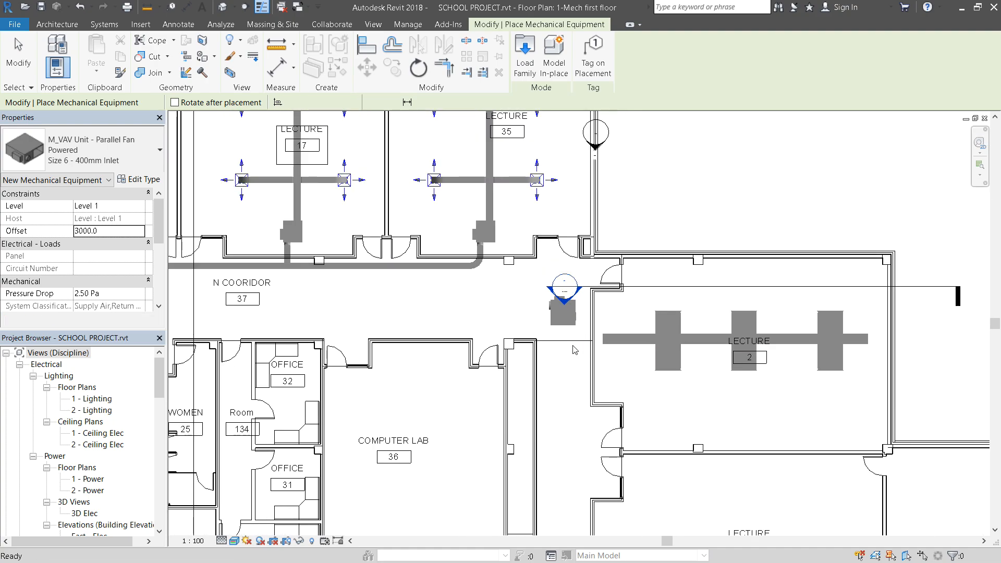
pyautogui.press('Escape')
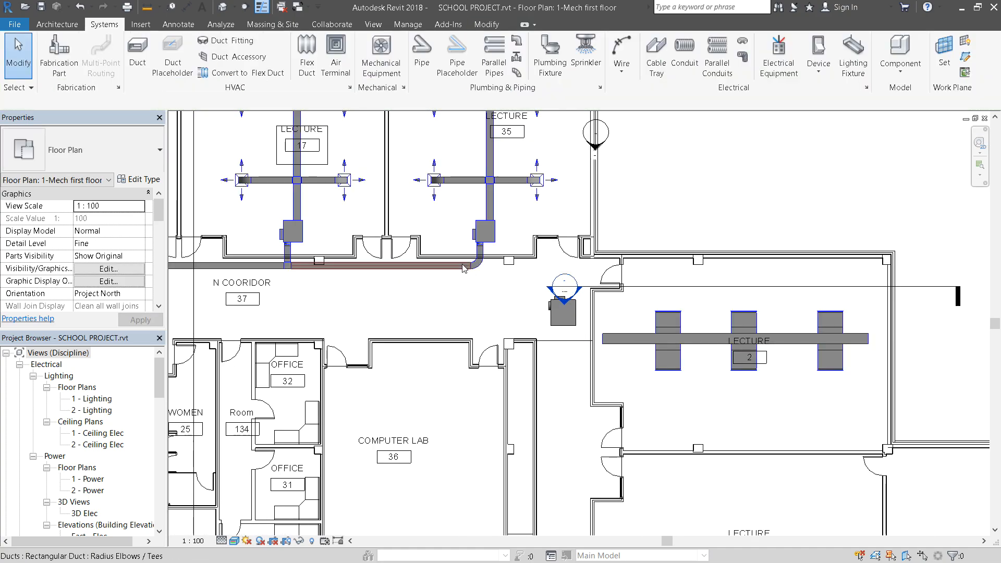
# Check the corridor supply duct's offset and set the new VAV unit's offset to 3200.
pyautogui.click(463, 268)
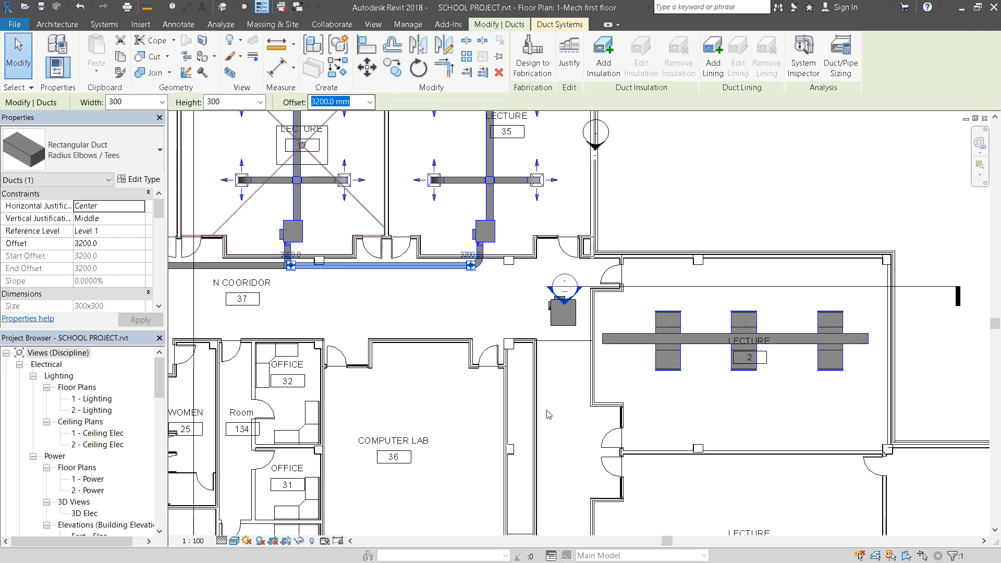
pyautogui.click(471, 299)
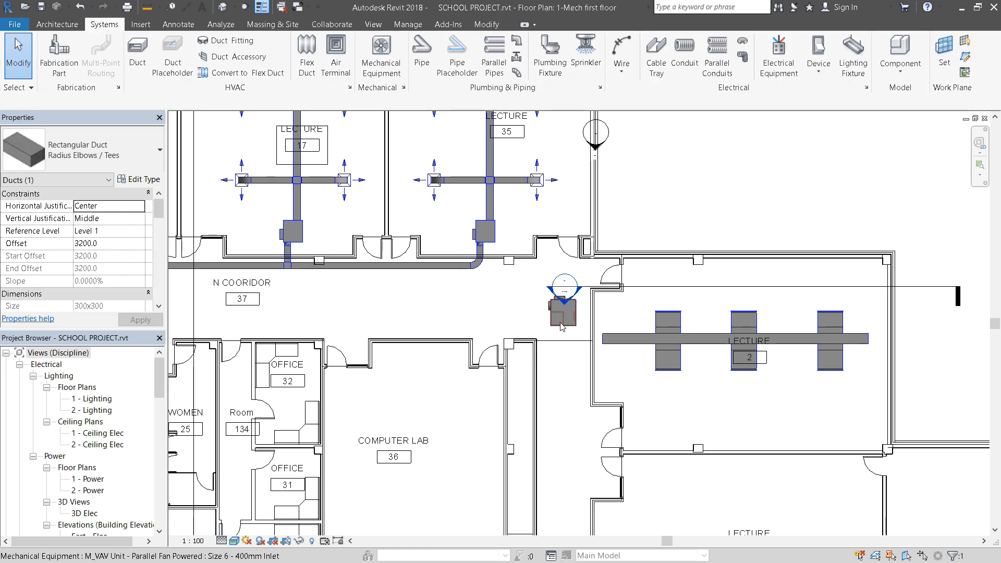
pyautogui.click(562, 325)
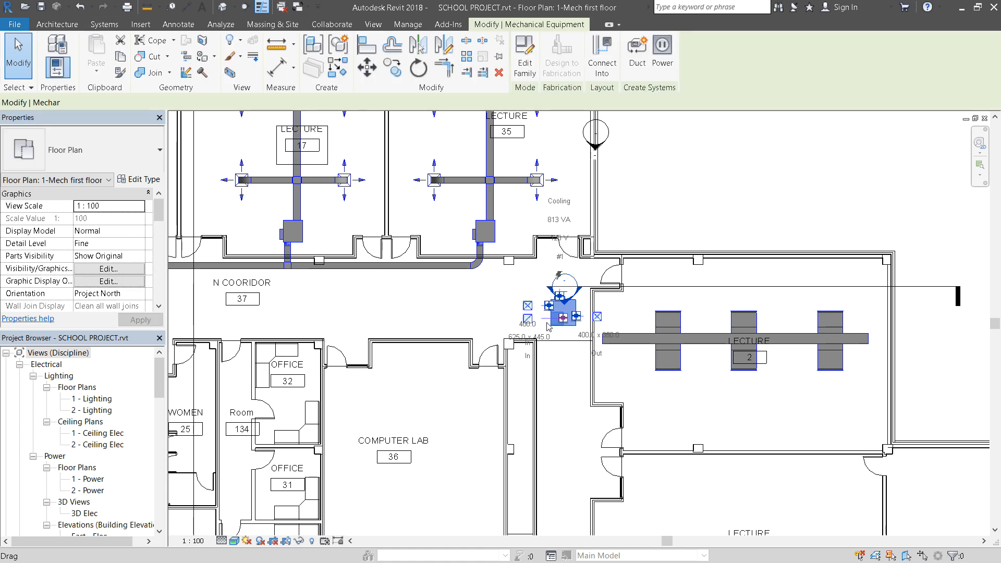
pyautogui.click(103, 231)
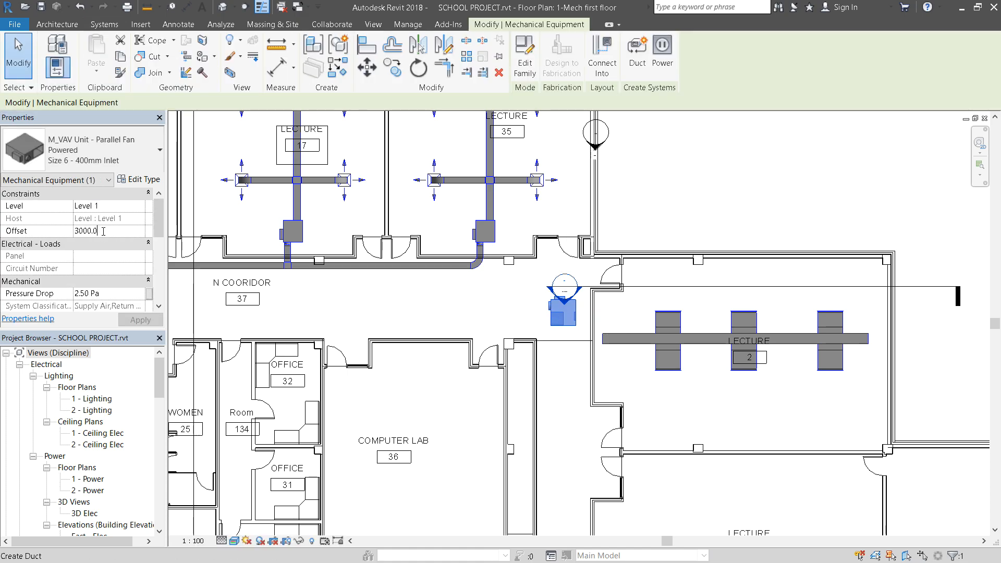
pyautogui.write('32')
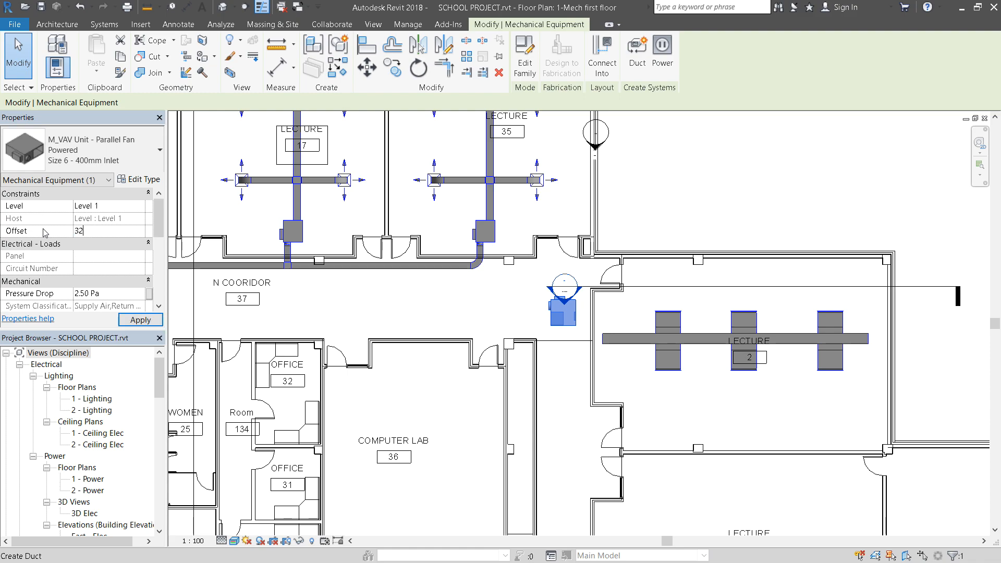
pyautogui.click(43, 231)
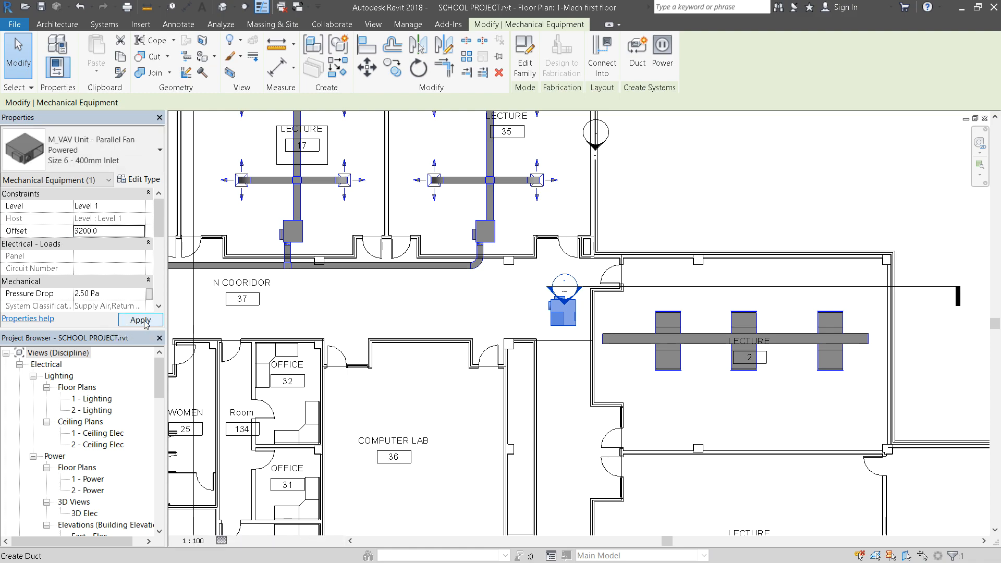
pyautogui.click(124, 320)
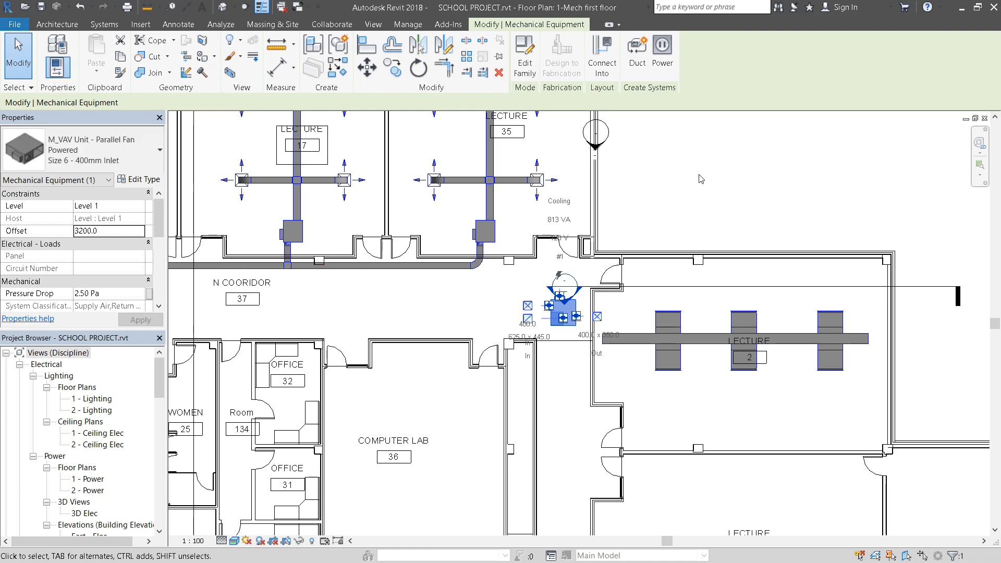
pyautogui.press('Escape')
# Start placing an air terminal with the M_Return Diffuser type, 600 x 600 Face 300 x 300 Connection.
pyautogui.scroll(2, 527, 295)
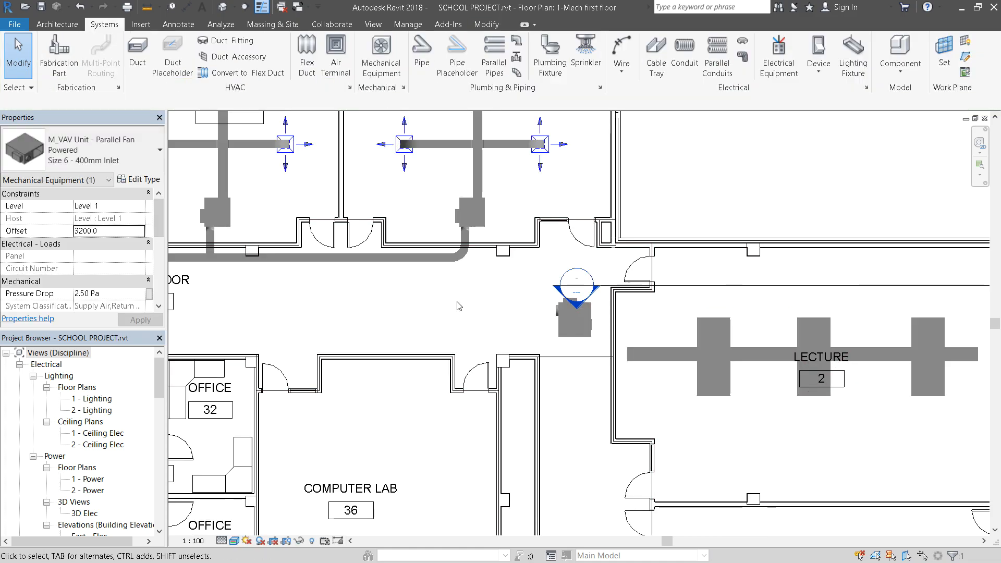
pyautogui.scroll(1, 574, 318)
pyautogui.scroll(-3, 457, 304)
pyautogui.scroll(-1, 456, 303)
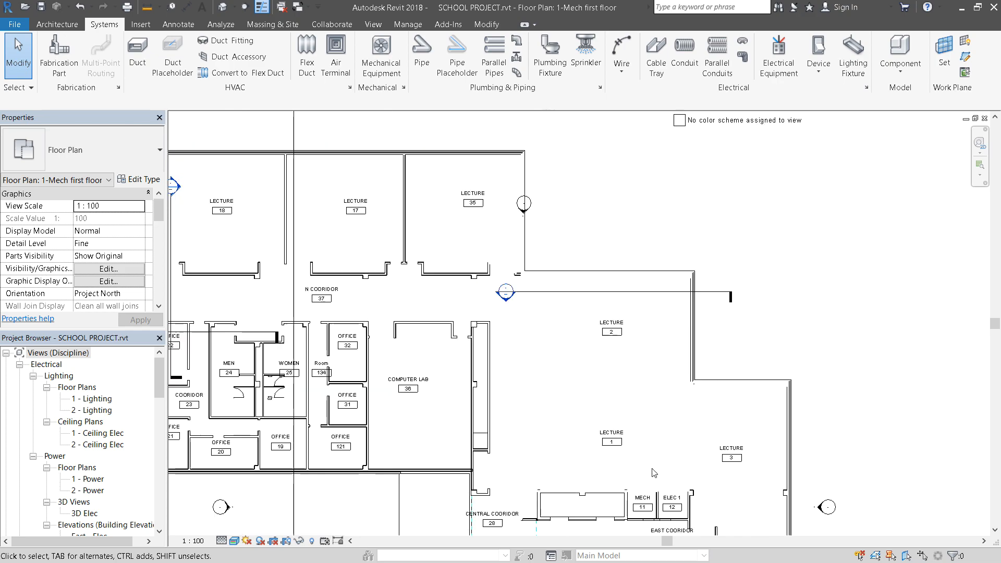
pyautogui.scroll(3, 625, 446)
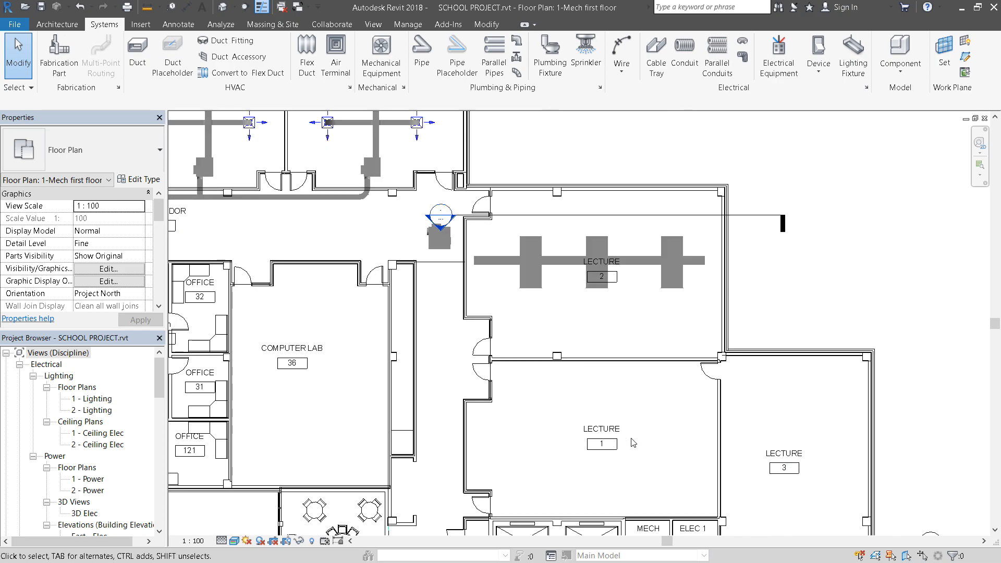
pyautogui.scroll(-2, 635, 385)
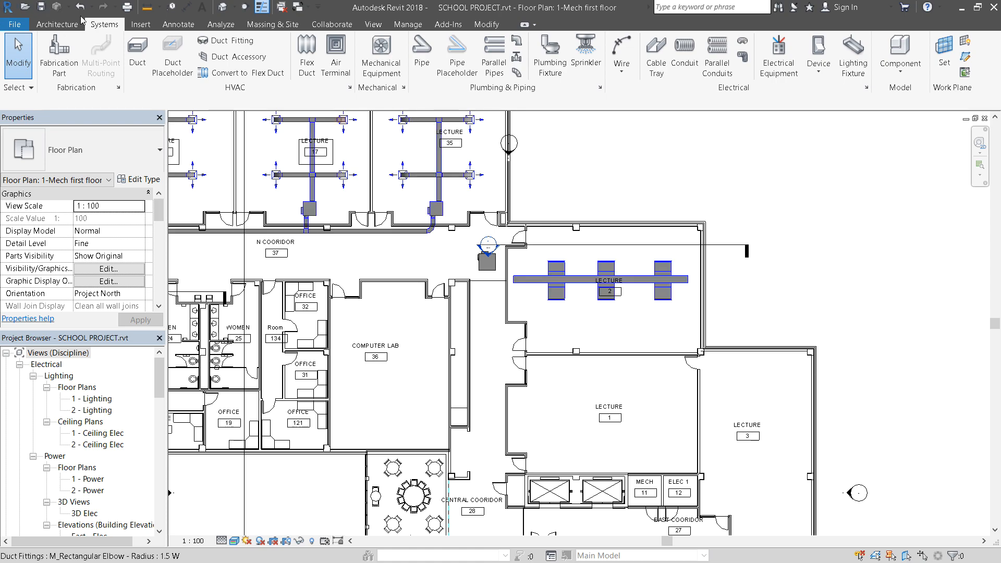
pyautogui.click(336, 56)
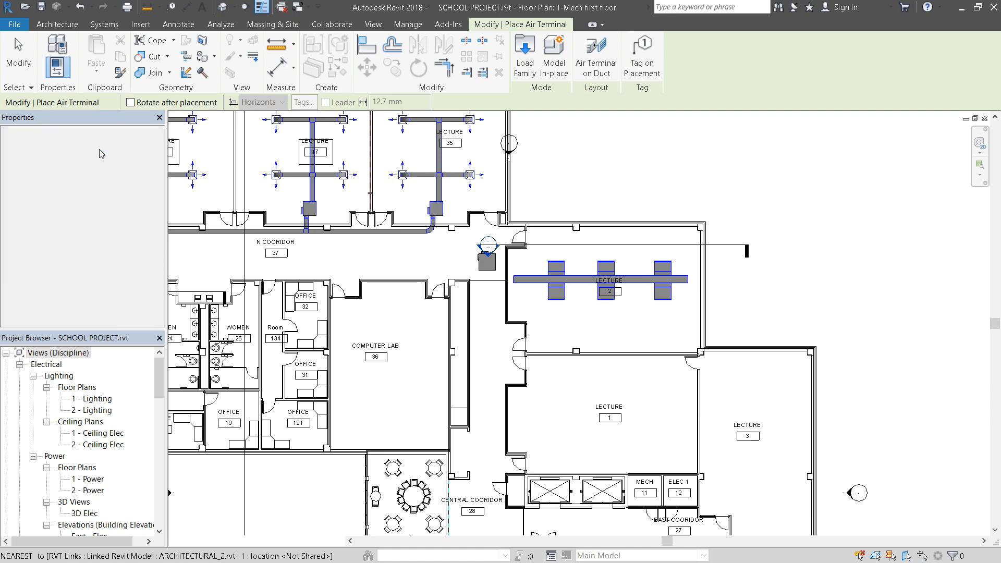
pyautogui.click(100, 149)
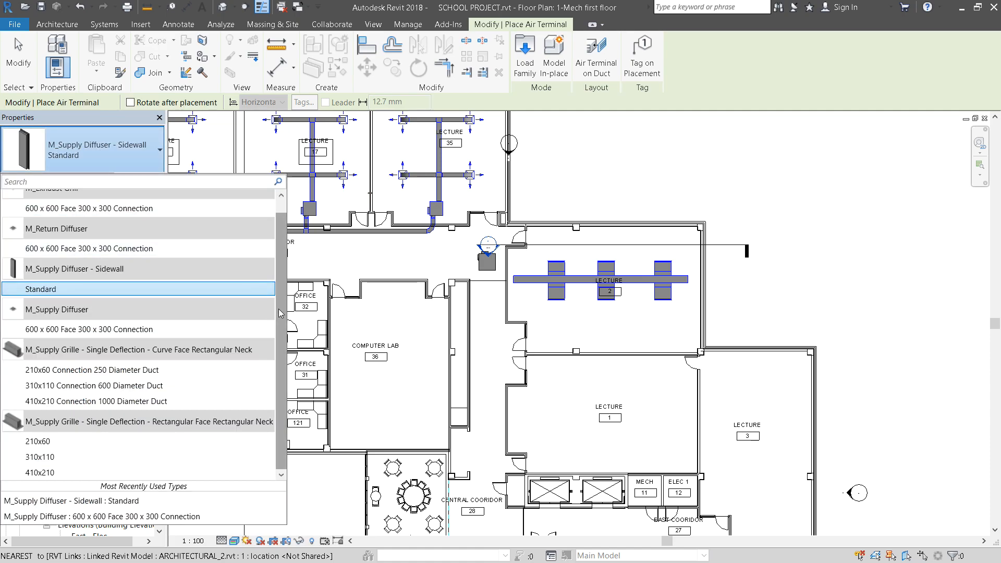
pyautogui.scroll(1, 279, 320)
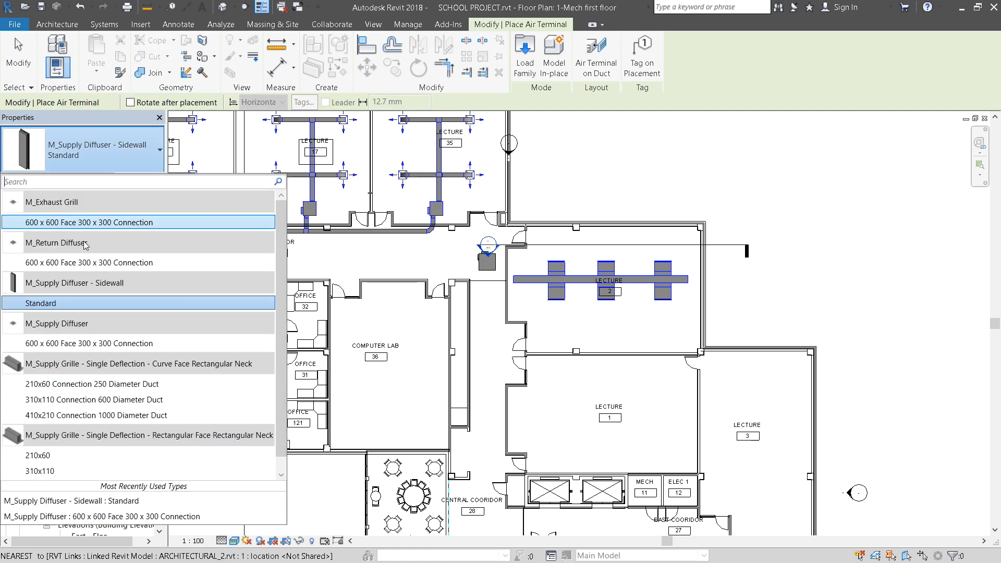
pyautogui.click(93, 267)
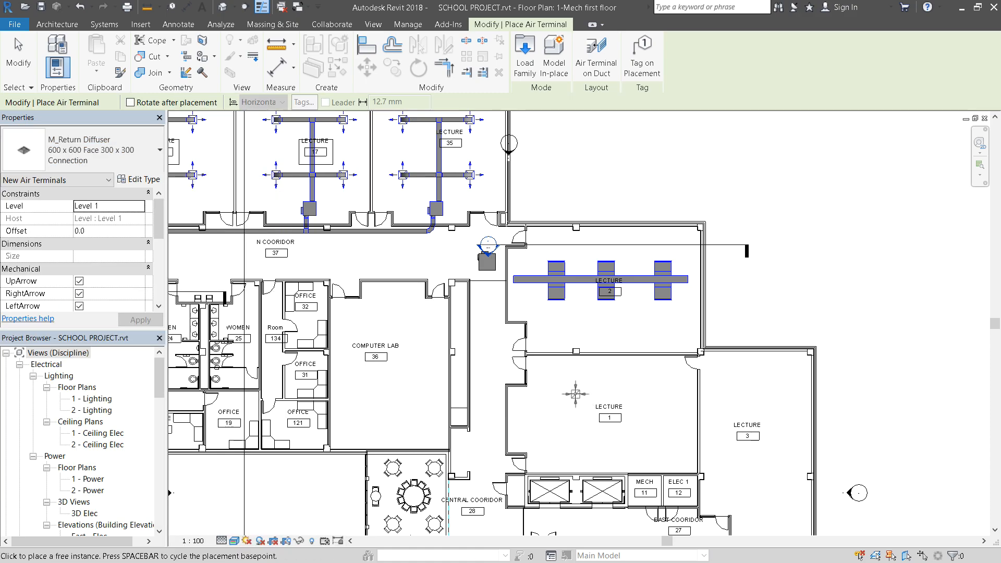
# Change the air terminal type to M_Supply Diffuser, 600 x 600 Face 300 x 300 Connection.
pyautogui.click(96, 153)
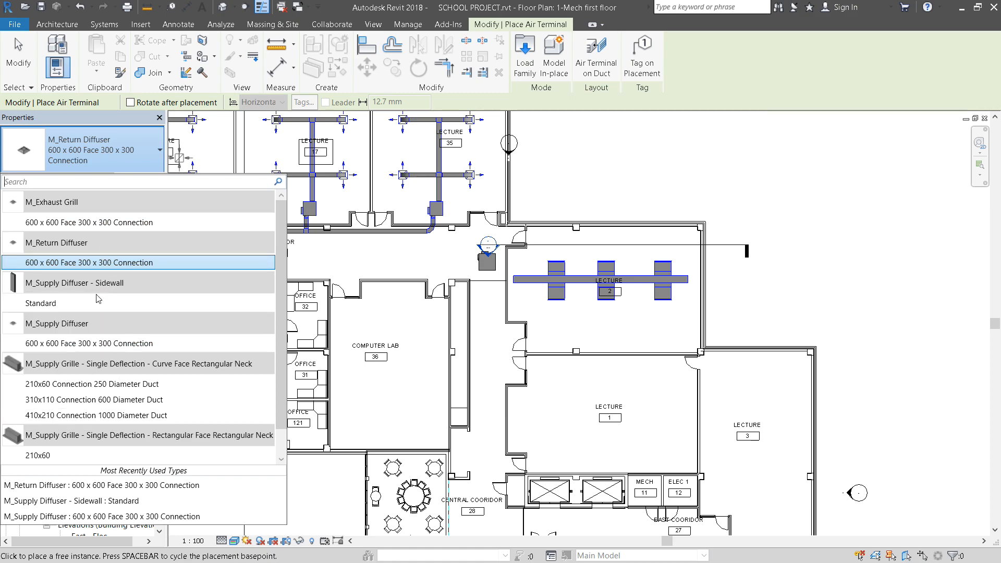
pyautogui.click(47, 303)
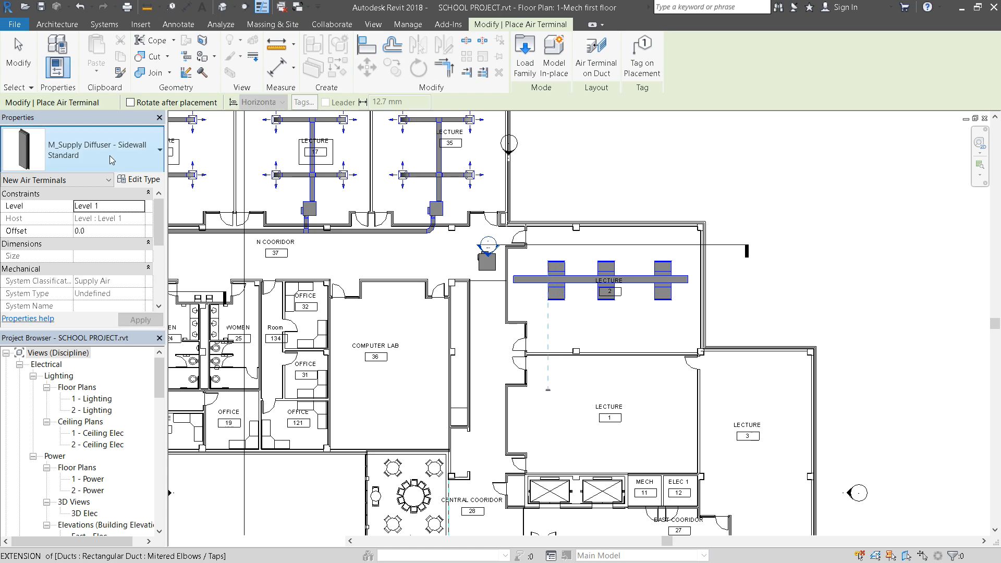
pyautogui.click(112, 157)
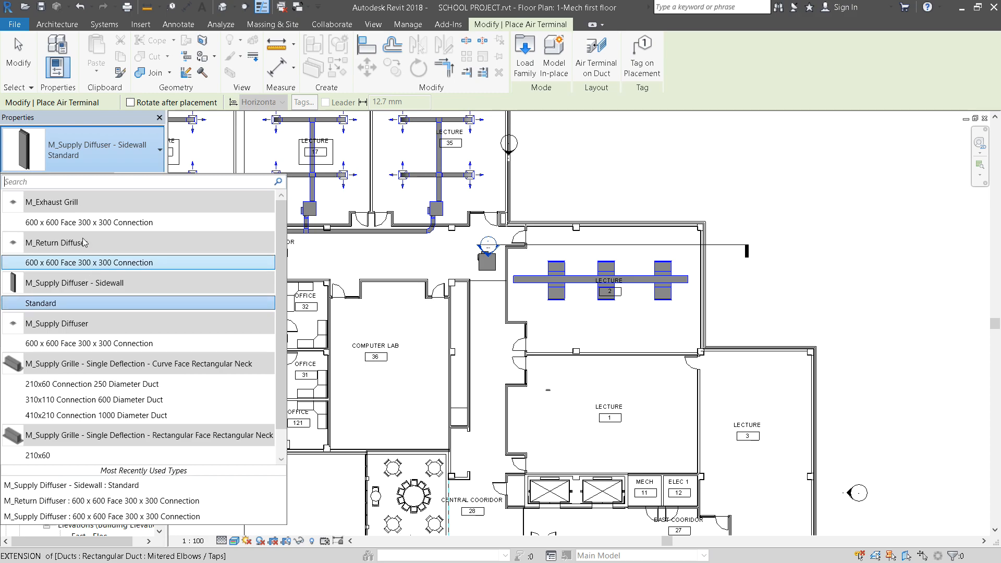
pyautogui.scroll(-1, 286, 307)
pyautogui.scroll(-1, 286, 307)
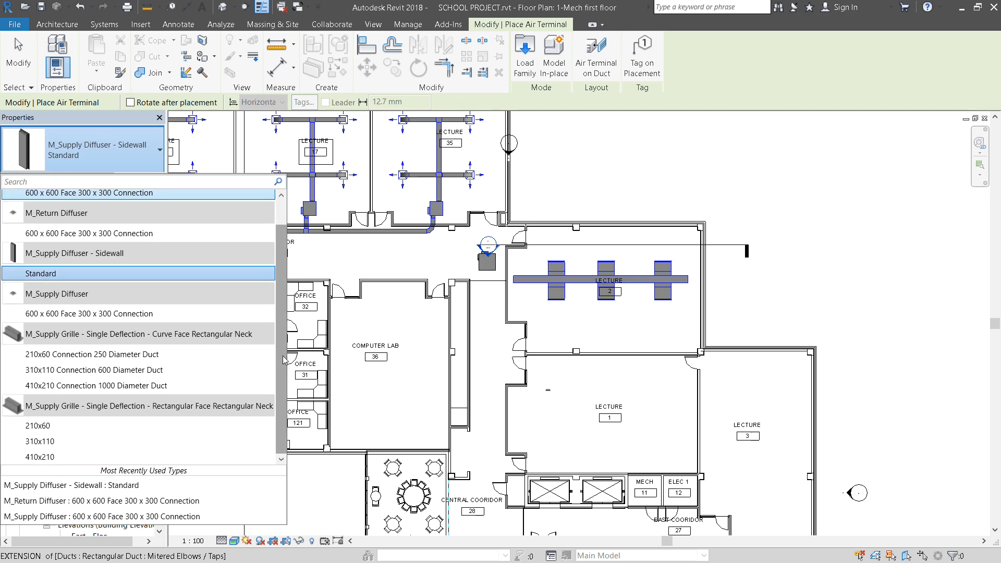
pyautogui.moveTo(149, 233)
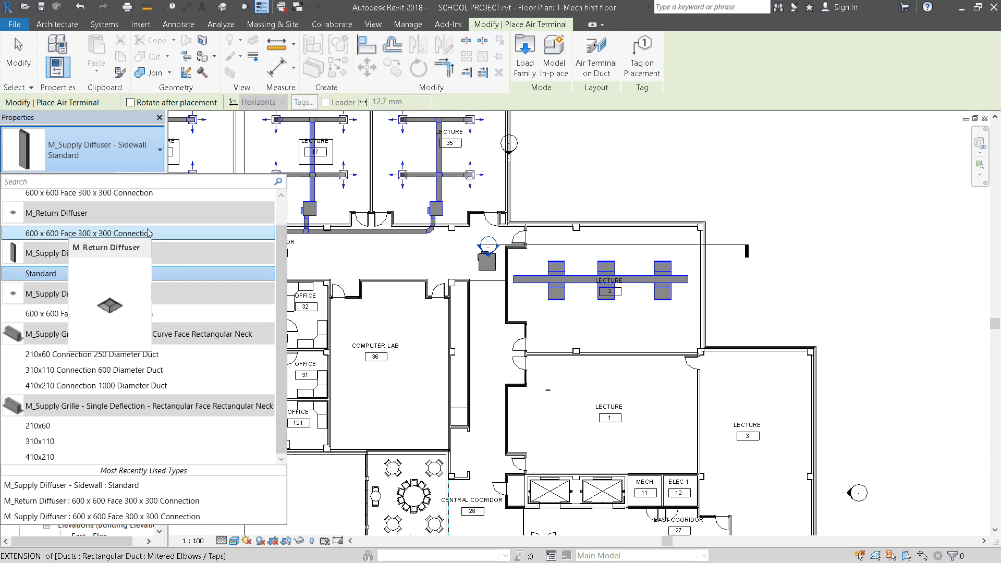
pyautogui.scroll(2, 277, 244)
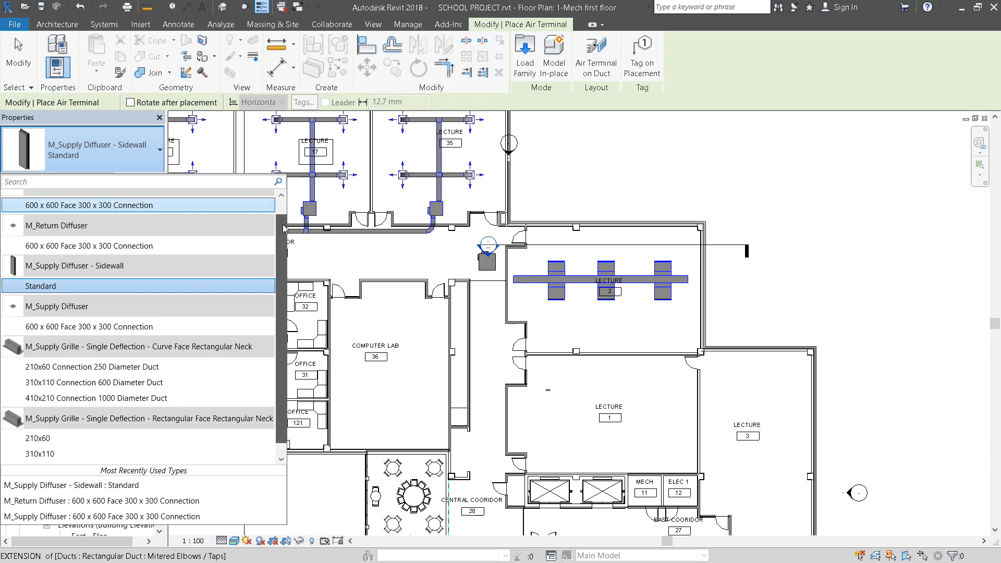
pyautogui.moveTo(84, 217)
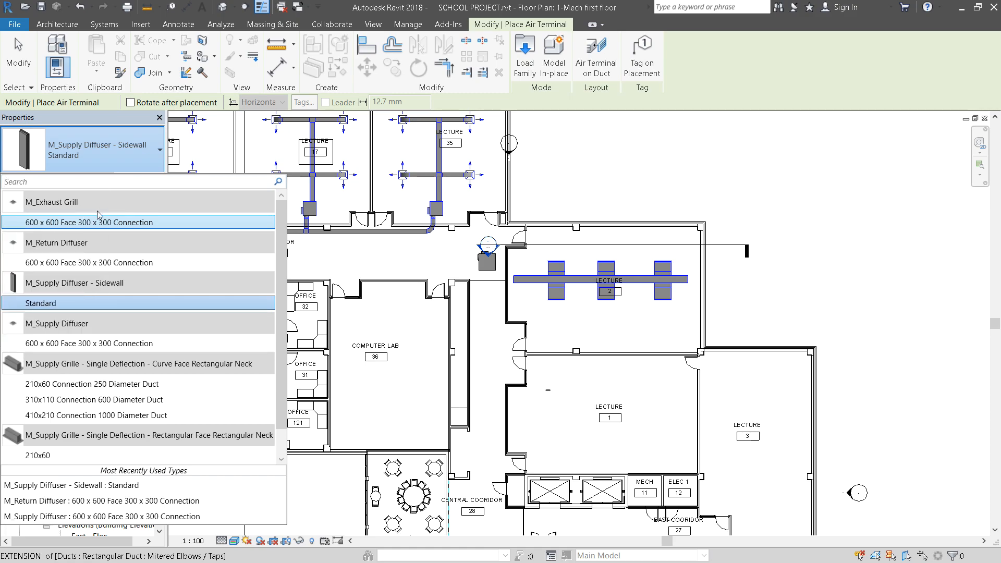
pyautogui.click(88, 344)
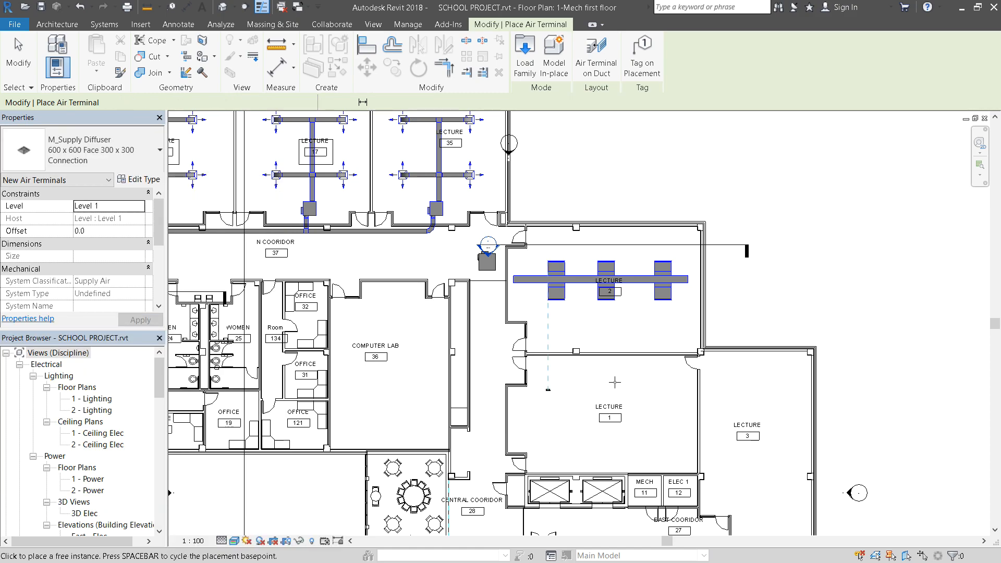
# Place six supply diffusers at an offset of 2600 in LECTURE 1, in two rows of three.
pyautogui.scroll(4, 615, 382)
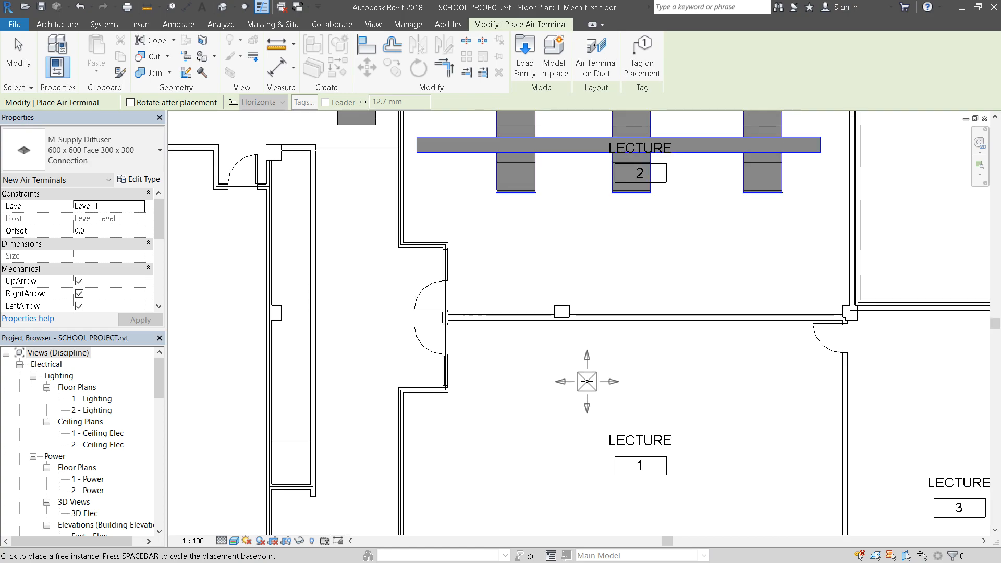
pyautogui.scroll(-4, 587, 382)
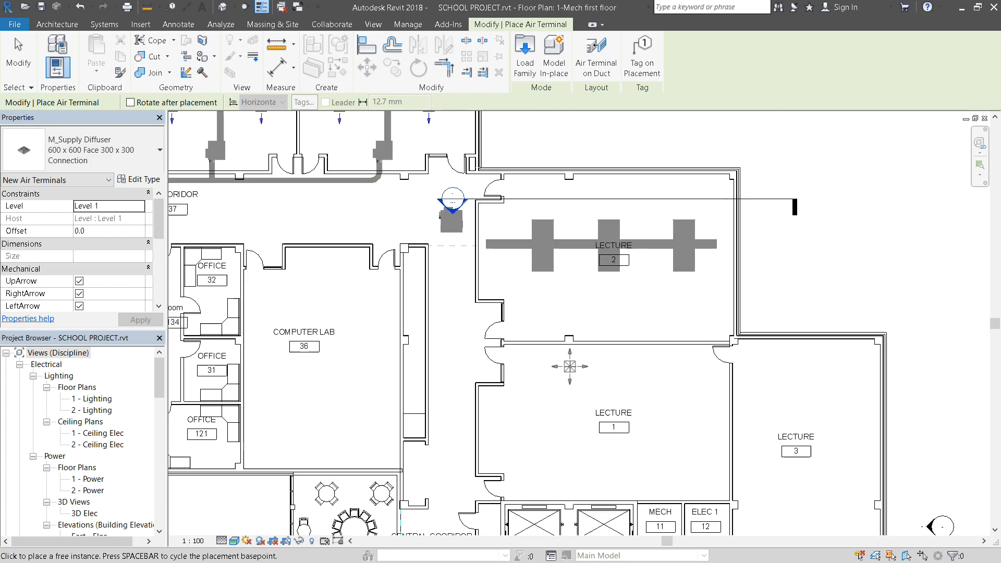
pyautogui.click(88, 231)
pyautogui.write('260')
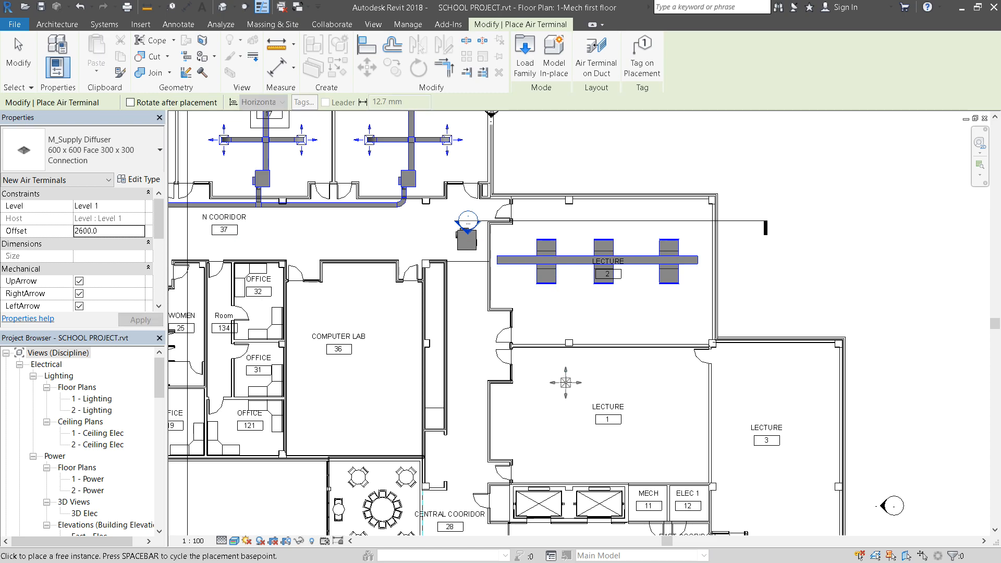
pyautogui.click(556, 381)
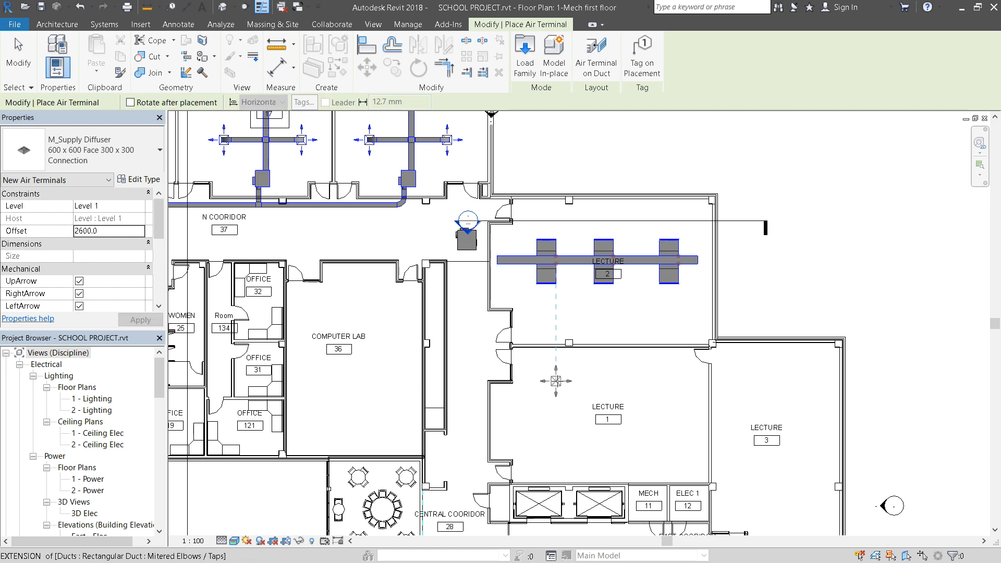
pyautogui.click(614, 381)
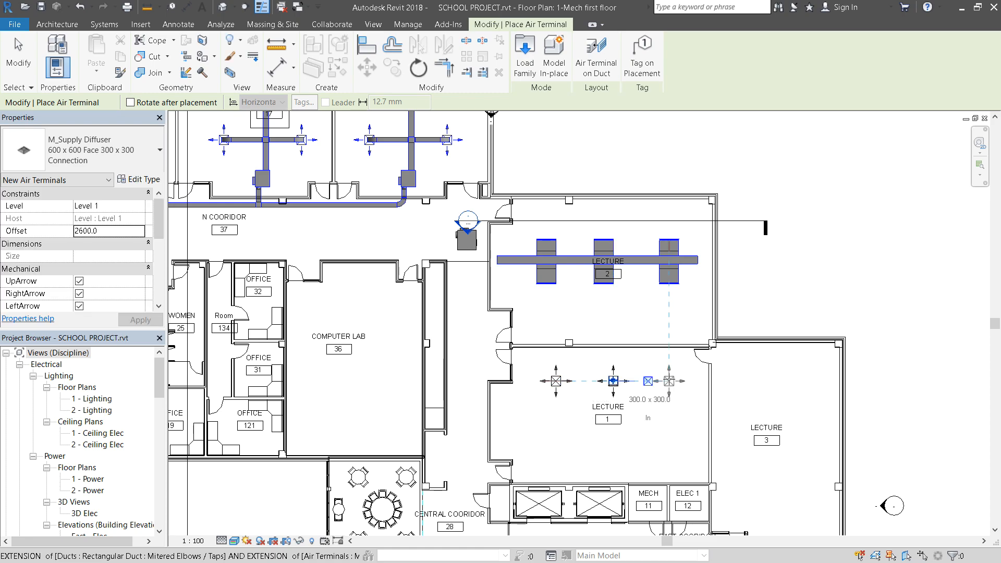
pyautogui.click(670, 381)
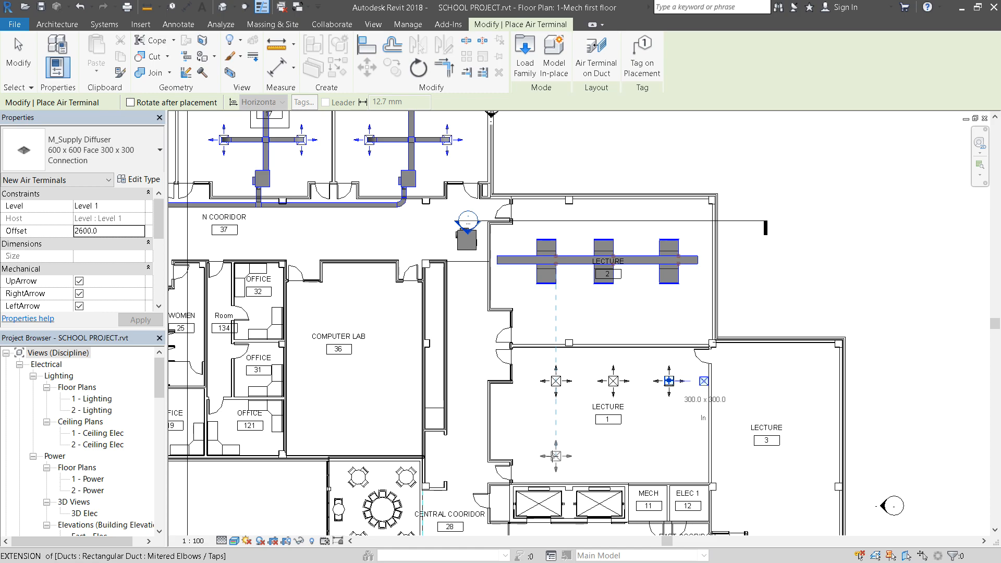
pyautogui.click(556, 456)
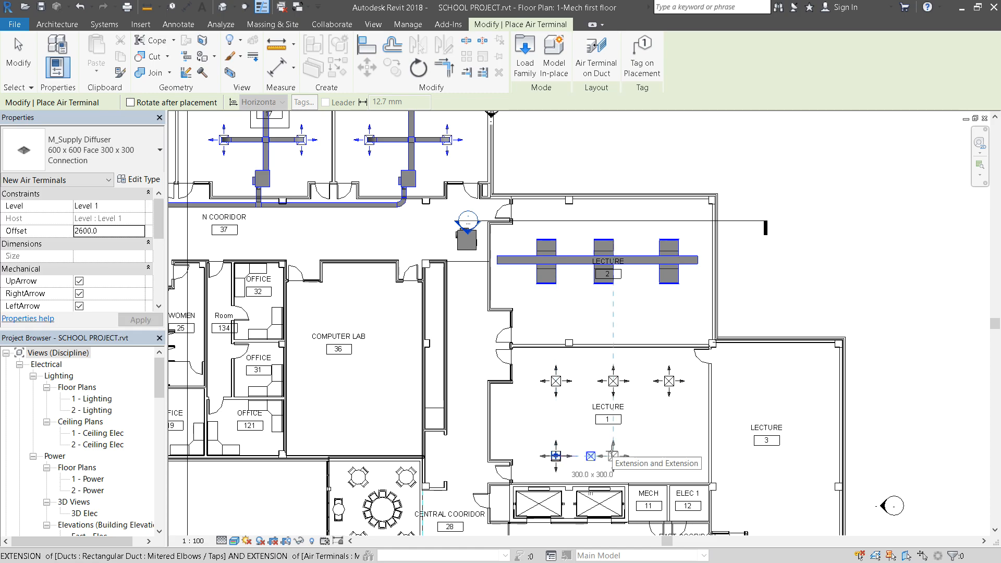
pyautogui.click(613, 456)
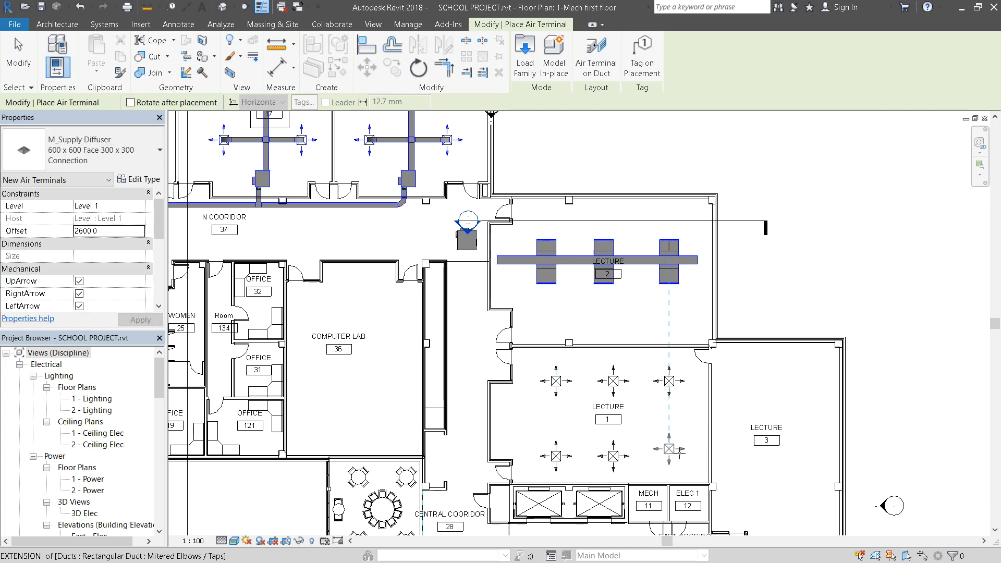
pyautogui.click(670, 448)
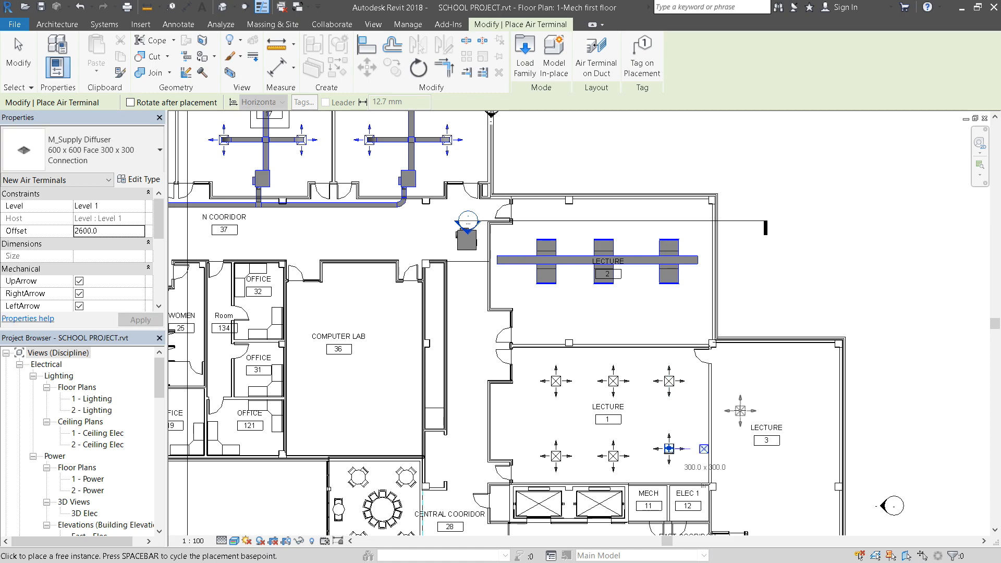
# Place five supply diffusers in LECTURE 3, four in a two-by-two grid and one centred below them, and end the placement.
pyautogui.click(741, 411)
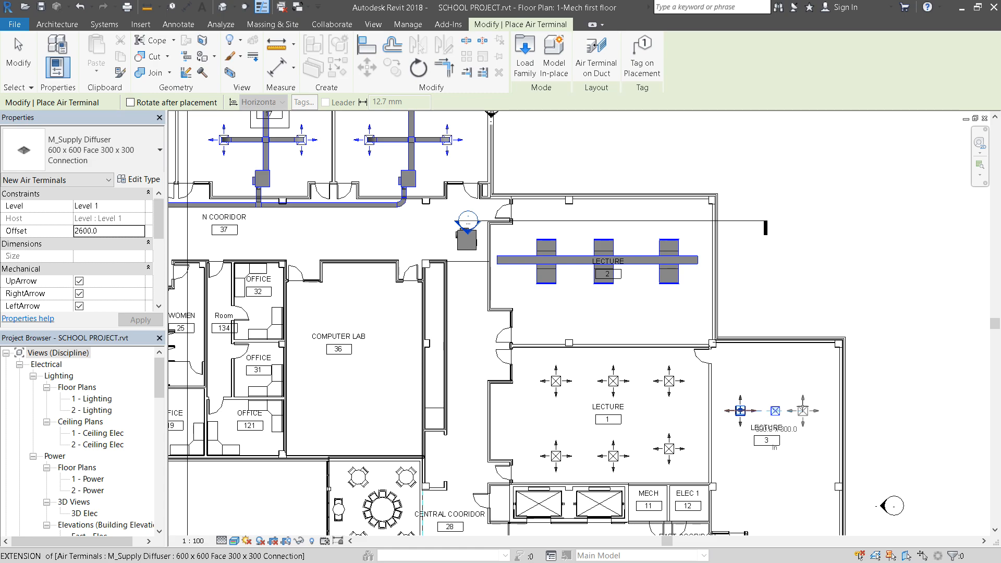
pyautogui.scroll(-1, 778, 341)
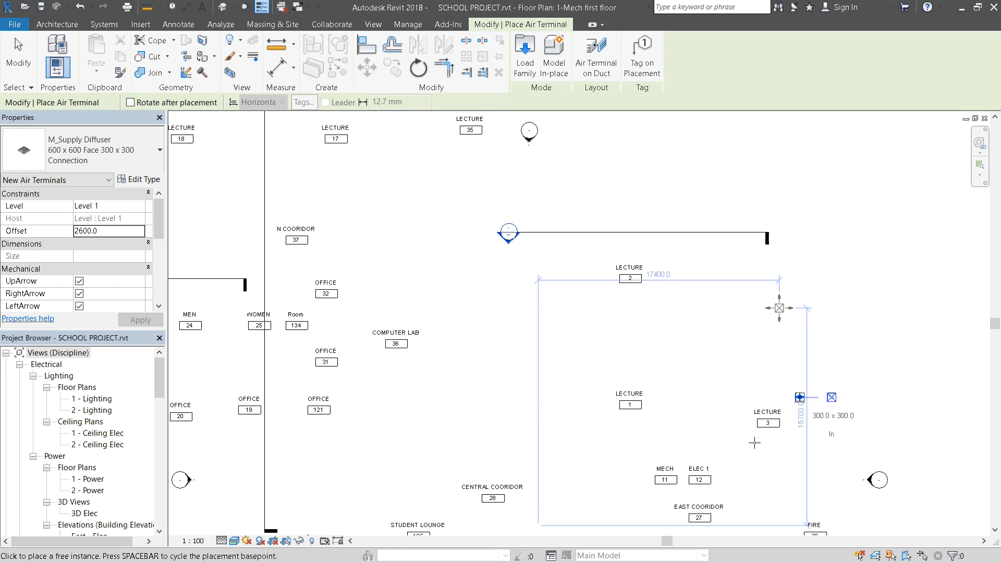
pyautogui.scroll(-1, 758, 437)
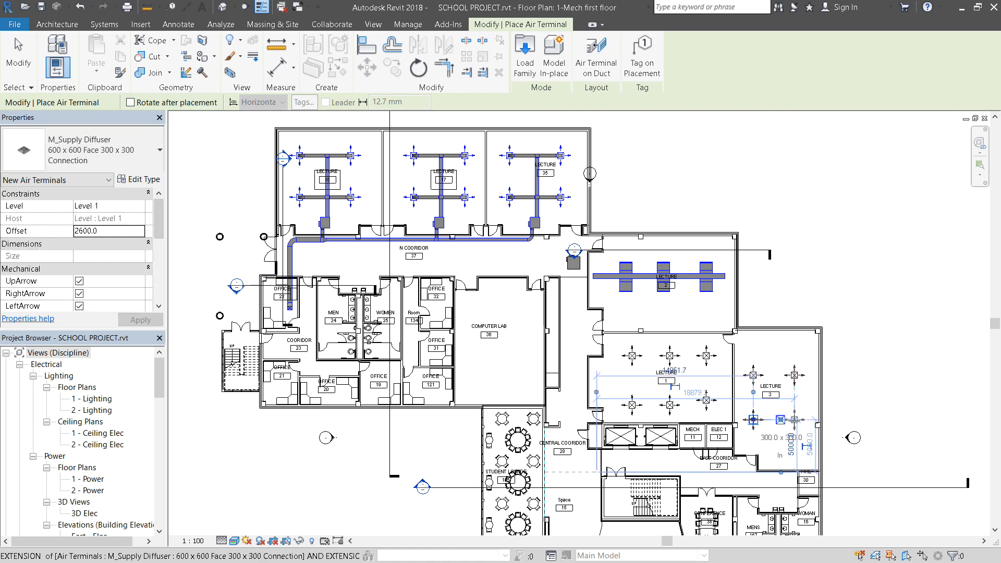
pyautogui.click(795, 420)
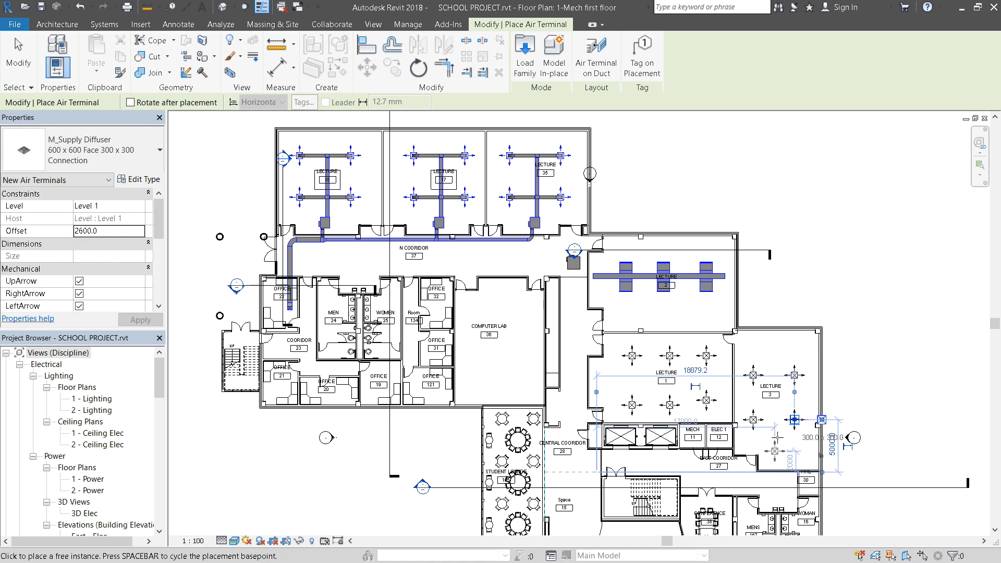
pyautogui.click(776, 431)
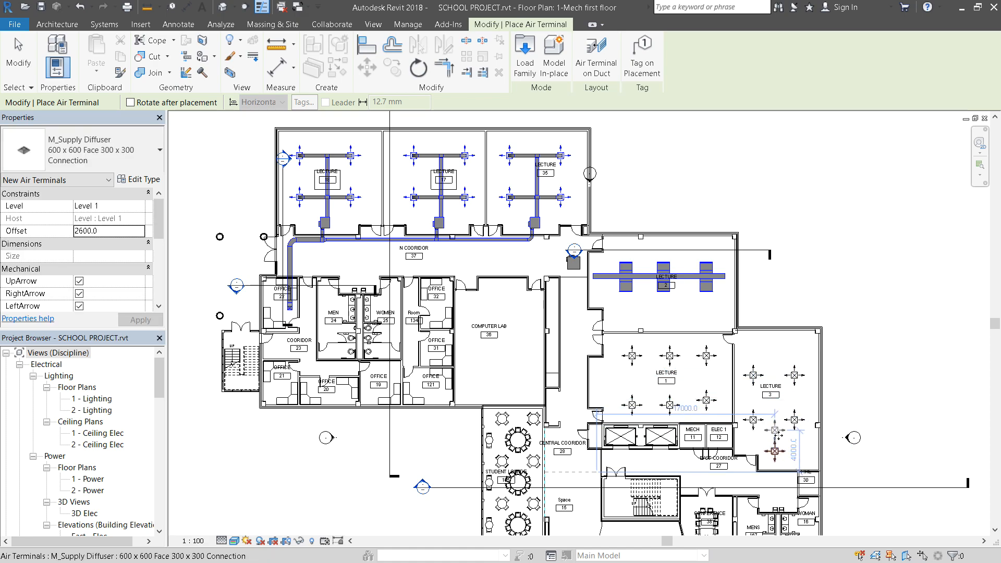
pyautogui.press('Escape')
pyautogui.press('Escape')
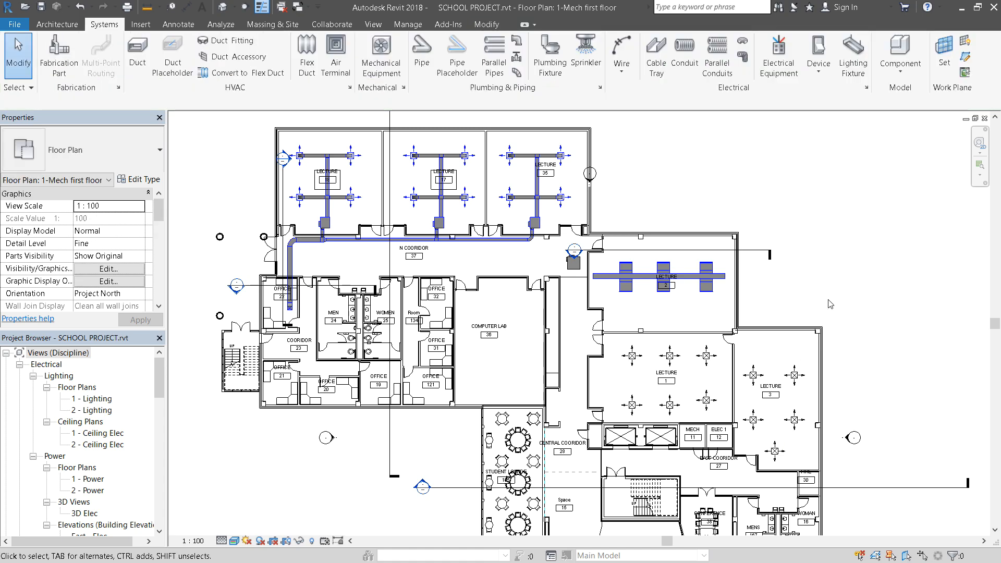
# Create the Supply Air duct system Mechanical Supply Air 5 from LECTURE 1's upper-left diffuser and open it in the System Editor.
pyautogui.scroll(2, 830, 304)
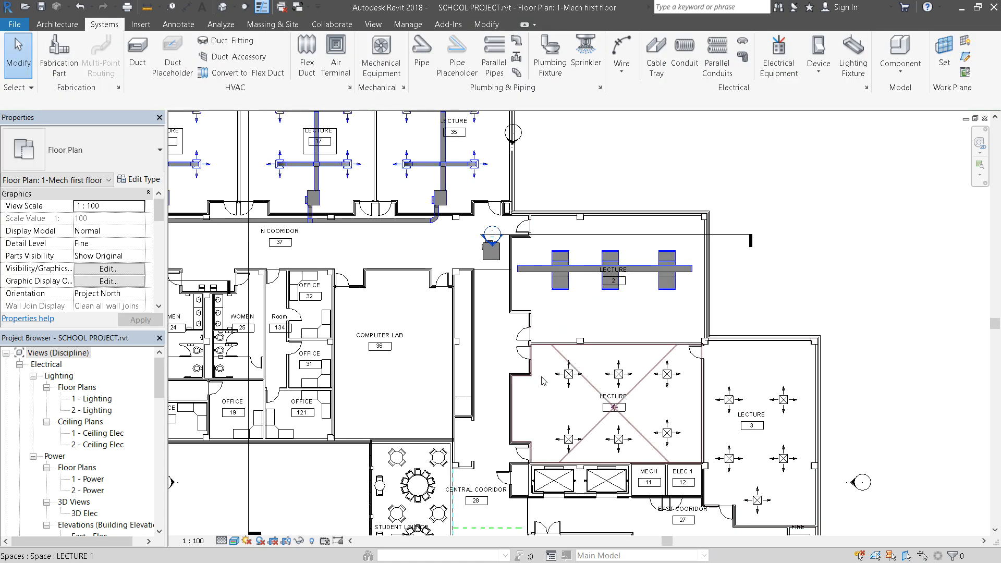
pyautogui.click(569, 375)
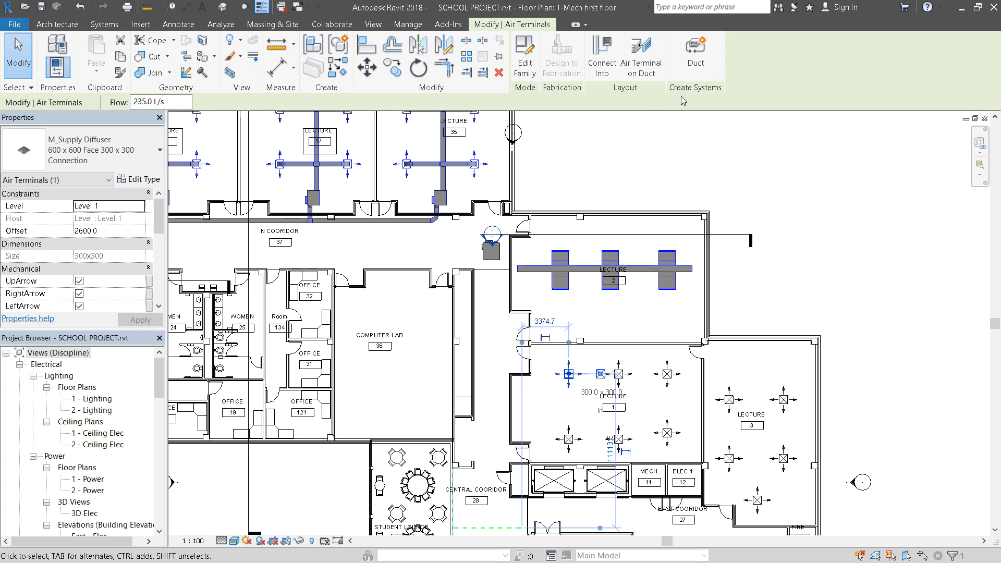
pyautogui.click(695, 52)
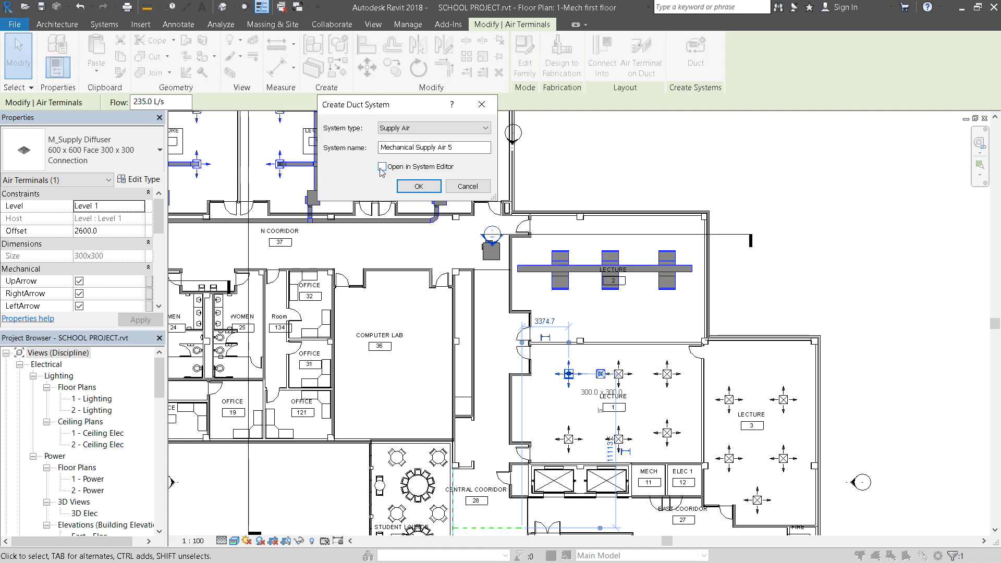
pyautogui.click(436, 189)
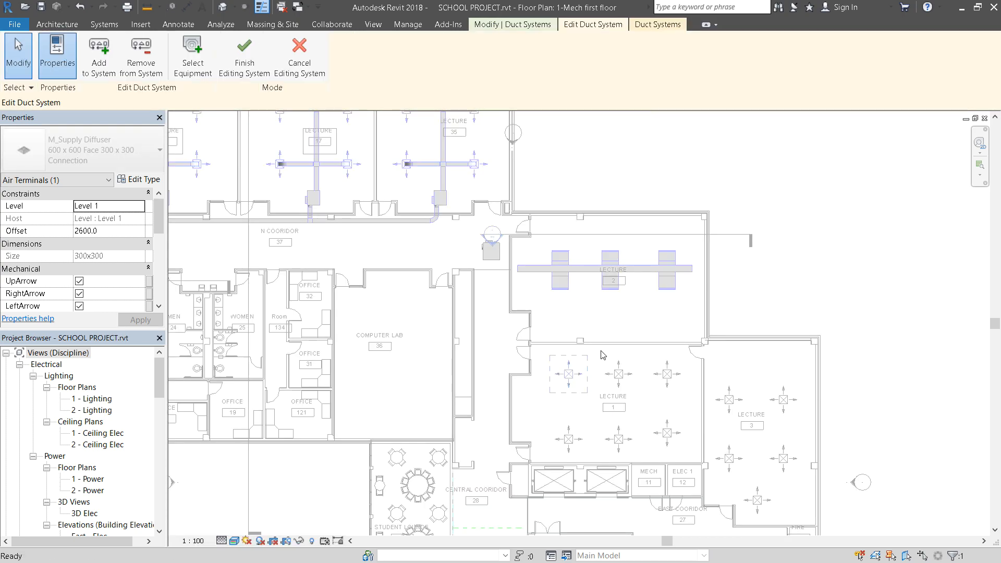
# Try adding the other LECTURE 1 diffusers and all LECTURE 3 diffusers to the supply air system, then cancel the system editing.
pyautogui.moveTo(601, 351); pyautogui.dragTo(686, 459)
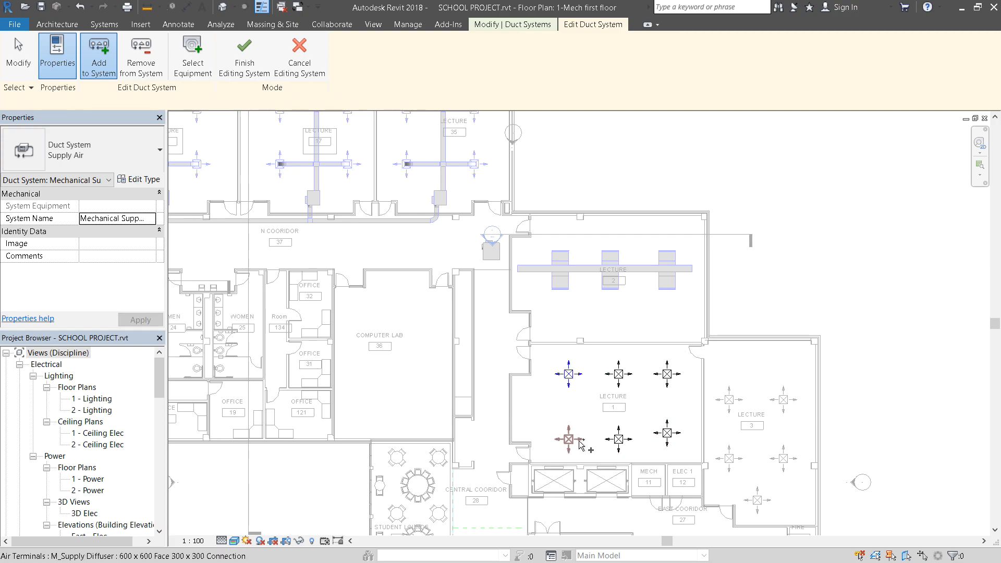
pyautogui.click(569, 439)
pyautogui.moveTo(711, 376); pyautogui.dragTo(808, 526)
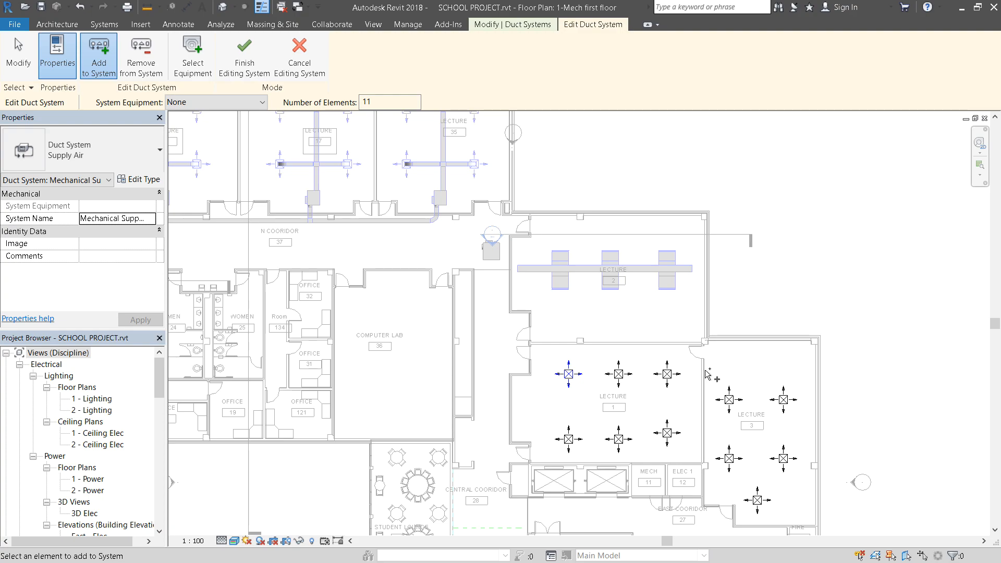
pyautogui.scroll(-5, 707, 374)
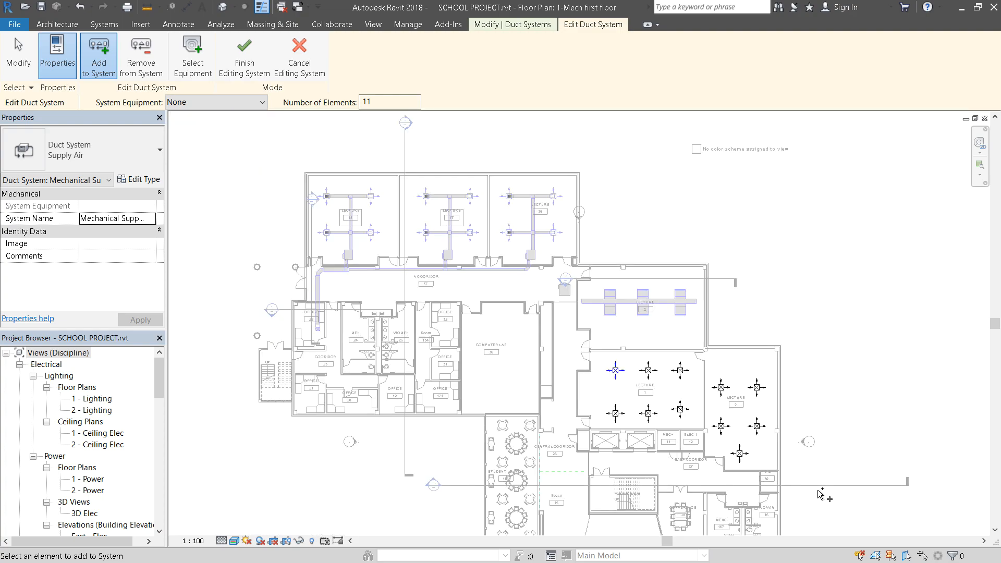
pyautogui.scroll(2, 638, 345)
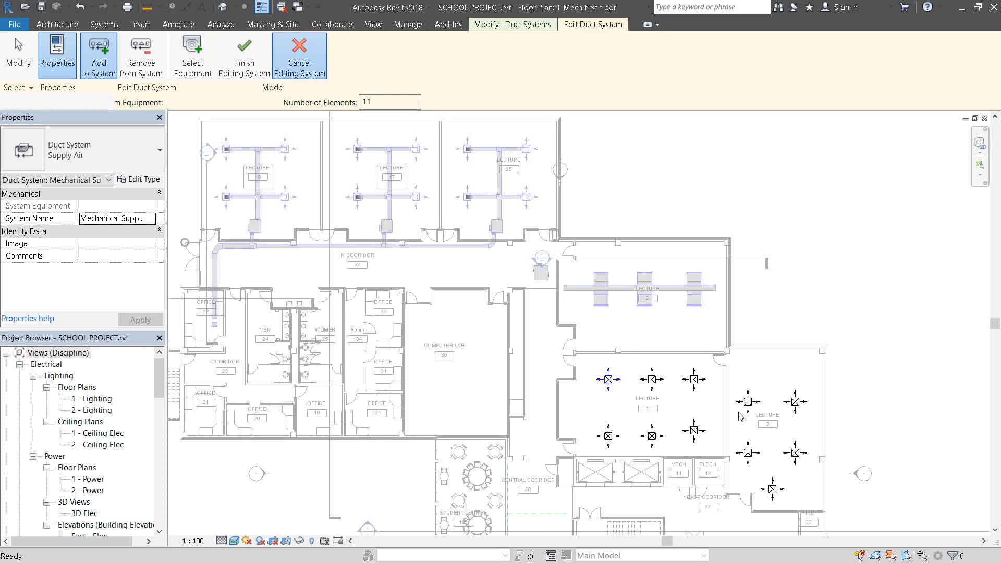
pyautogui.scroll(1, 684, 439)
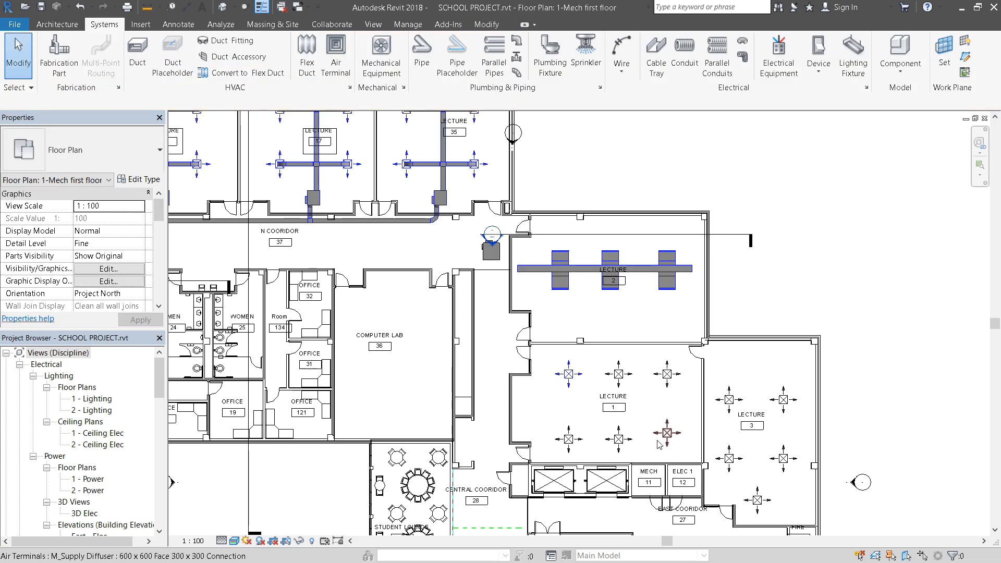
# Align the lower-right supply diffuser in LECTURE 1 with the top edge of the lower-middle diffuser.
pyautogui.scroll(1, 658, 444)
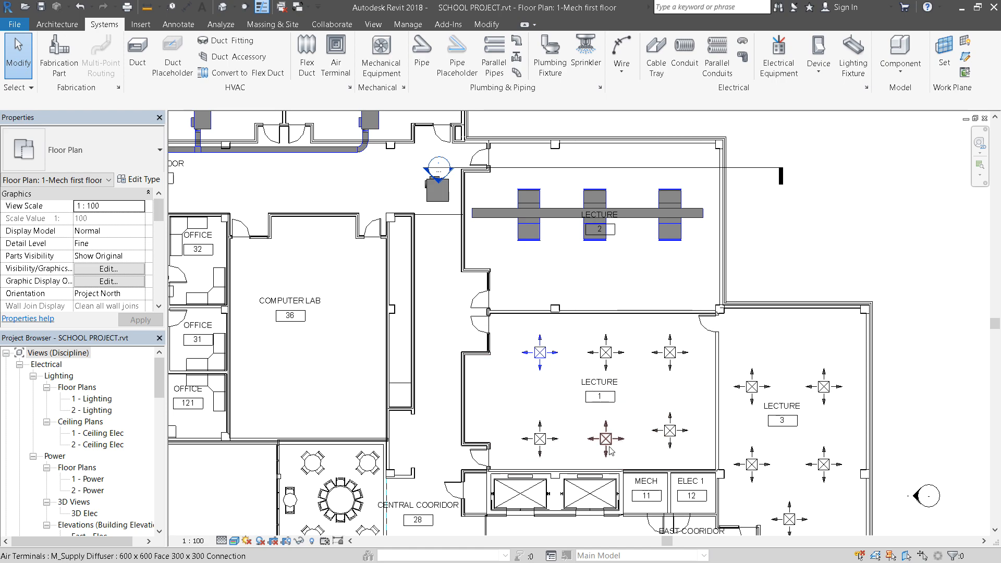
pyautogui.scroll(1, 611, 451)
pyautogui.scroll(1, 532, 328)
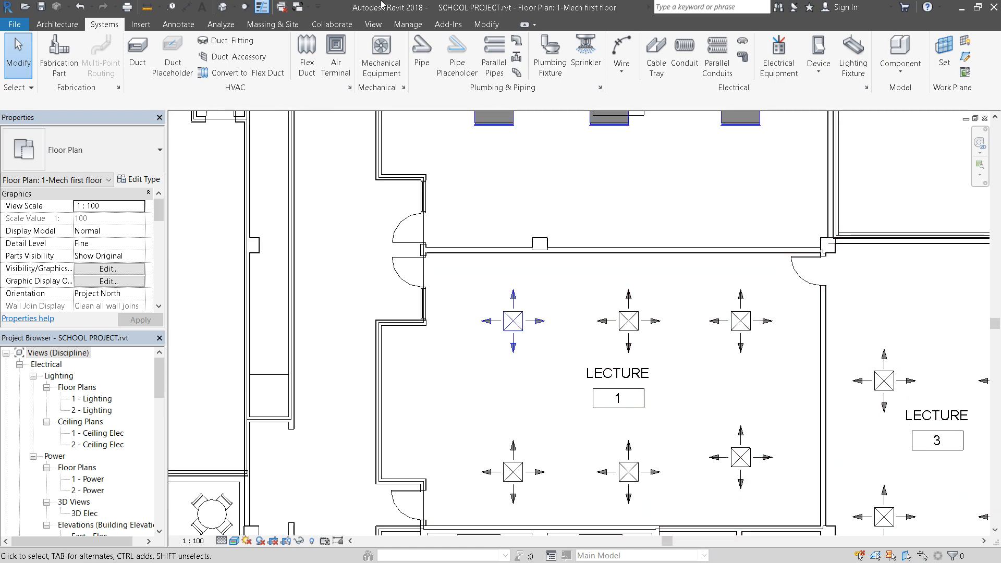
pyautogui.click(481, 28)
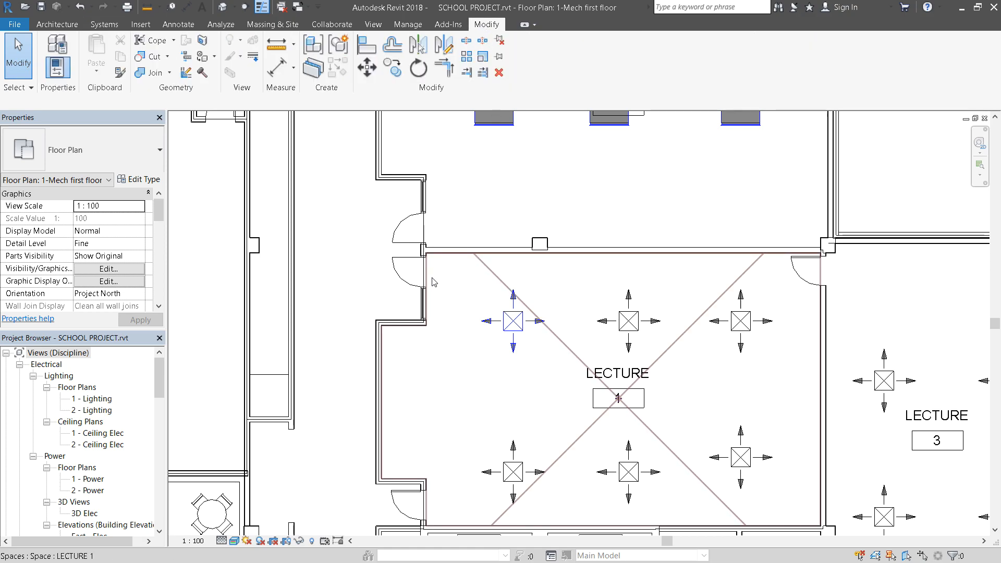
pyautogui.click(375, 43)
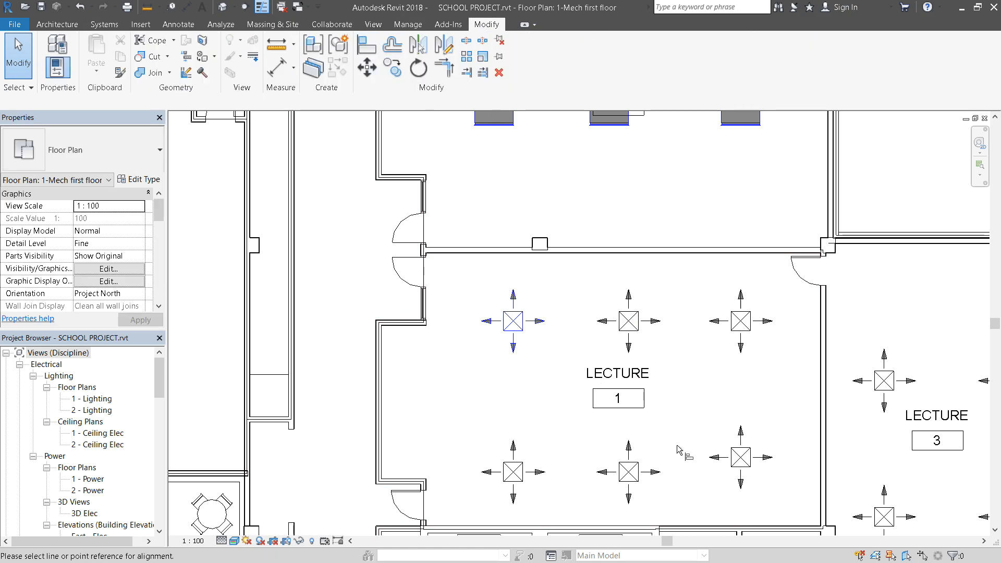
pyautogui.scroll(3, 635, 464)
pyautogui.click(632, 463)
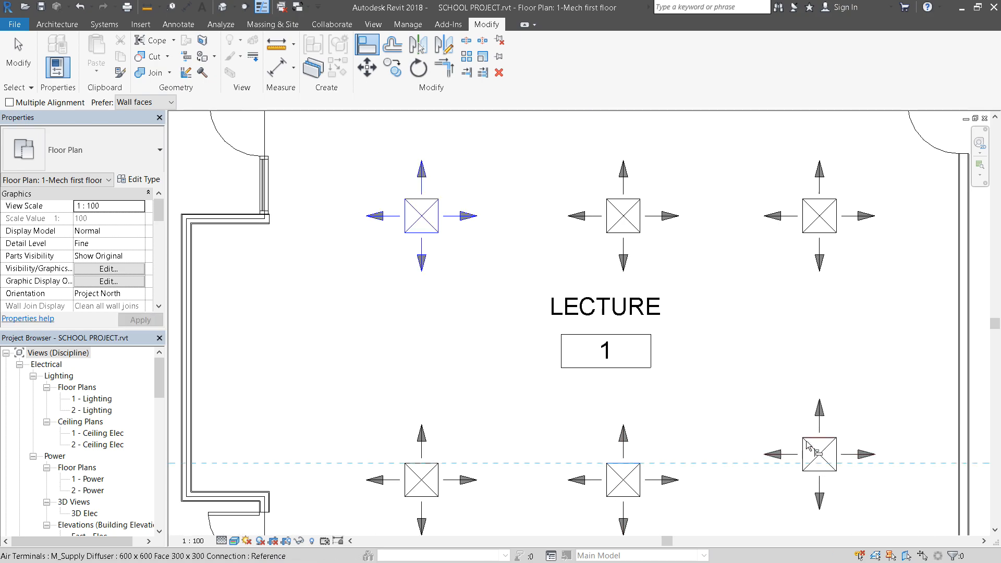
pyautogui.click(819, 440)
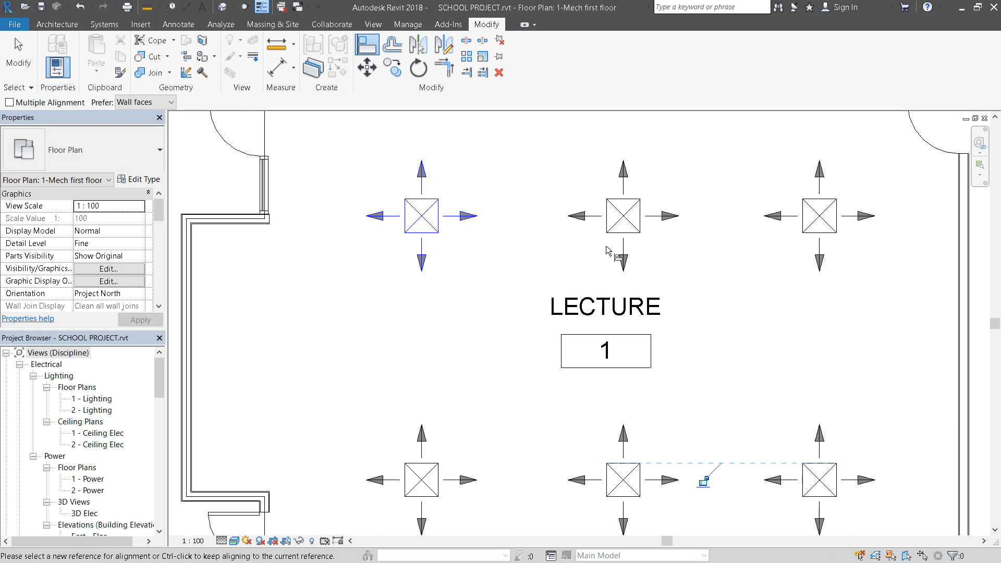
pyautogui.click(439, 233)
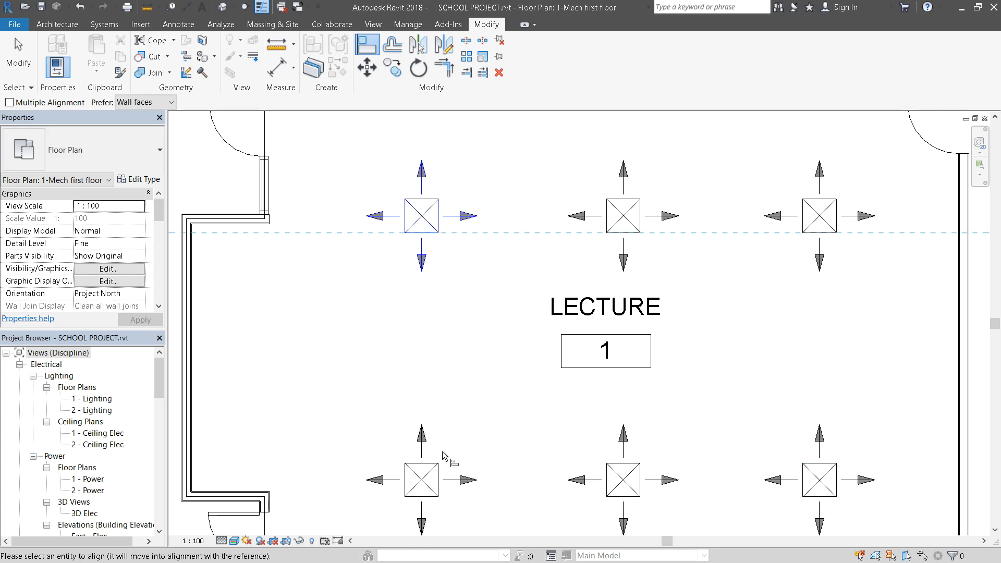
pyautogui.press('Escape')
pyautogui.press('Escape')
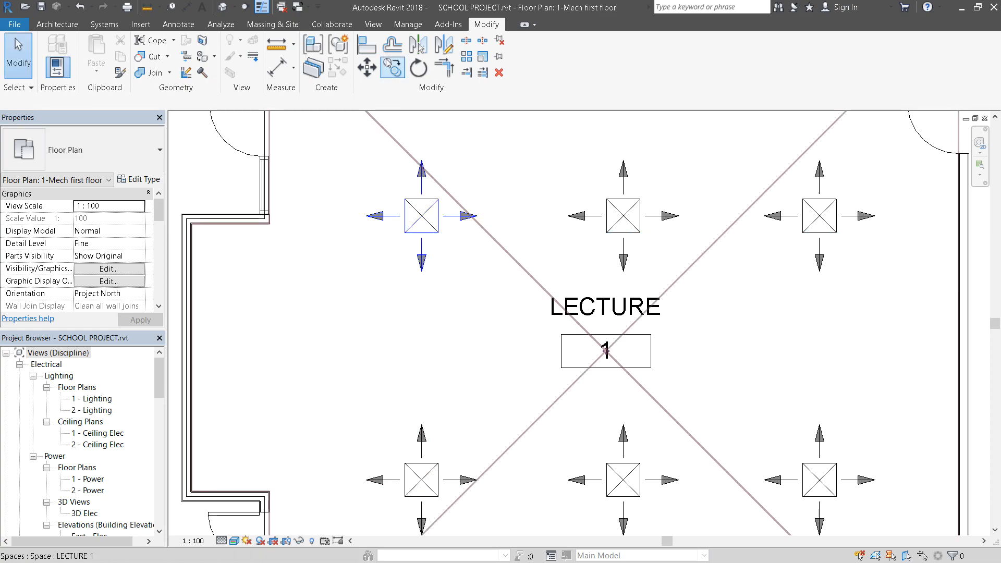
pyautogui.press('a')
pyautogui.press('l')
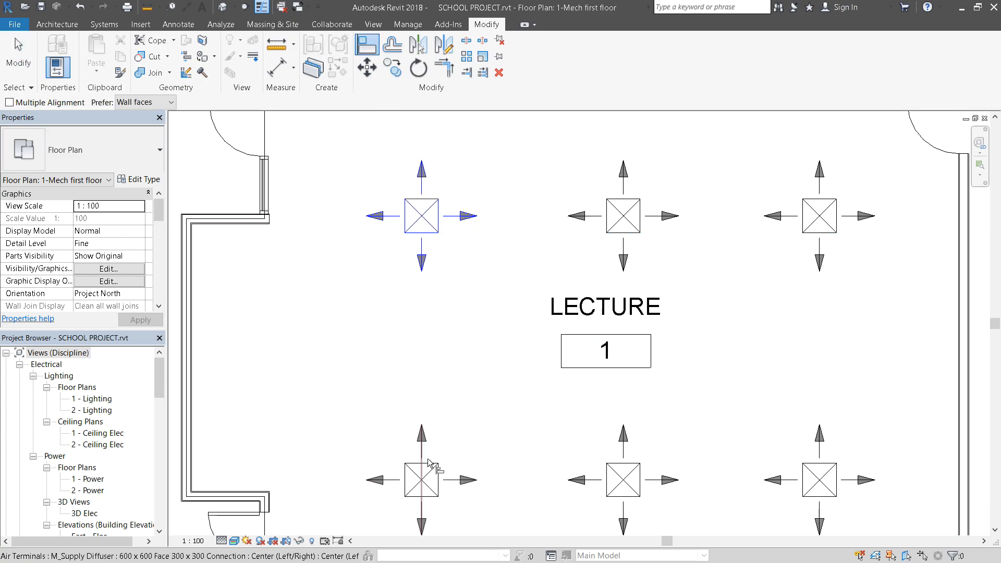
pyautogui.click(432, 463)
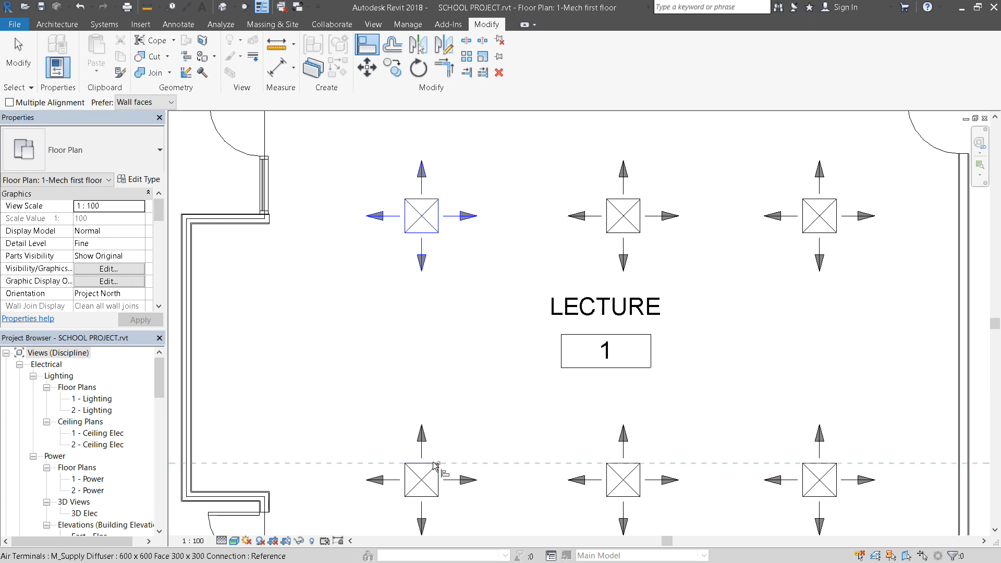
pyautogui.press('Escape')
pyautogui.press('Escape')
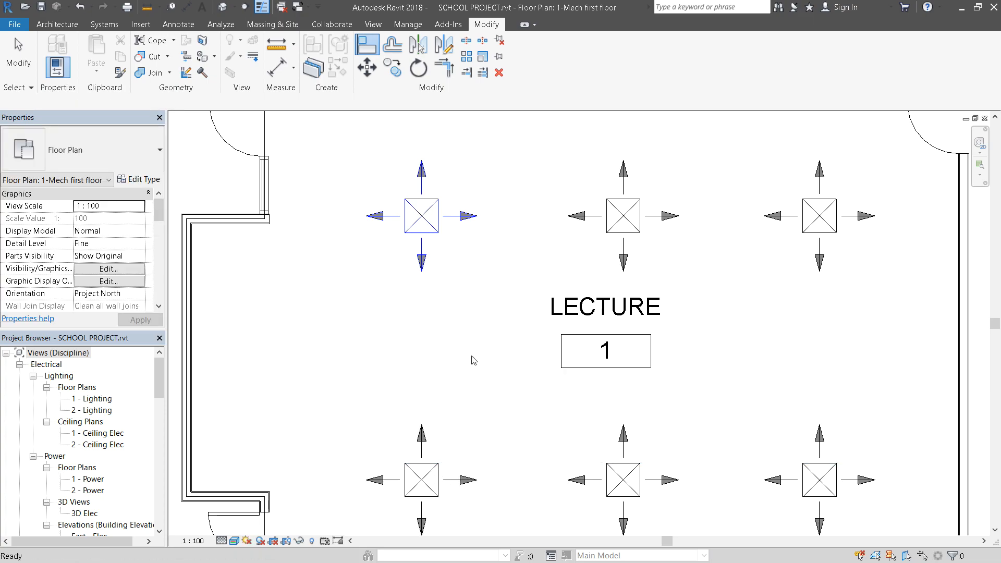
pyautogui.scroll(3, 472, 355)
pyautogui.scroll(-4, 431, 327)
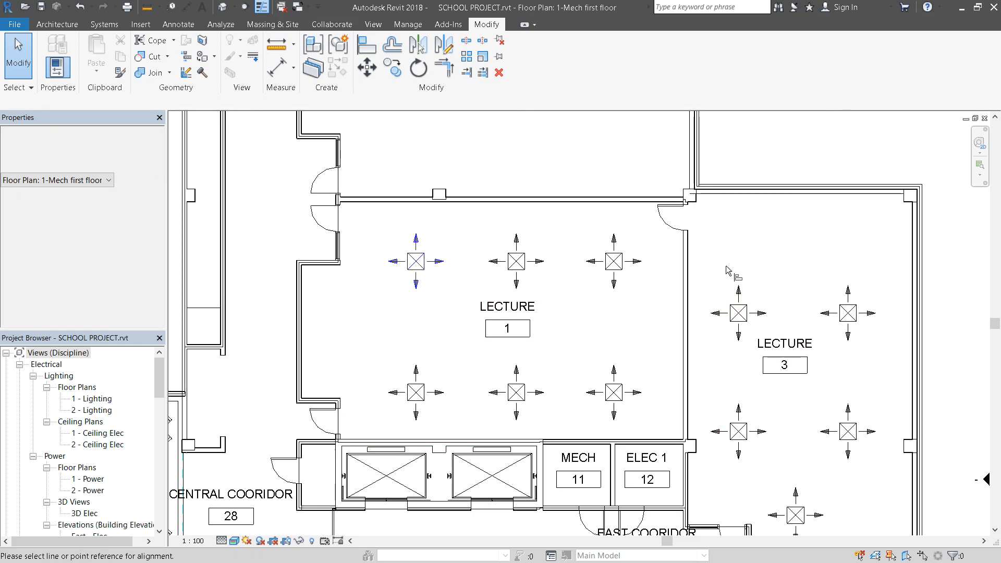
# Try to align the LECTURE 3 diffusers by their edges, then undo the alignment of the upper-right diffuser and leave the Align command.
pyautogui.press('a')
pyautogui.press('l')
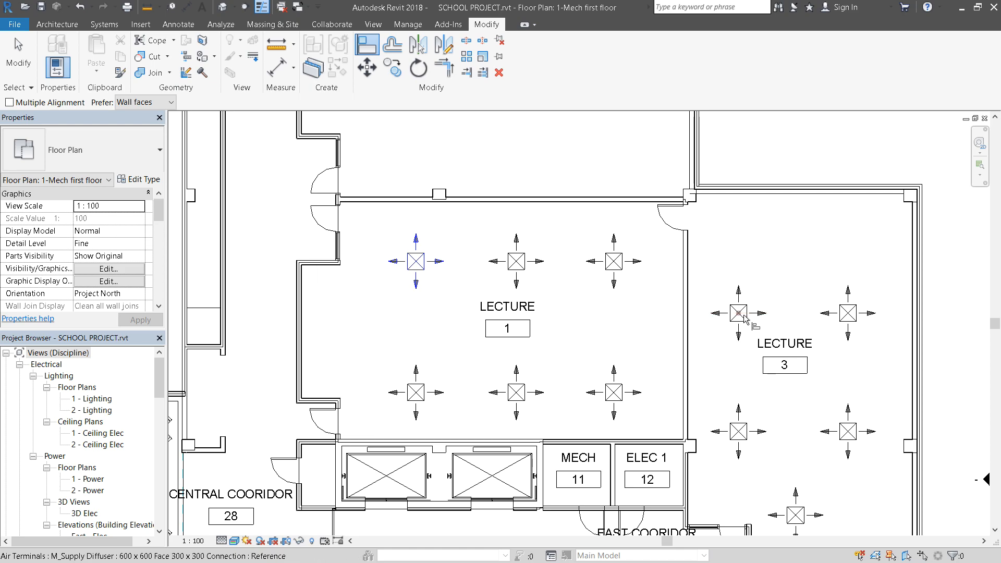
pyautogui.scroll(2, 745, 318)
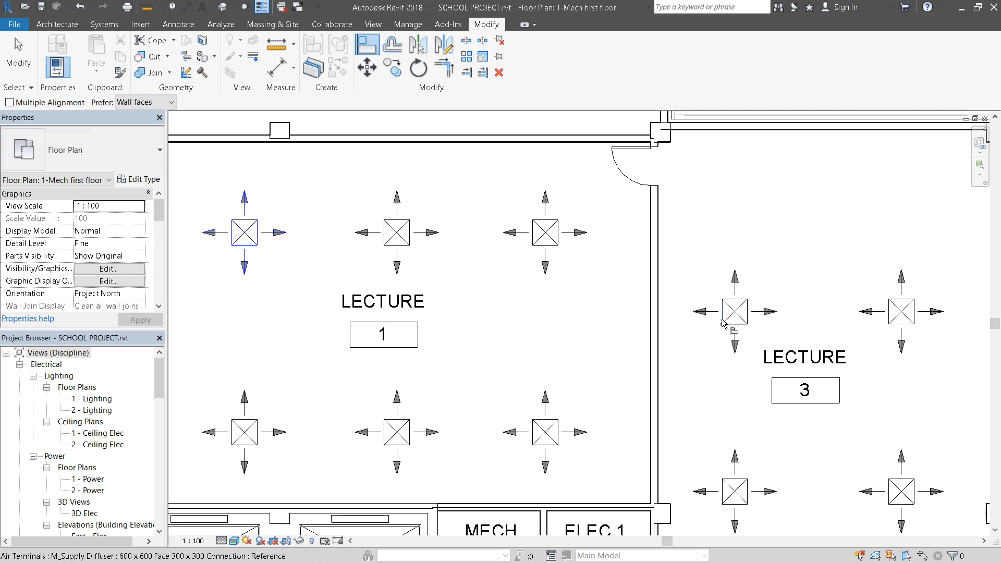
pyautogui.click(723, 323)
pyautogui.scroll(-4, 723, 323)
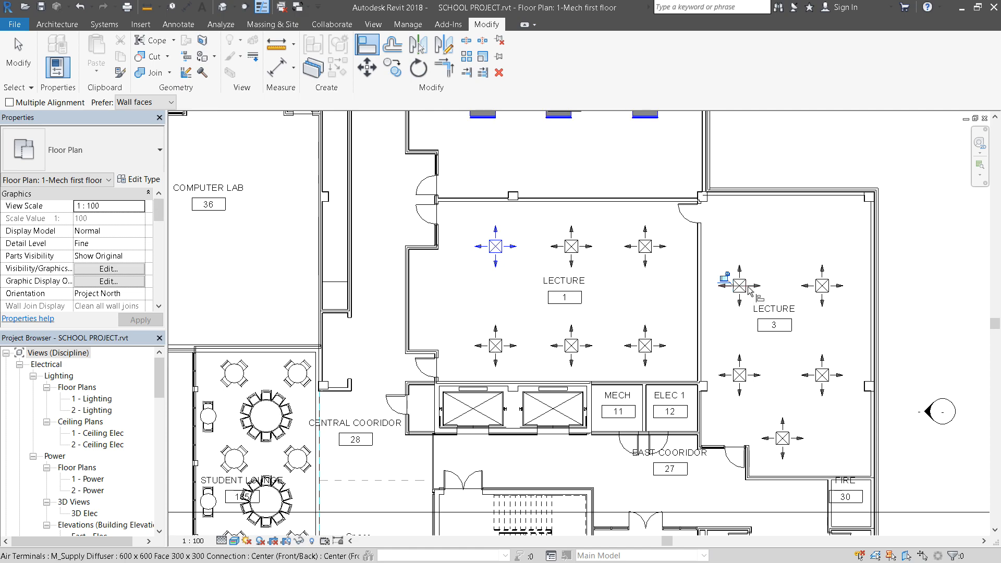
pyautogui.scroll(3, 748, 295)
pyautogui.press('Escape')
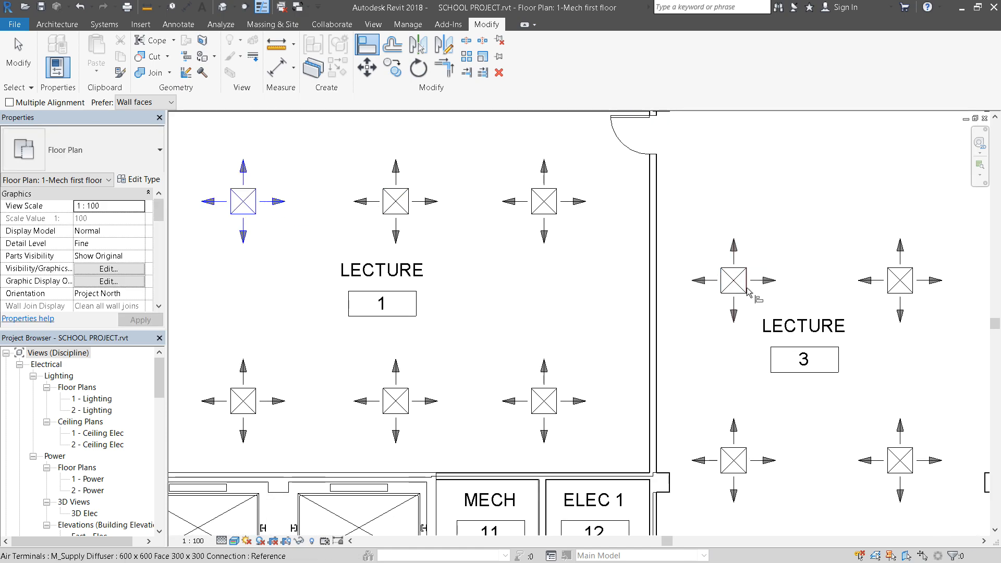
pyautogui.click(749, 292)
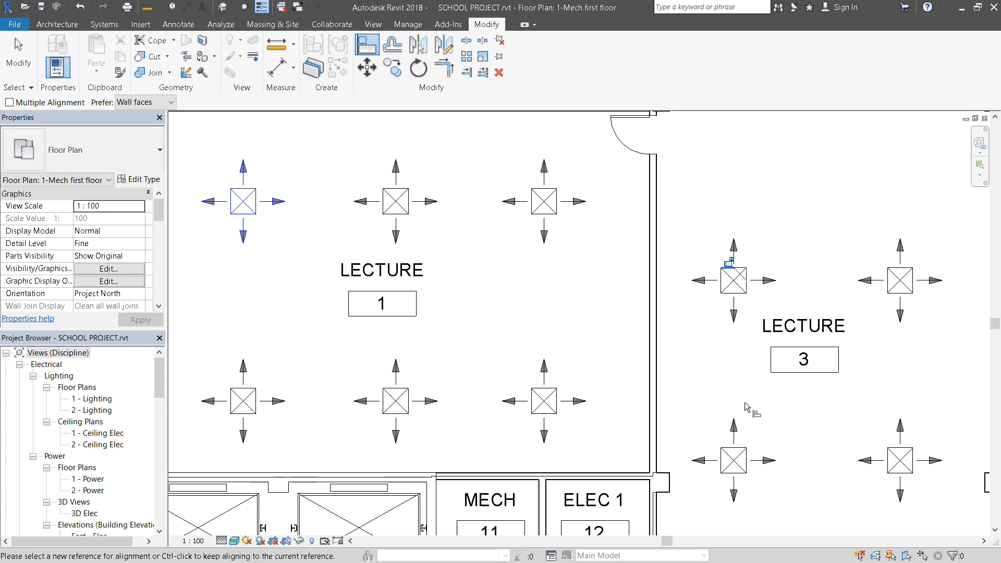
pyautogui.click(747, 460)
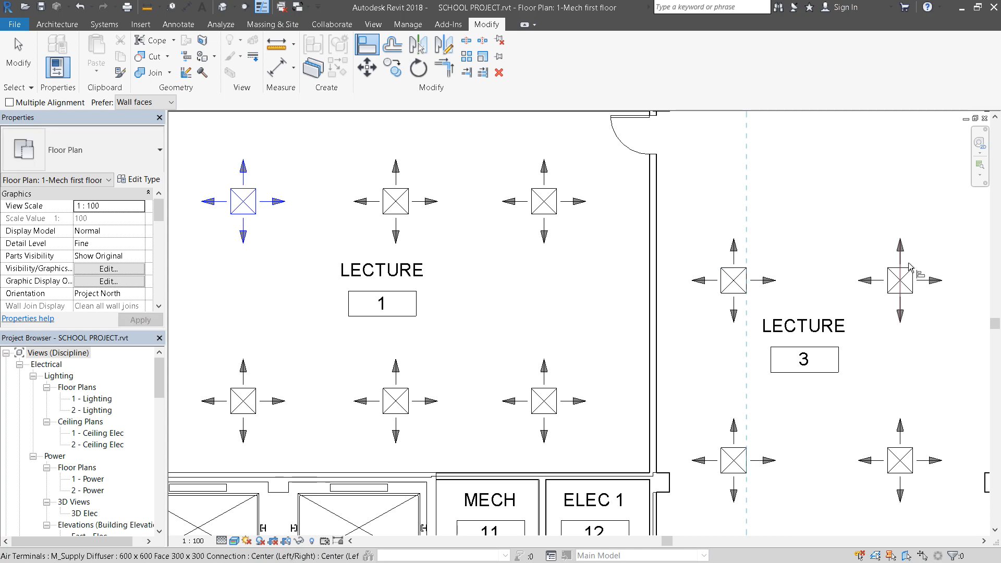
pyautogui.click(887, 289)
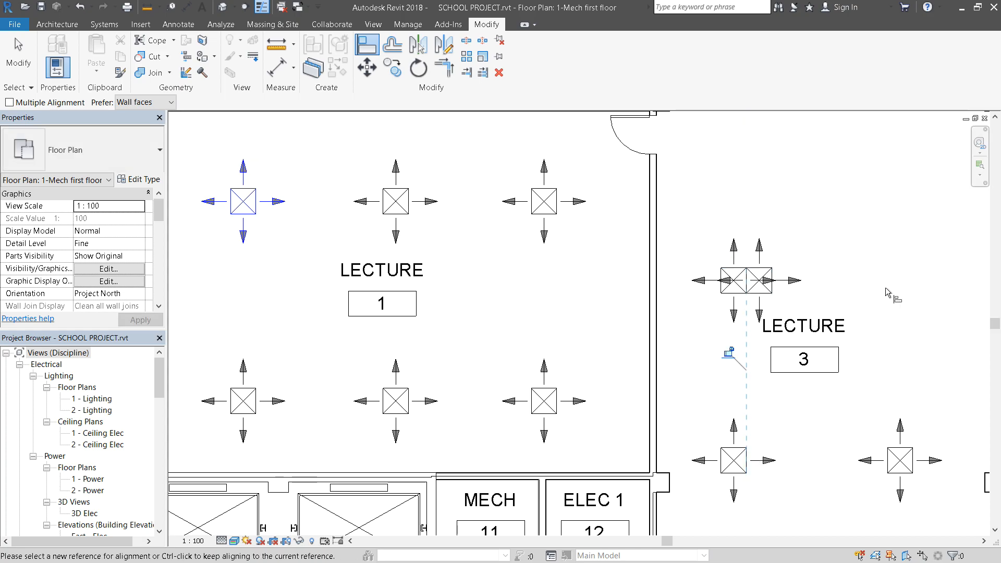
pyautogui.hotkey('ctrl', 'z')
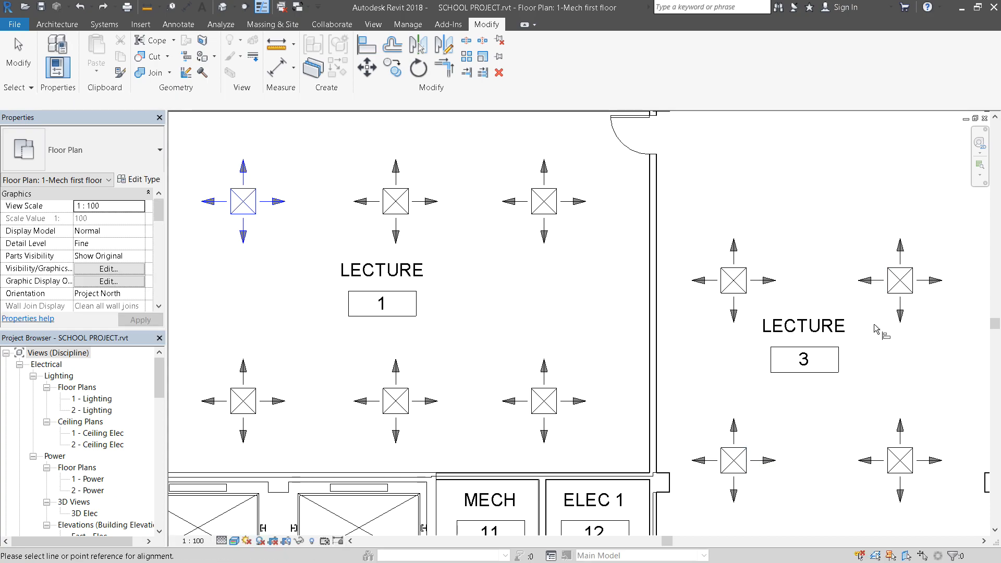
pyautogui.press('Escape')
pyautogui.press('Escape')
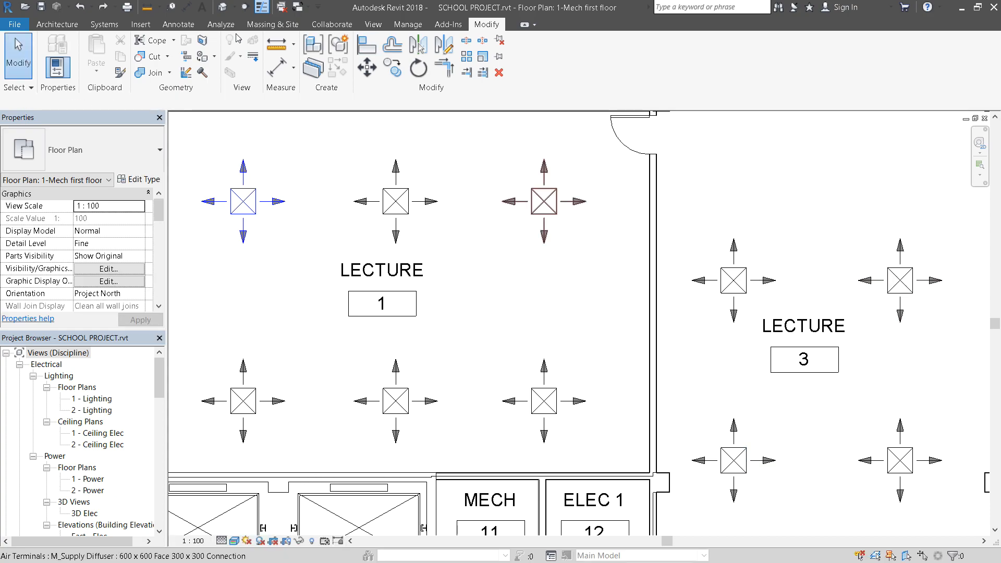
pyautogui.click(368, 48)
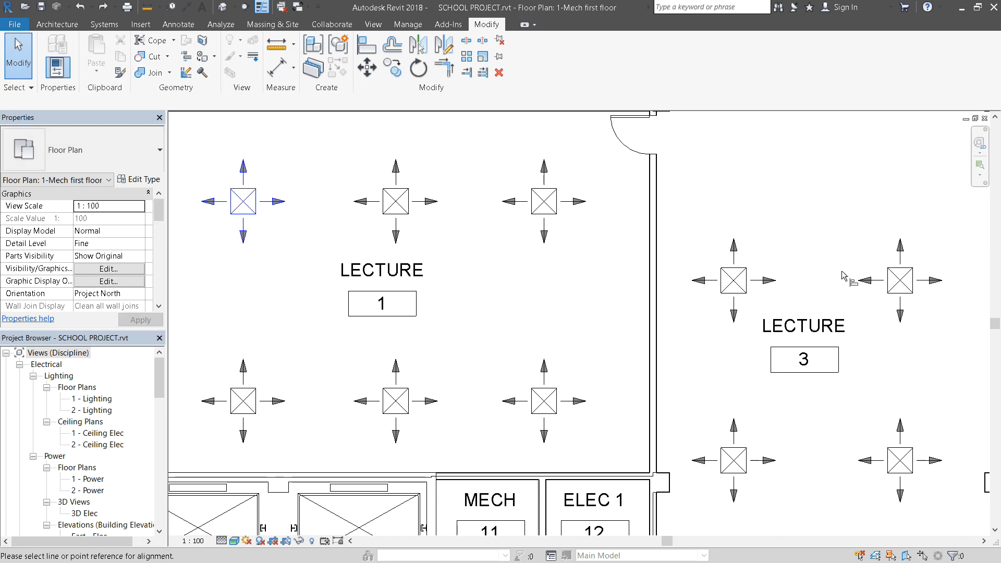
pyautogui.click(888, 290)
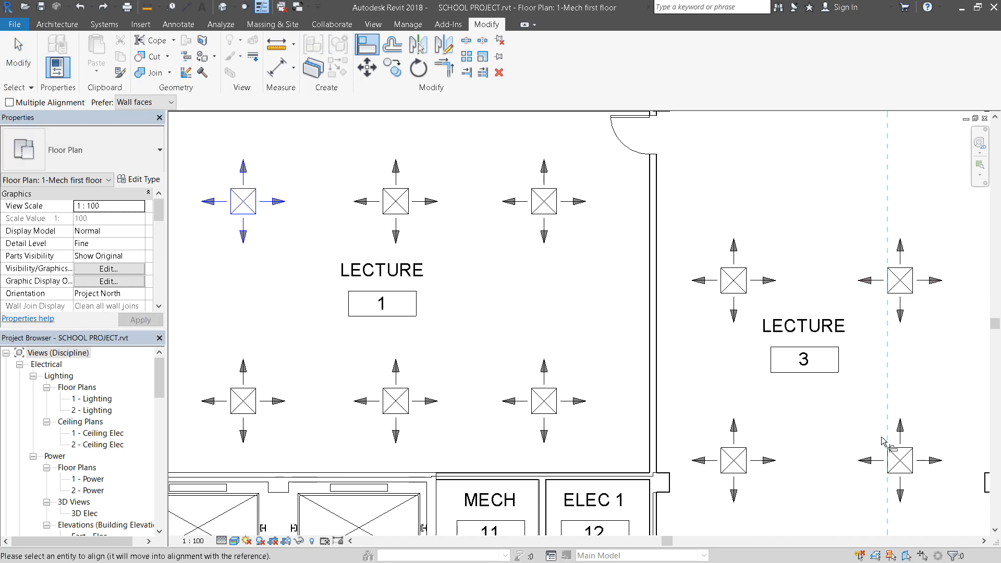
pyautogui.scroll(-1, 852, 341)
pyautogui.scroll(-1, 840, 328)
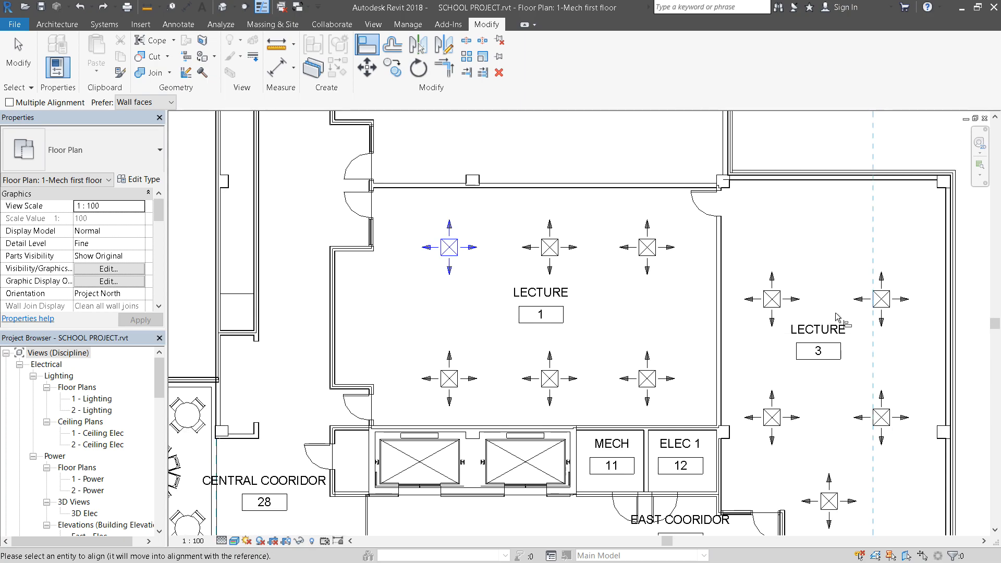
pyautogui.press('Escape')
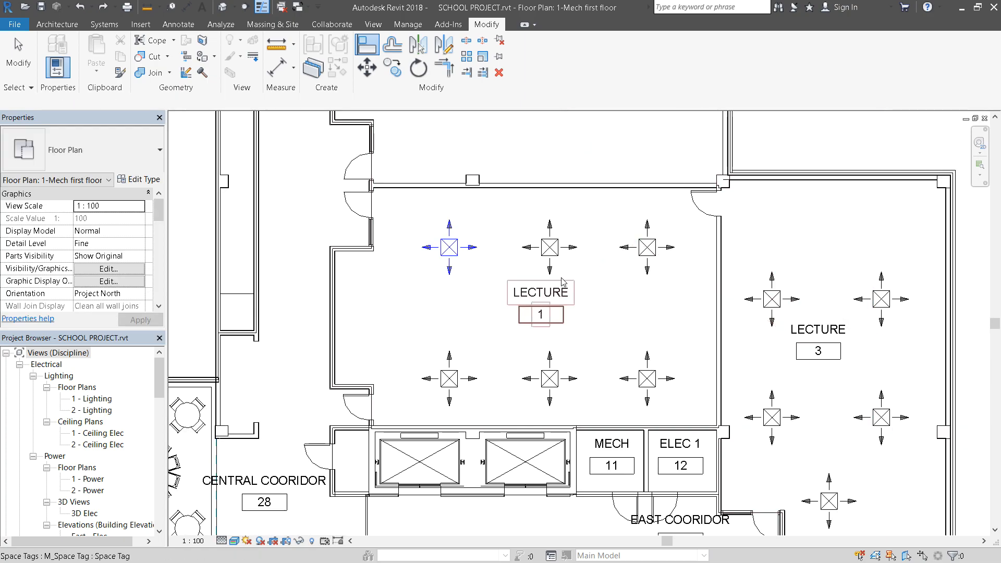
pyautogui.press('Escape')
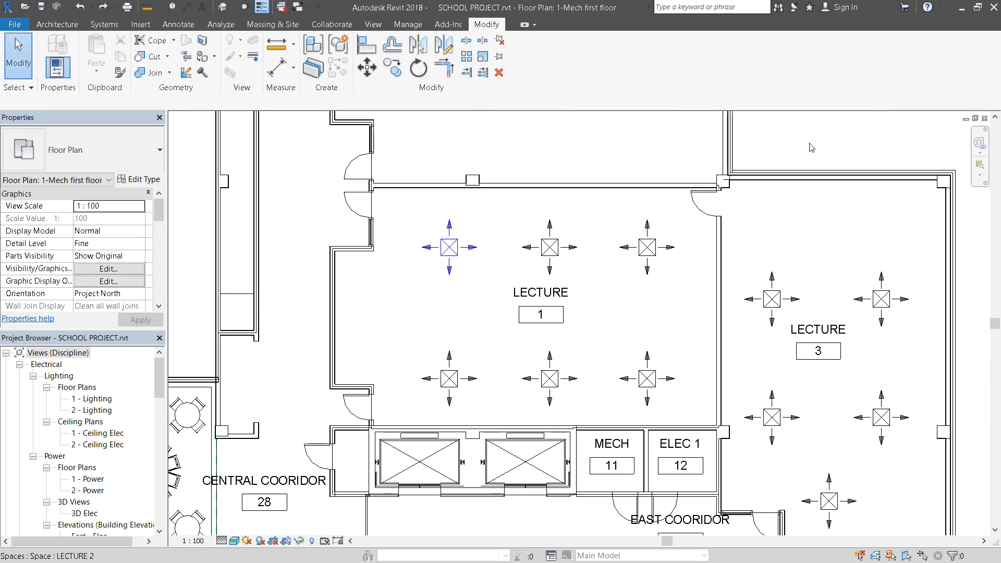
# Create the Supply Air duct system Mechanical Supply Air 6 from LECTURE 1's upper-middle diffuser and open it in the System Editor.
pyautogui.click(556, 257)
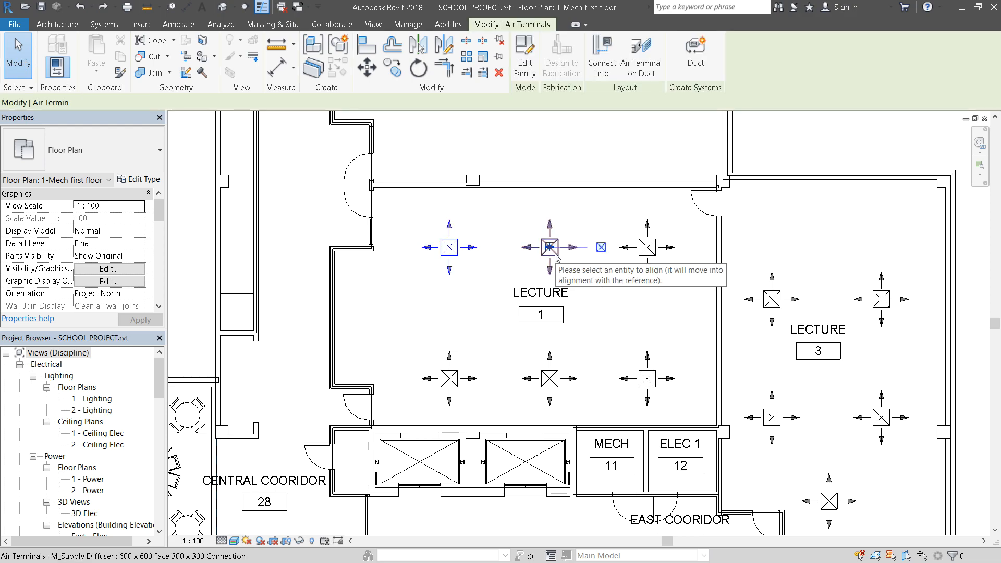
pyautogui.click(698, 60)
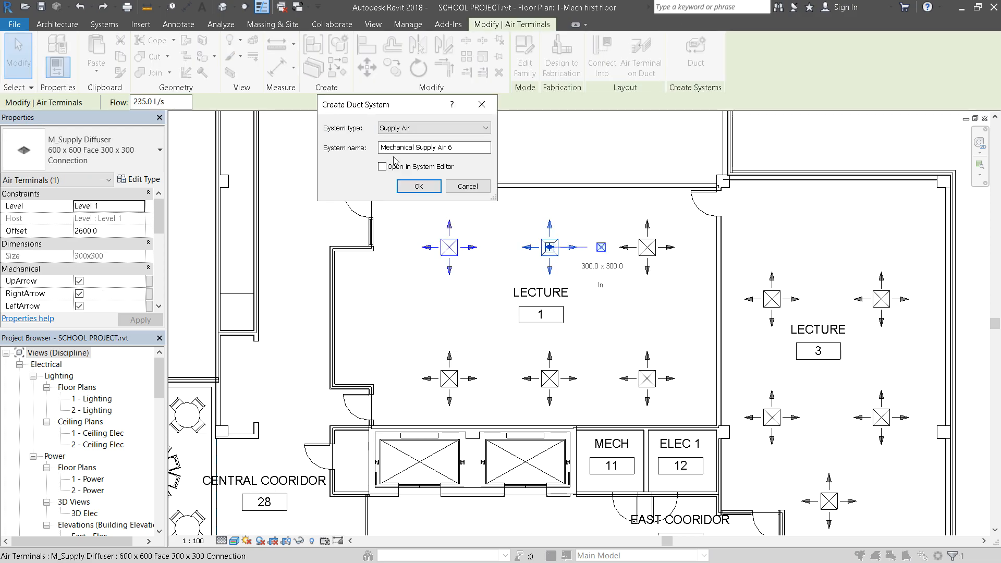
pyautogui.click(386, 167)
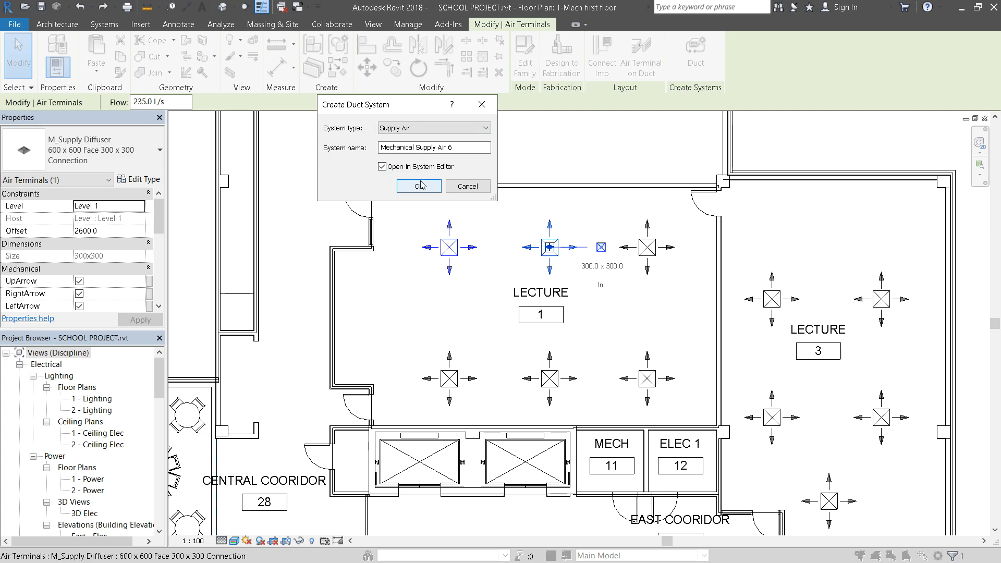
pyautogui.click(421, 187)
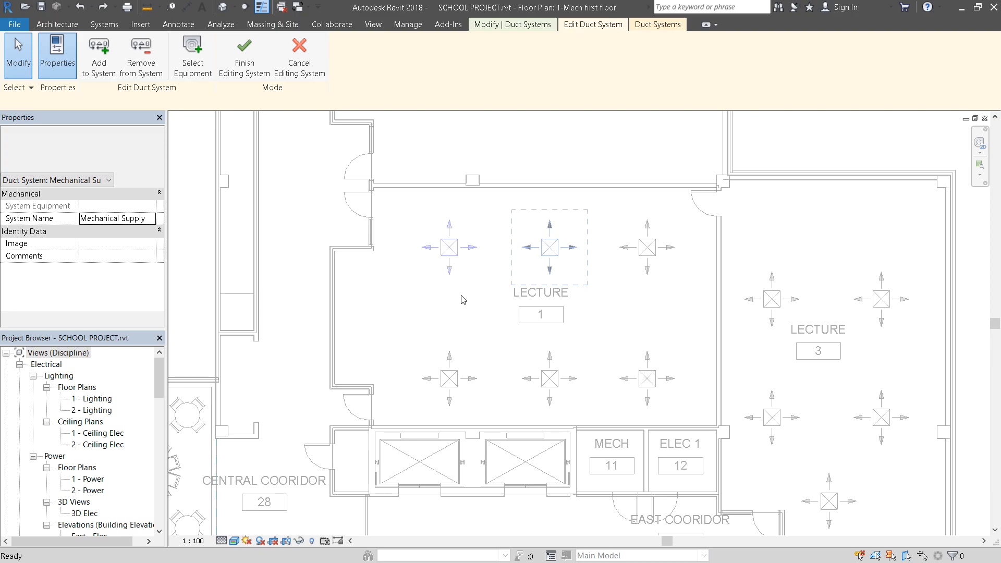
# Add the other five LECTURE 1 diffusers and all five LECTURE 3 diffusers to the supply air system.
pyautogui.click(455, 253)
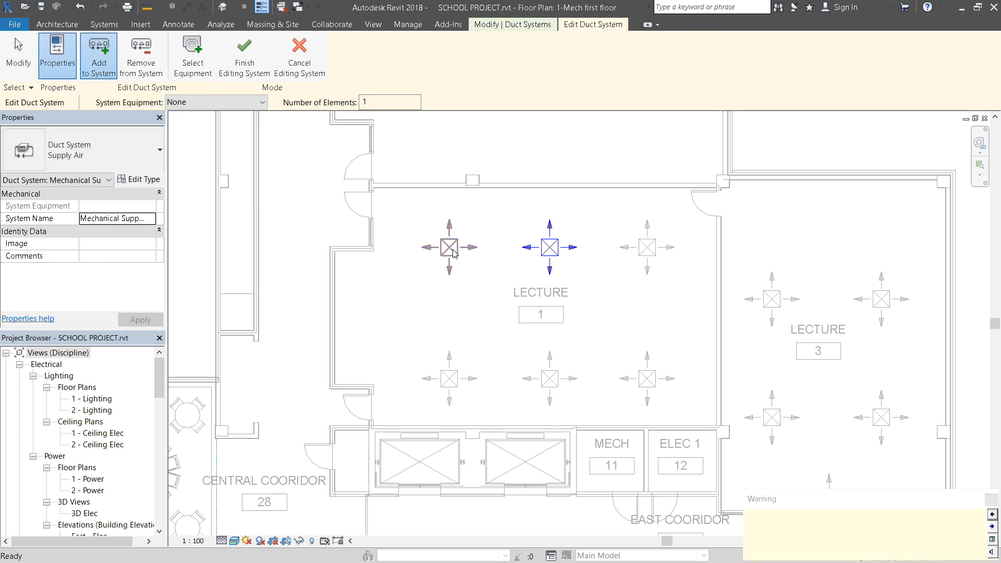
pyautogui.click(645, 251)
pyautogui.click(448, 376)
pyautogui.click(553, 387)
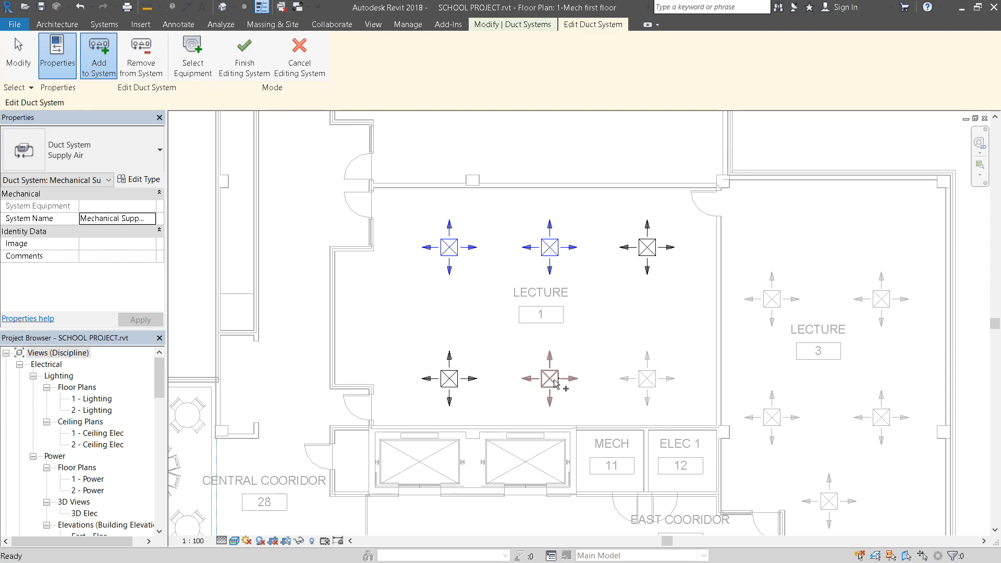
pyautogui.click(644, 384)
pyautogui.moveTo(740, 256); pyautogui.dragTo(919, 538)
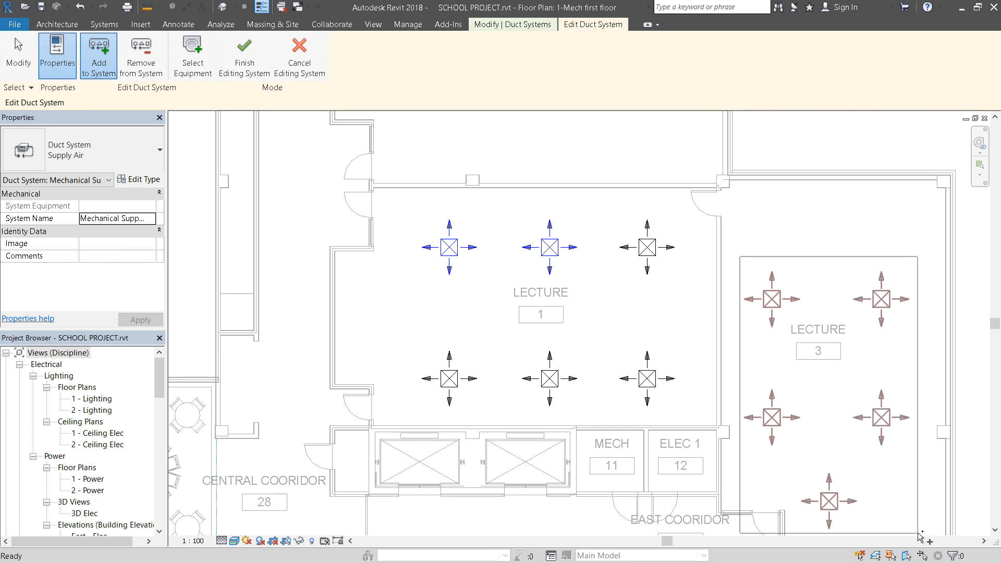
# Assign the M_VAV Unit - Parallel Fan in the corridor outside LECTURE 2 as the supply air system's equipment.
pyautogui.click(192, 65)
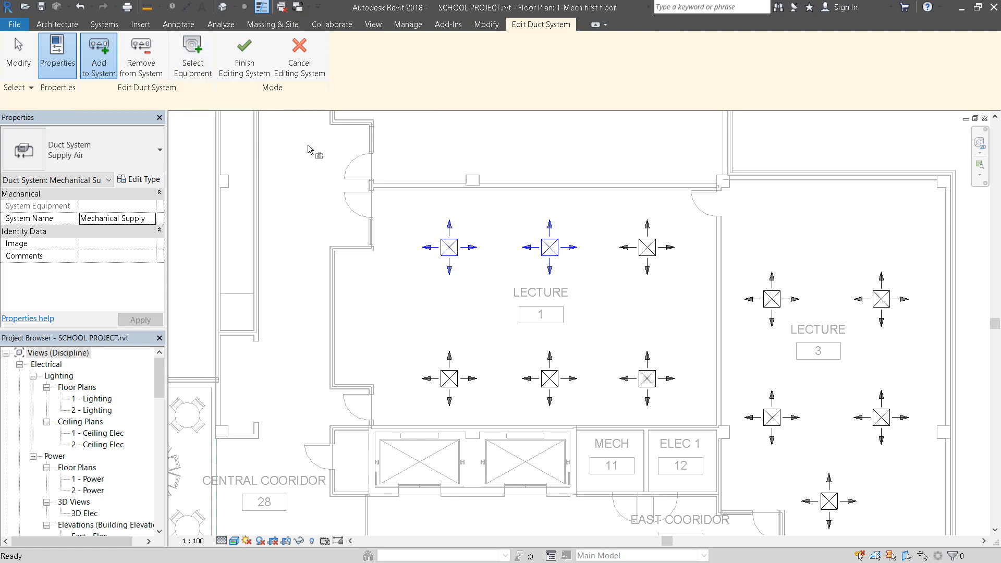
pyautogui.scroll(-2, 614, 480)
pyautogui.click(400, 167)
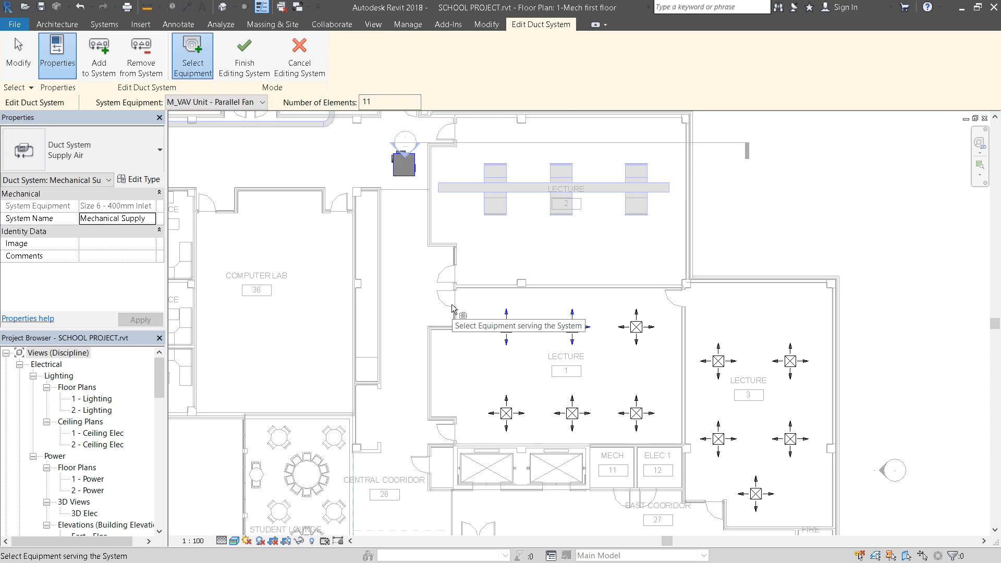
# Finish editing the supply air system and rotate the VAV unit outside LECTURE 2 three quarter turns so its air outlet faces south.
pyautogui.click(244, 61)
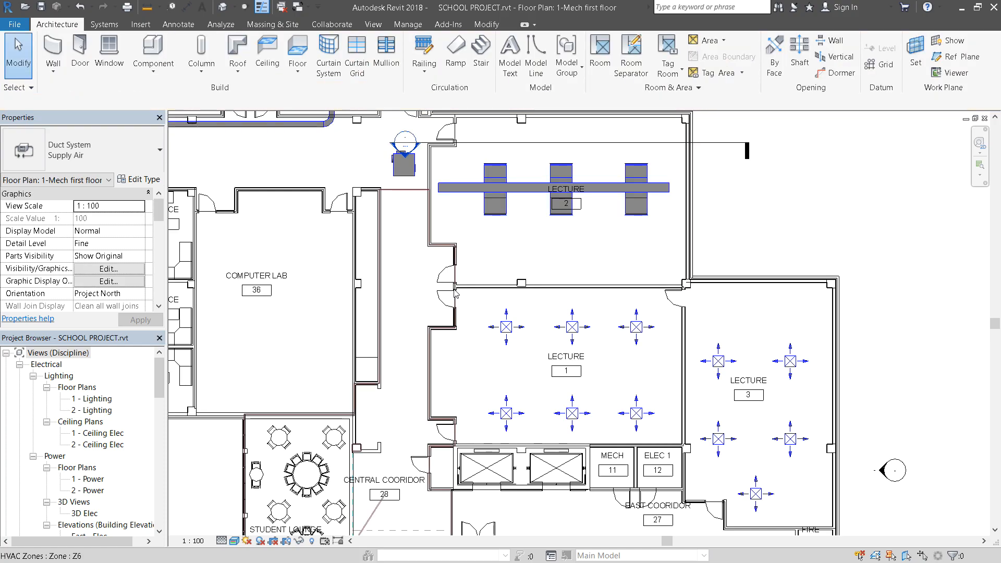
pyautogui.scroll(-1, 775, 418)
pyautogui.scroll(2, 407, 208)
pyautogui.scroll(1, 481, 203)
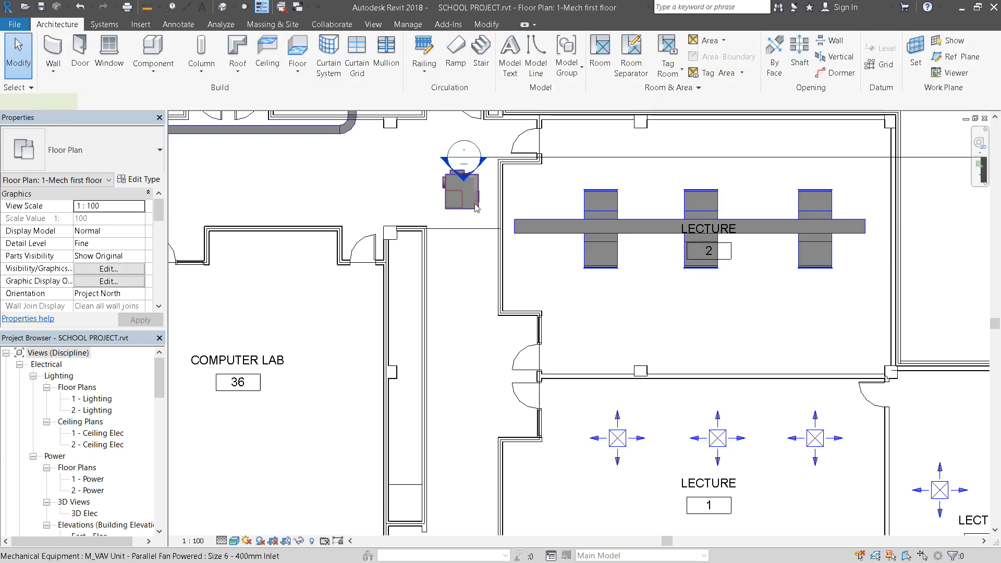
pyautogui.click(476, 208)
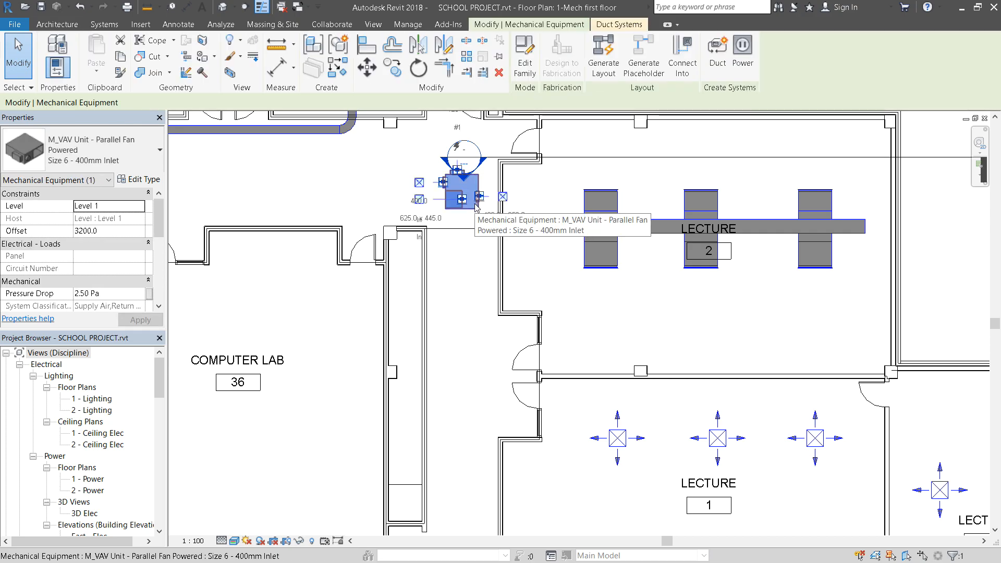
pyautogui.scroll(1, 457, 179)
pyautogui.scroll(1, 457, 179)
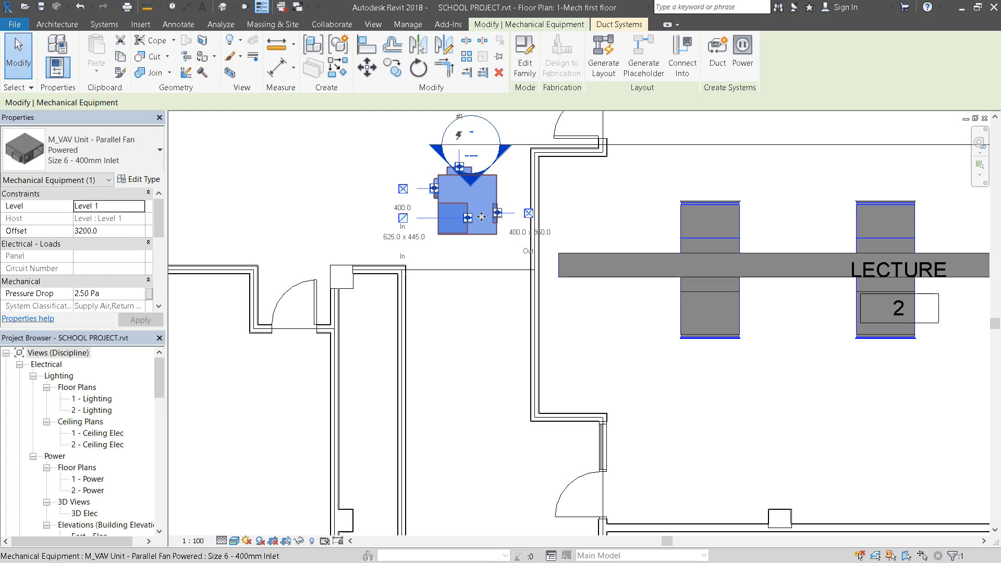
pyautogui.press('space')
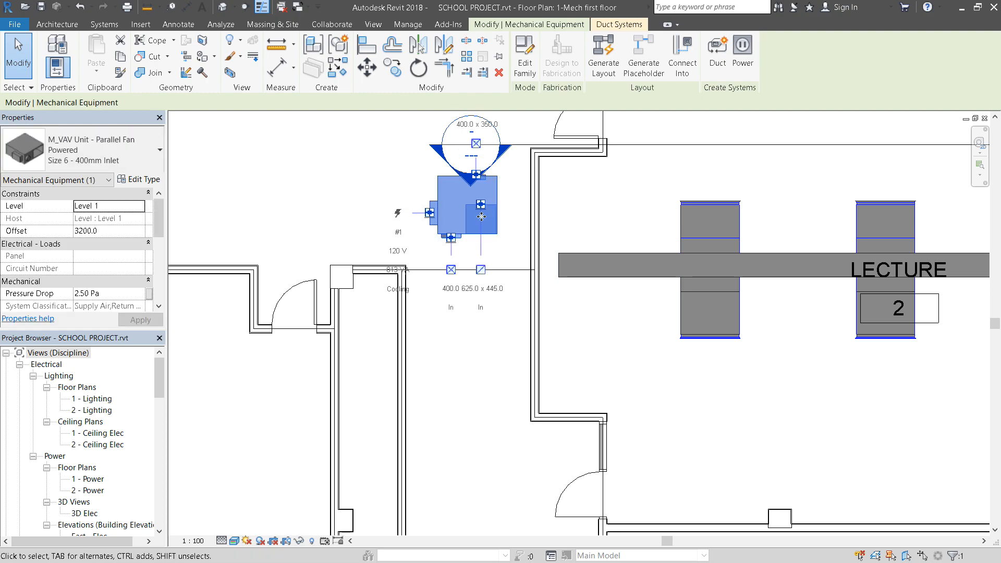
pyautogui.press('space')
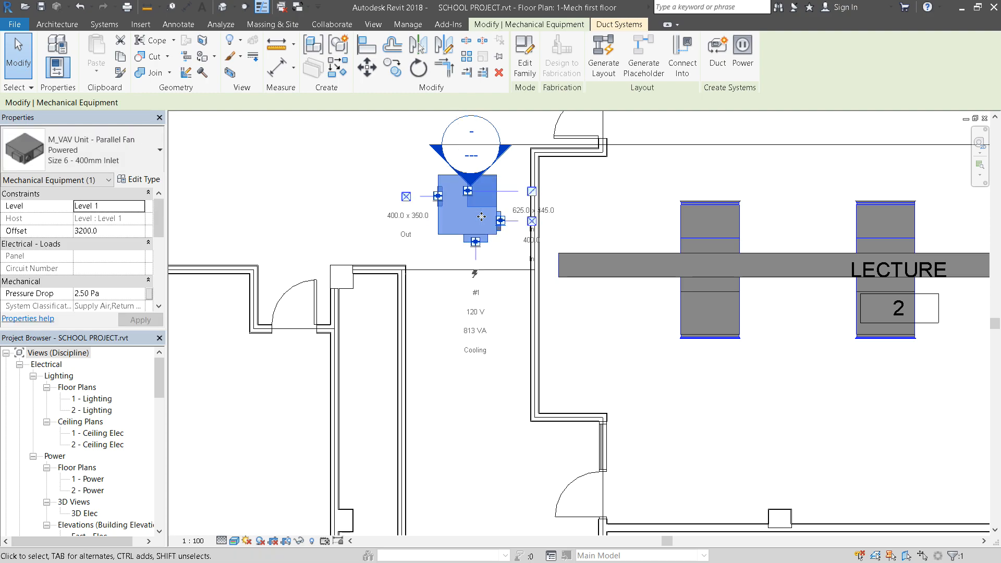
pyautogui.press('space')
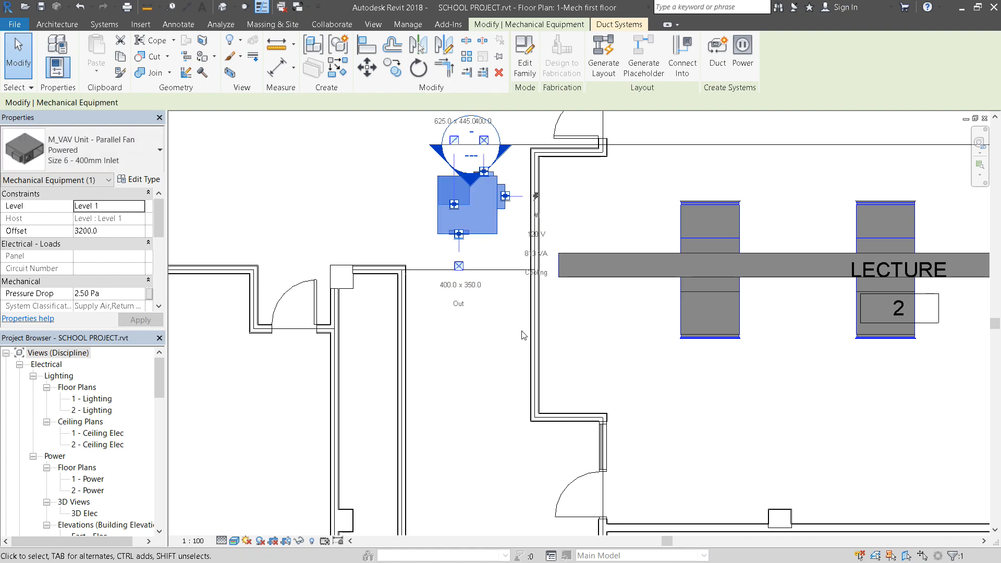
pyautogui.press('Escape')
# Start Generate Layout for the supply air system from LECTURE 1's upper-left diffuser.
pyautogui.scroll(2, 481, 332)
pyautogui.scroll(-4, 481, 333)
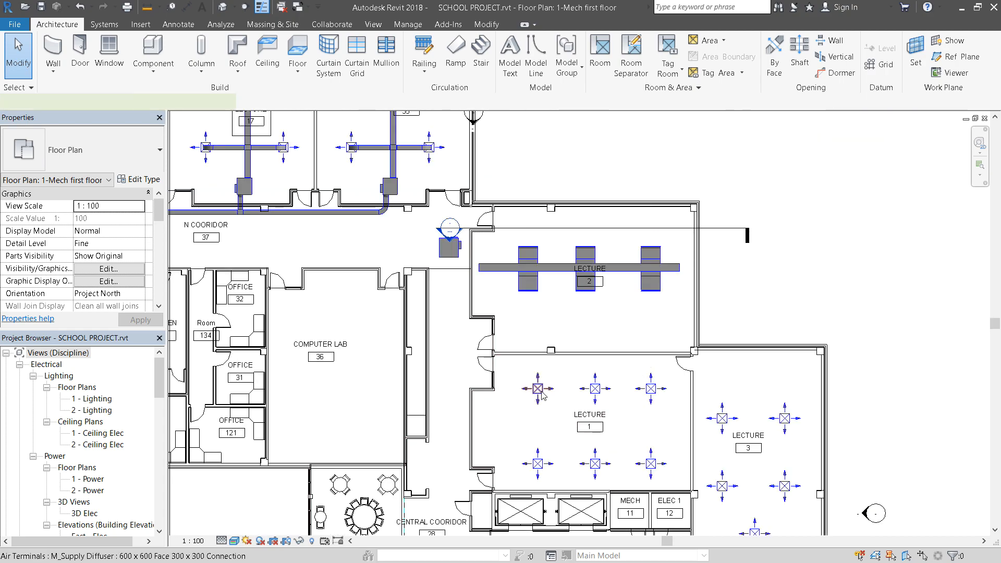
pyautogui.click(542, 396)
pyautogui.click(616, 60)
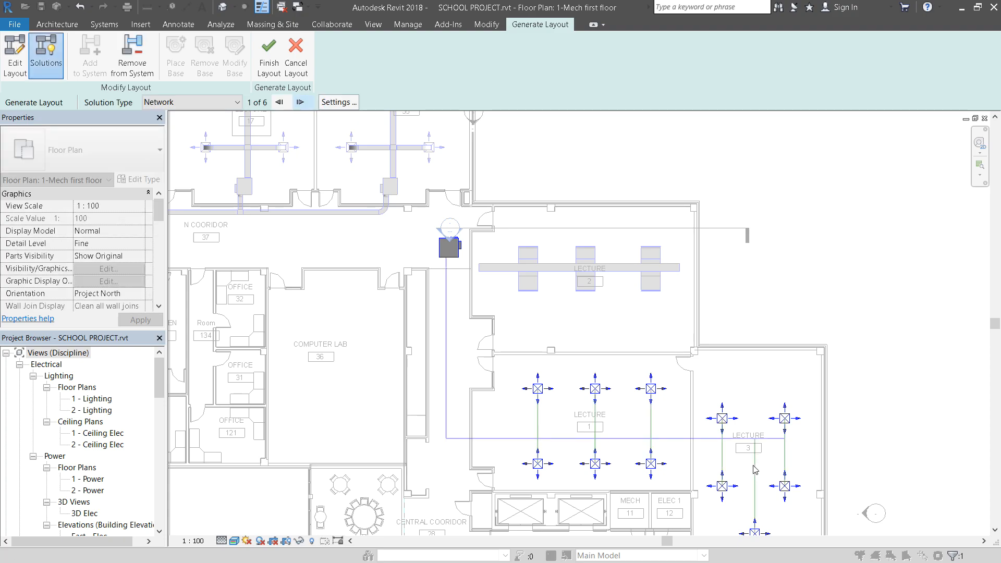
# Step through the Network duct layout solutions up to solution 6.
pyautogui.click(301, 103)
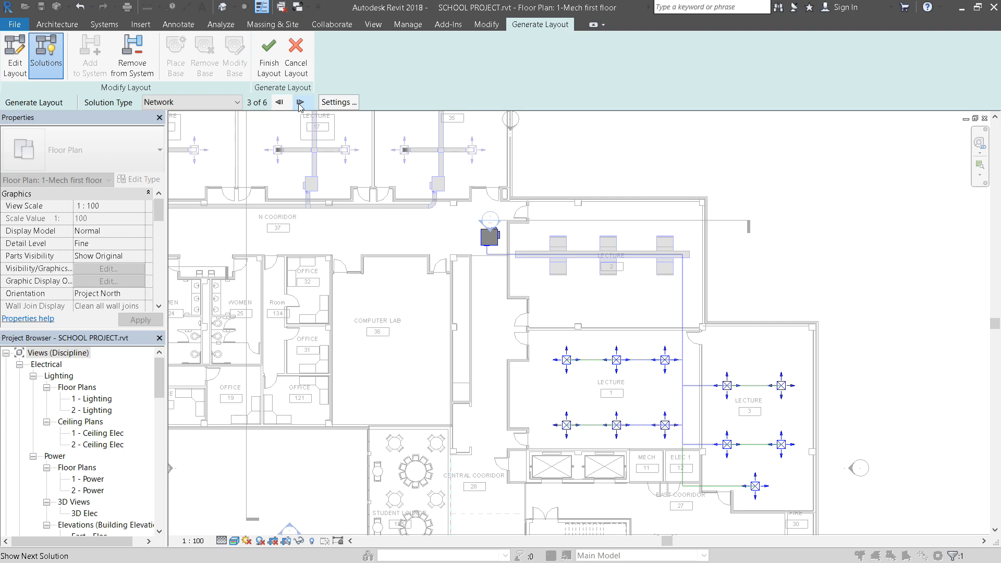
pyautogui.click(300, 102)
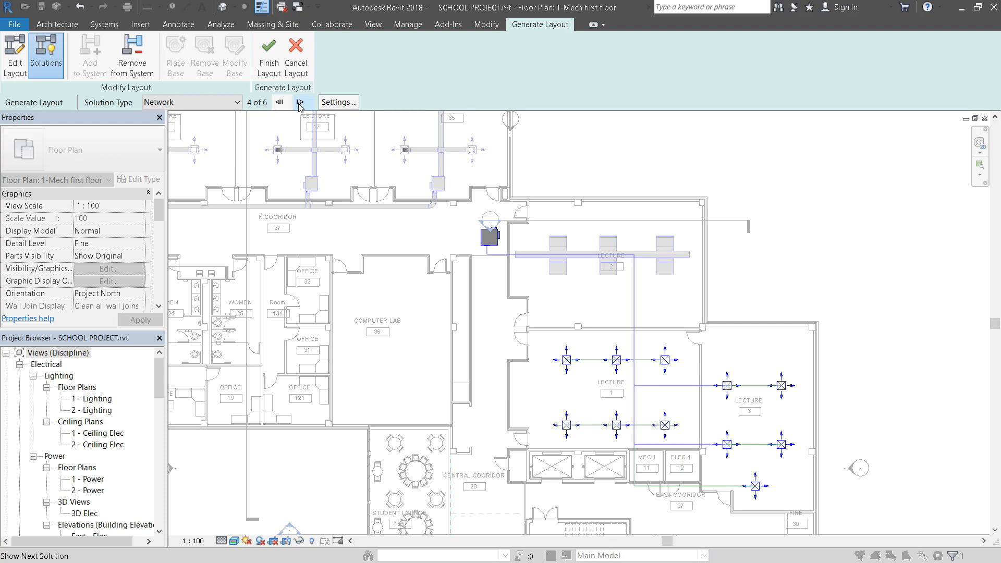
pyautogui.click(300, 103)
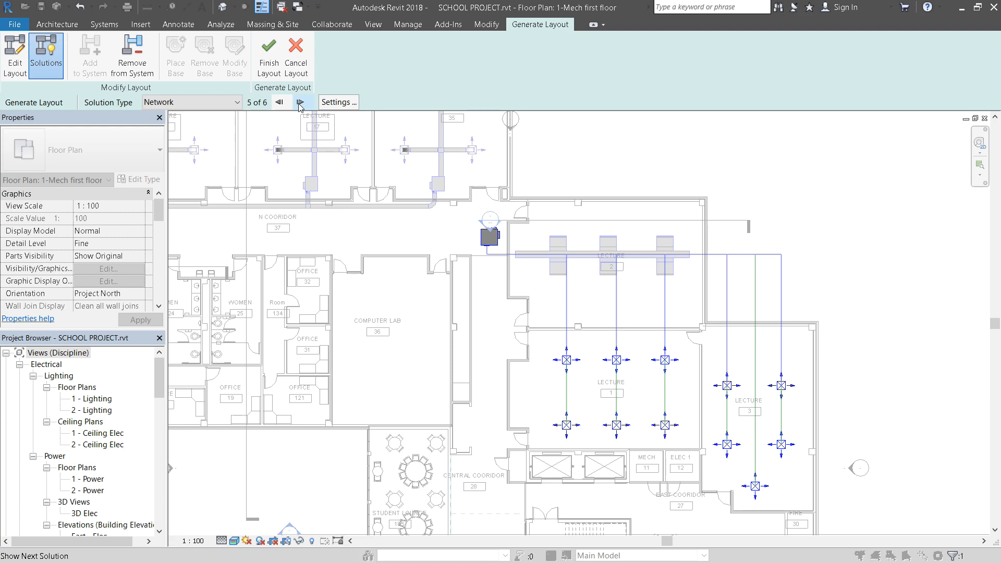
pyautogui.click(301, 103)
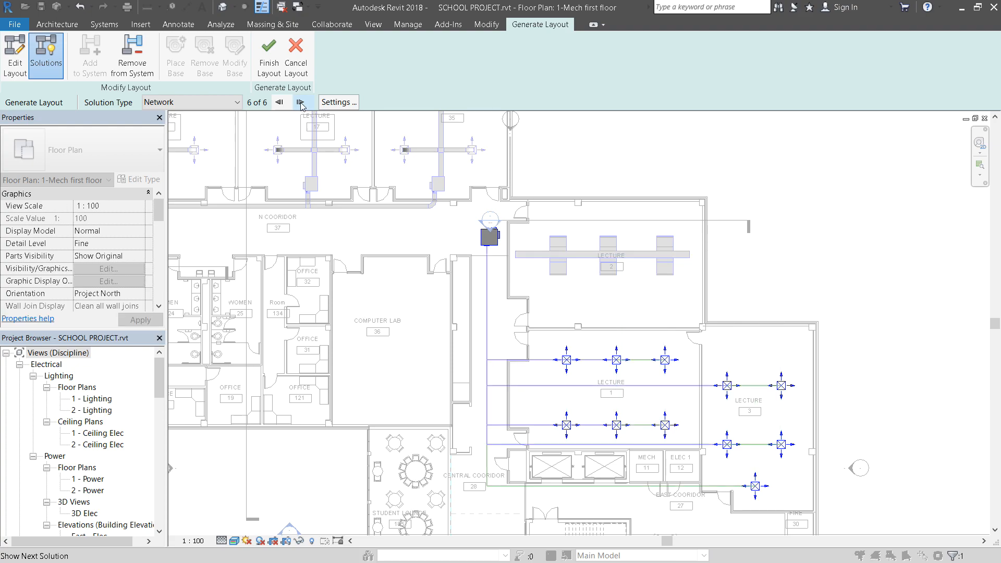
# Switch the solution type to Perimeter and Intersections in turn and compare the duct routes each one proposes.
pyautogui.click(234, 102)
pyautogui.click(160, 125)
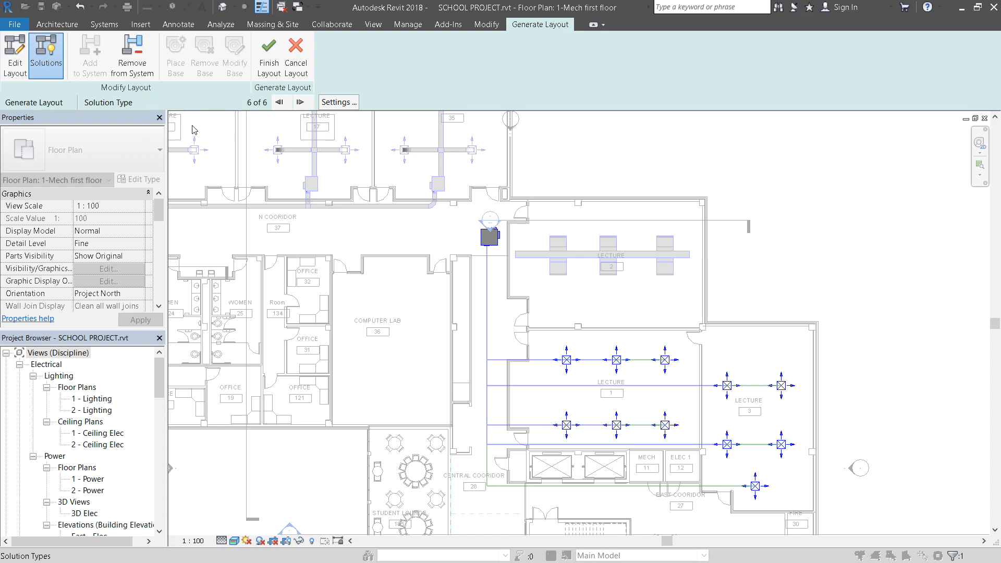
pyautogui.click(300, 103)
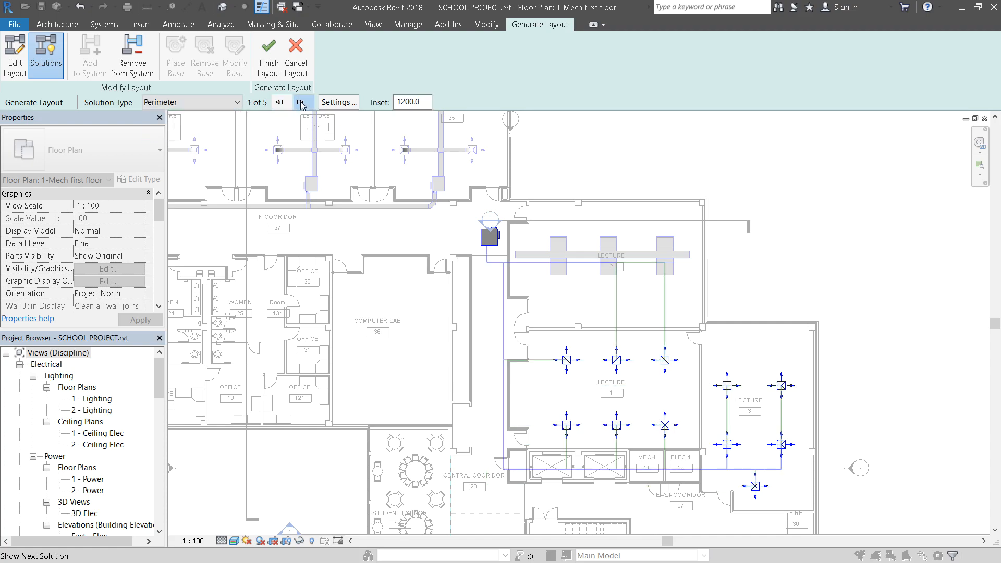
pyautogui.click(301, 103)
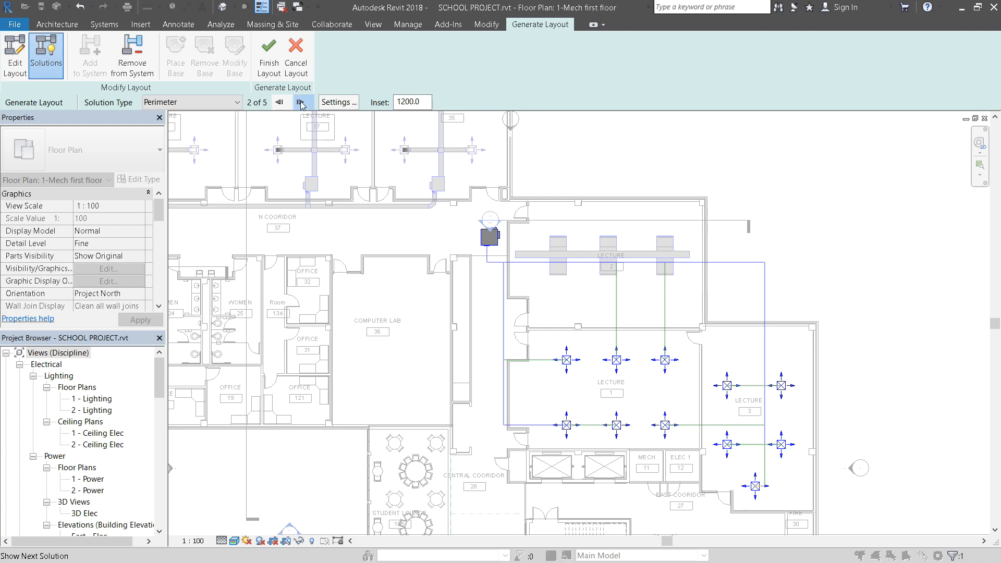
pyautogui.click(300, 103)
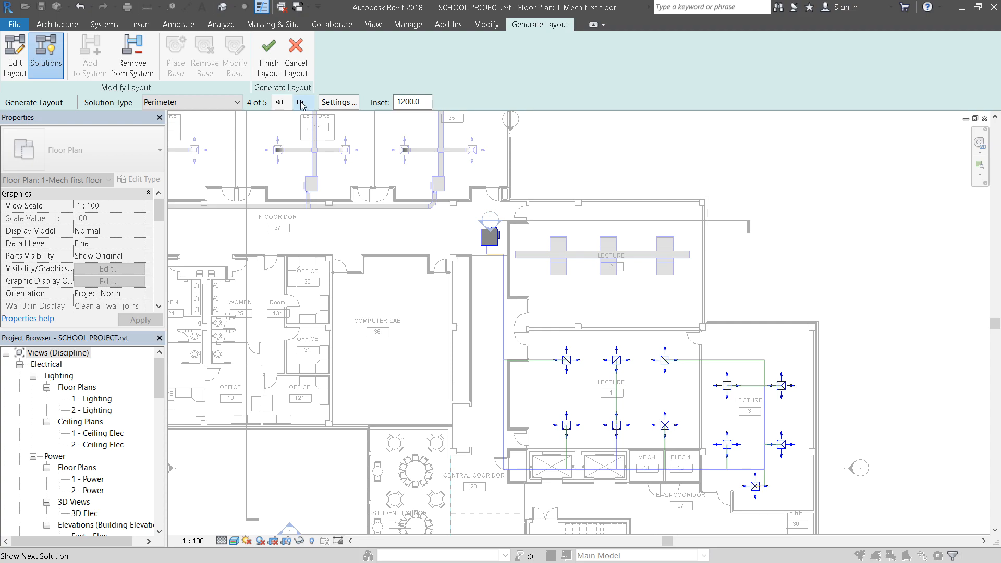
pyautogui.click(300, 103)
pyautogui.click(235, 102)
pyautogui.click(215, 135)
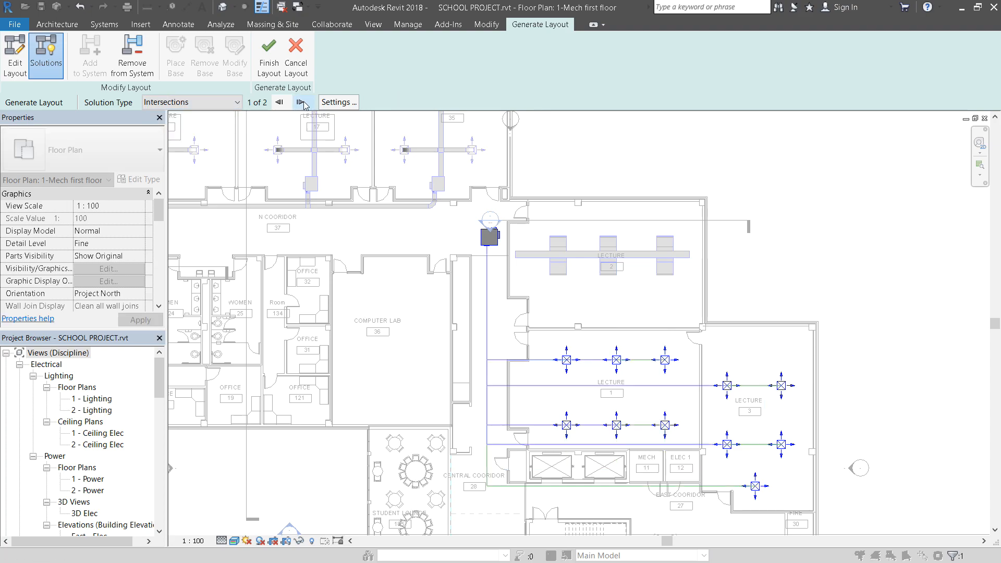
pyautogui.click(301, 102)
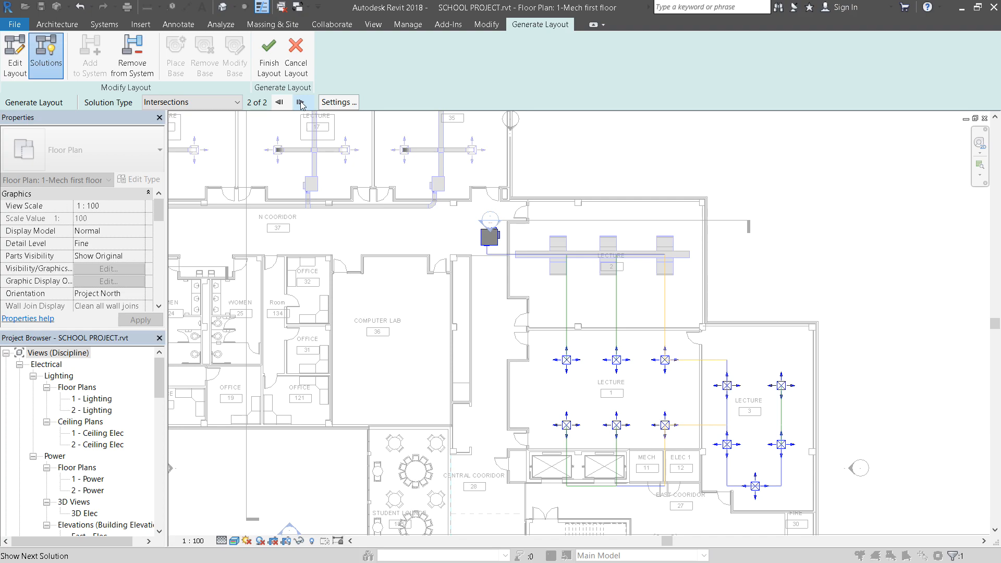
# Choose the Network solution type with solution 1 for the duct layout and check its route through LECTURE 1 and LECTURE 3.
pyautogui.click(228, 104)
pyautogui.click(226, 112)
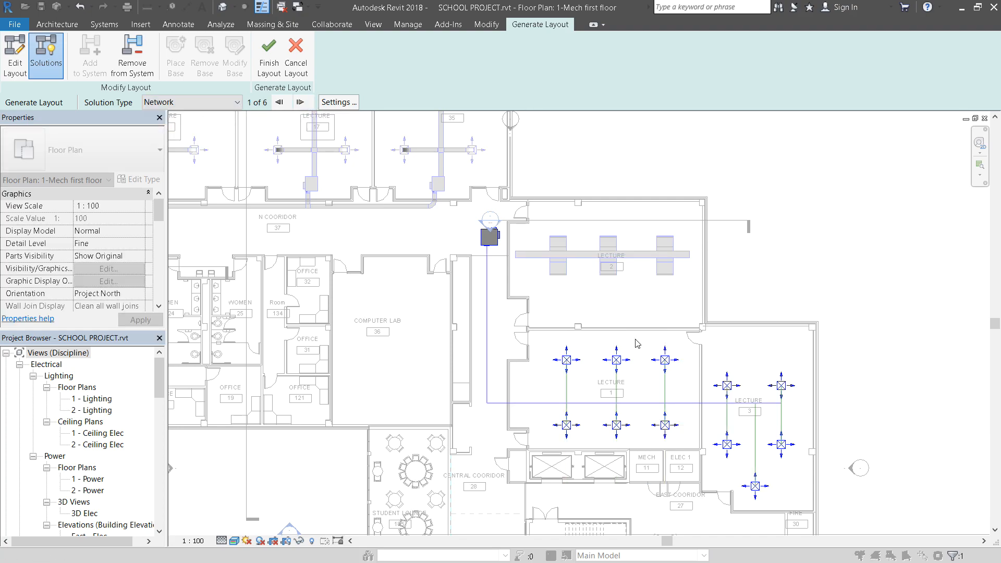
pyautogui.scroll(2, 758, 379)
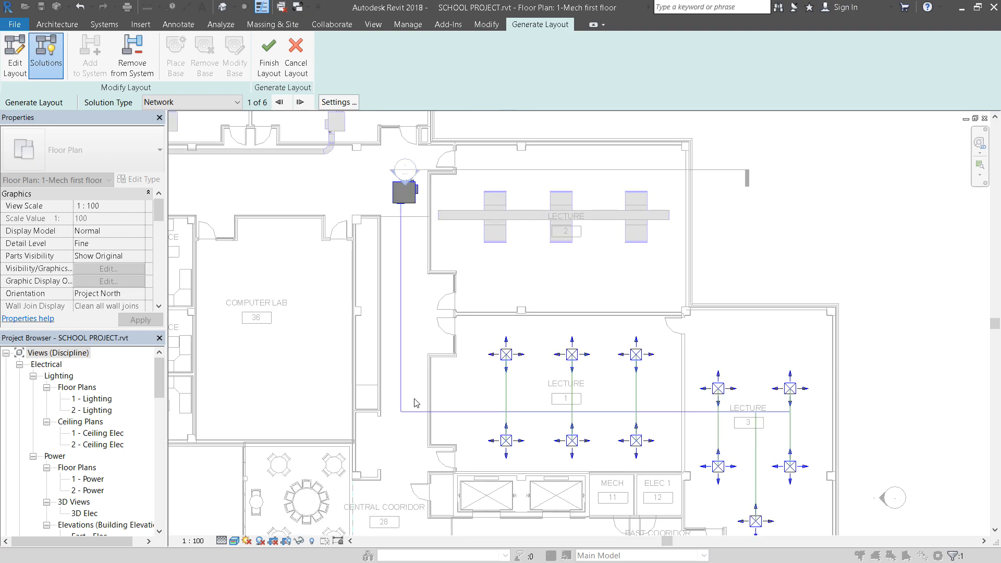
pyautogui.scroll(-1, 628, 379)
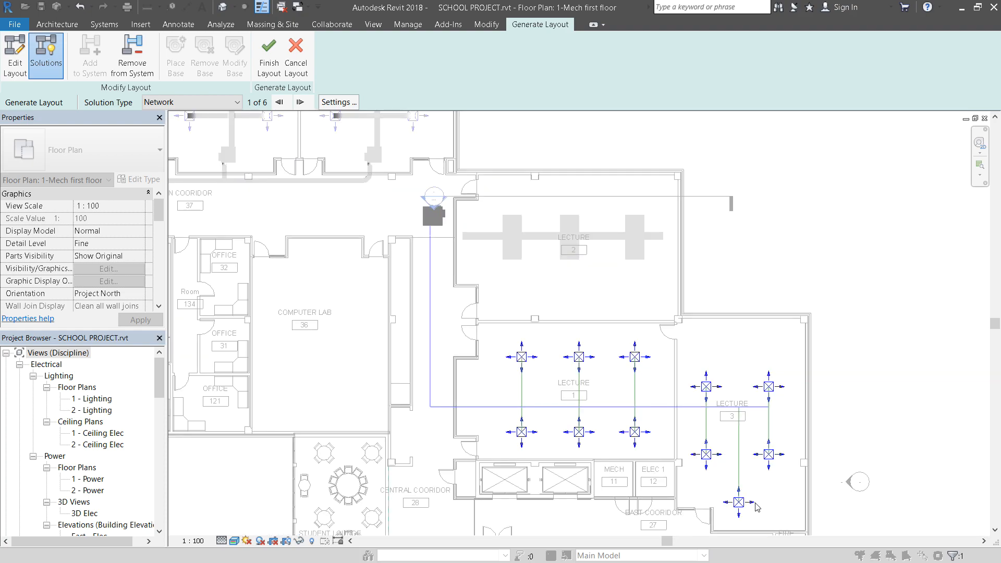
pyautogui.scroll(2, 726, 405)
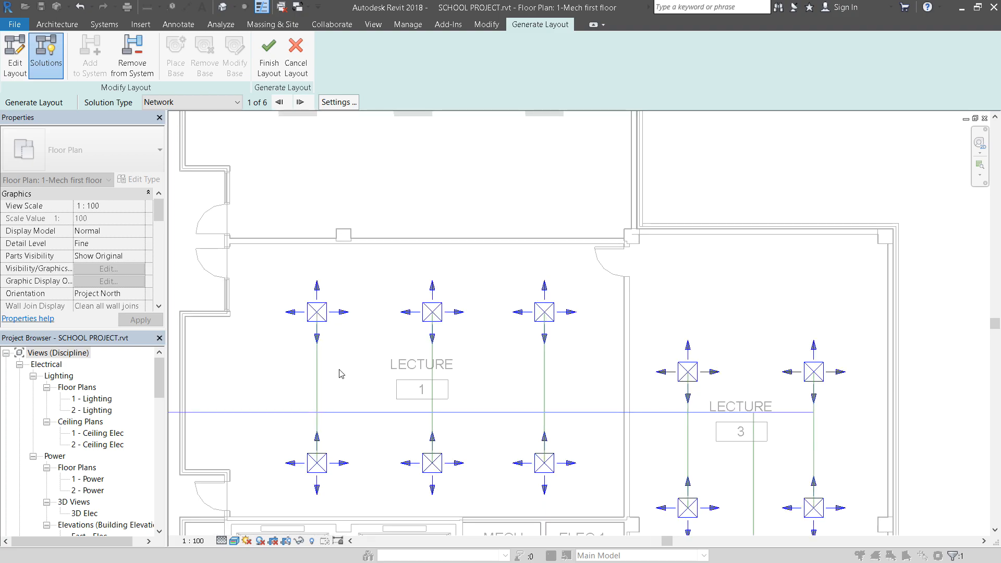
# Set the branch Flex Duct Type to Flex Duct Round : Flex - Round in the layout's duct conversion settings.
pyautogui.click(336, 102)
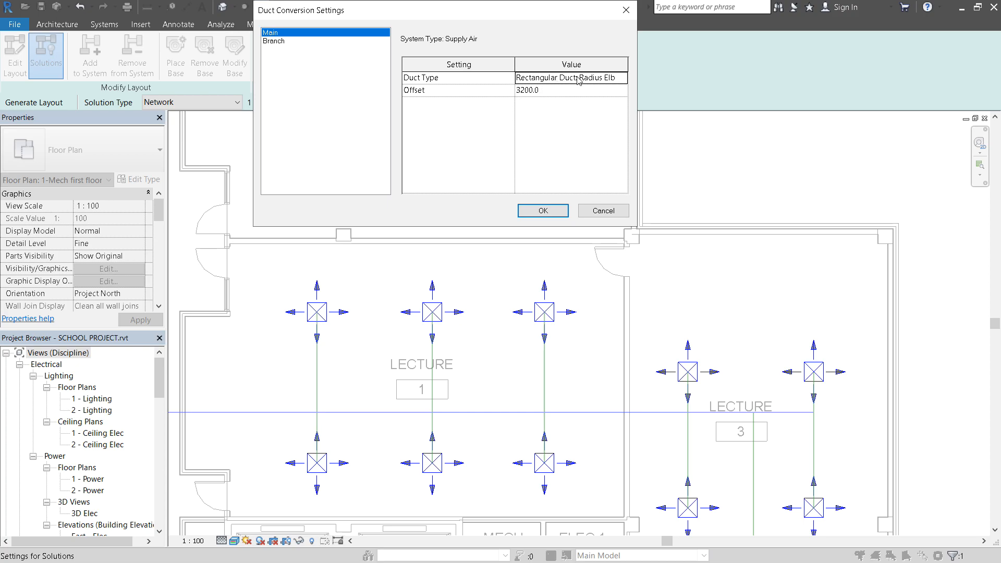
pyautogui.press('Down')
pyautogui.click(568, 104)
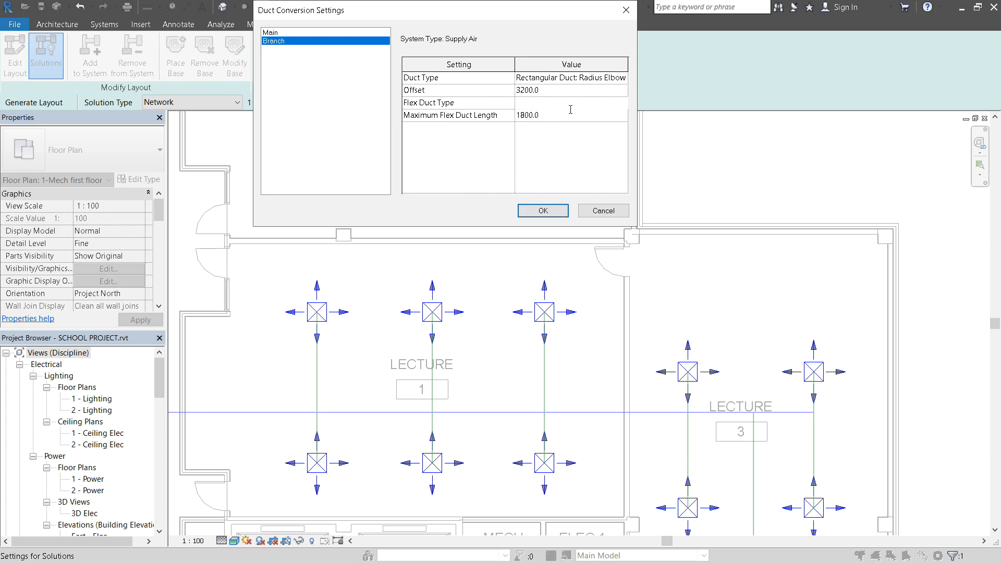
pyautogui.click(623, 103)
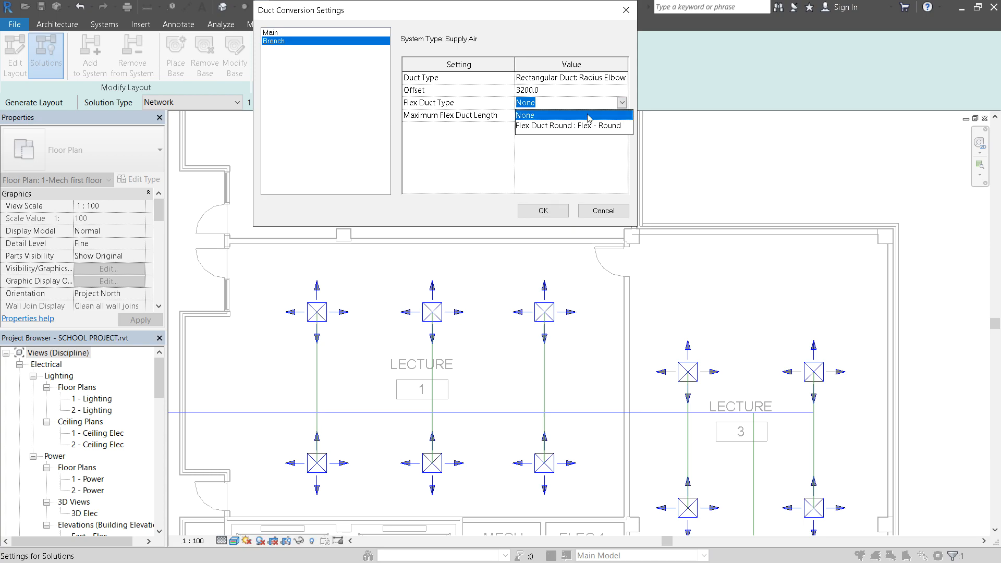
pyautogui.click(570, 123)
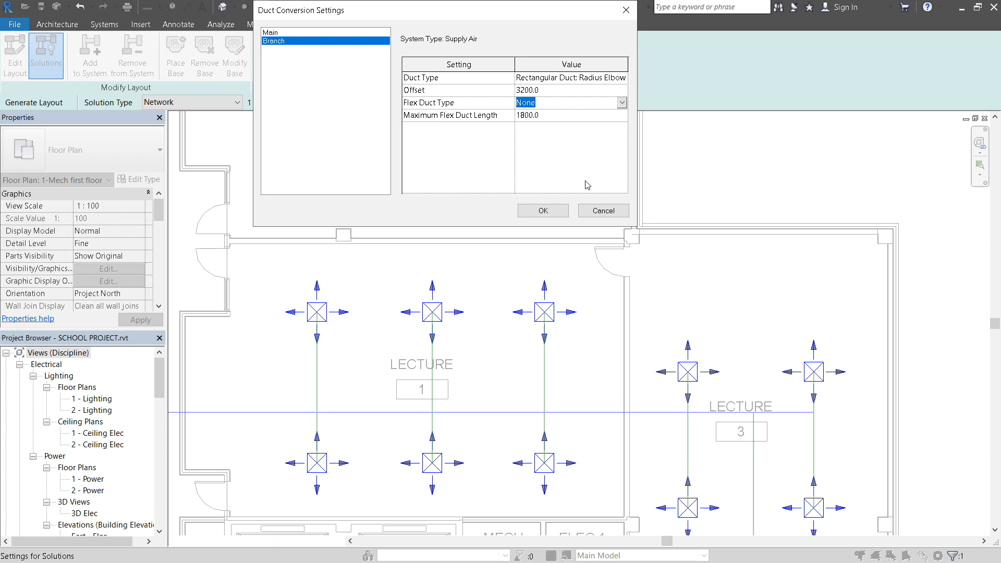
pyautogui.click(548, 116)
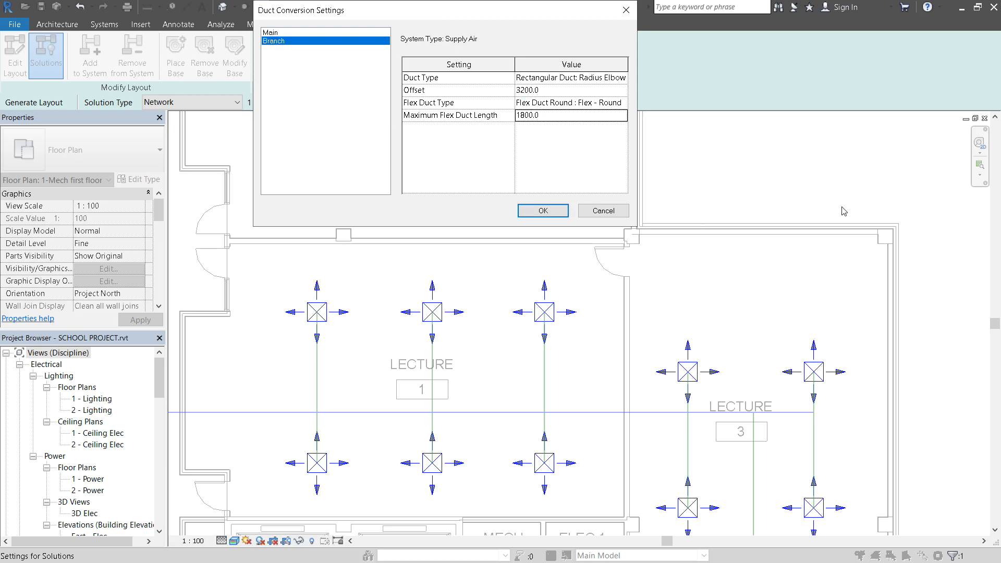
pyautogui.click(543, 211)
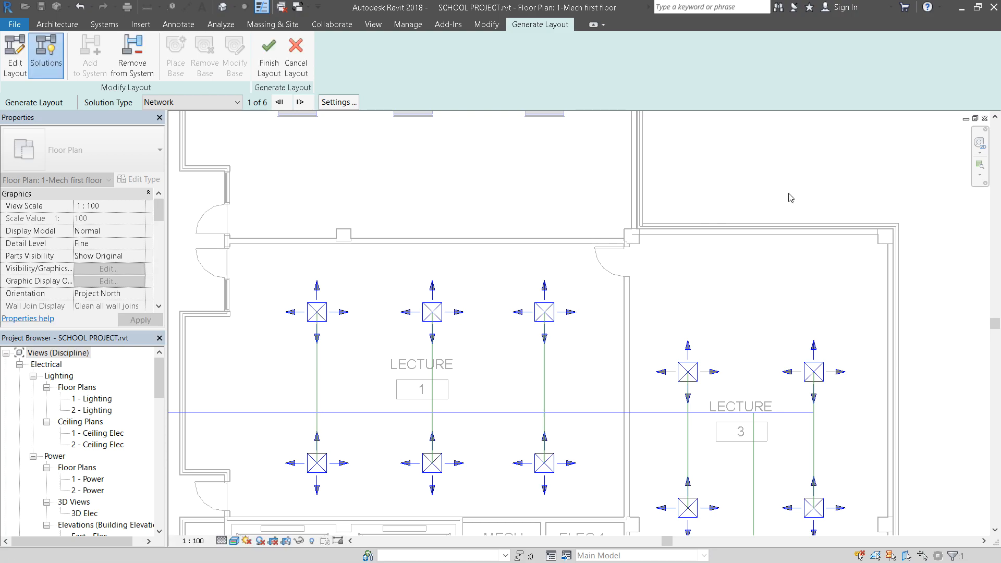
# Finish the layout to generate the supply ducts for LECTURE 1 and LECTURE 3, dismiss the warning and inspect the ductwork.
pyautogui.scroll(-2, 789, 197)
pyautogui.scroll(-1, 791, 197)
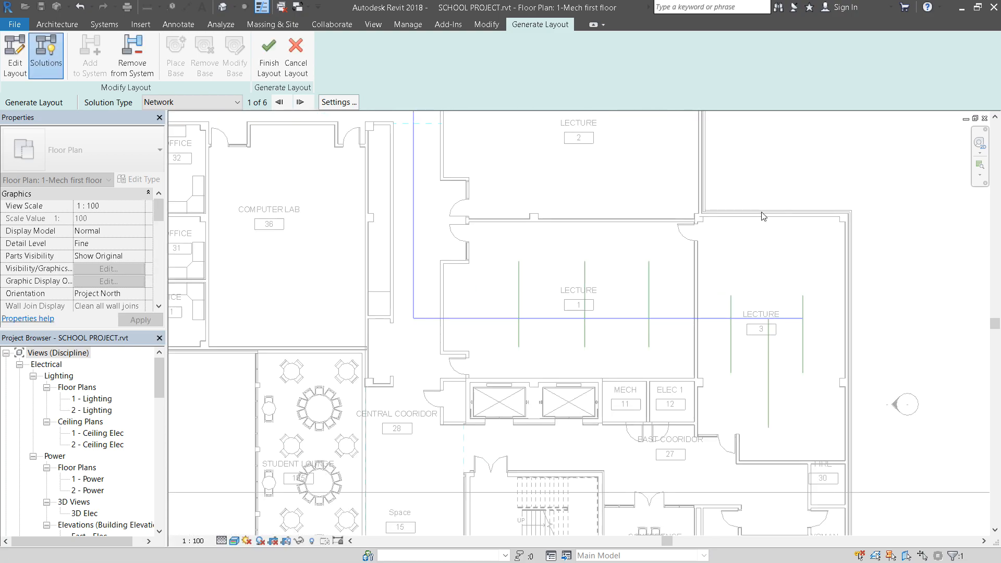
pyautogui.click(270, 60)
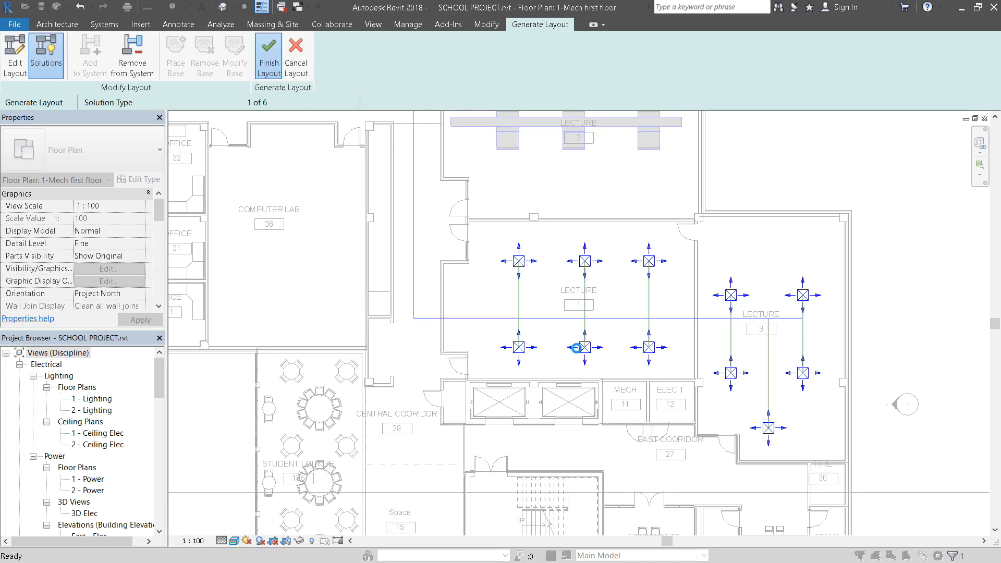
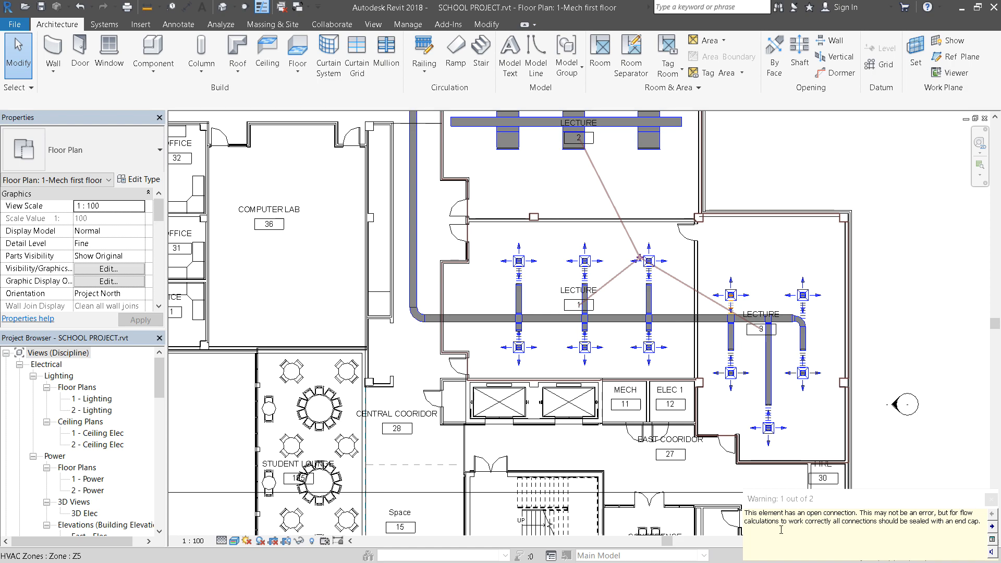
pyautogui.click(991, 500)
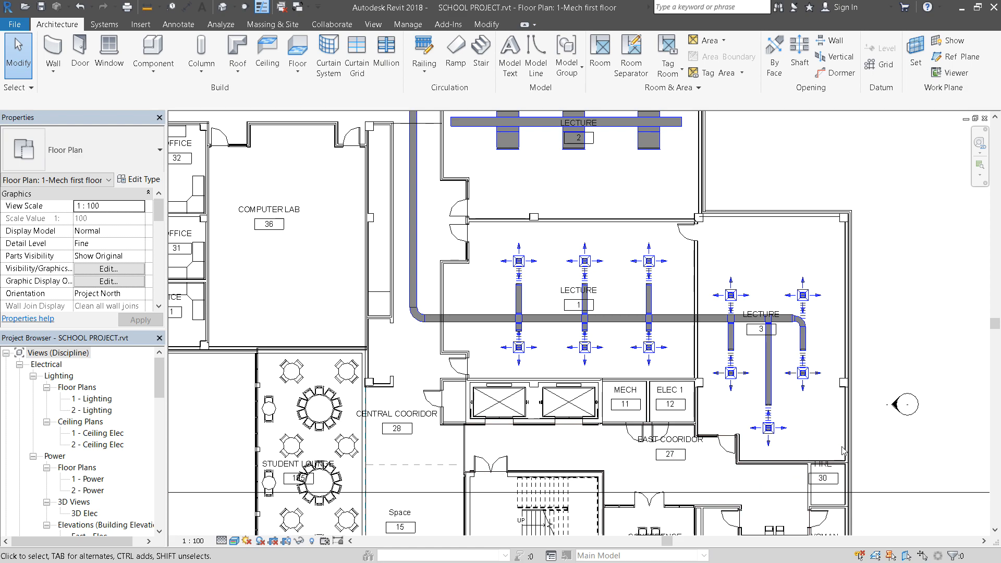
pyautogui.scroll(3, 866, 313)
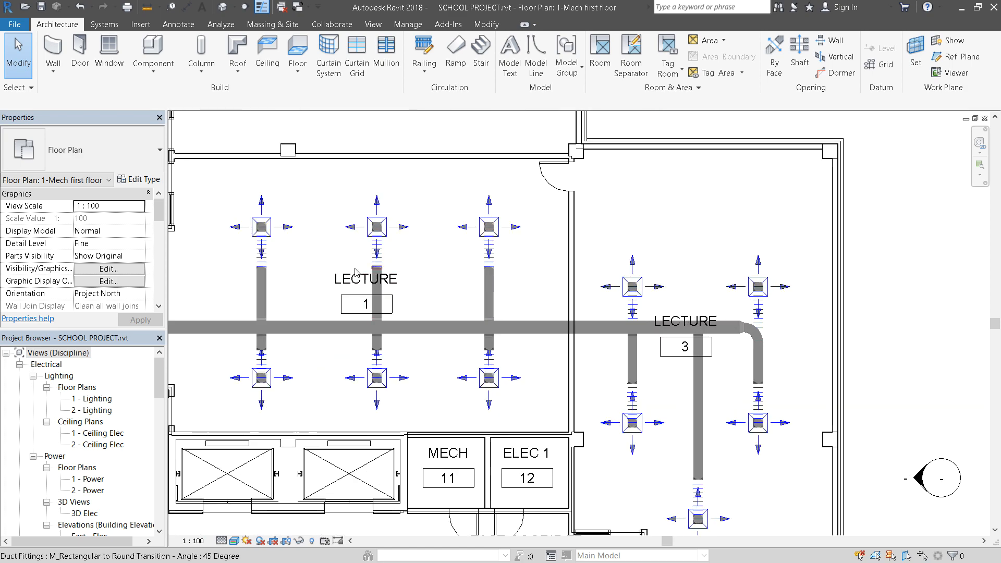
pyautogui.scroll(-3, 960, 337)
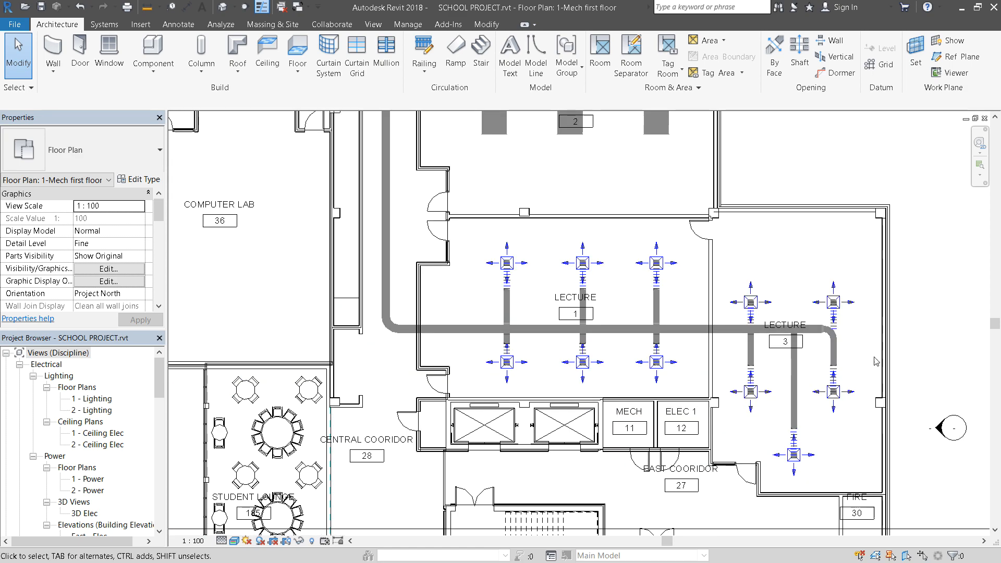
# Select the lecture rooms' ductwork on the floor plan, isolate it in a 3D view with a selection box, and clear the selection.
pyautogui.scroll(-2, 863, 368)
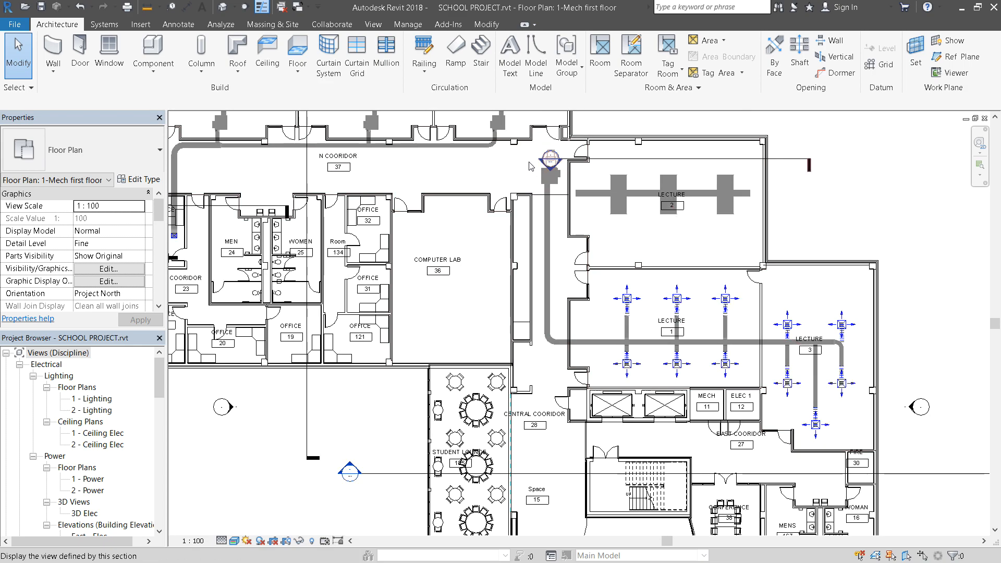
pyautogui.moveTo(561, 182); pyautogui.dragTo(886, 439)
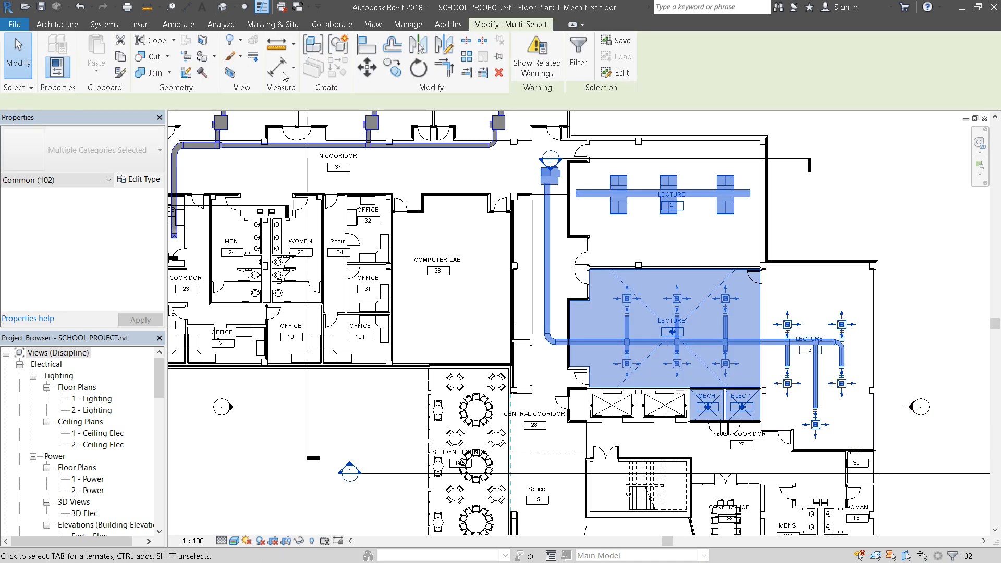
pyautogui.click(233, 79)
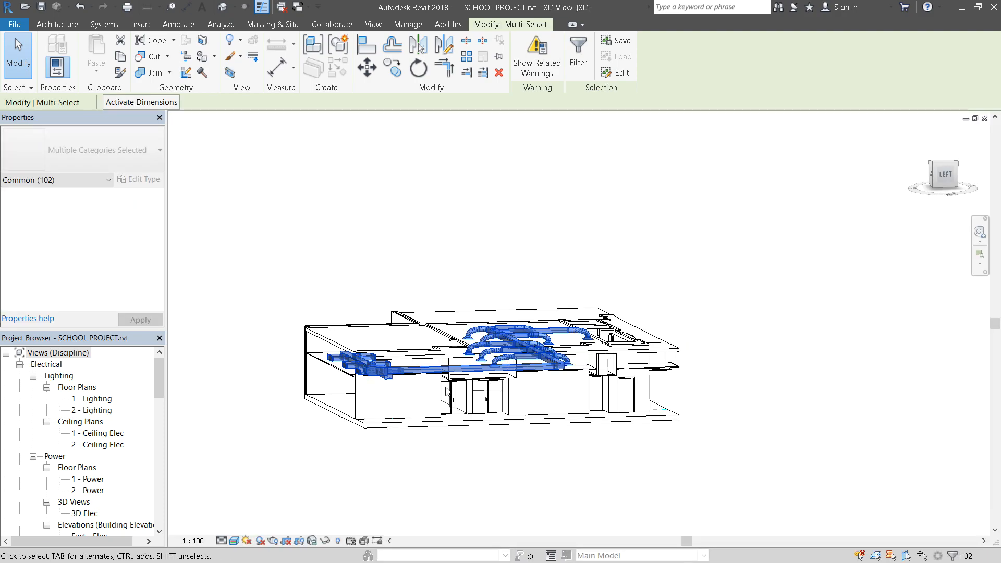
pyautogui.scroll(3, 447, 394)
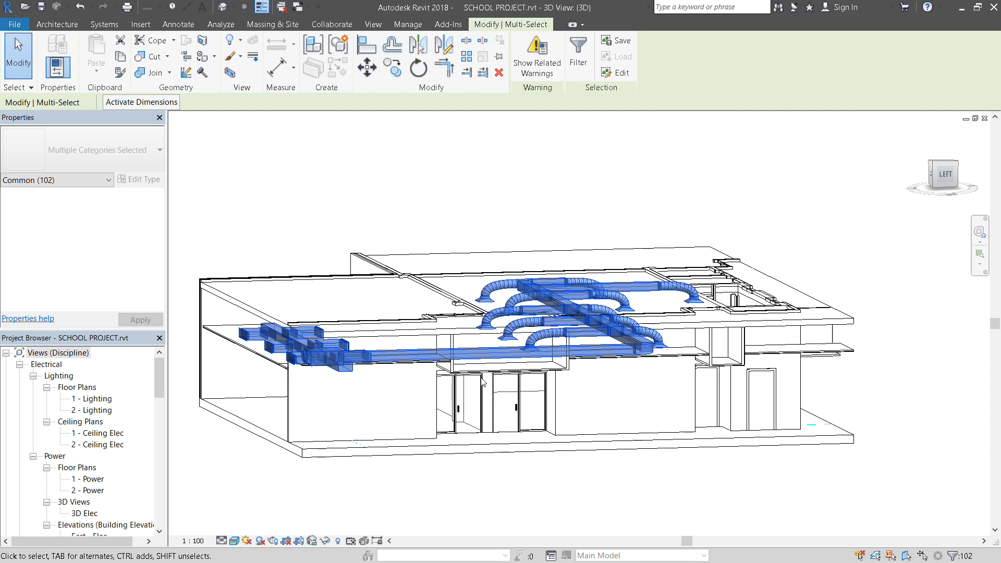
pyautogui.scroll(2, 482, 382)
pyautogui.click(696, 518)
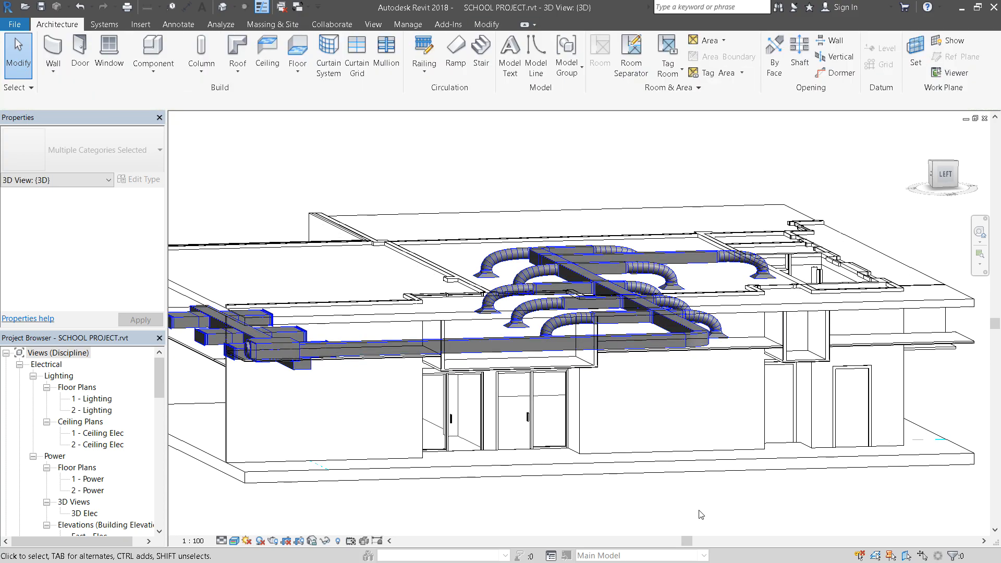
# Examine the generated ductwork from above, checking the flex duct connections along the main duct, especially at its far-end elbow.
pyautogui.keyDown('shift'); pyautogui.moveTo(684, 402); pyautogui.dragTo(741, 499, button='middle'); pyautogui.keyUp('shift')
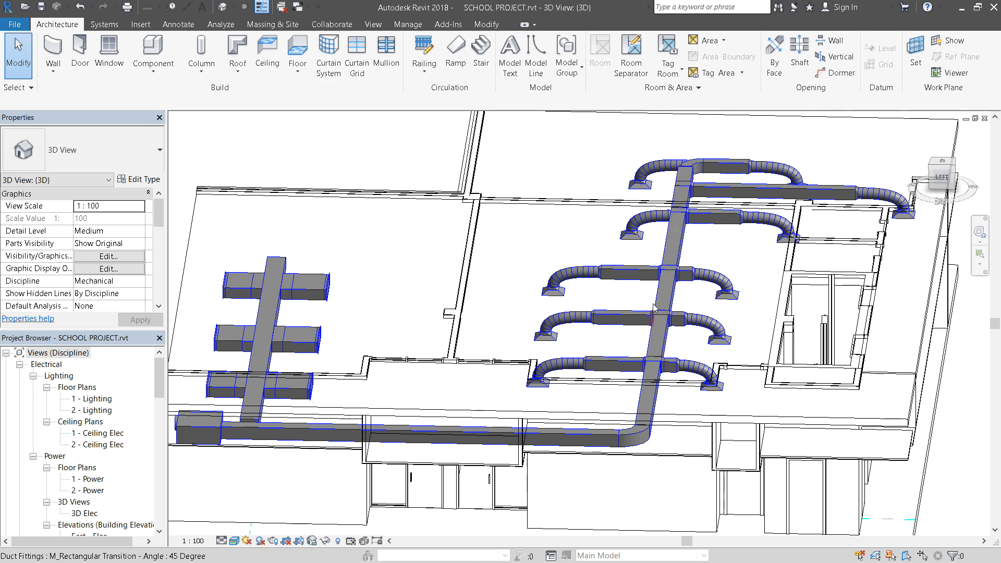
pyautogui.scroll(-3, 782, 404)
pyautogui.scroll(3, 708, 323)
pyautogui.scroll(2, 708, 323)
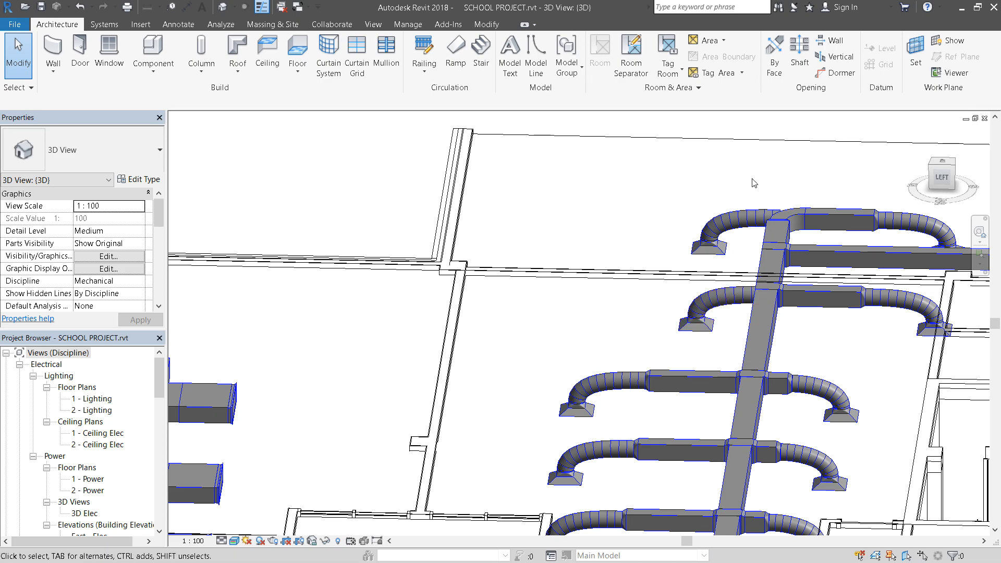
pyautogui.scroll(-5, 699, 154)
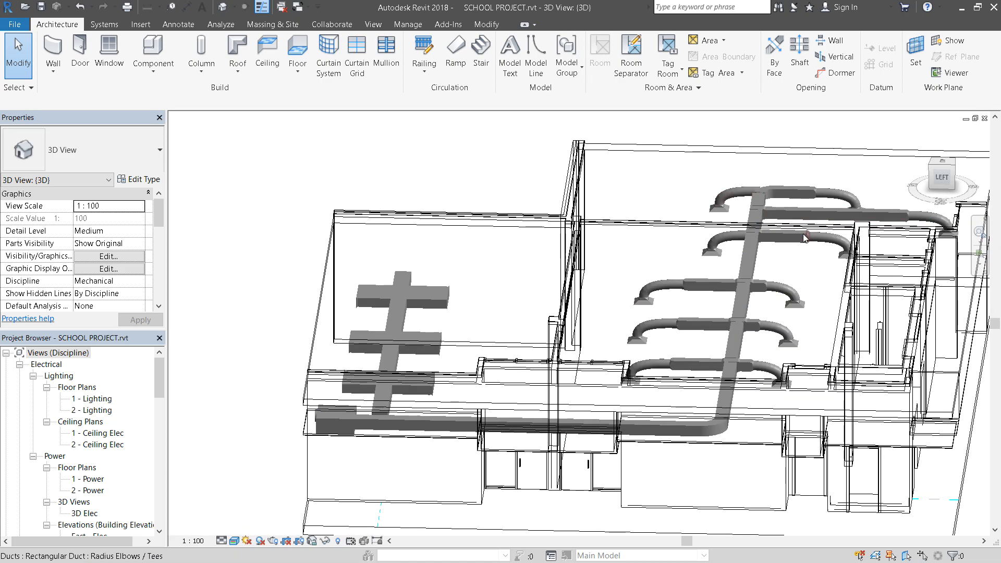
pyautogui.scroll(-2, 778, 277)
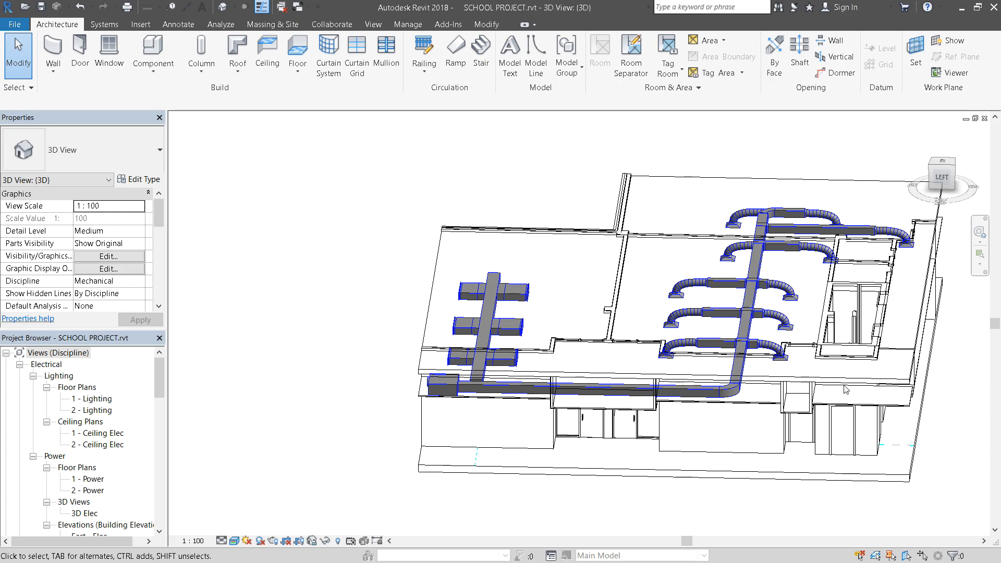
pyautogui.scroll(3, 836, 380)
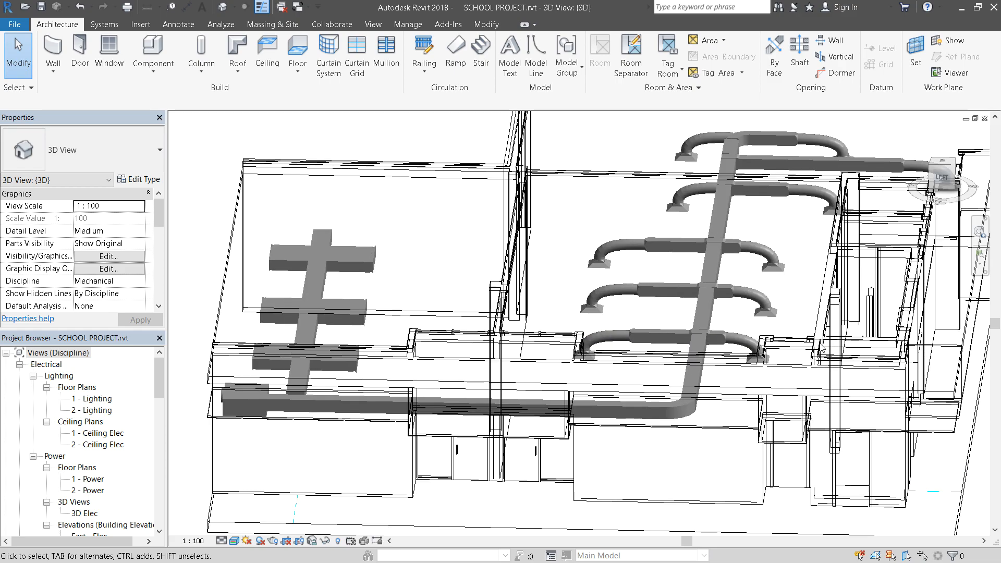
pyautogui.scroll(-2, 796, 371)
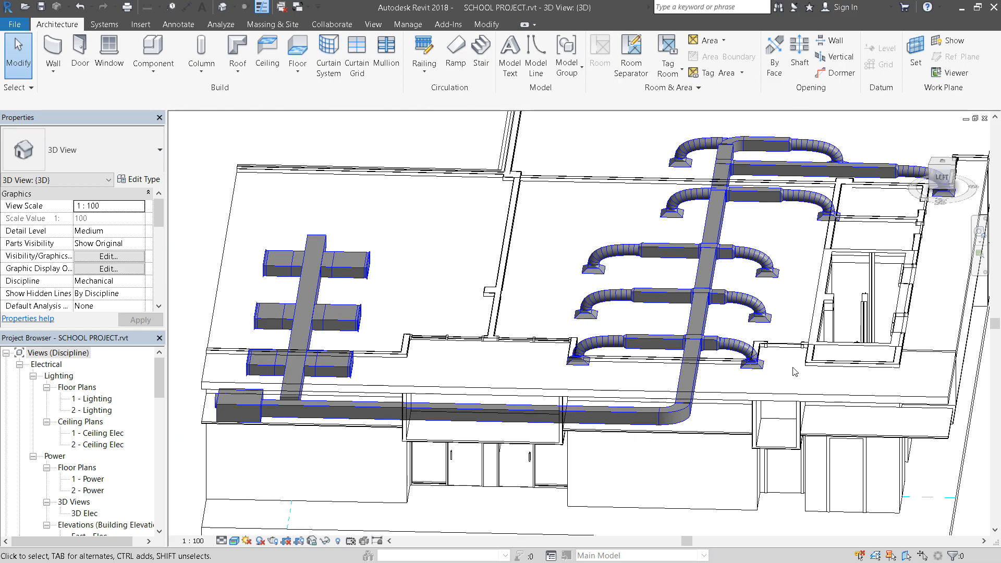
pyautogui.scroll(3, 787, 360)
pyautogui.keyDown('shift'); pyautogui.moveTo(777, 337); pyautogui.dragTo(770, 390, button='middle'); pyautogui.keyUp('shift')
pyautogui.scroll(-4, 771, 390)
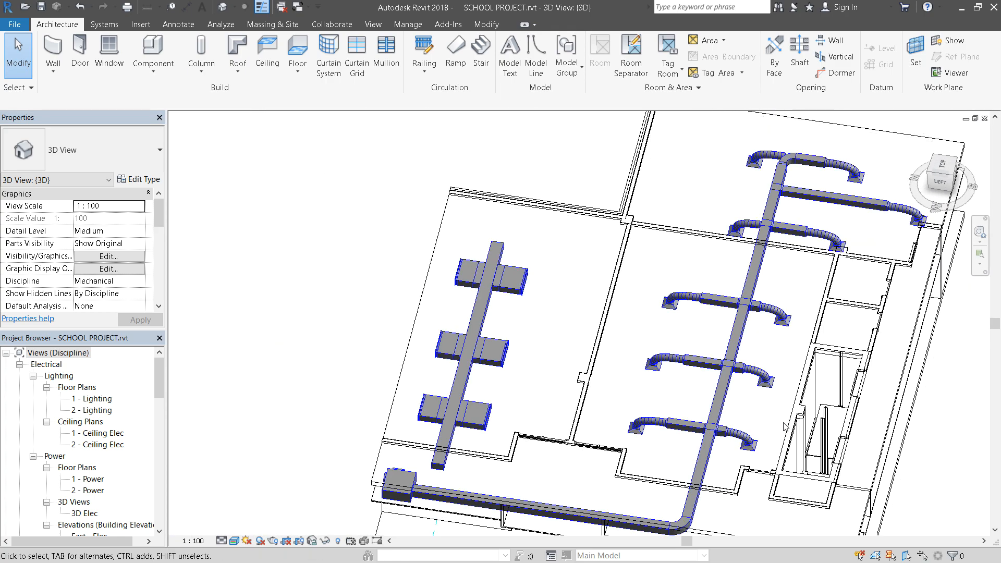
pyautogui.scroll(5, 797, 188)
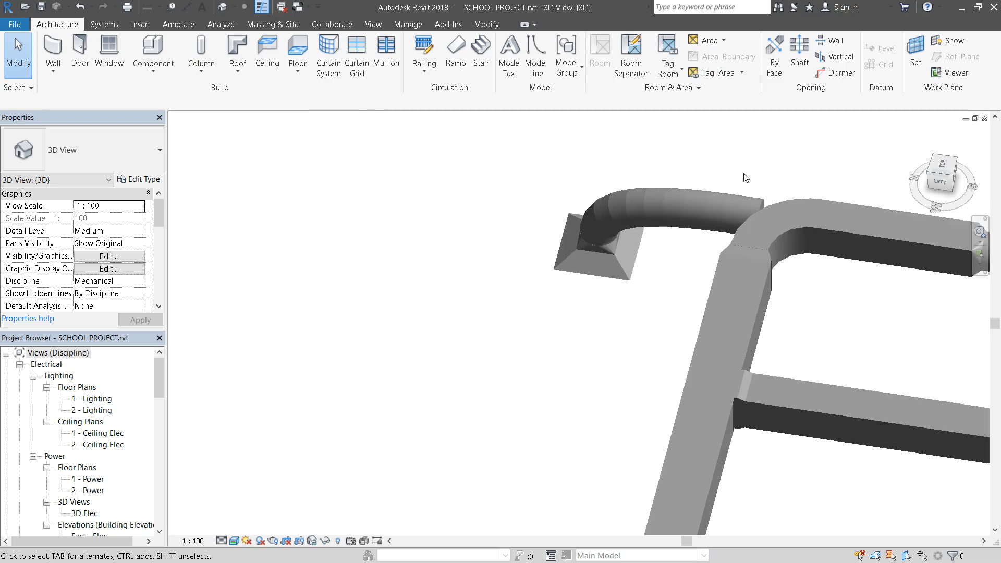
pyautogui.scroll(3, 744, 174)
pyautogui.scroll(-3, 657, 259)
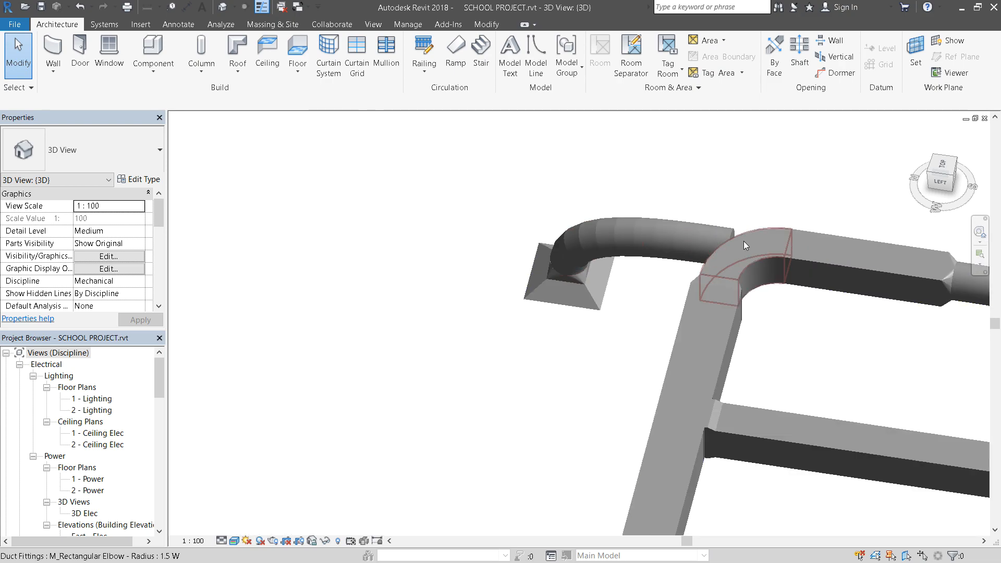
pyautogui.scroll(-4, 754, 256)
pyautogui.scroll(-3, 754, 265)
# Convert the rectangular elbow at the far end of the main duct into a tee facing the unconnected diffuser.
pyautogui.scroll(2, 760, 255)
pyautogui.scroll(5, 761, 254)
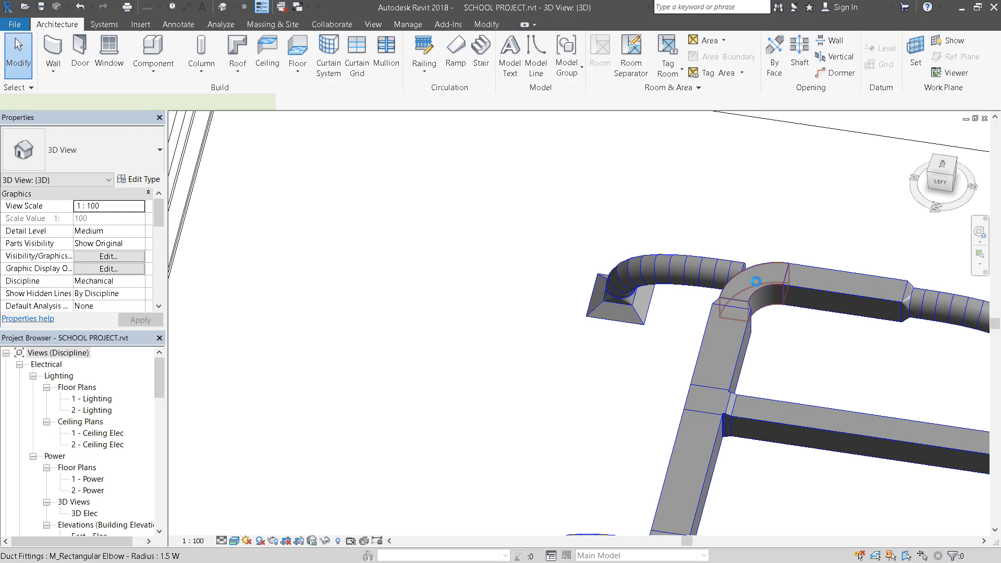
pyautogui.click(756, 282)
pyautogui.scroll(2, 757, 264)
pyautogui.scroll(2, 660, 292)
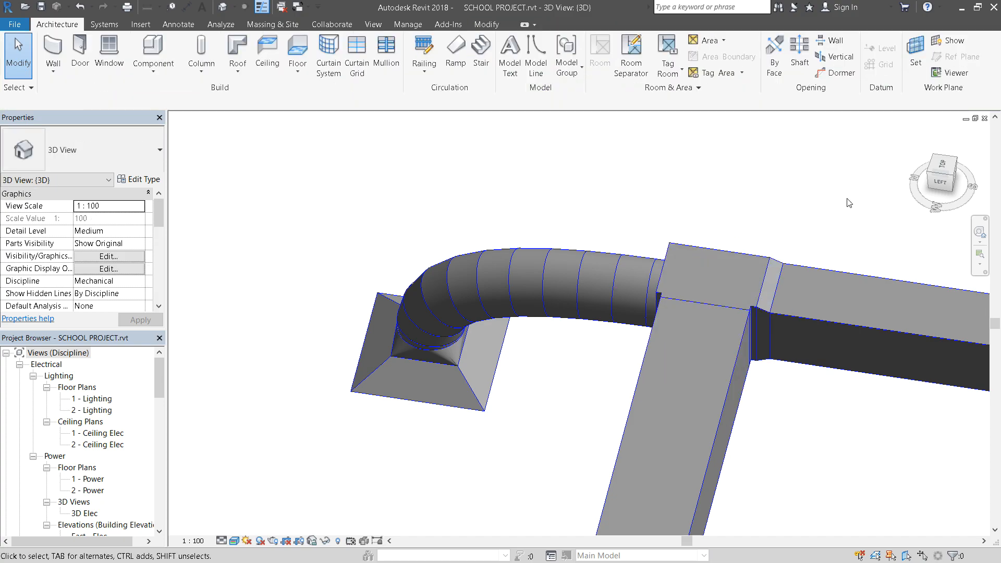
# Try to attach the end diffuser's flex duct to the open side of the tee.
pyautogui.click(631, 292)
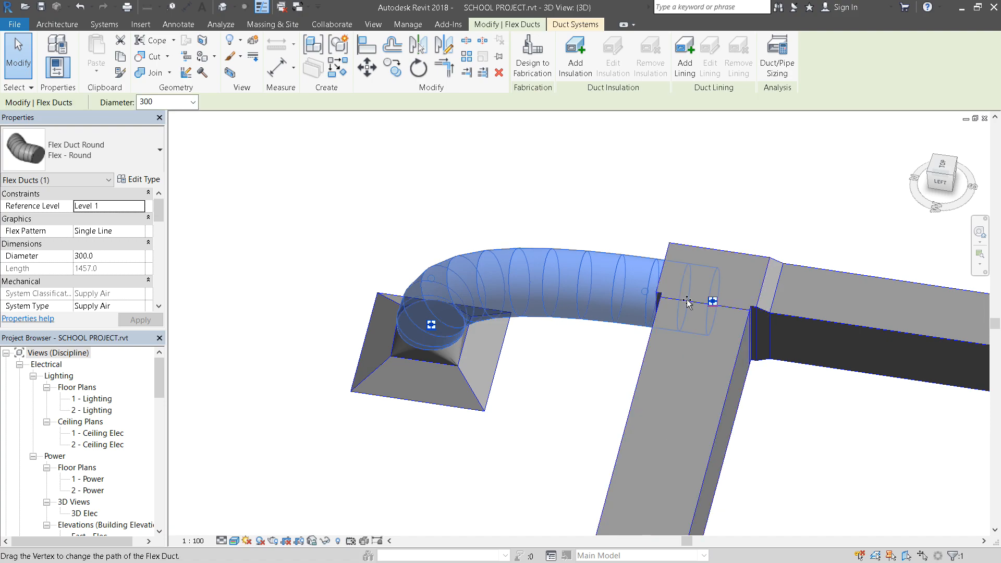
pyautogui.moveTo(643, 298); pyautogui.dragTo(705, 272)
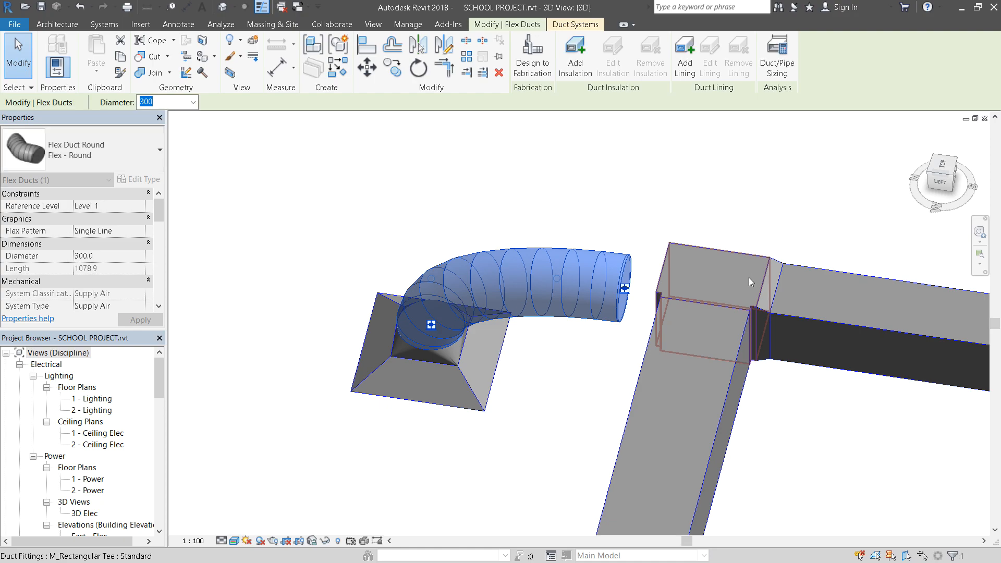
pyautogui.keyDown('shift'); pyautogui.moveTo(777, 240); pyautogui.dragTo(838, 167, button='middle'); pyautogui.keyUp('shift')
pyautogui.scroll(4, 658, 224)
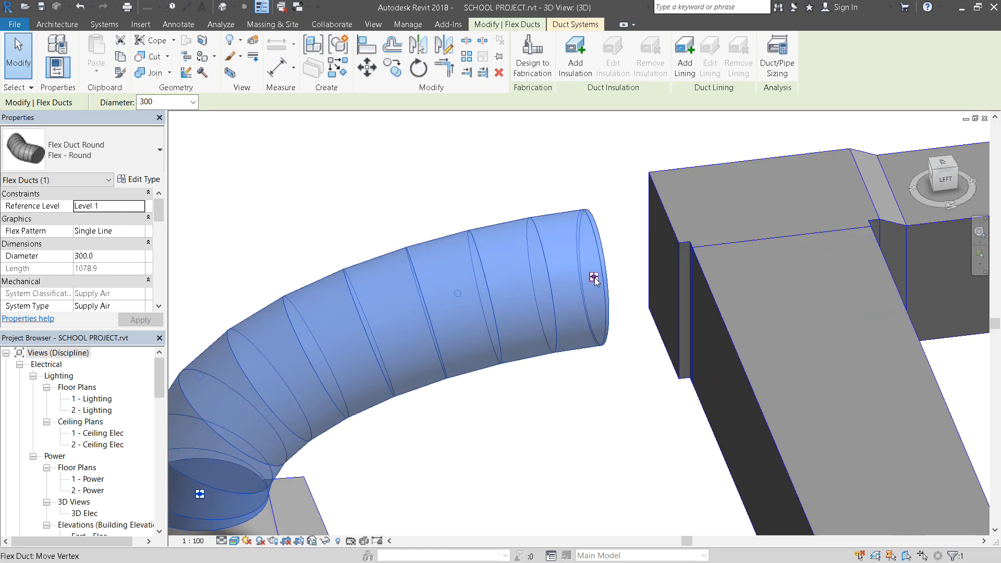
pyautogui.moveTo(594, 278); pyautogui.dragTo(670, 264)
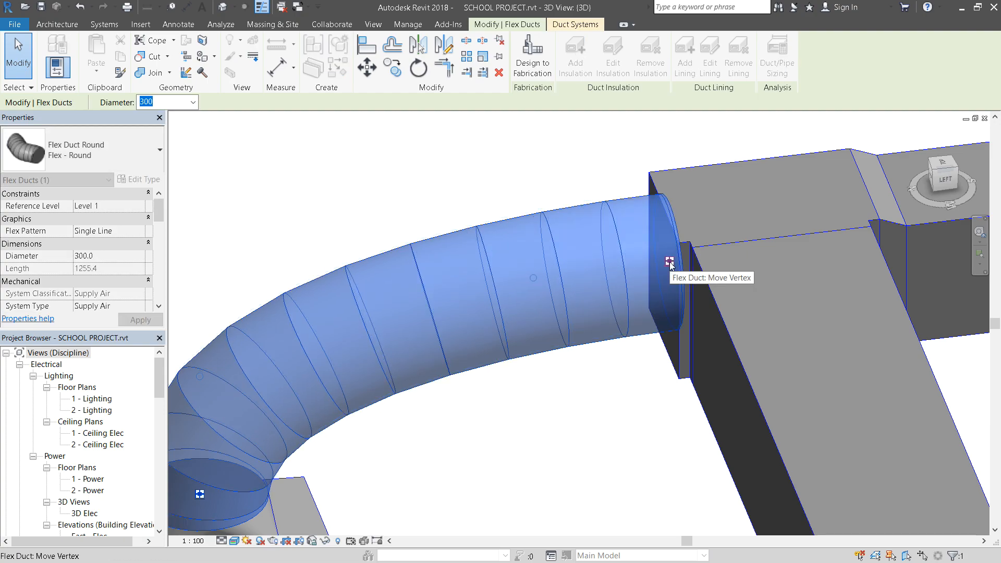
pyautogui.keyDown('shift'); pyautogui.moveTo(766, 359); pyautogui.dragTo(701, 270, button='middle'); pyautogui.keyUp('shift')
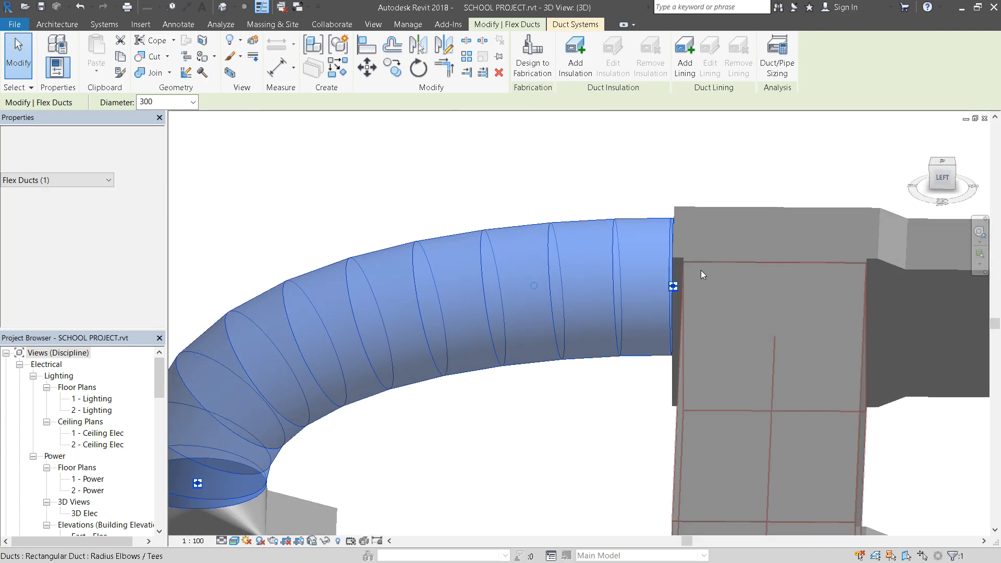
pyautogui.click(633, 185)
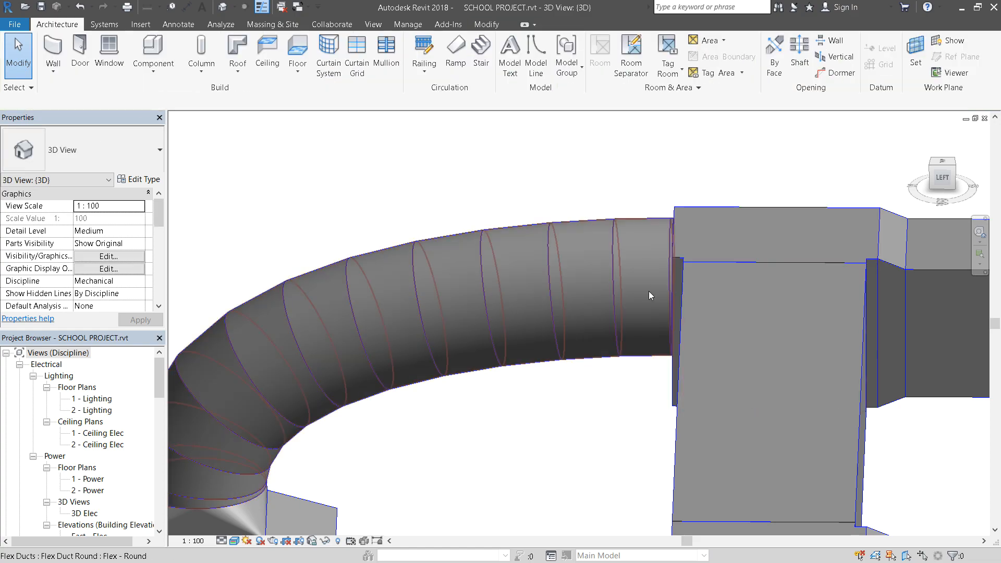
# Pull the flex duct's end back and shift the rectangular tee away from it, to an offset of about 3210 mm.
pyautogui.click(662, 286)
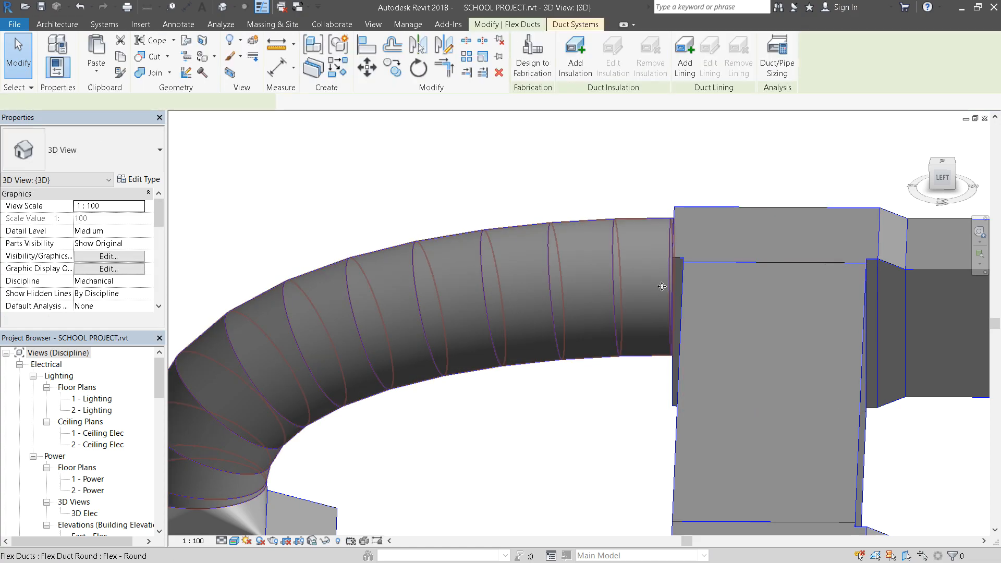
pyautogui.moveTo(674, 286); pyautogui.dragTo(614, 426)
pyautogui.keyDown('shift'); pyautogui.moveTo(629, 439); pyautogui.dragTo(720, 399, button='middle'); pyautogui.keyUp('shift')
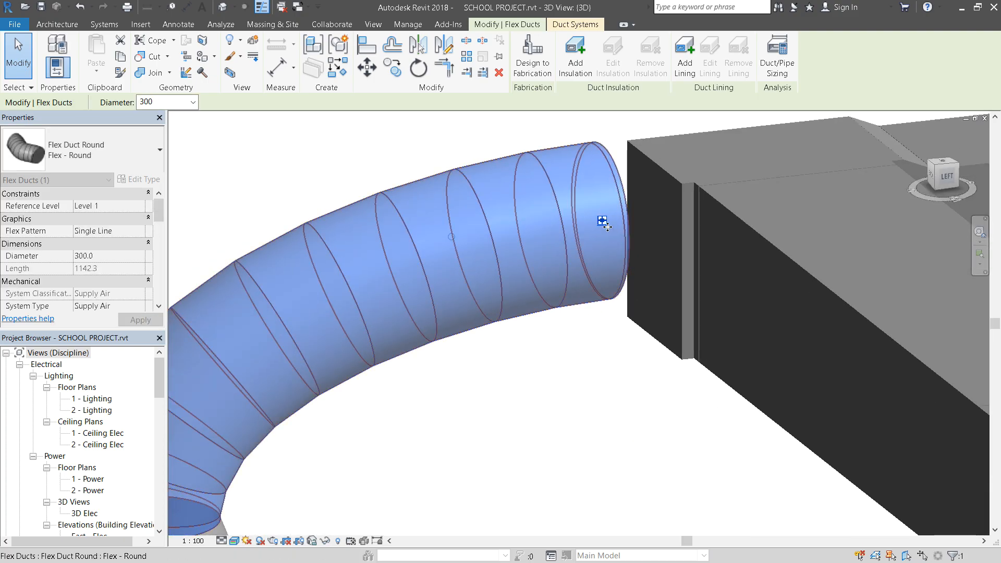
pyautogui.click(656, 249)
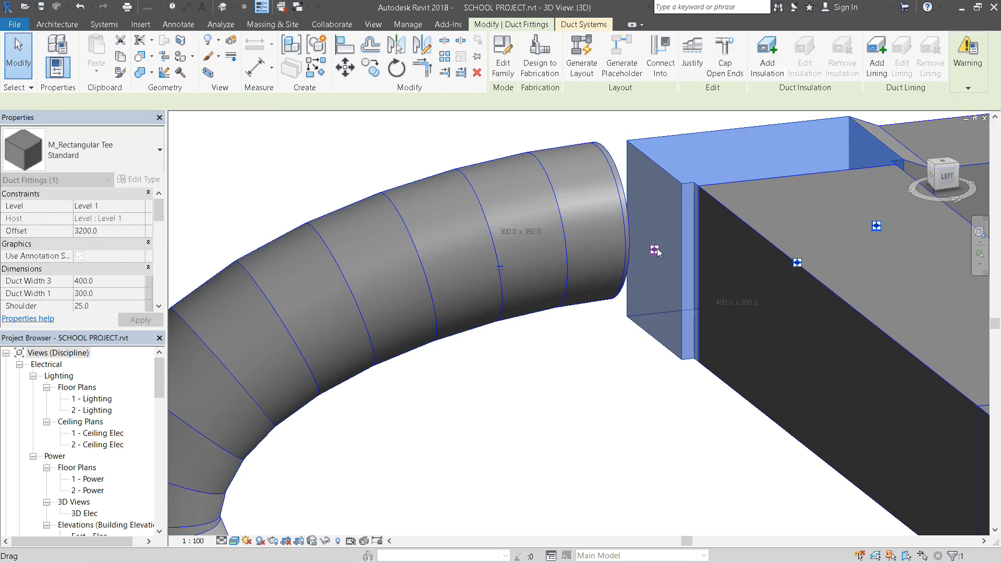
pyautogui.moveTo(656, 251); pyautogui.dragTo(678, 243)
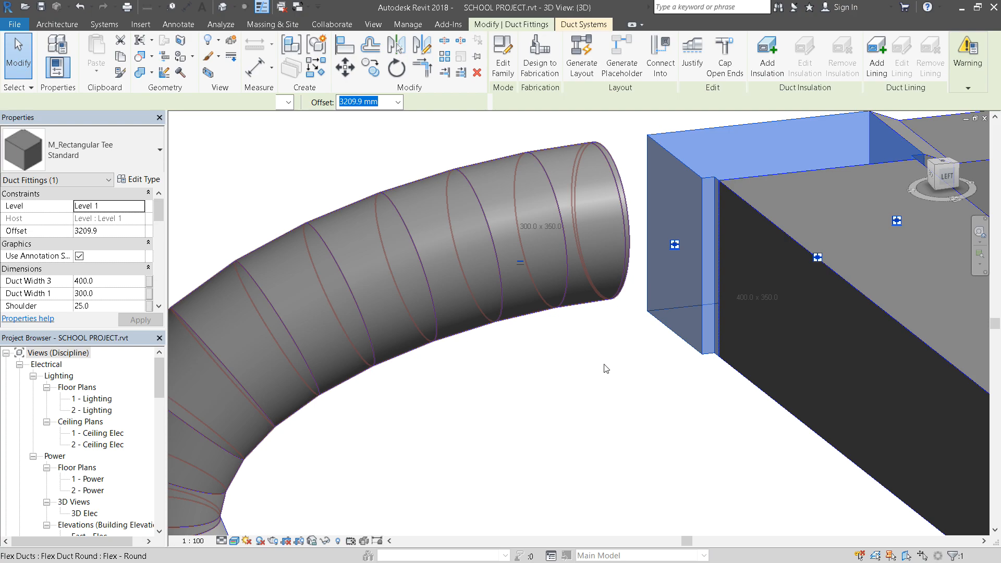
# Connect the flex duct's free end to the tee's open connector and check the joint.
pyautogui.click(622, 225)
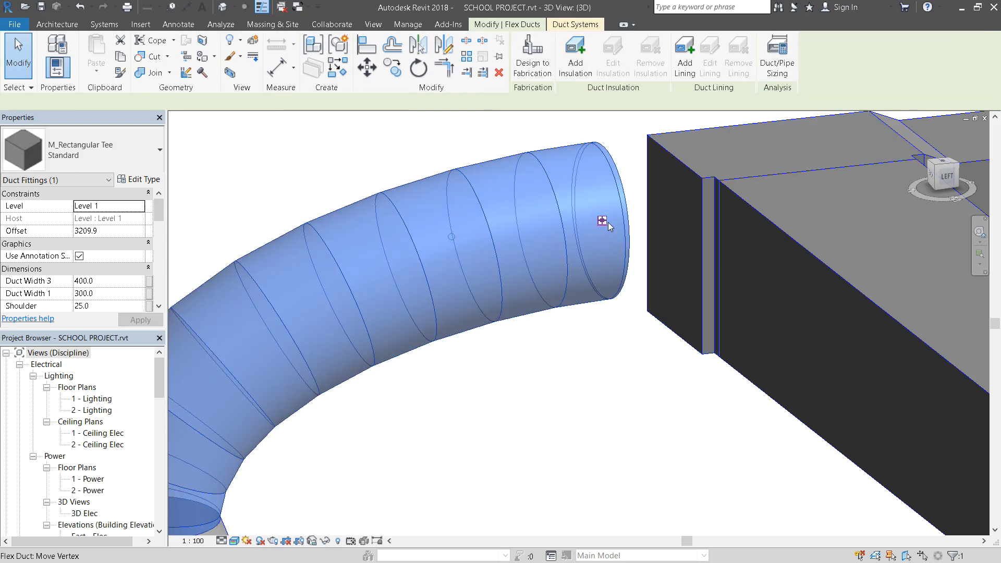
pyautogui.moveTo(603, 221)
pyautogui.mouseDown()
pyautogui.moveTo(626, 254)
pyautogui.moveTo(665, 270)
pyautogui.moveTo(693, 249)
pyautogui.moveTo(784, 225)
pyautogui.moveTo(671, 249)
pyautogui.mouseUp()
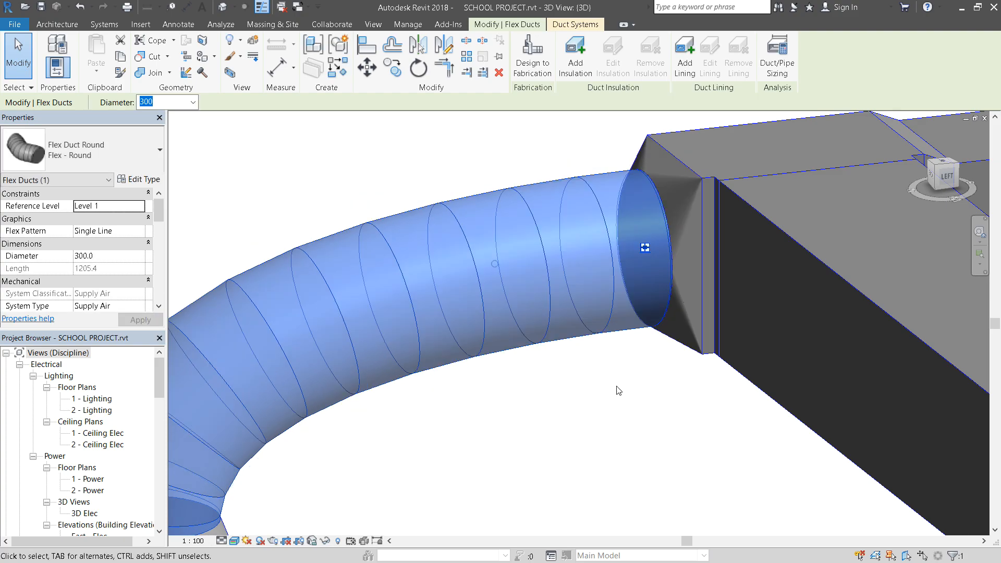
pyautogui.scroll(2, 536, 452)
pyautogui.scroll(-1, 524, 453)
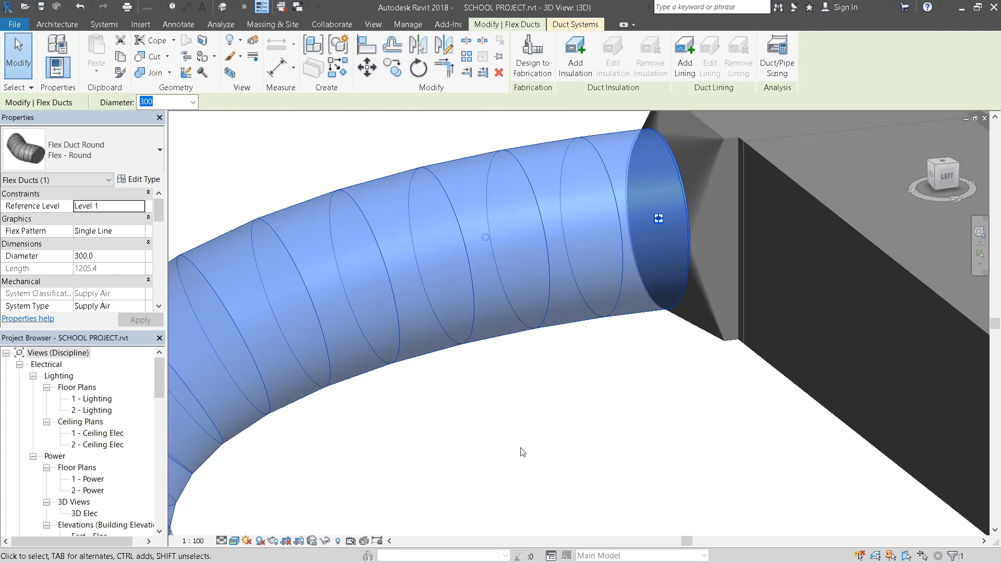
# Examine the repaired end connection and the whole duct run through LECTURE 1 and LECTURE 3 in the 3D view.
pyautogui.scroll(-6, 391, 125)
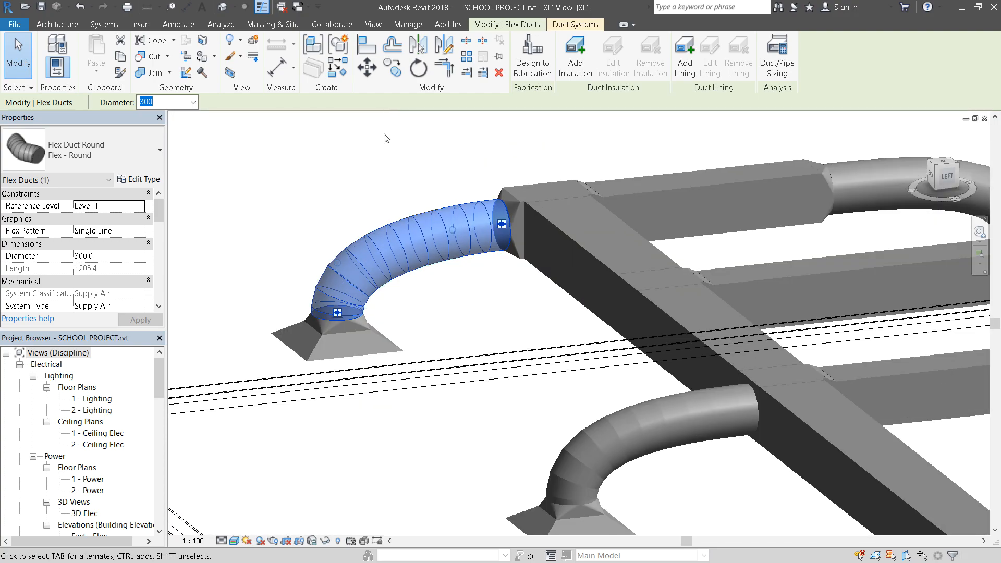
pyautogui.scroll(-1, 386, 138)
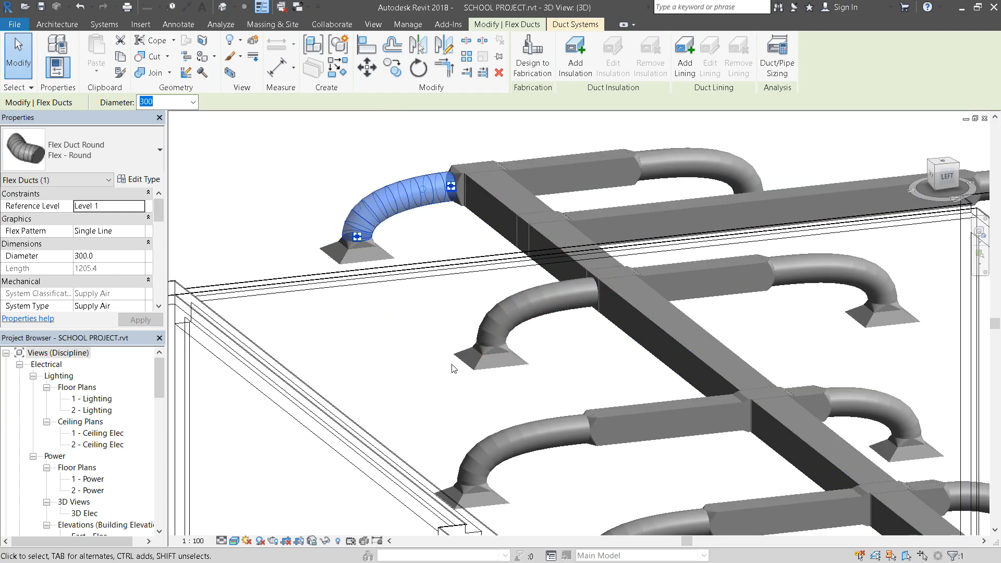
pyautogui.scroll(-3, 453, 368)
pyautogui.scroll(2, 509, 364)
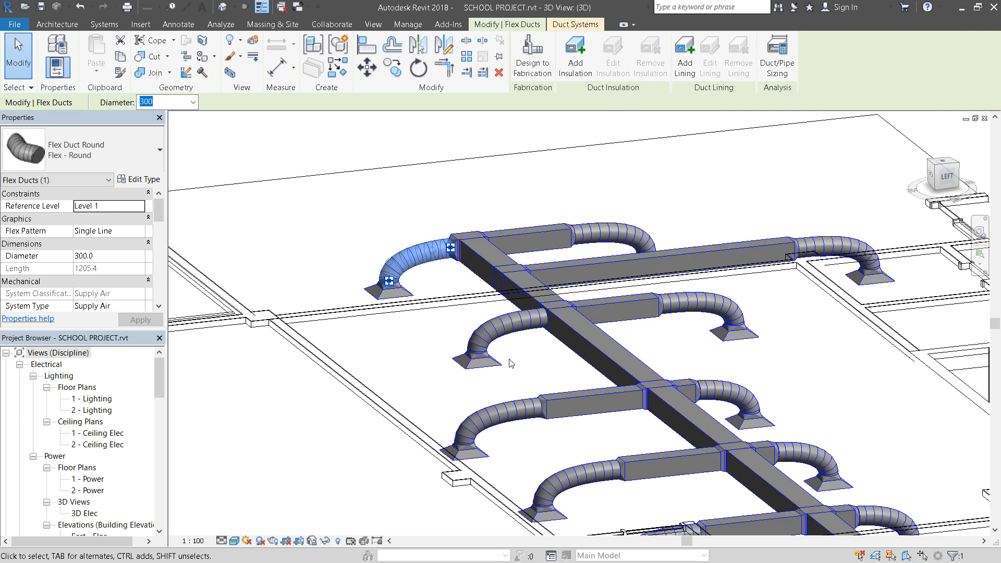
pyautogui.scroll(-1, 867, 351)
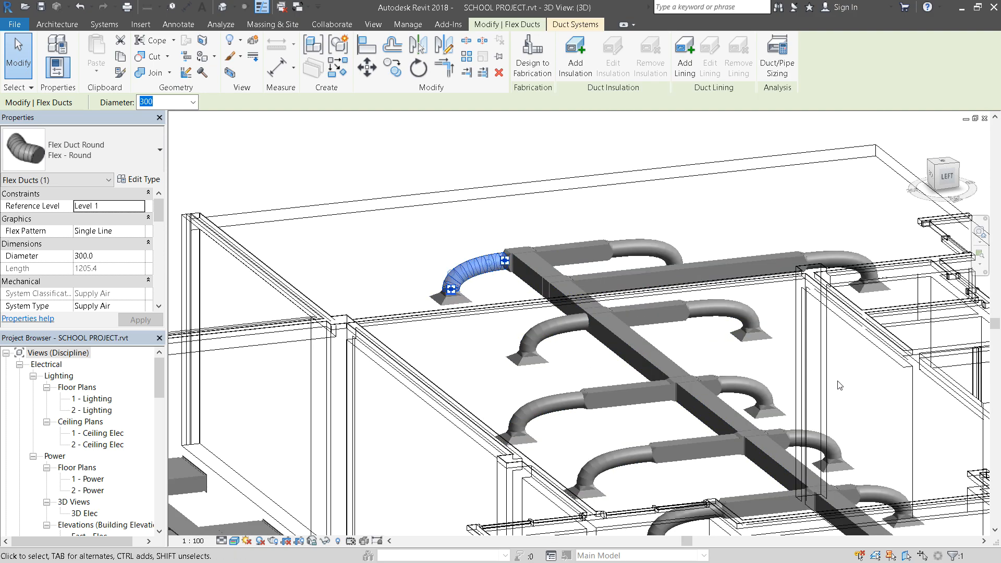
pyautogui.scroll(-1, 840, 386)
pyautogui.scroll(-3, 611, 385)
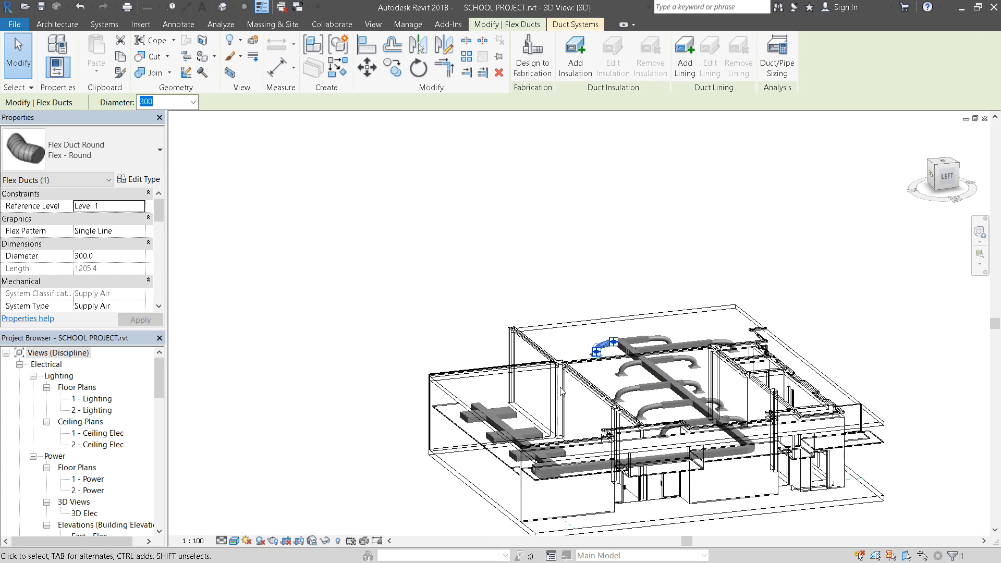
pyautogui.keyDown('shift'); pyautogui.moveTo(787, 270); pyautogui.dragTo(730, 323, button='middle'); pyautogui.keyUp('shift')
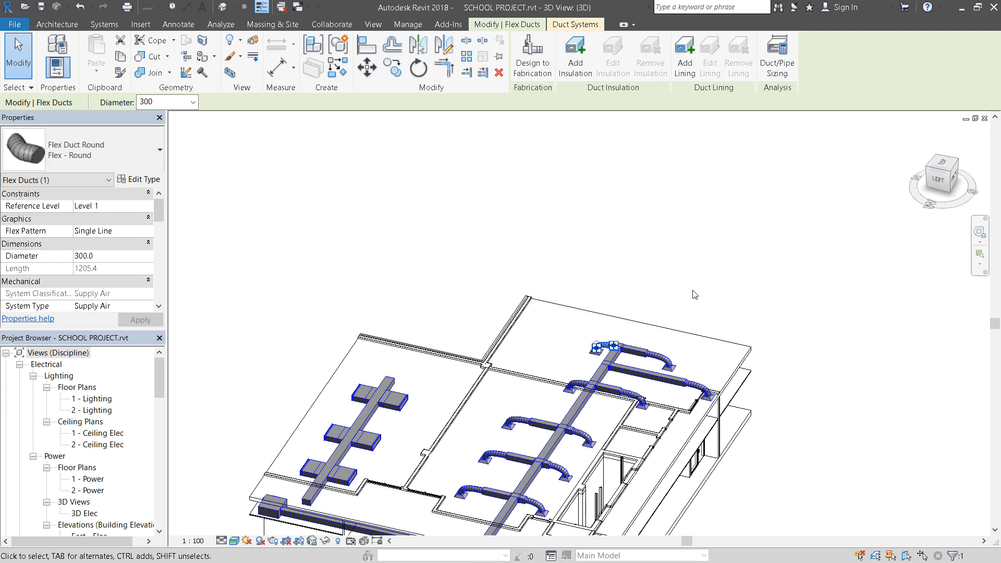
# Check the size and offset of the corridor supply duct and the branch duct with rectangular side taps in the 3D view.
pyautogui.scroll(-2, 644, 193)
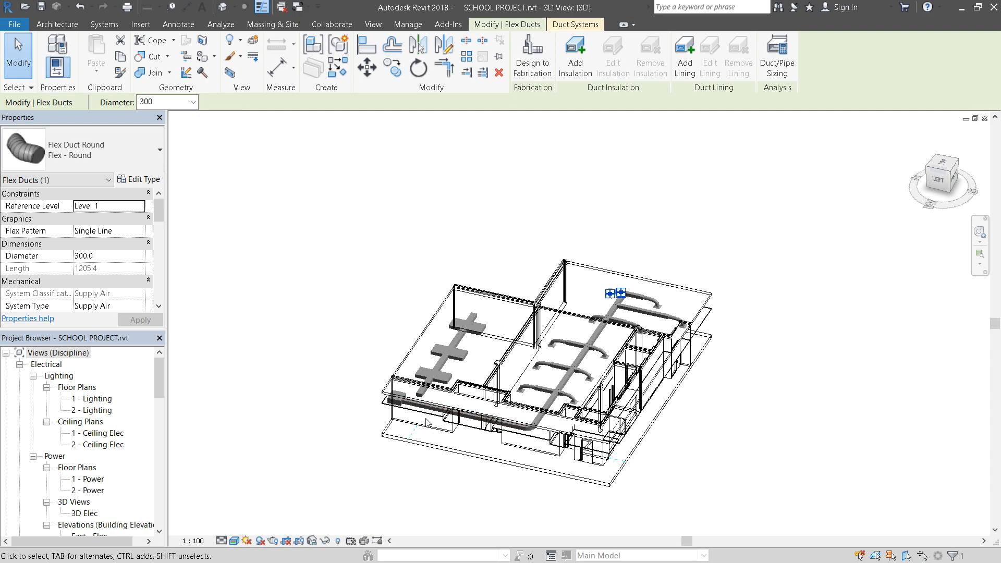
pyautogui.scroll(5, 426, 420)
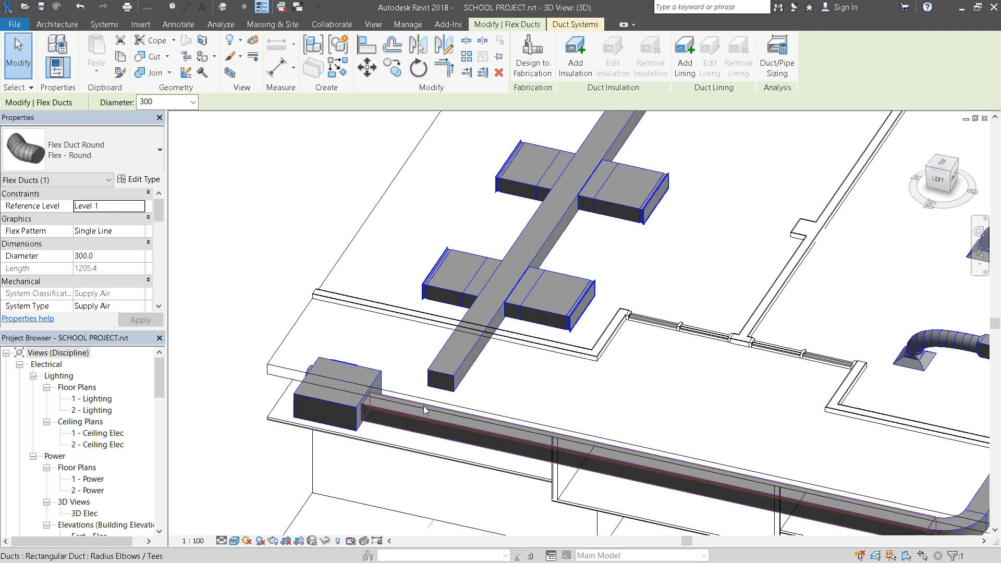
pyautogui.scroll(-4, 540, 400)
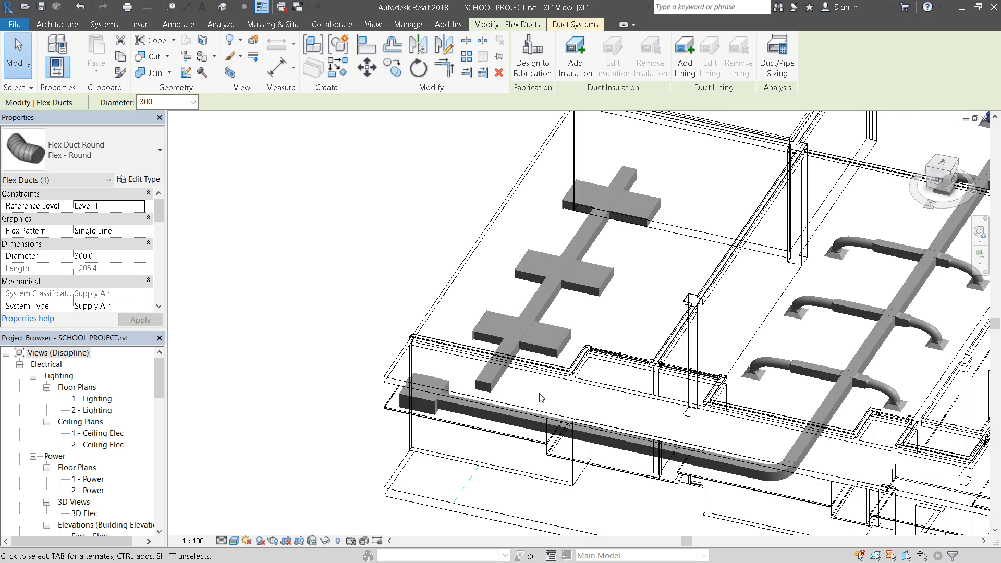
pyautogui.scroll(2, 358, 283)
pyautogui.scroll(3, 478, 417)
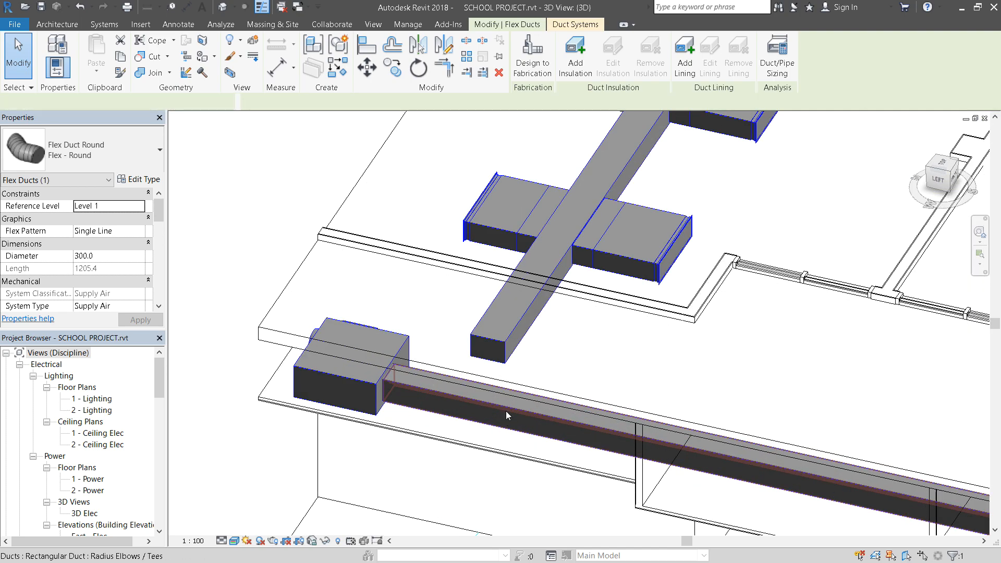
pyautogui.click(506, 411)
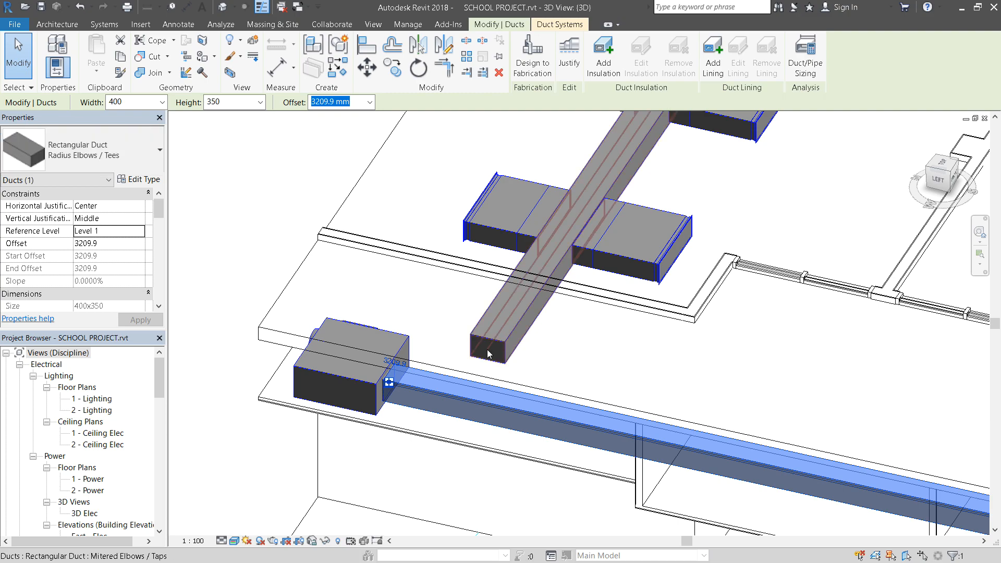
pyautogui.click(499, 359)
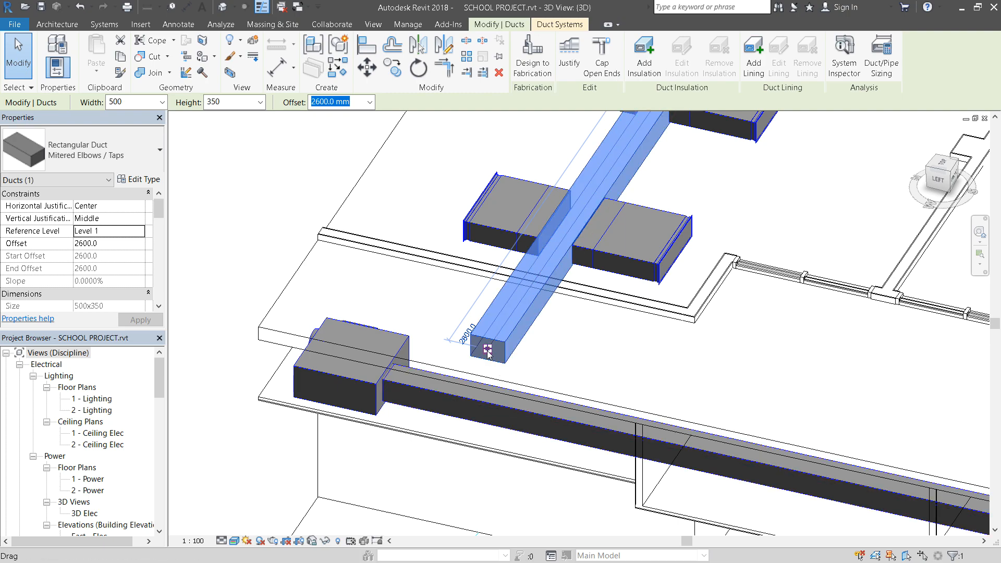
pyautogui.keyDown('shift'); pyautogui.moveTo(713, 371); pyautogui.dragTo(703, 406, button='middle'); pyautogui.keyUp('shift')
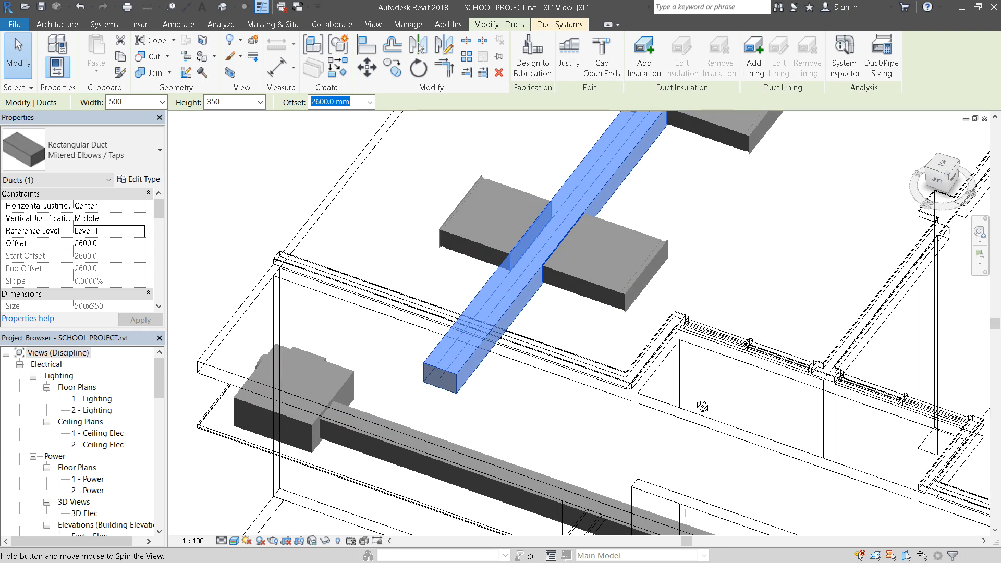
pyautogui.scroll(-3, 650, 357)
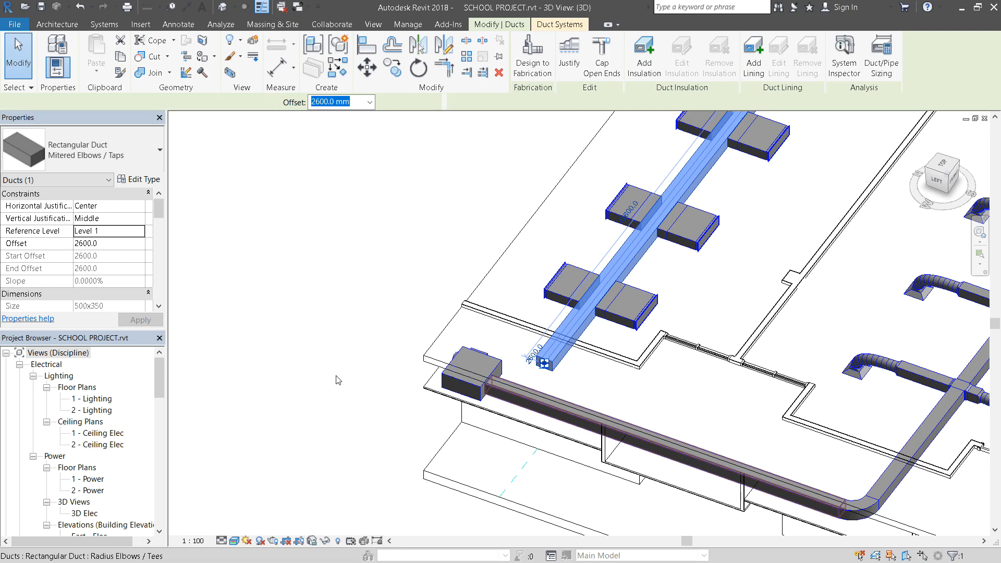
pyautogui.scroll(-2, 287, 384)
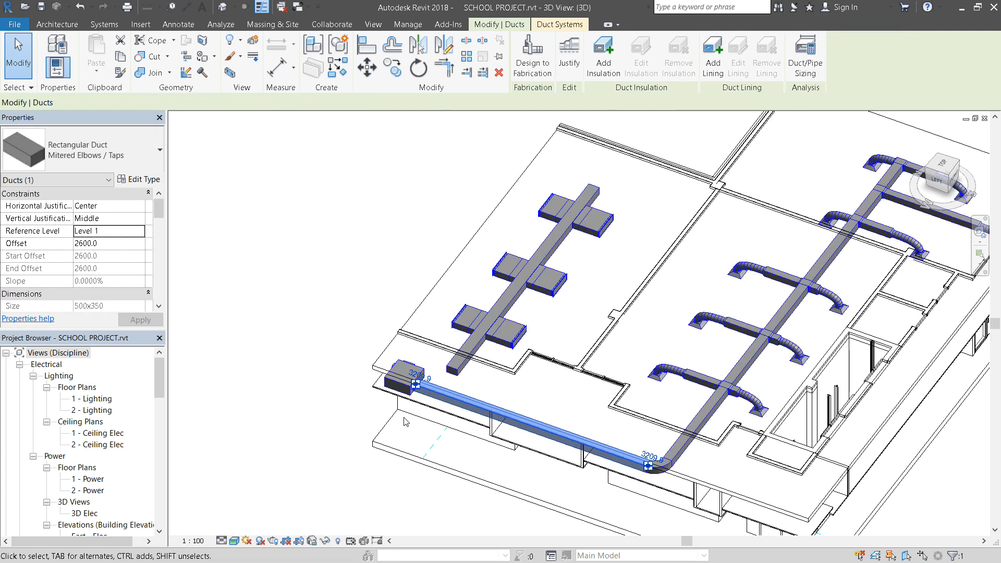
# Resize the corridor supply duct, its elbow and the adjoining duct segment to 500 mm wide and 400 mm high.
pyautogui.click(627, 465)
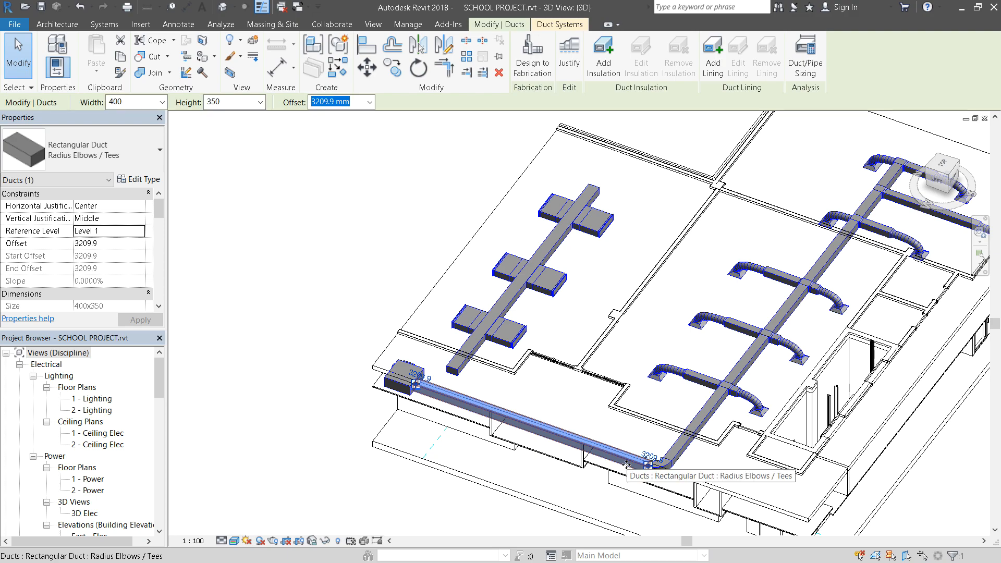
pyautogui.press('Escape')
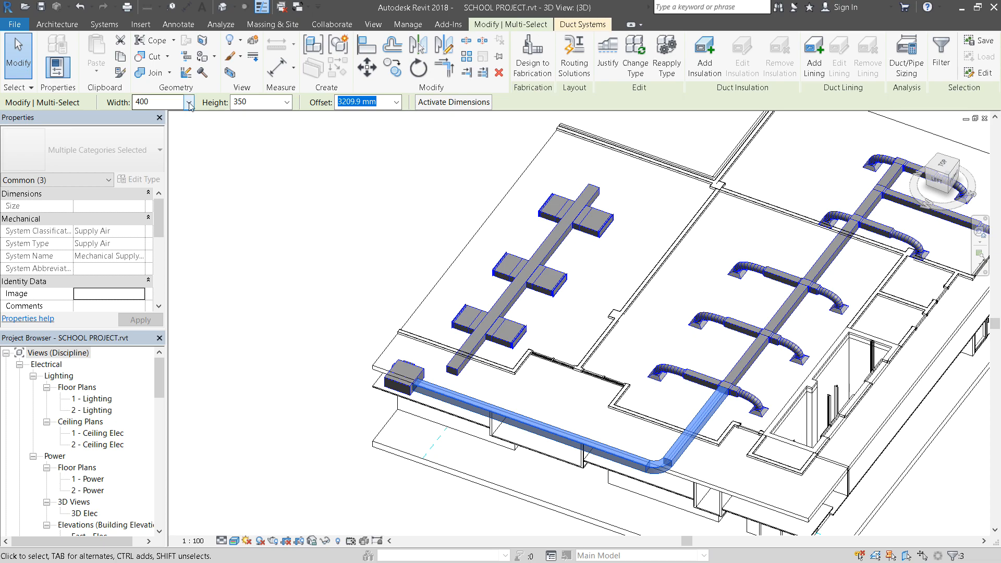
pyautogui.click(189, 102)
pyautogui.click(188, 115)
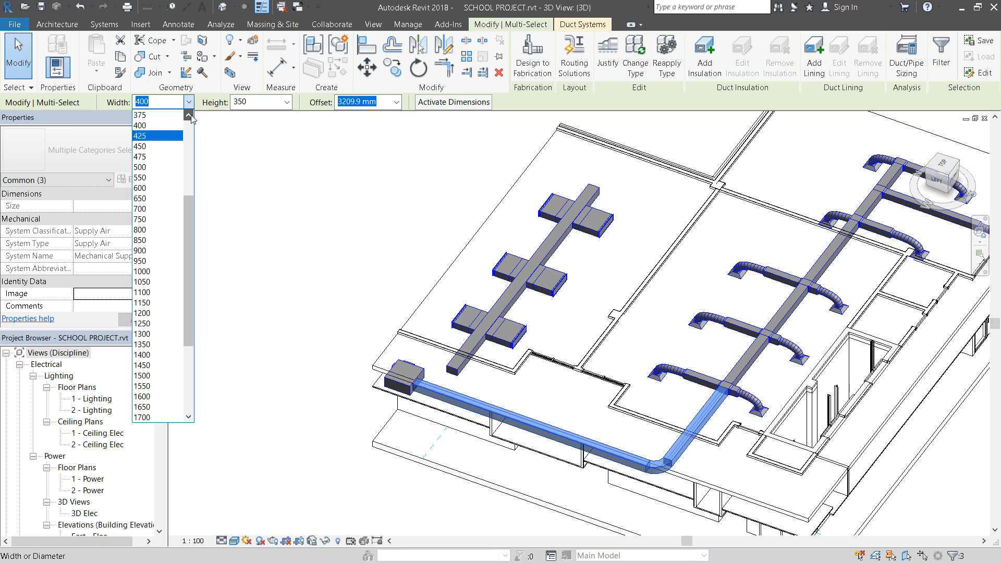
pyautogui.click(191, 115)
pyautogui.click(147, 177)
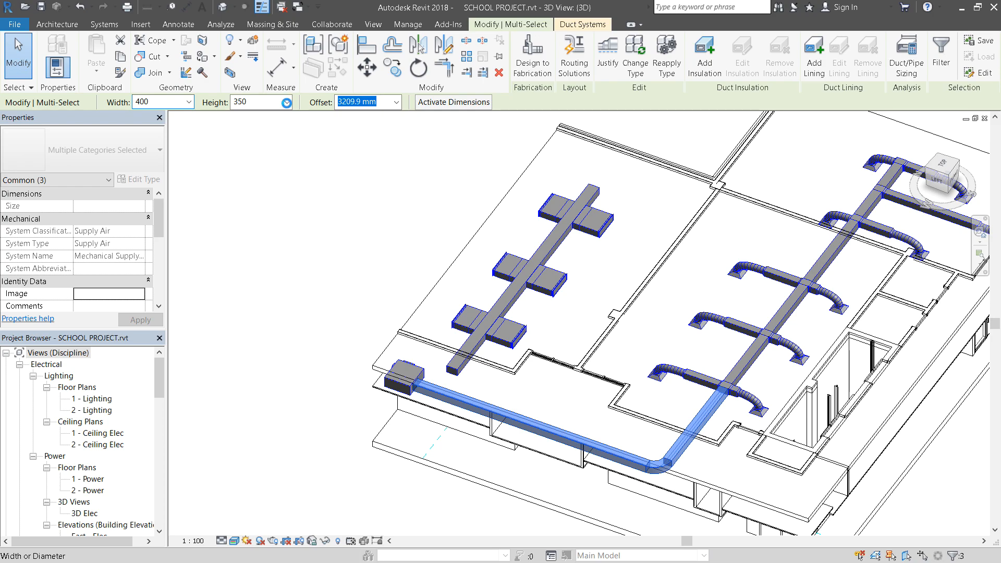
pyautogui.click(287, 104)
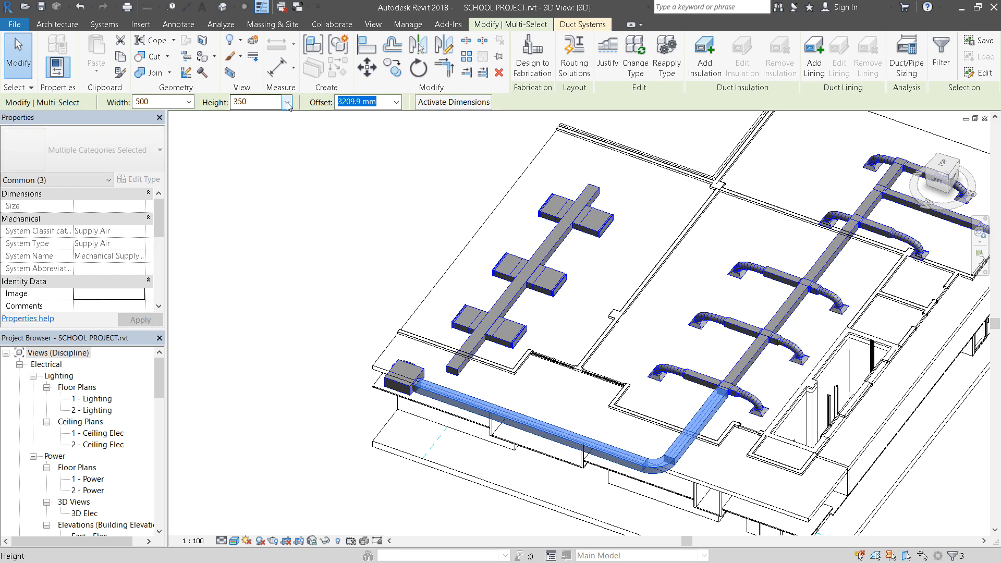
pyautogui.click(287, 103)
pyautogui.click(262, 133)
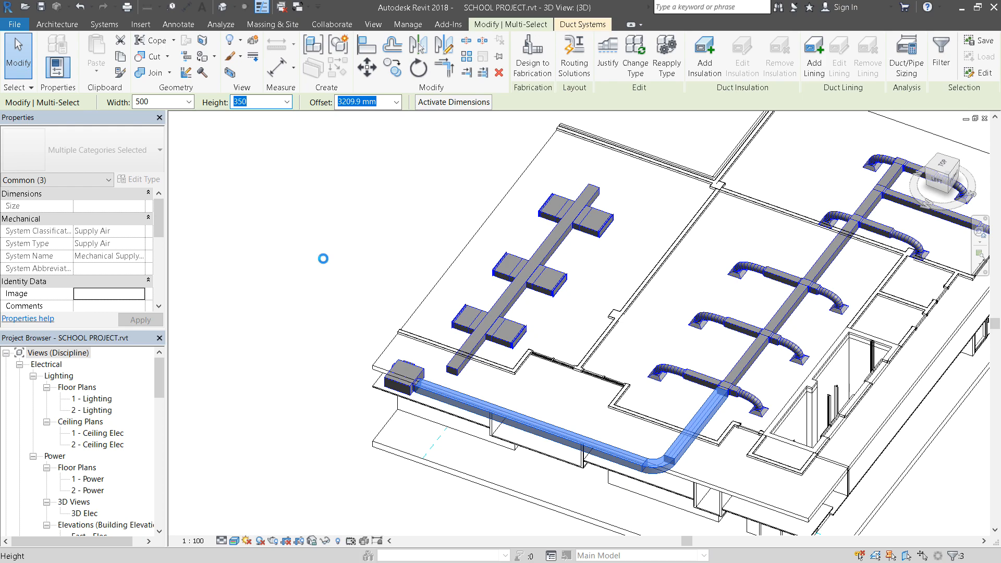
pyautogui.click(289, 271)
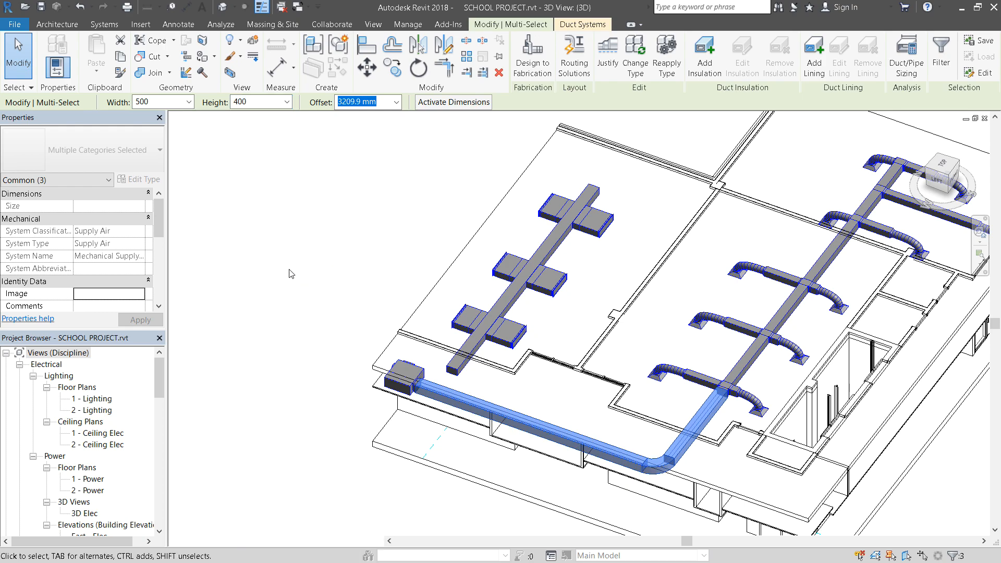
# In the 1-Mech first floor plan, extend the open end of Lecture 2's branch duct to connect with the corridor supply duct.
pyautogui.scroll(5, 452, 362)
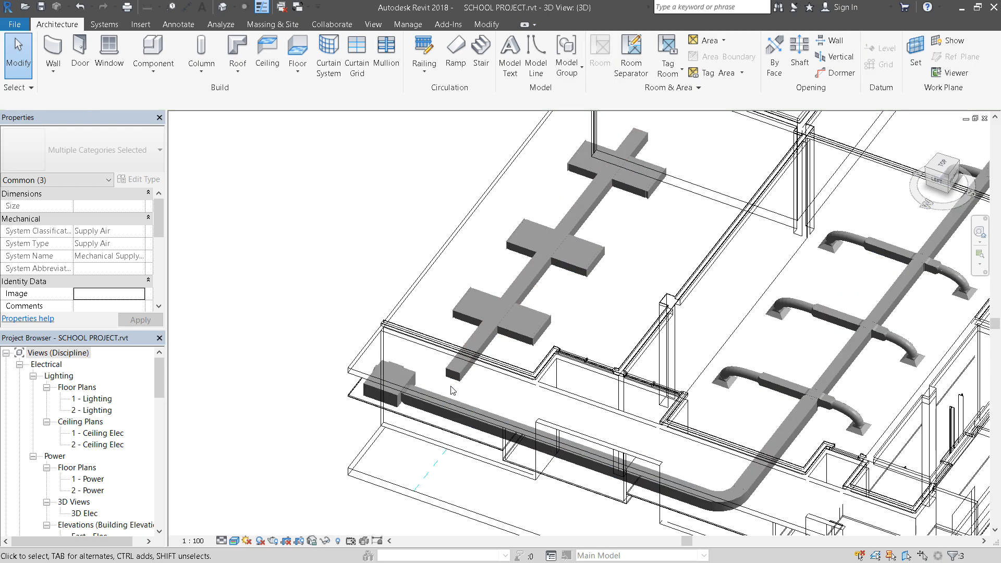
pyautogui.scroll(-5, 455, 368)
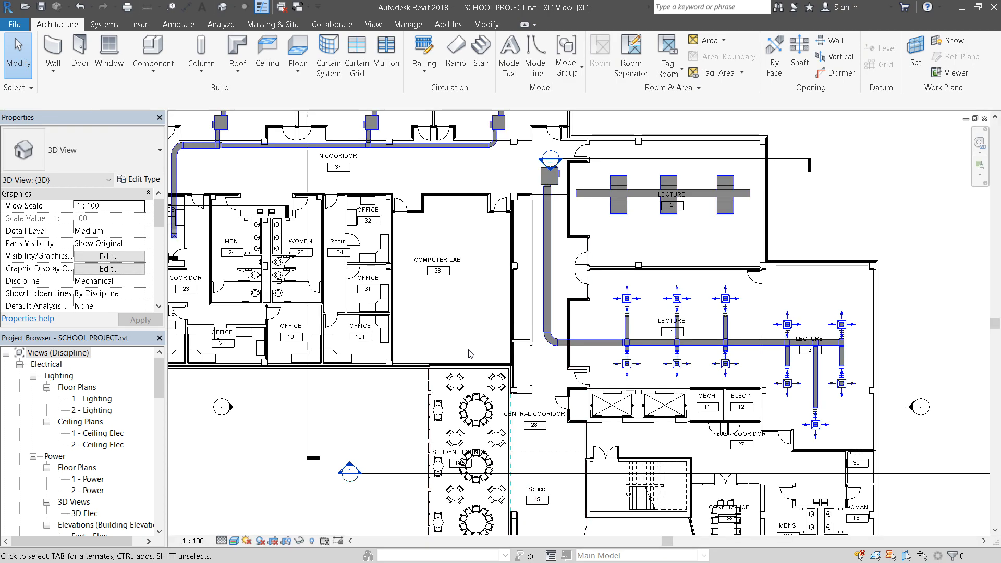
pyautogui.scroll(6, 575, 165)
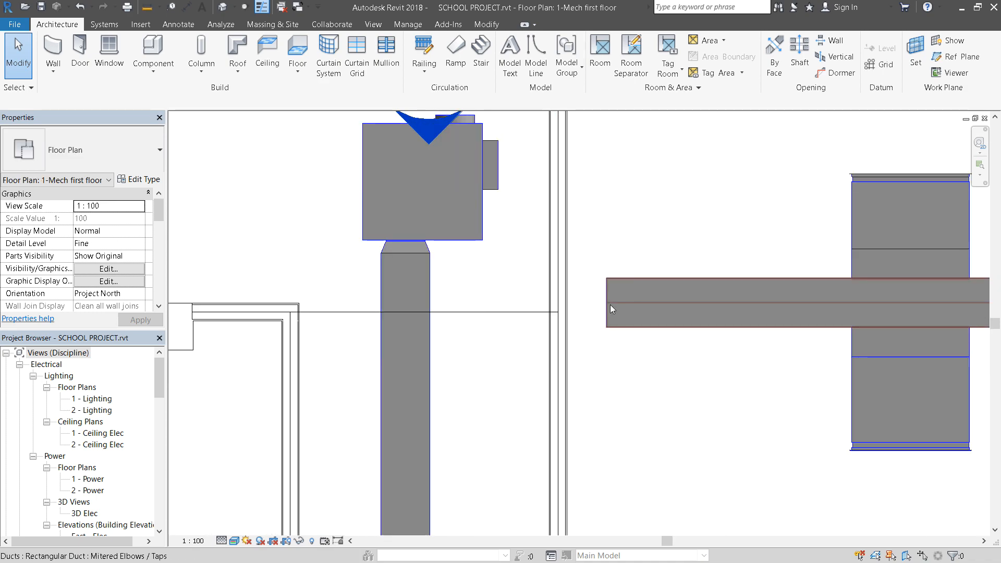
pyautogui.click(611, 305)
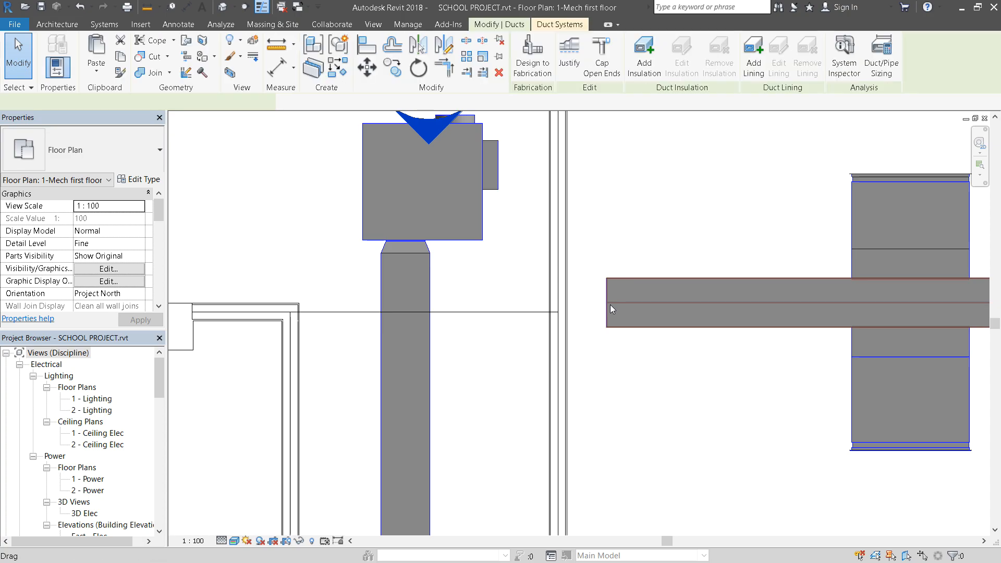
pyautogui.click(607, 302)
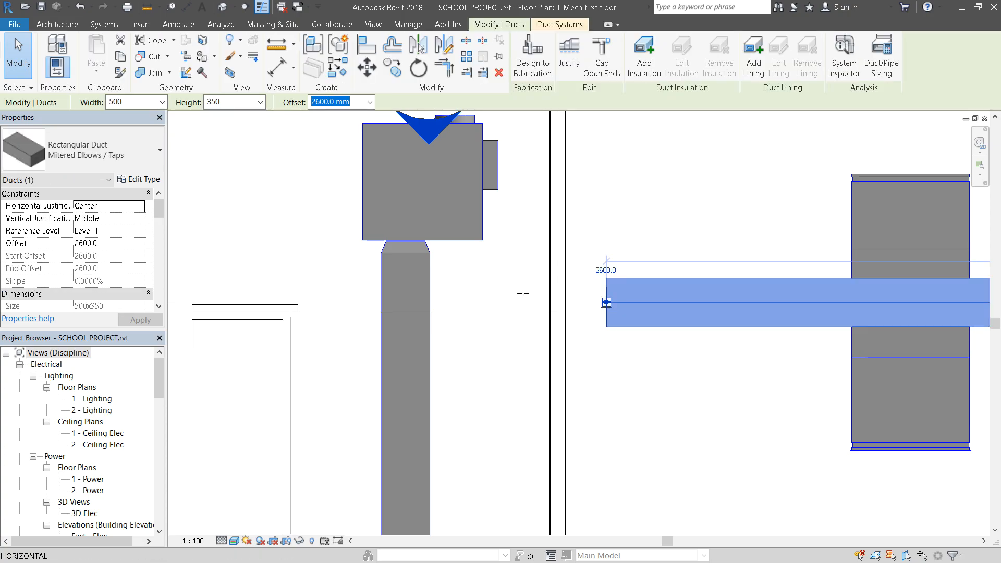
pyautogui.press('Escape')
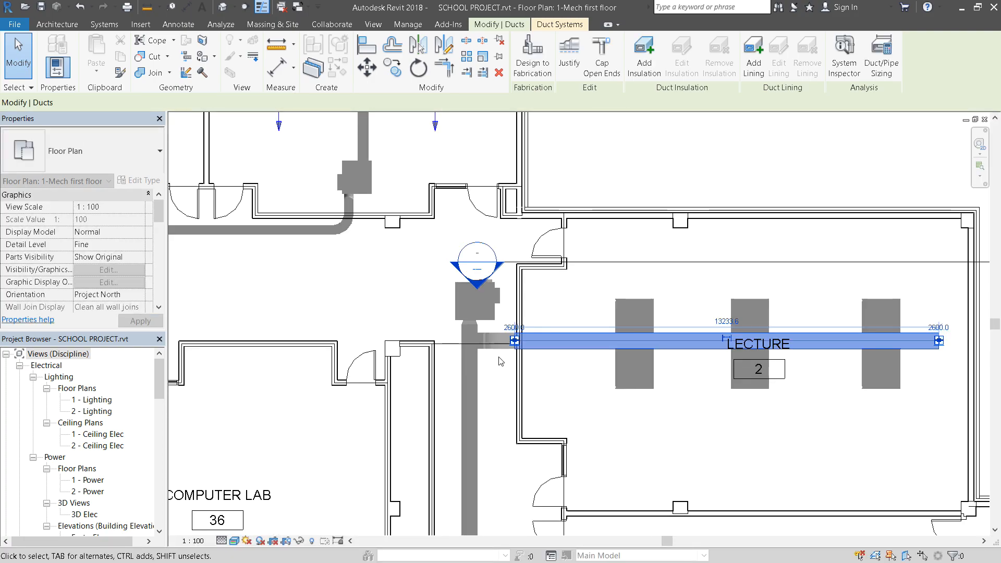
pyautogui.scroll(6, 501, 361)
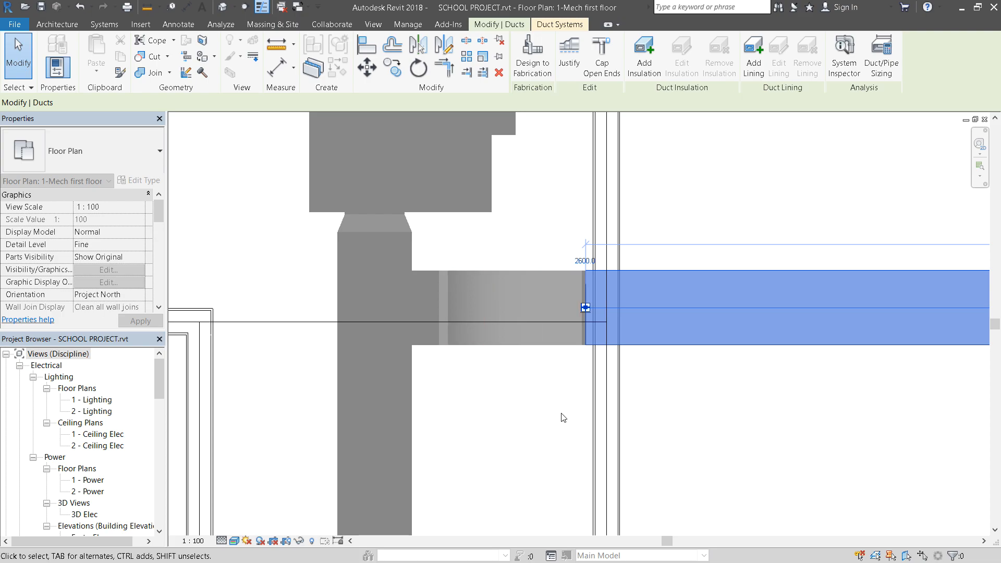
pyautogui.click(557, 409)
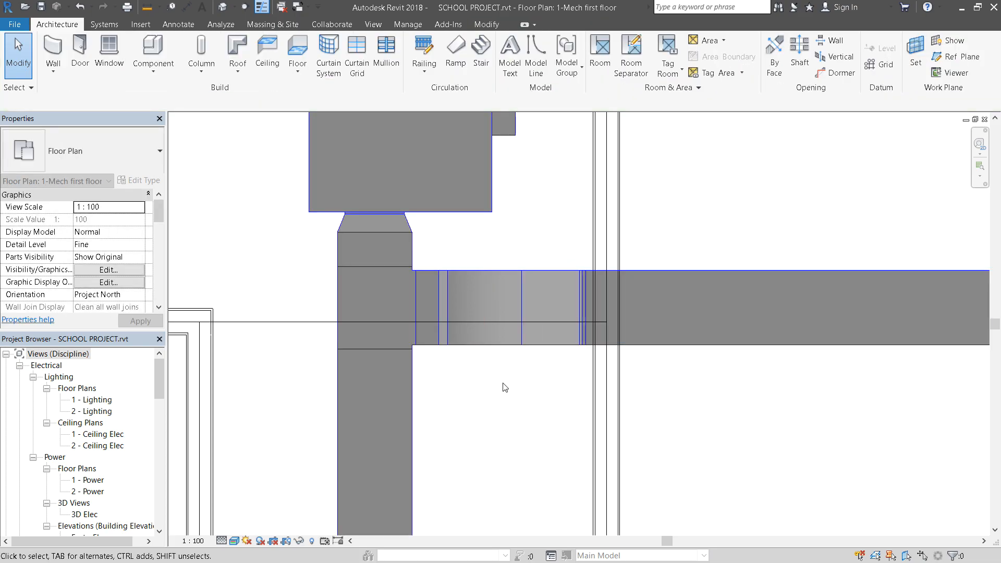
# Examine the route between the N Corridor duct below Lecture 35 and the air unit beside Lecture 2.
pyautogui.scroll(-4, 505, 387)
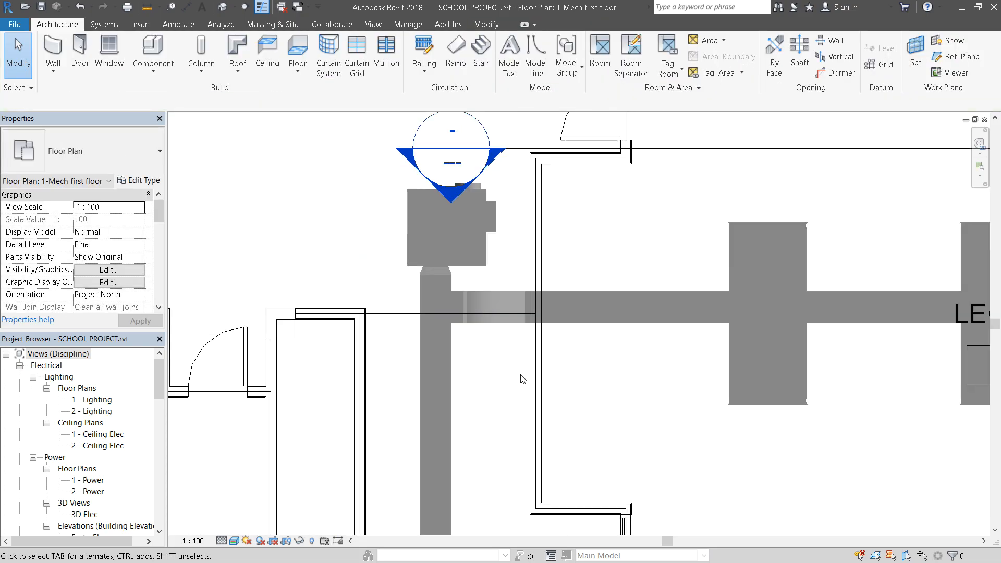
pyautogui.scroll(-4, 521, 380)
pyautogui.scroll(-4, 438, 269)
pyautogui.scroll(-2, 720, 399)
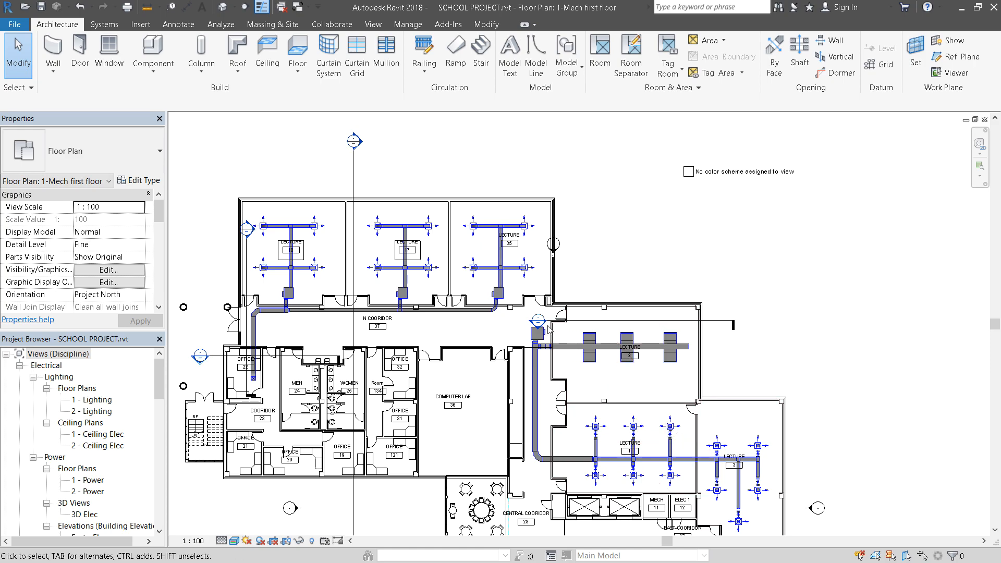
pyautogui.scroll(2, 581, 294)
pyautogui.scroll(2, 582, 296)
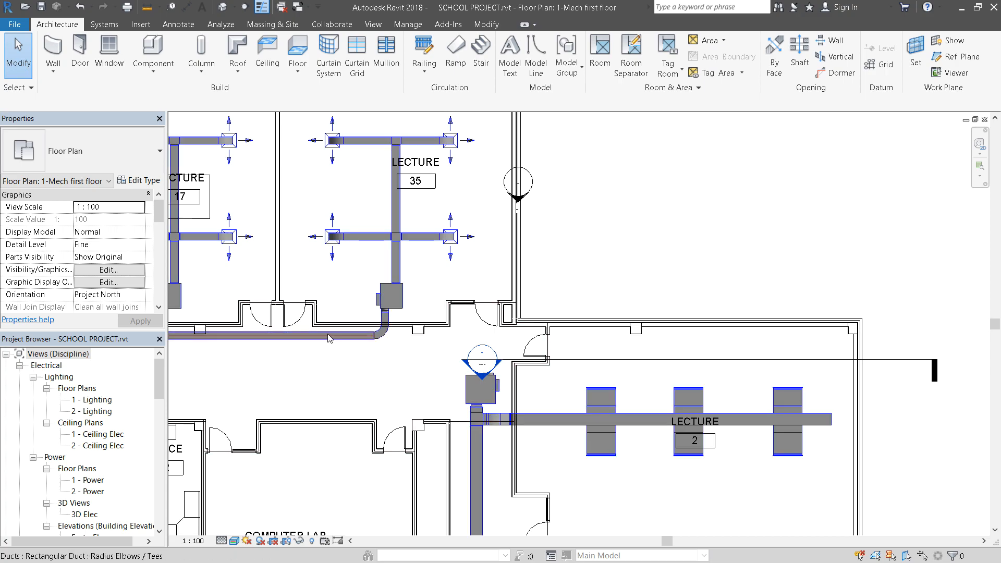
pyautogui.scroll(-2, 487, 402)
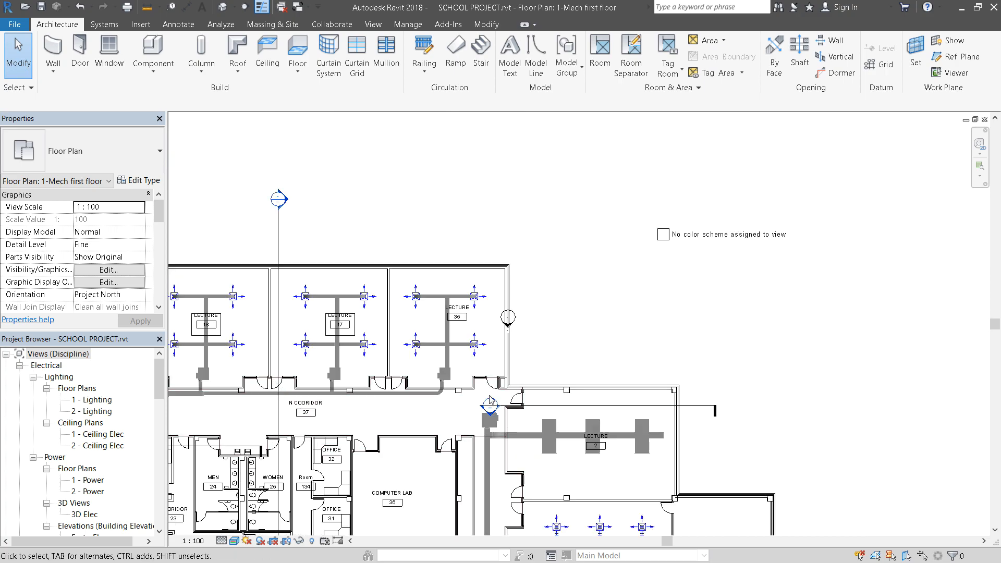
pyautogui.scroll(-2, 487, 402)
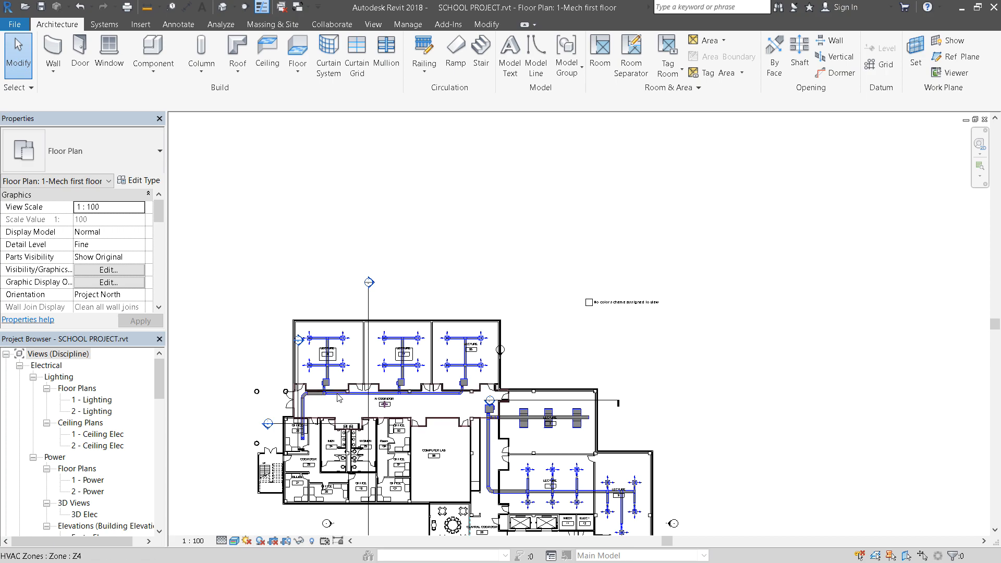
pyautogui.scroll(3, 487, 401)
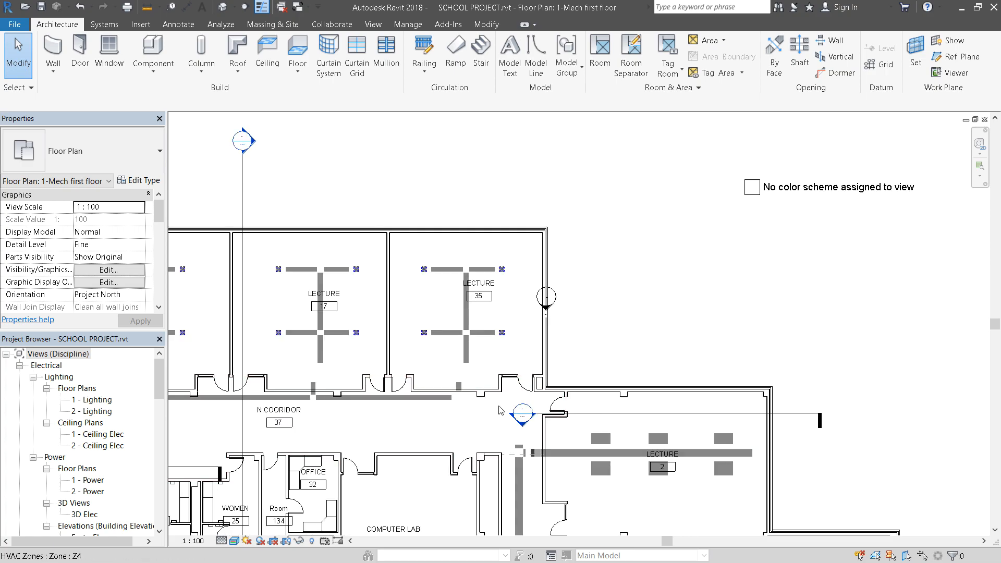
pyautogui.scroll(3, 499, 411)
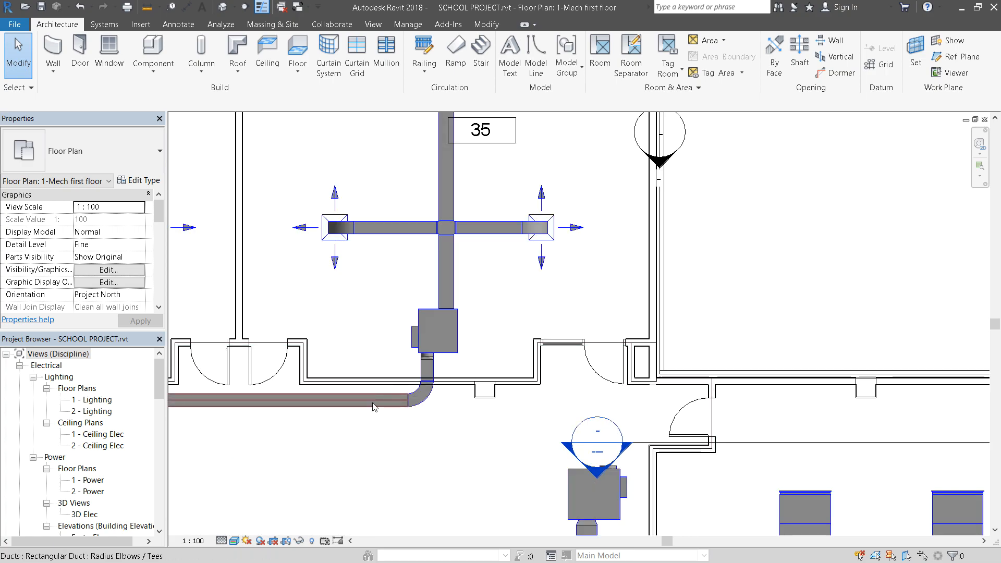
# Convert the radius elbow at the end of the N Corridor duct, below Lecture 35's air unit, into a tee.
pyautogui.click(436, 408)
pyautogui.scroll(4, 422, 418)
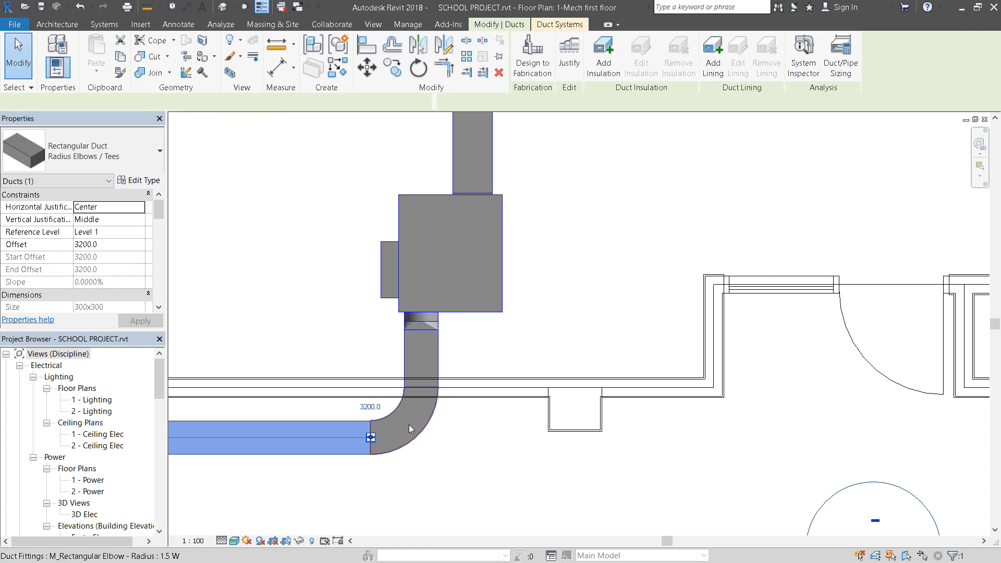
pyautogui.click(409, 425)
pyautogui.click(468, 439)
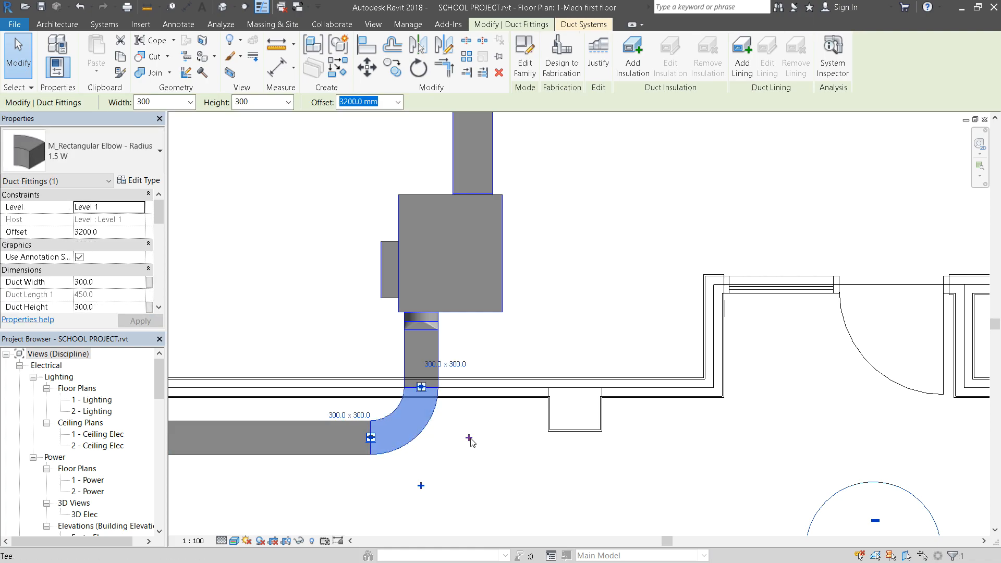
pyautogui.scroll(2, 398, 498)
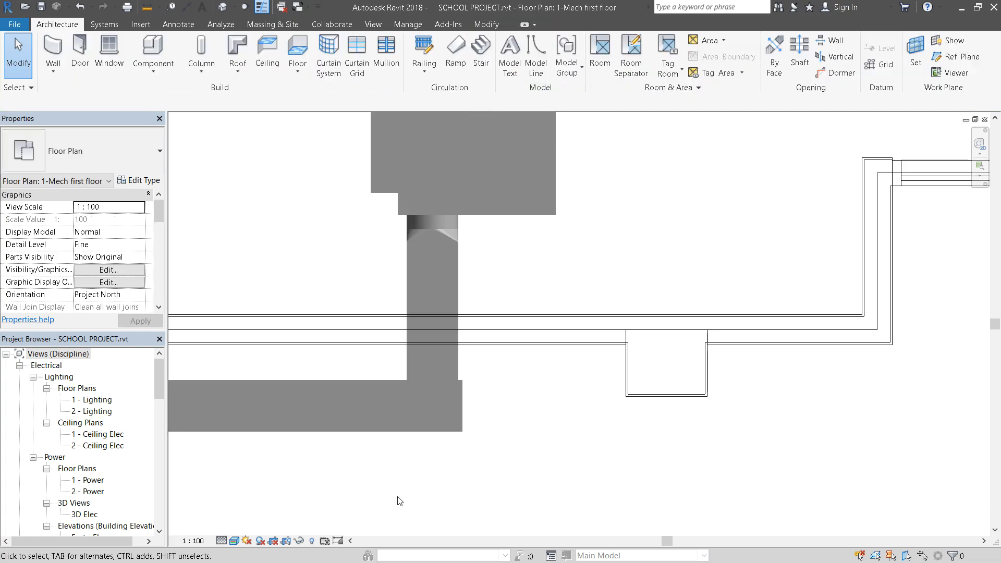
pyautogui.scroll(-4, 356, 433)
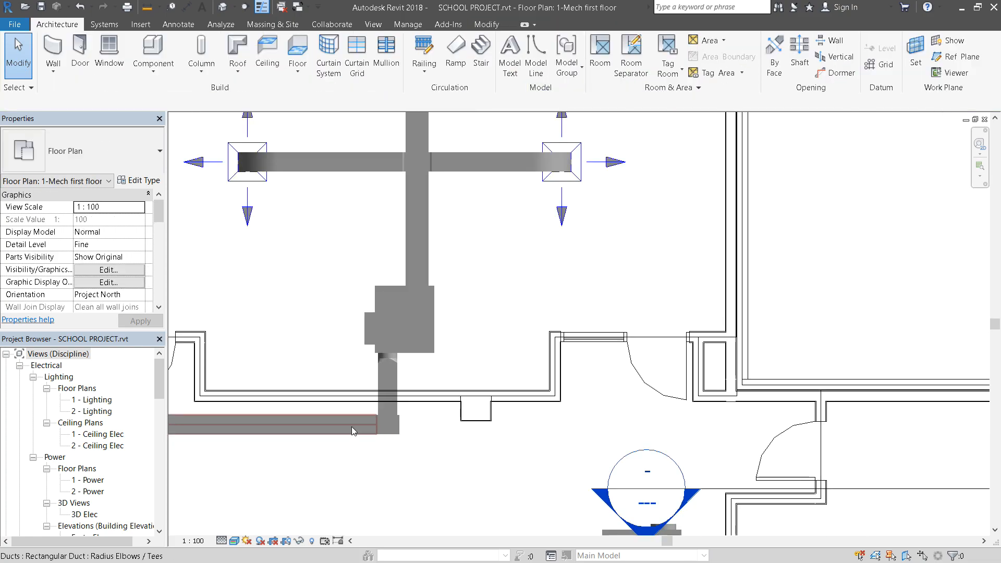
# Draw a 300 x 300 mm duct at 3200 mm offset from the tee's open end to the VAV unit beside Lecture 2.
pyautogui.click(396, 423)
pyautogui.rightClick(396, 422)
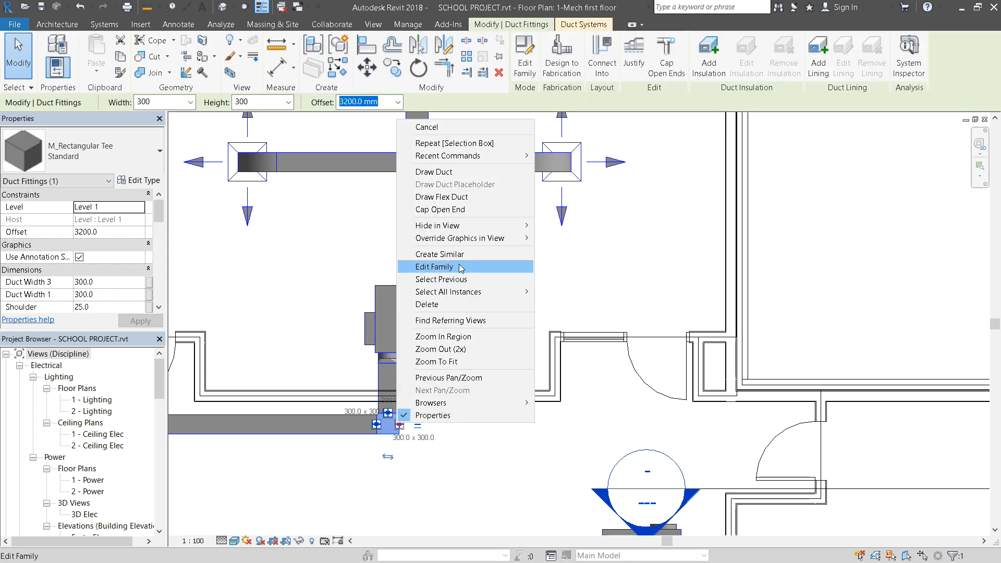
pyautogui.click(438, 172)
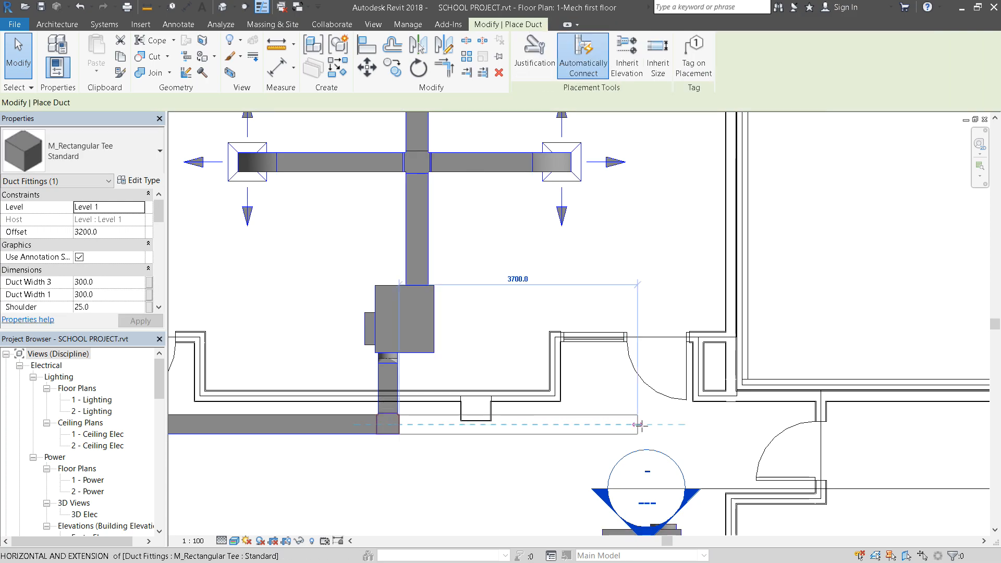
pyautogui.click(670, 433)
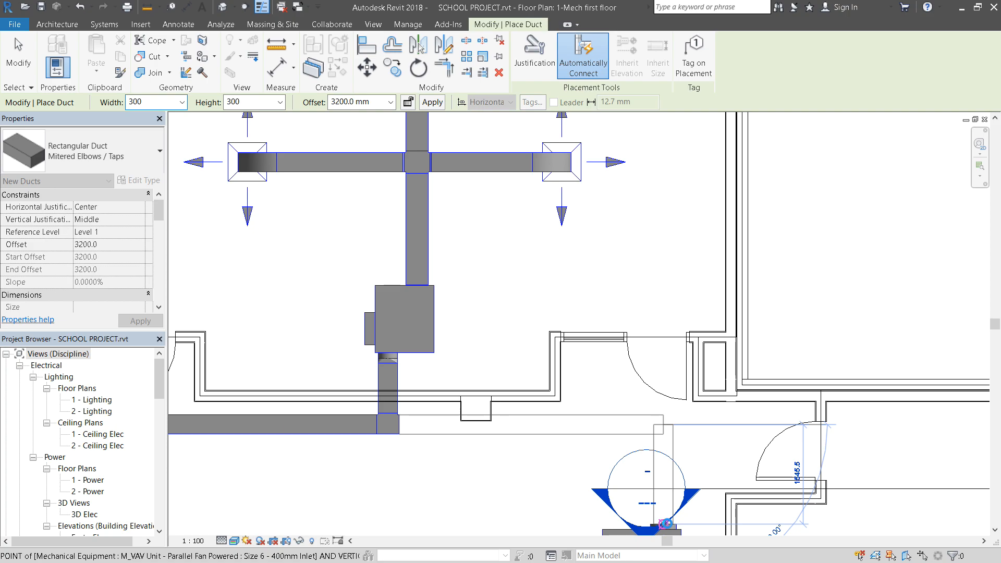
pyautogui.click(666, 523)
pyautogui.scroll(-3, 641, 470)
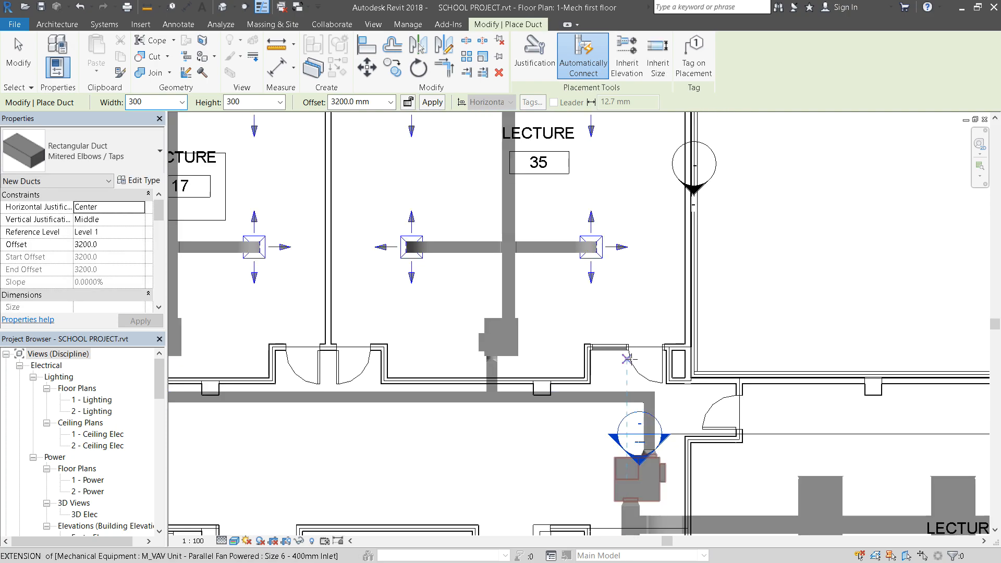
pyautogui.scroll(-1, 628, 359)
pyautogui.press('Escape')
pyautogui.press('Escape')
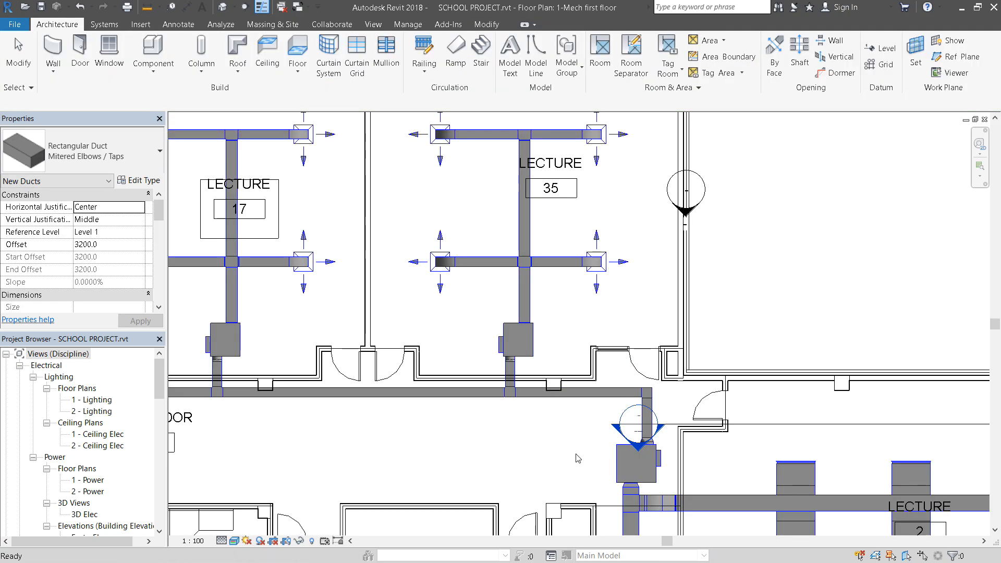
# Examine the first floor duct layout and the office area south of N Corridor.
pyautogui.scroll(2, 574, 455)
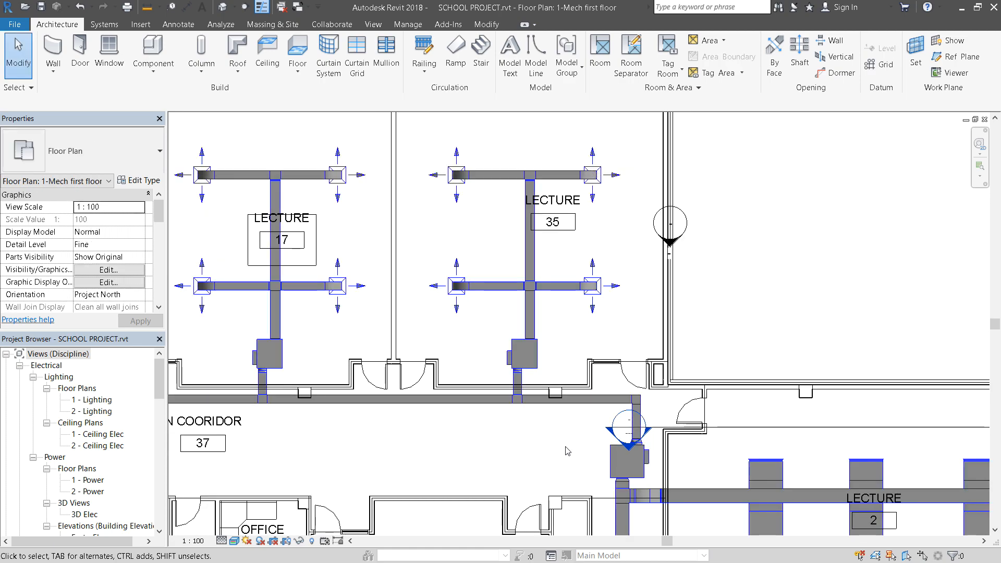
pyautogui.scroll(-5, 568, 451)
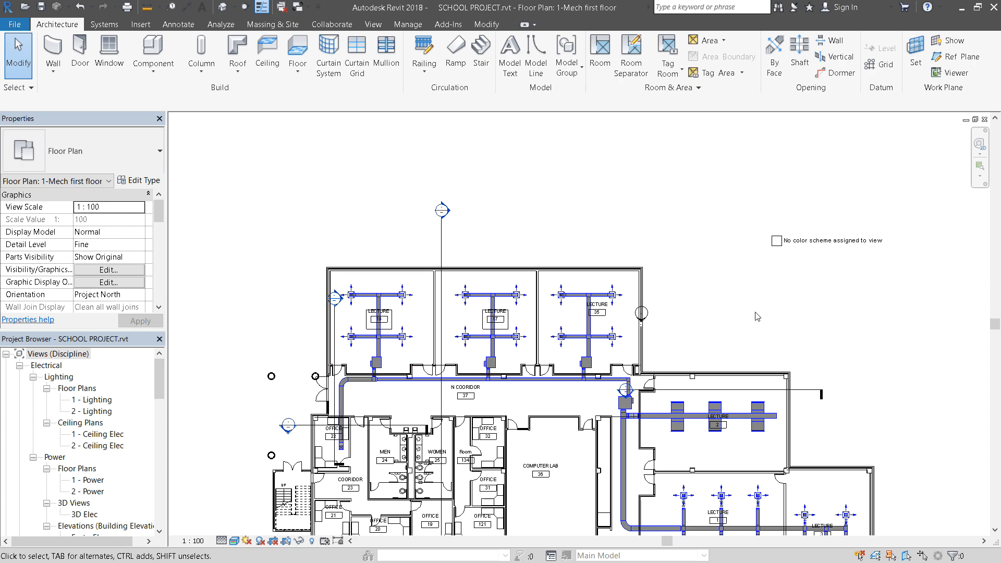
pyautogui.scroll(1, 766, 428)
pyautogui.scroll(-3, 712, 255)
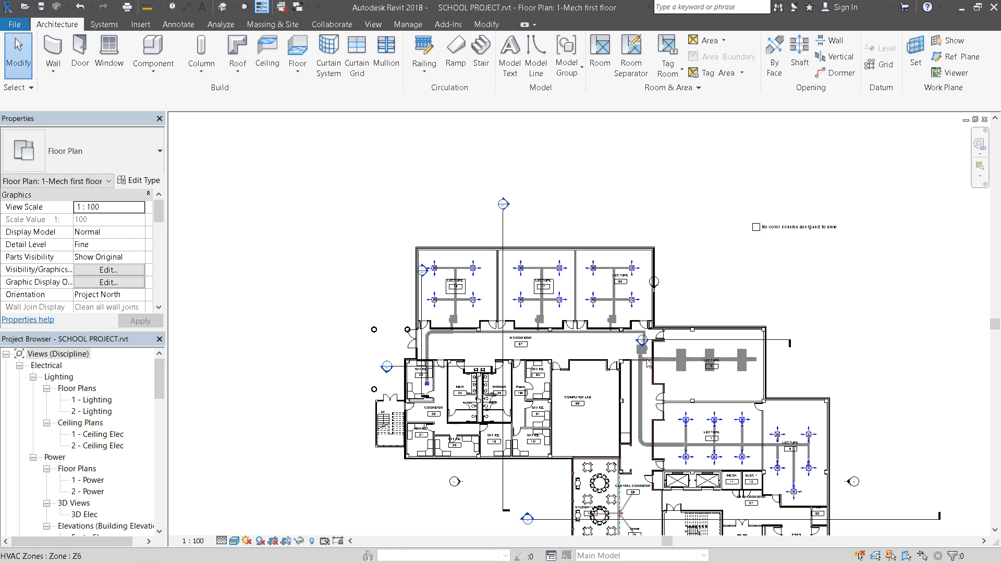
pyautogui.scroll(-1, 804, 259)
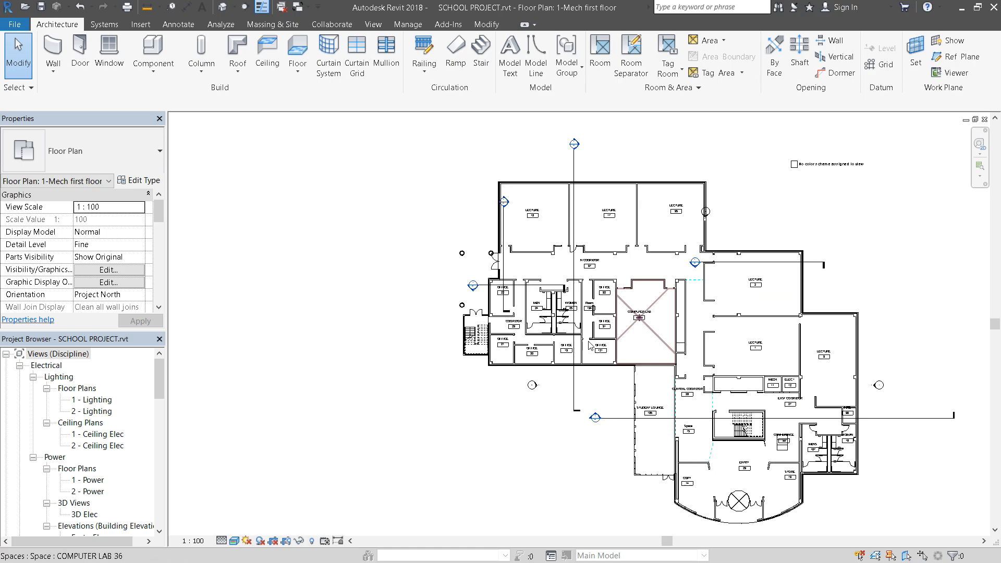
pyautogui.scroll(4, 581, 341)
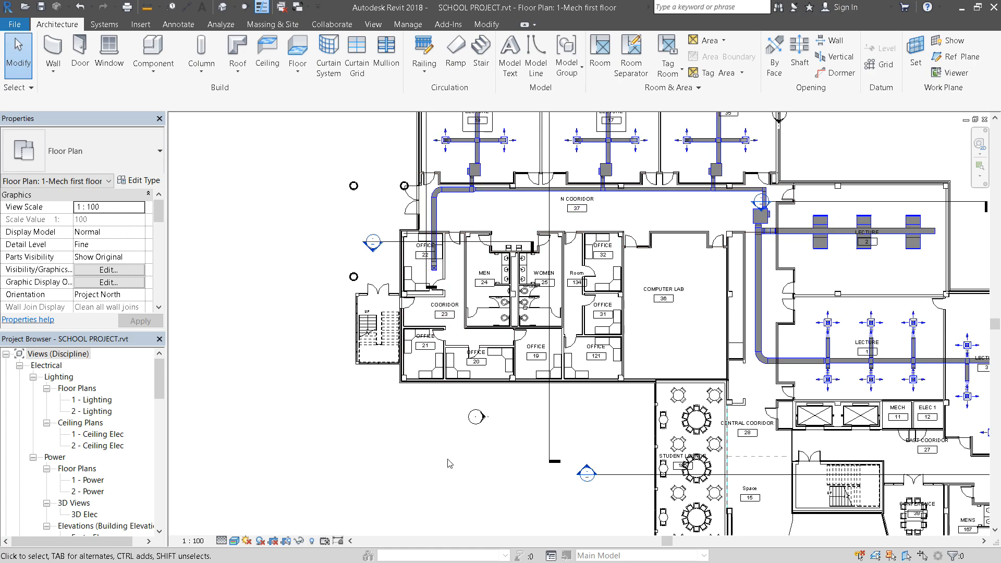
pyautogui.scroll(-1, 451, 461)
pyautogui.scroll(3, 443, 301)
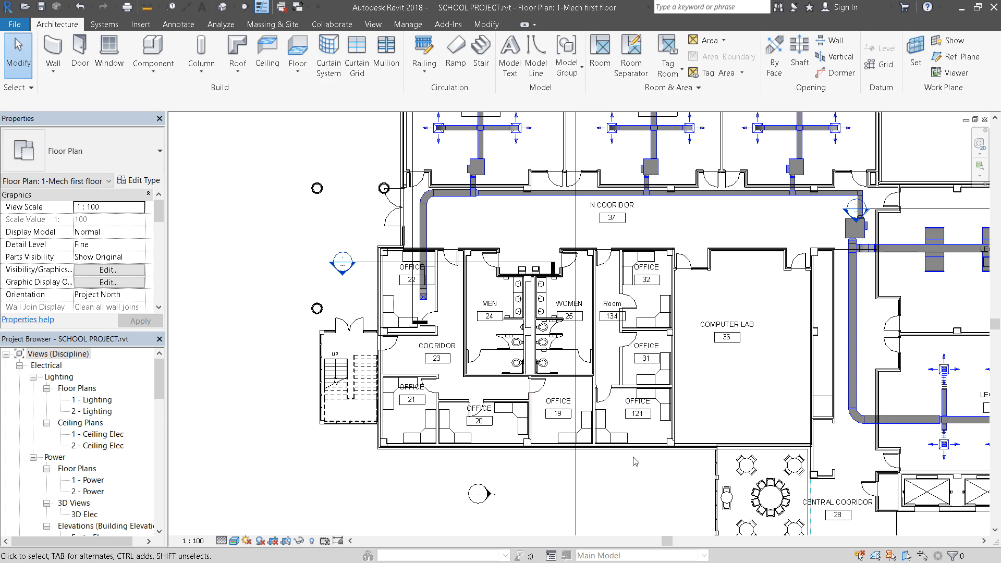
pyautogui.scroll(-2, 591, 491)
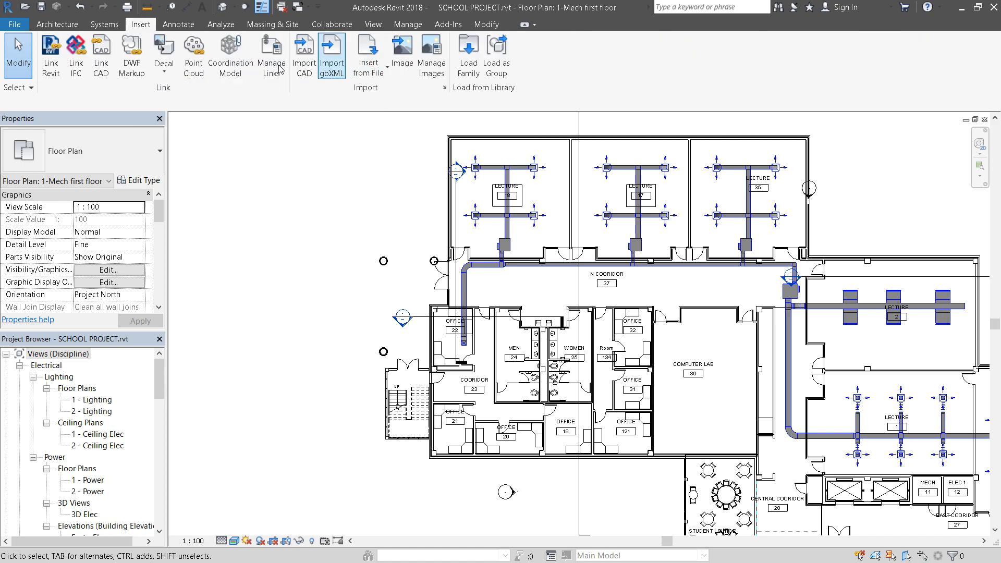
# Place 600 x 600 Face 300 x 300 Connection supply diffusers at 2600 mm offset in Offices 32, 31 and 121, aligned vertically.
pyautogui.click(104, 24)
pyautogui.click(342, 53)
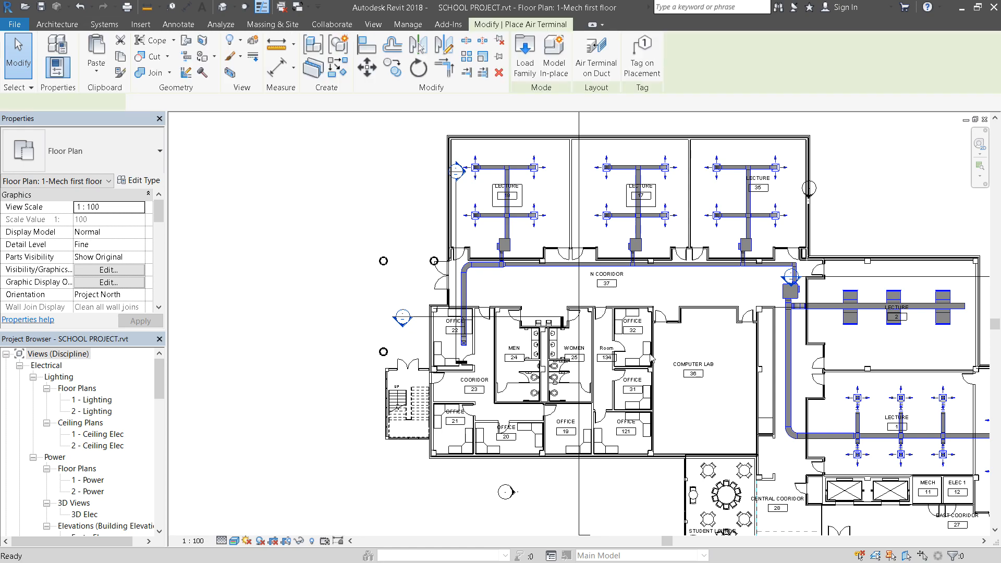
pyautogui.scroll(4, 649, 352)
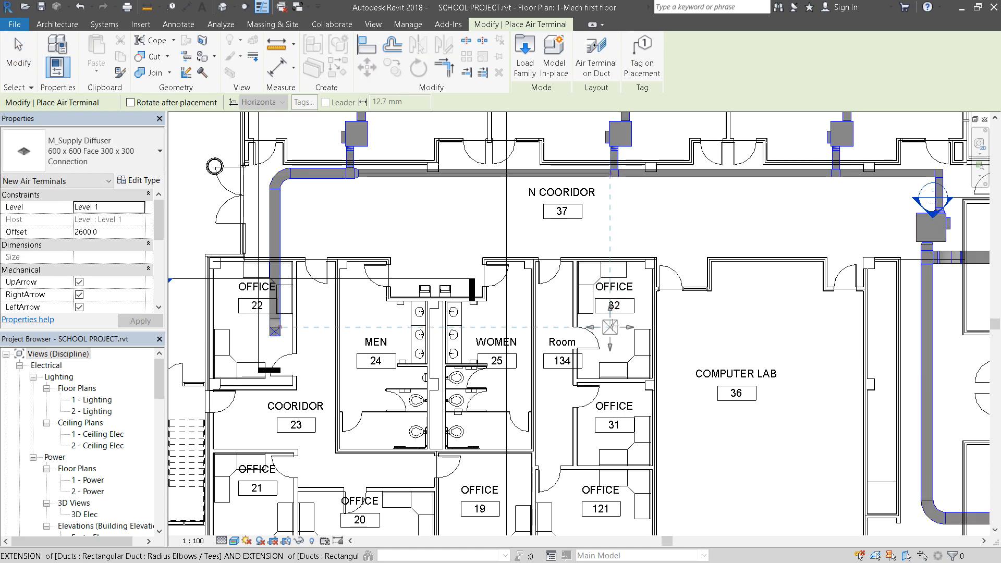
pyautogui.click(610, 328)
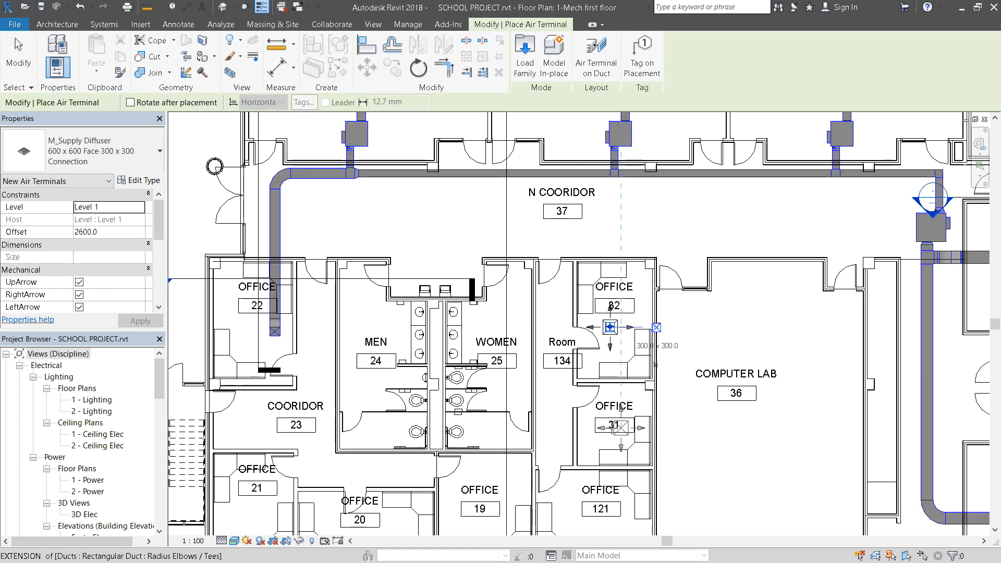
pyautogui.scroll(-2, 608, 433)
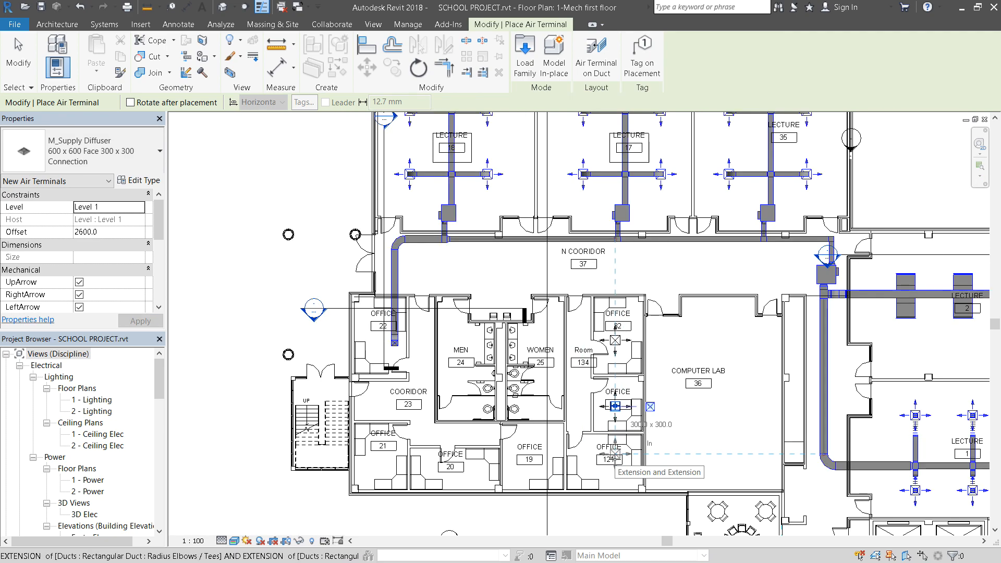
pyautogui.click(615, 454)
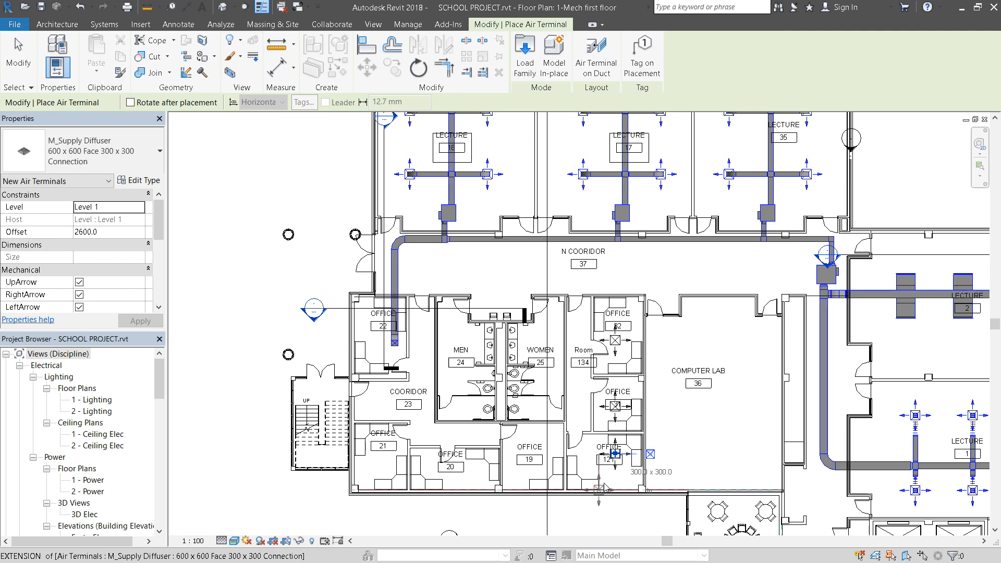
pyautogui.press('Escape')
pyautogui.press('Escape')
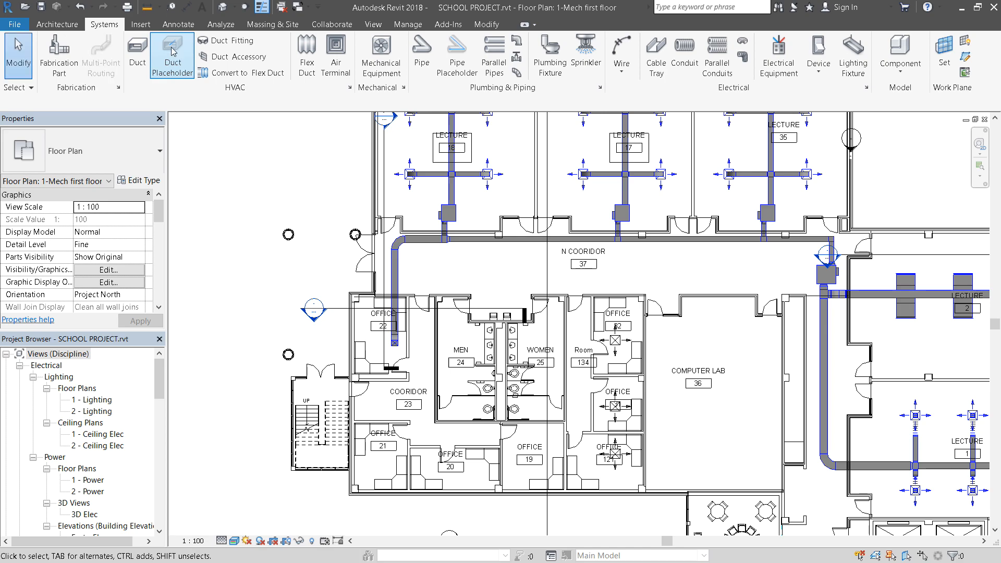
# Draw a 300 x 300 mm duct at 3200 mm offset from beside Office 121 through Room 134 to the N Corridor supply duct.
pyautogui.click(144, 62)
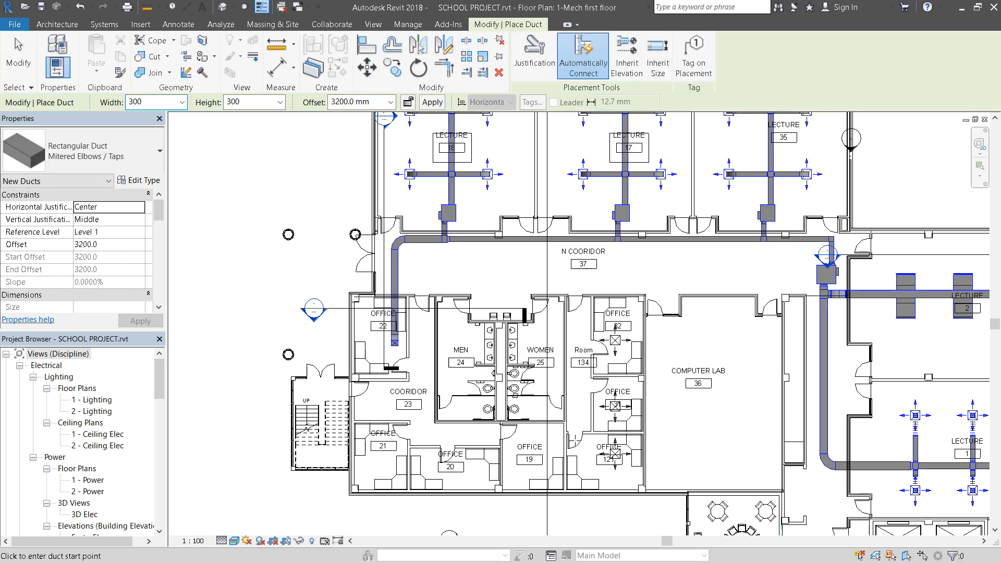
pyautogui.click(583, 461)
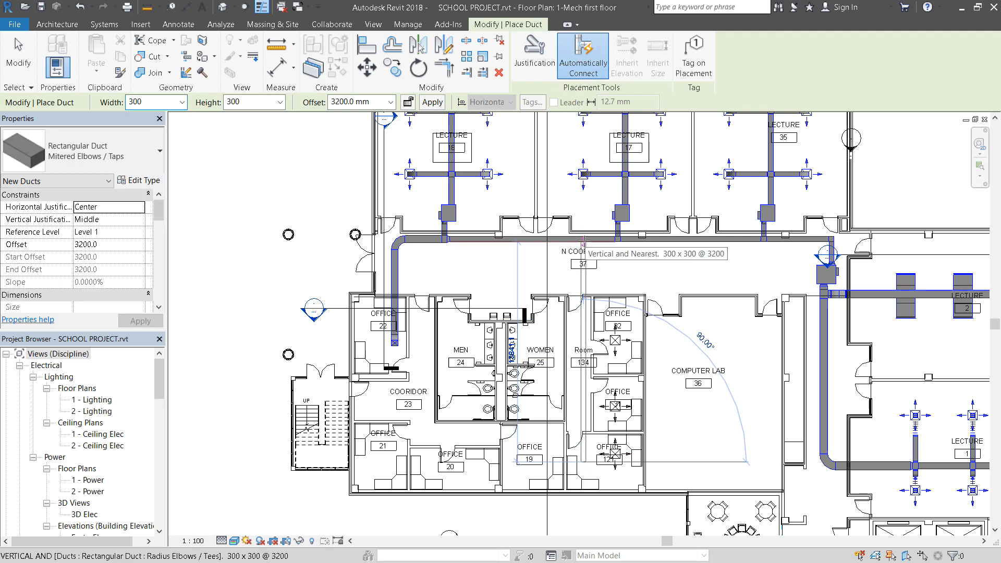
pyautogui.scroll(2, 583, 241)
pyautogui.scroll(2, 584, 239)
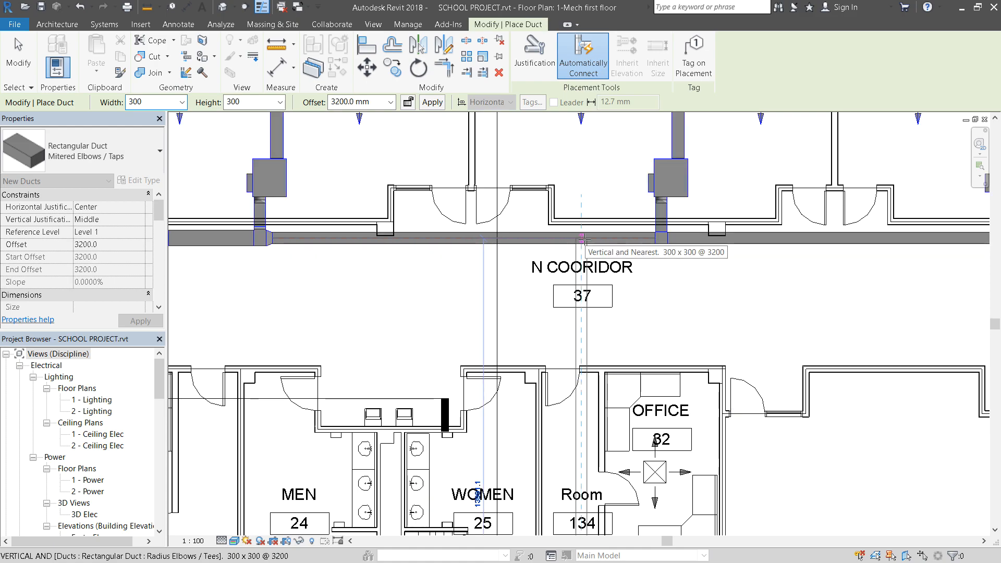
pyautogui.click(601, 320)
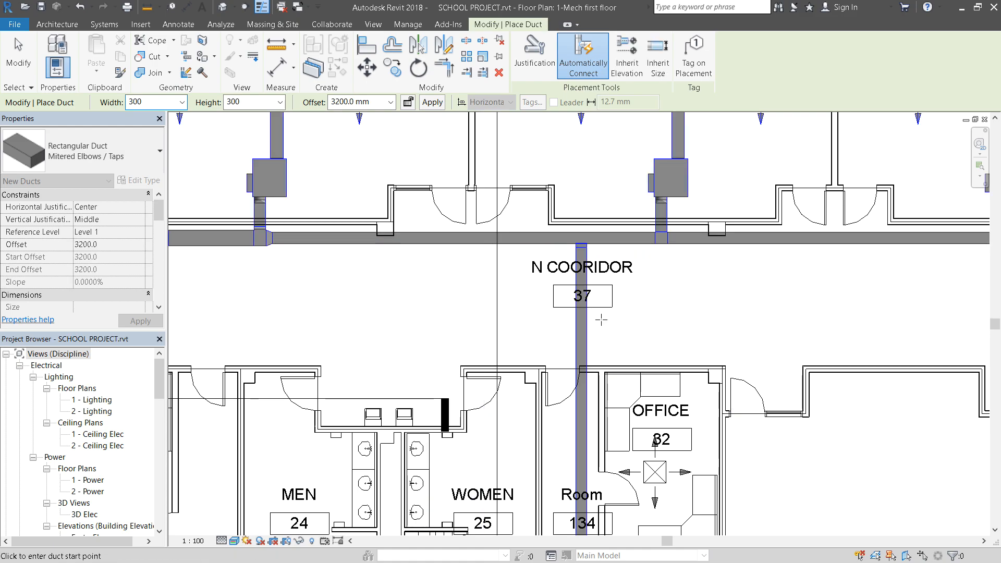
pyautogui.scroll(-2, 599, 240)
pyautogui.scroll(-2, 598, 240)
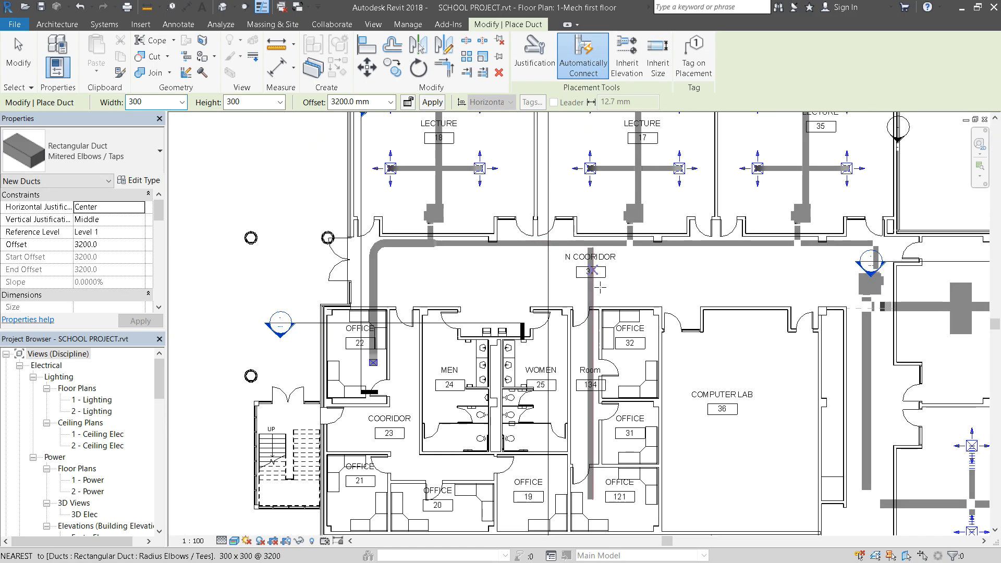
pyautogui.scroll(2, 628, 365)
pyautogui.scroll(2, 628, 365)
pyautogui.press('Escape')
pyautogui.press('Escape')
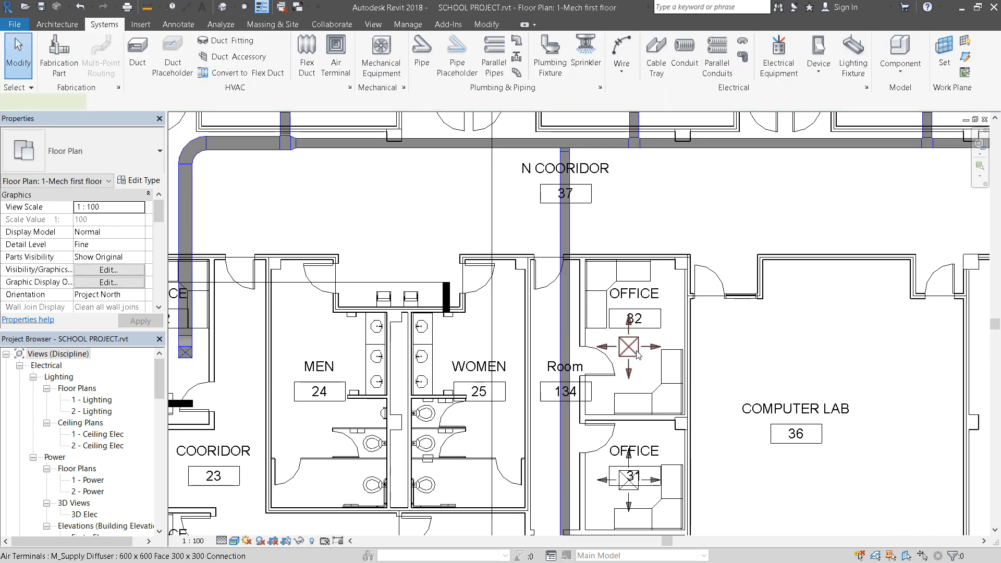
# Connect the supply diffusers in Office 32 and Office 31 into the Room 134 duct.
pyautogui.click(637, 354)
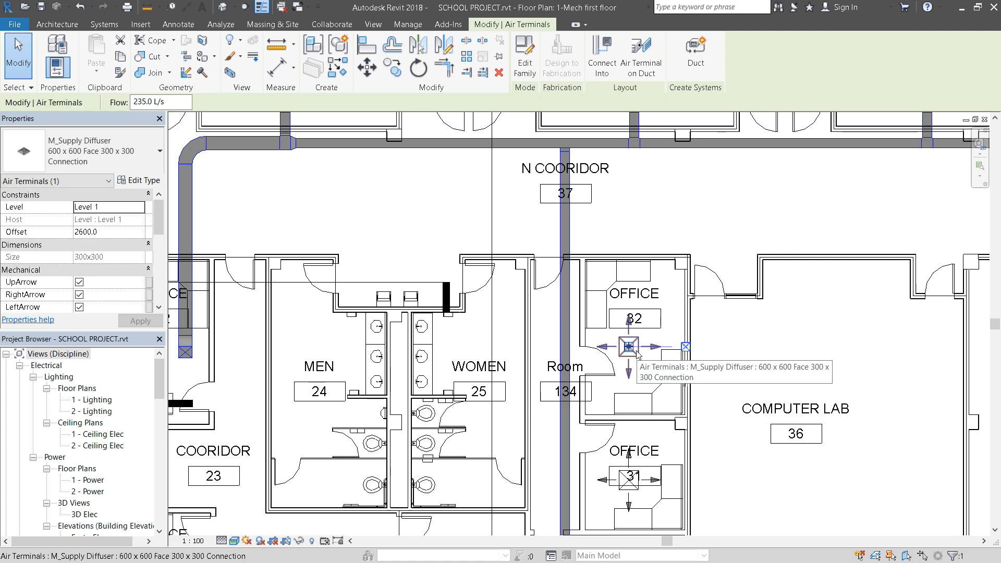
pyautogui.click(602, 62)
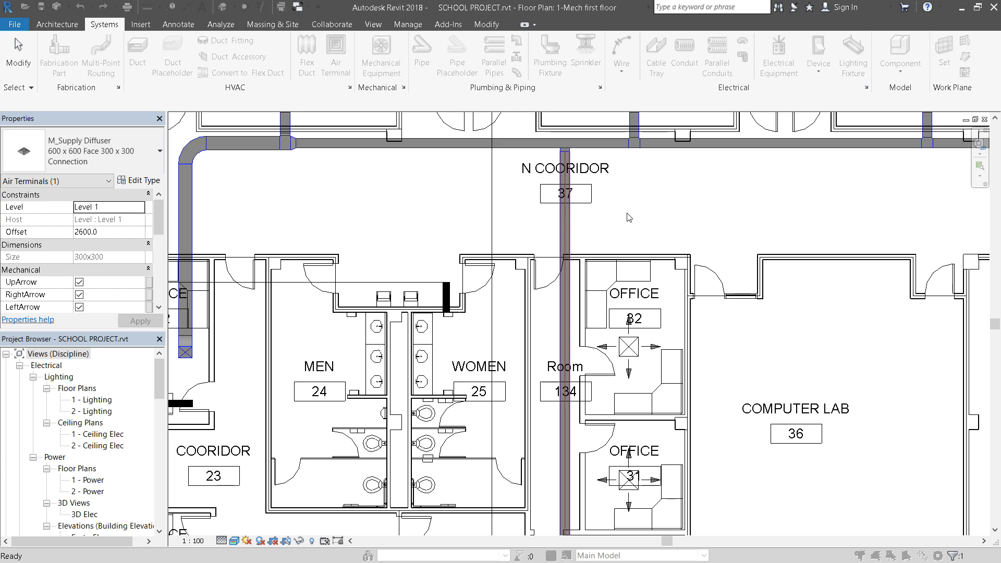
pyautogui.scroll(-3, 629, 217)
pyautogui.scroll(6, 625, 396)
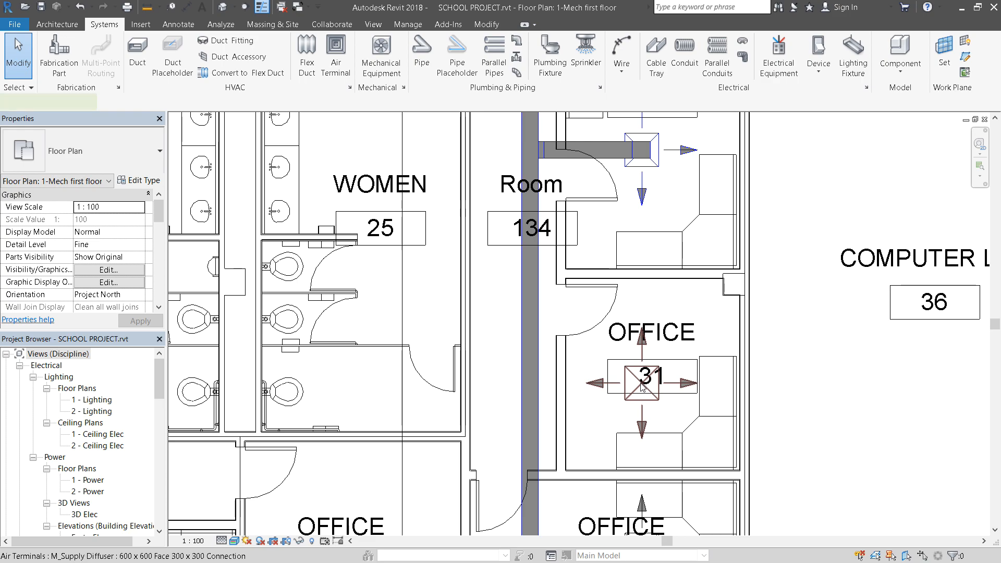
pyautogui.click(641, 387)
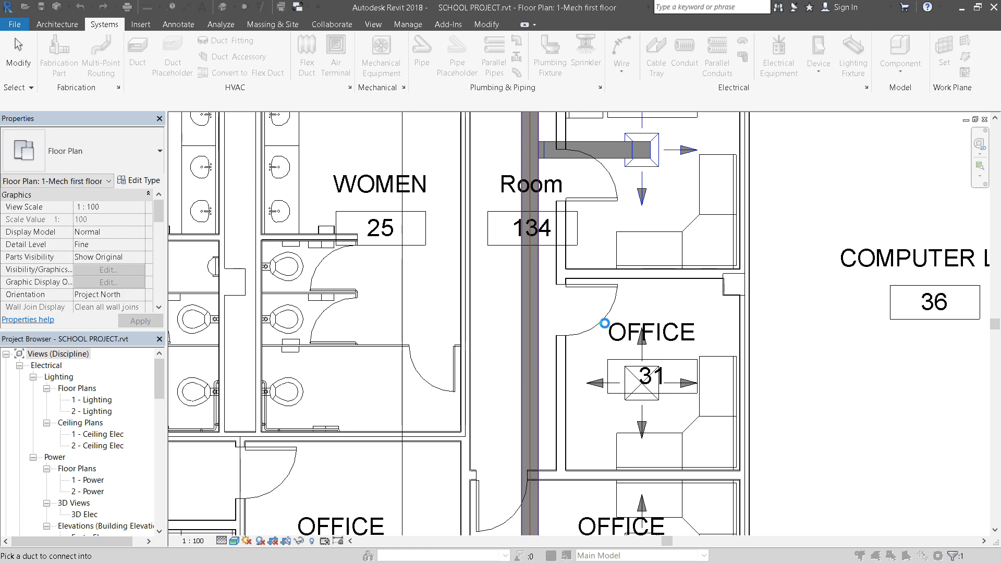
# Connect the Office 121 supply diffuser into the lower end of the Room 134 duct.
pyautogui.scroll(-2, 624, 295)
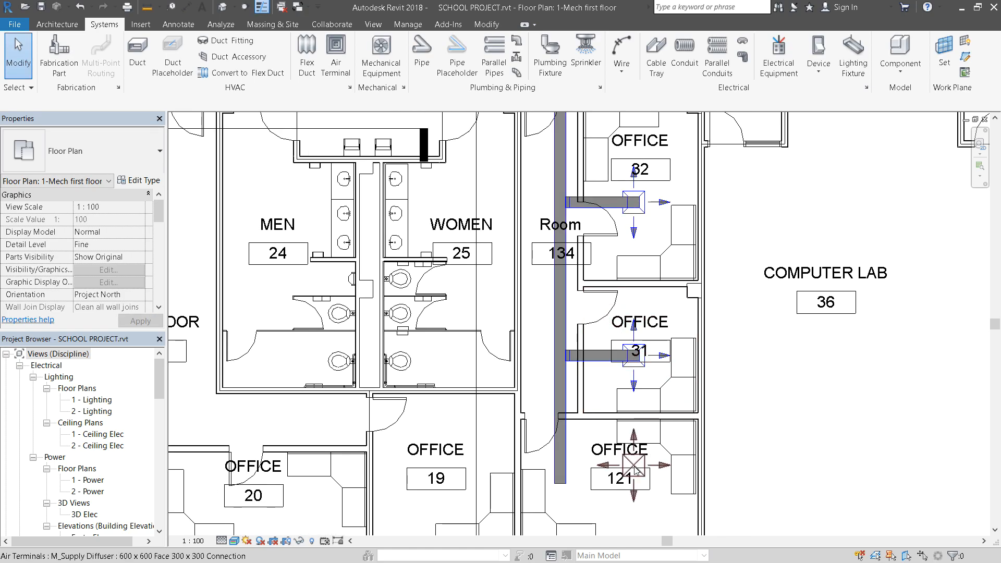
pyautogui.scroll(3, 636, 475)
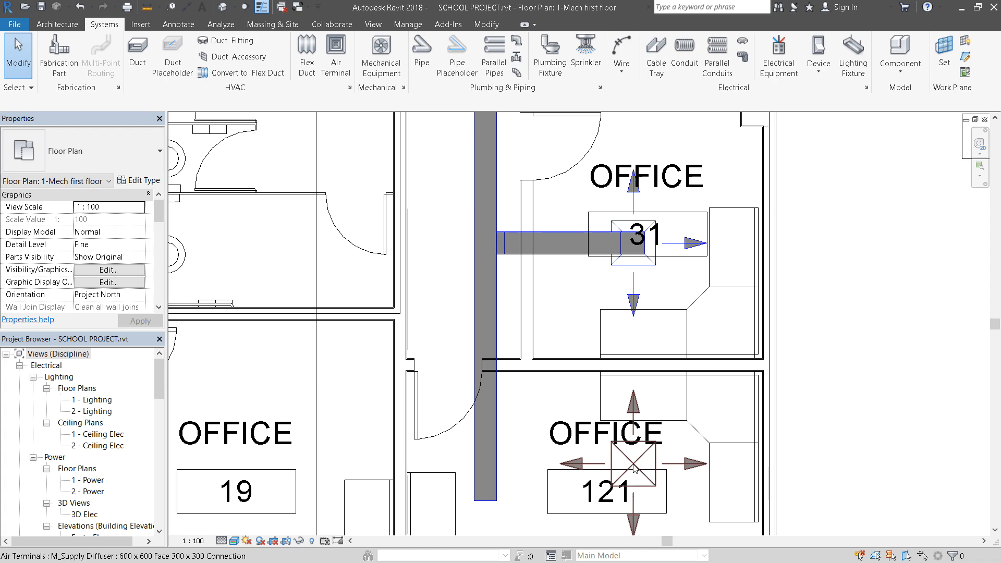
pyautogui.click(635, 468)
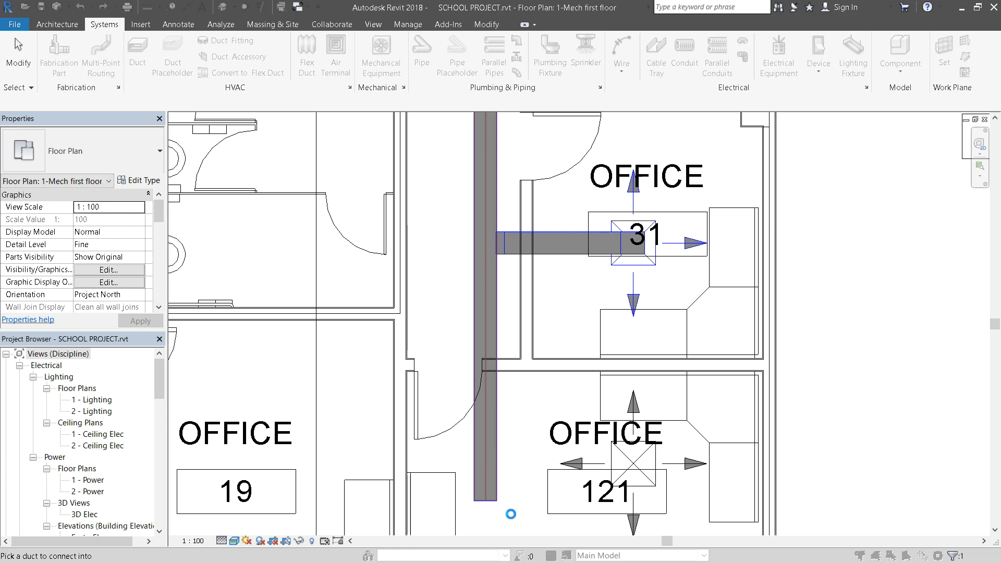
pyautogui.click(489, 499)
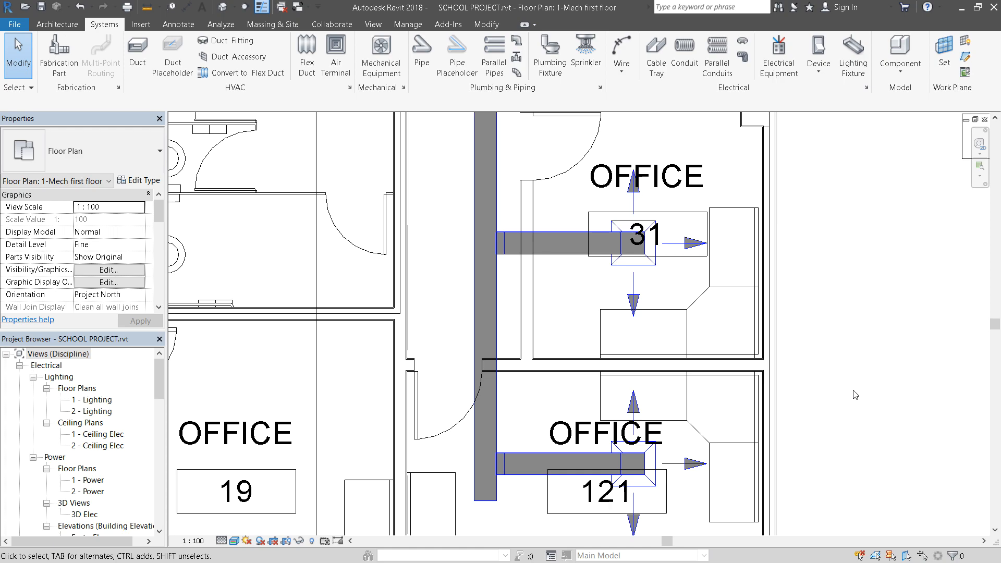
pyautogui.scroll(-2, 856, 396)
pyautogui.scroll(-1, 856, 396)
pyautogui.scroll(-2, 628, 459)
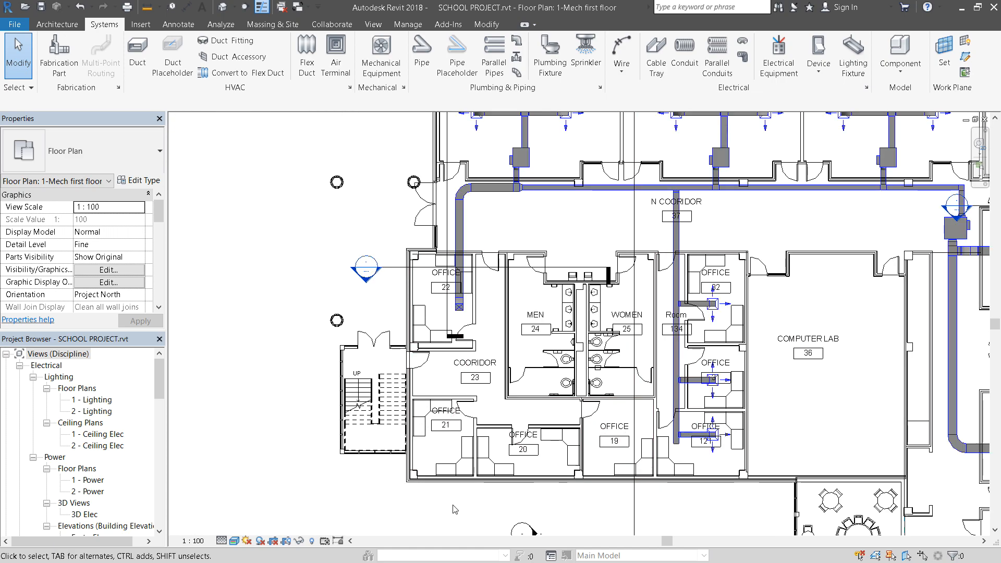
pyautogui.scroll(-1, 416, 514)
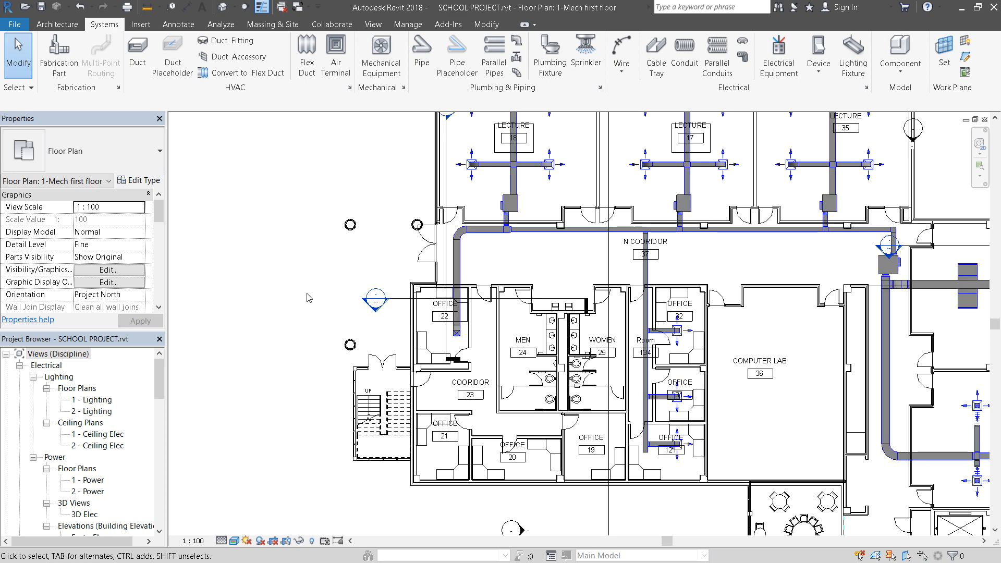
pyautogui.scroll(-1, 266, 386)
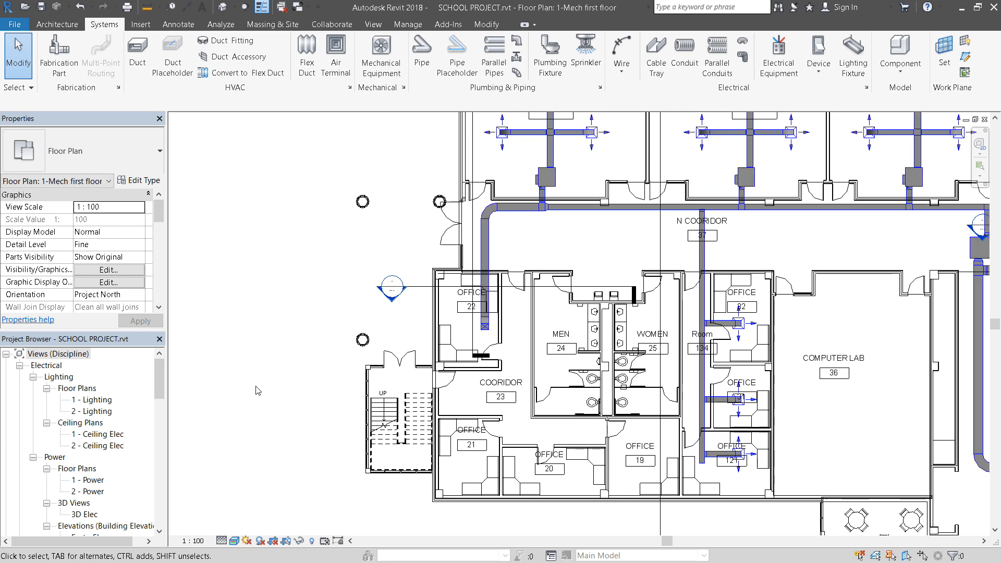
# Examine the Room 134 duct branches and the properties of the supply diffuser in Office 32.
pyautogui.scroll(-1, 250, 391)
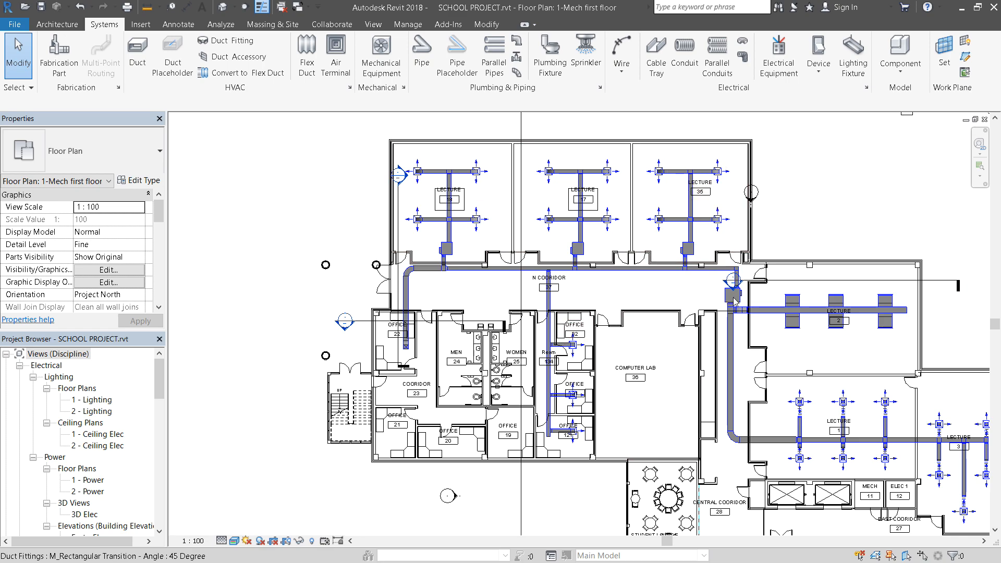
pyautogui.scroll(4, 575, 348)
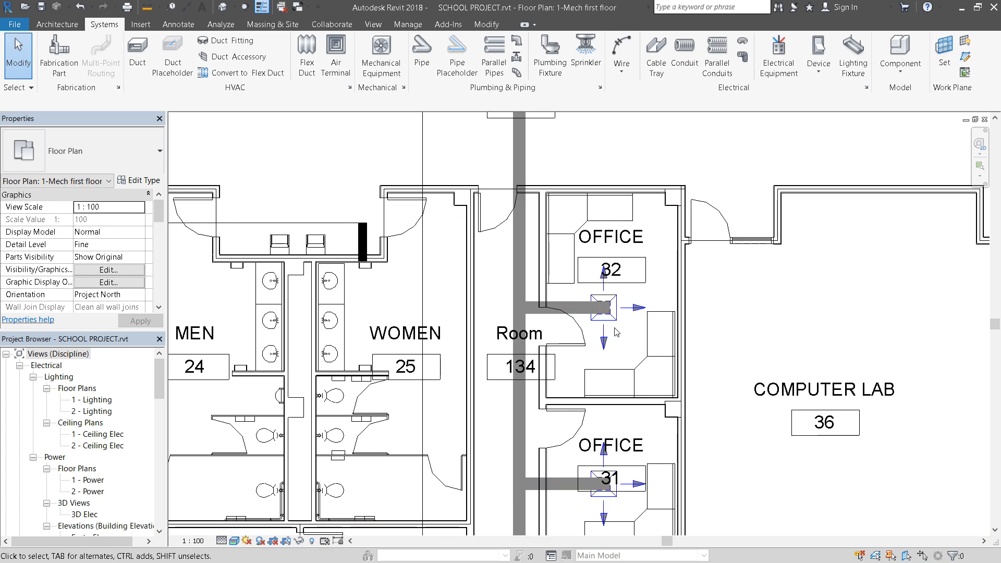
pyautogui.press('Tab')
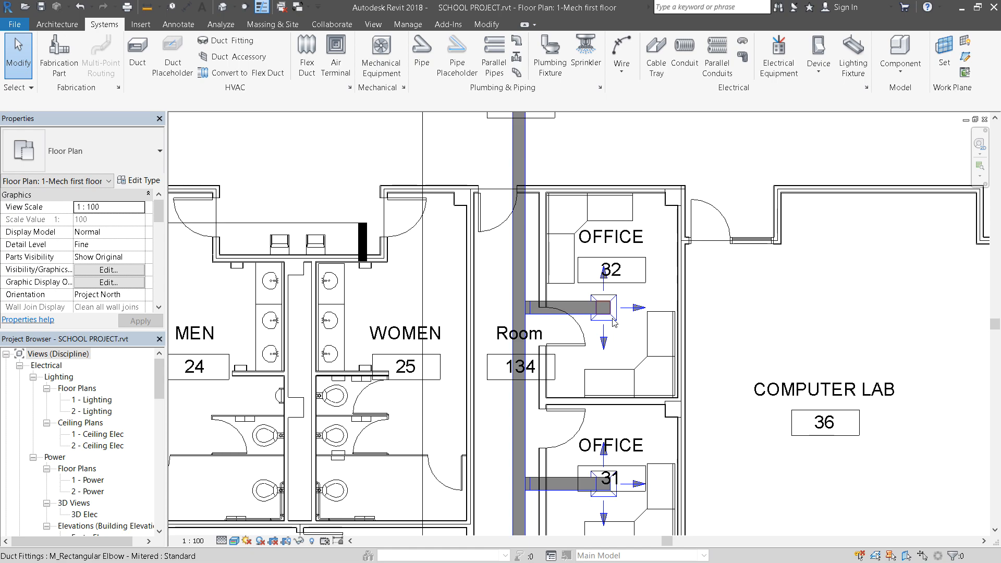
pyautogui.scroll(-2, 569, 359)
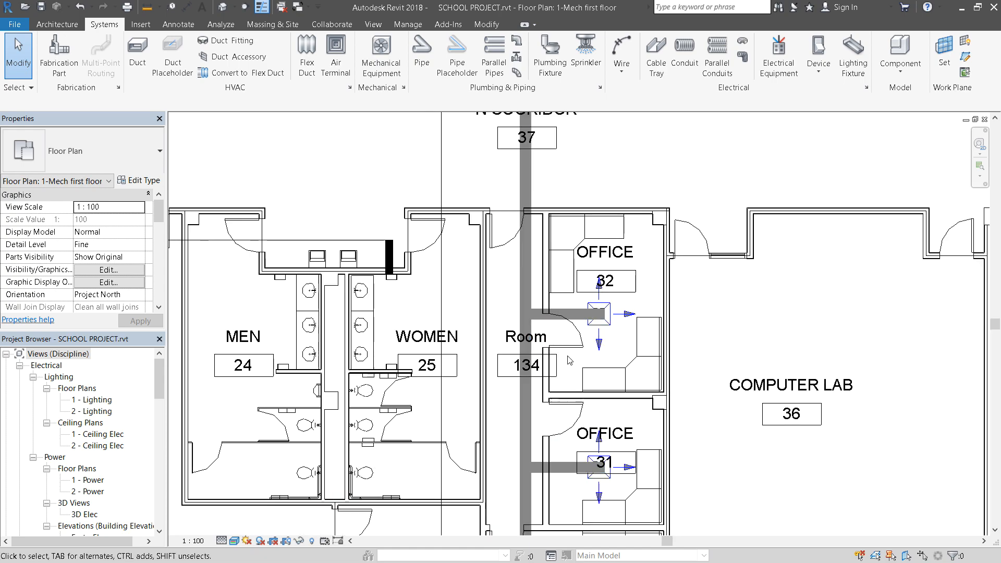
pyautogui.scroll(-3, 570, 360)
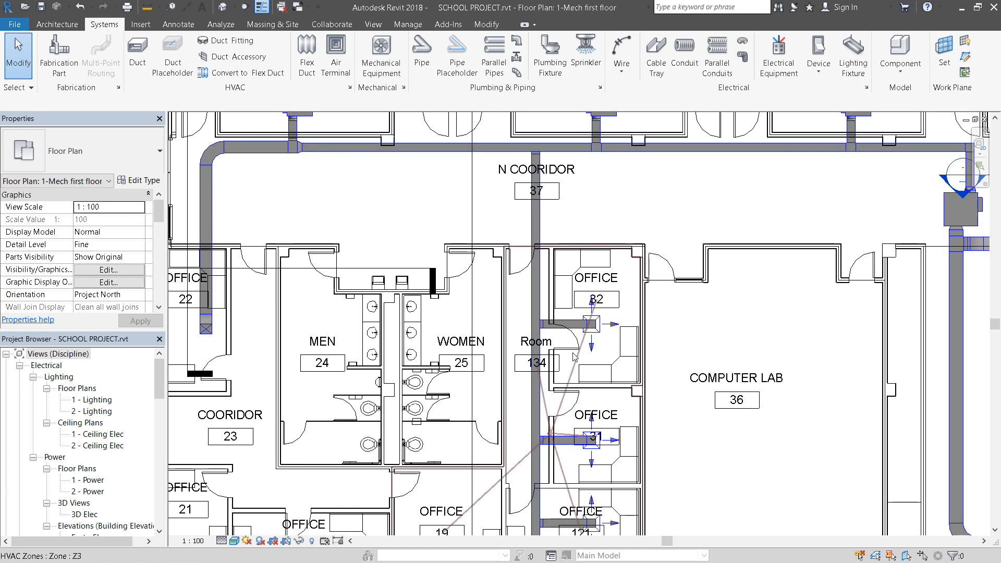
pyautogui.click(605, 331)
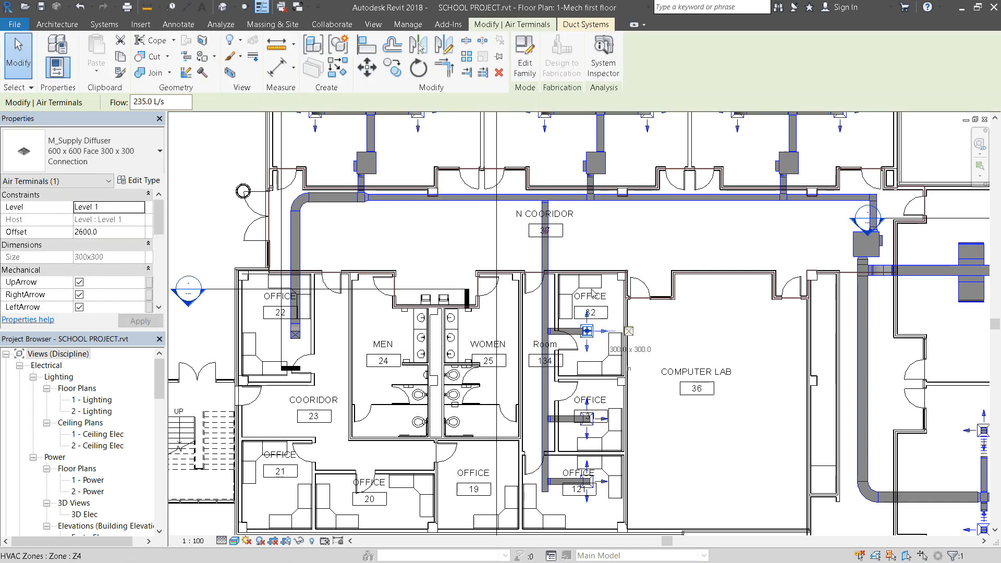
pyautogui.scroll(-4, 583, 318)
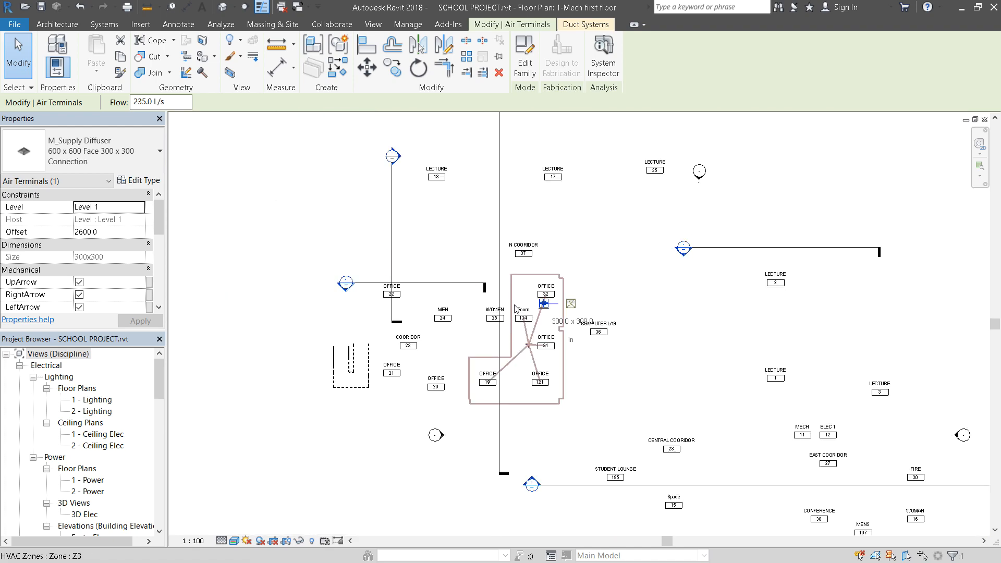
pyautogui.scroll(2, 600, 345)
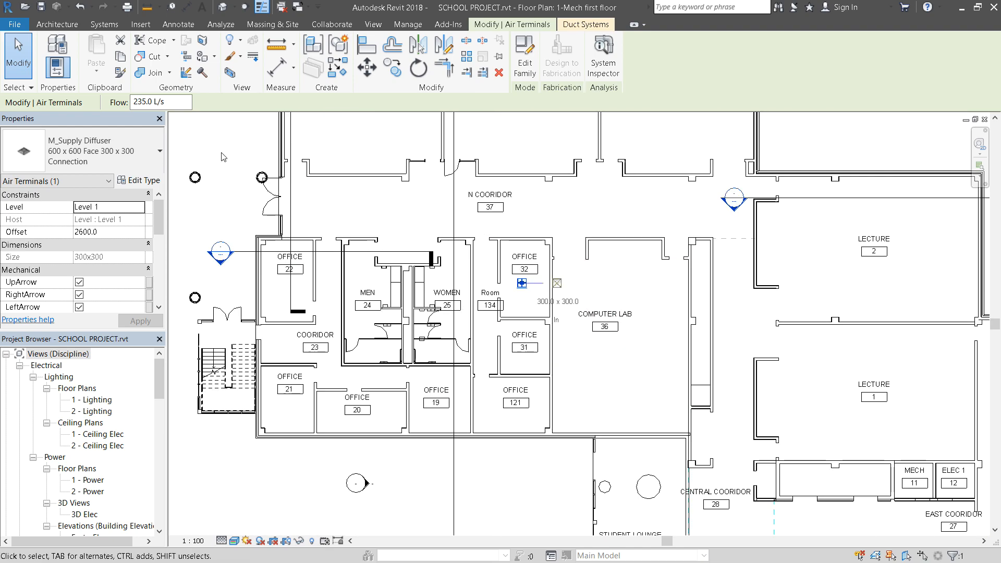
pyautogui.press('Escape')
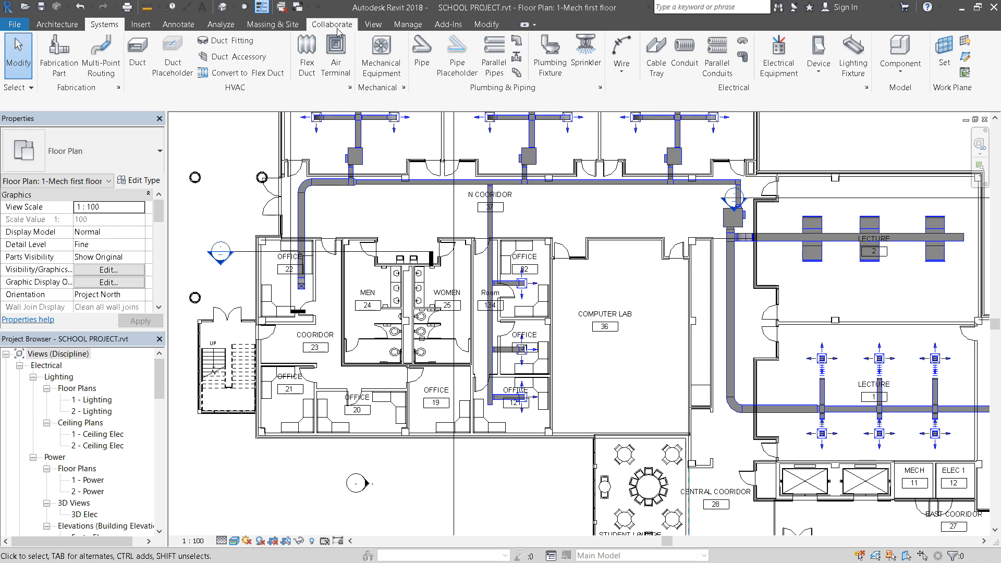
# Place 600 x 600 Face 300 x 300 Connection supply diffusers at 2600 mm offset in Offices 21, 20 and 22 and Corridor 23.
pyautogui.click(336, 58)
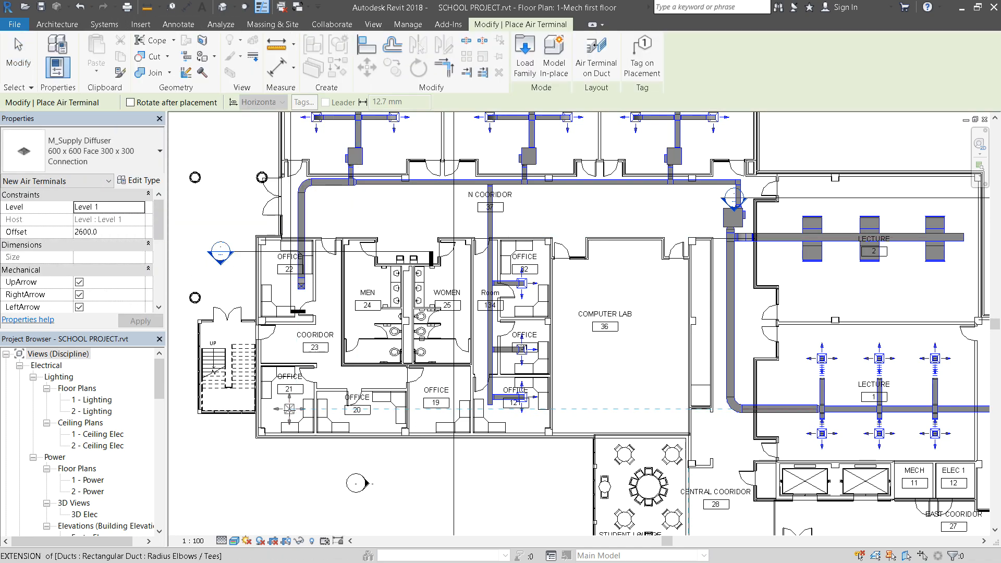
pyautogui.click(358, 409)
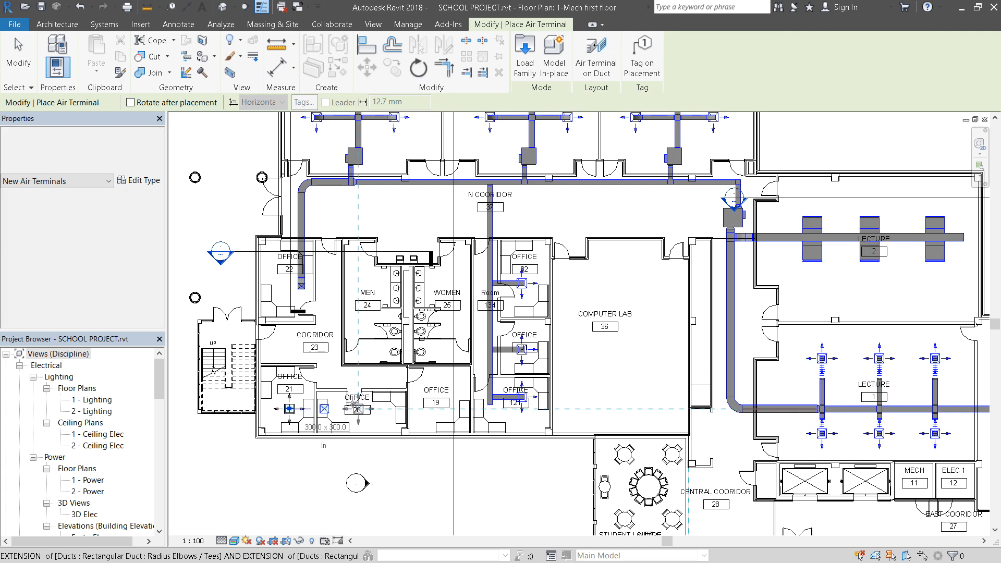
pyautogui.click(288, 341)
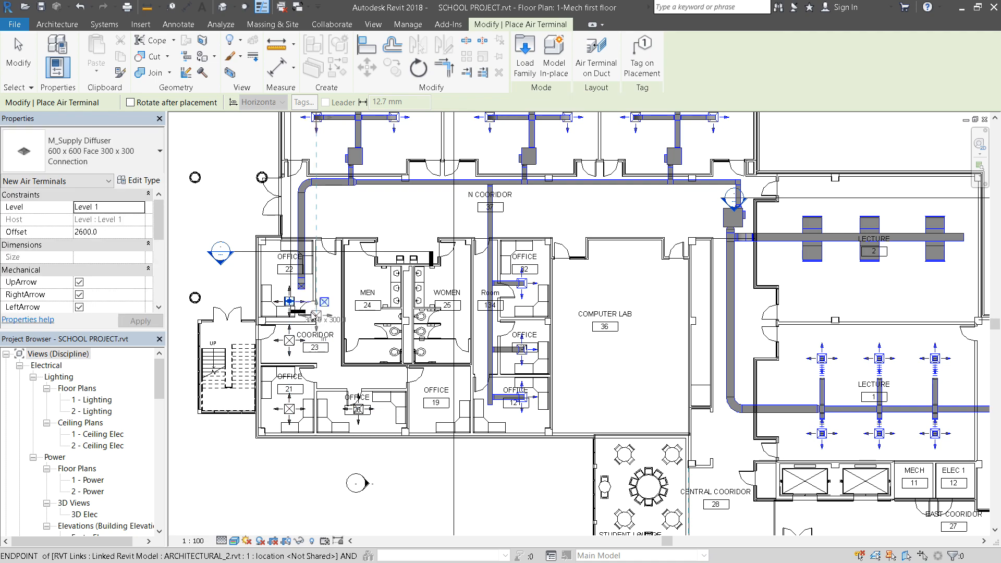
pyautogui.press('Escape')
pyautogui.press('Escape')
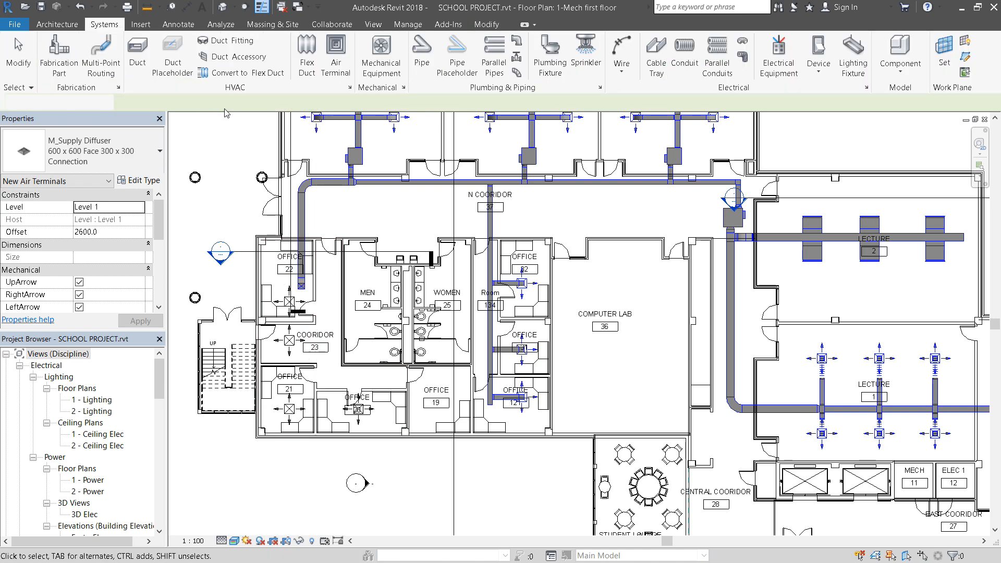
# Draw a 350 x 350 mm duct at 3200 mm offset, about 14240 mm long, from between Offices 21 and 20 to the N Corridor duct.
pyautogui.click(139, 58)
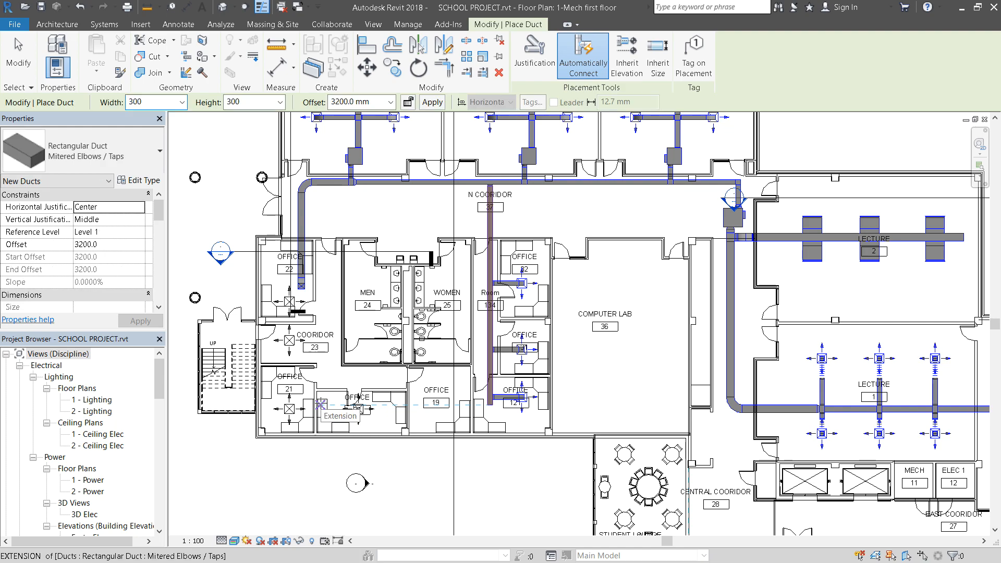
pyautogui.scroll(4, 321, 409)
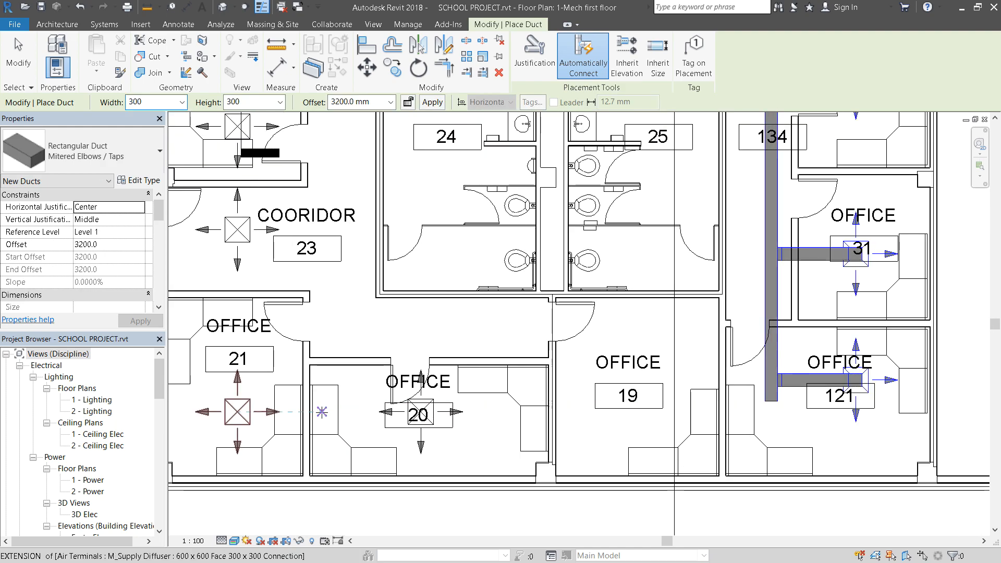
pyautogui.scroll(-3, 317, 354)
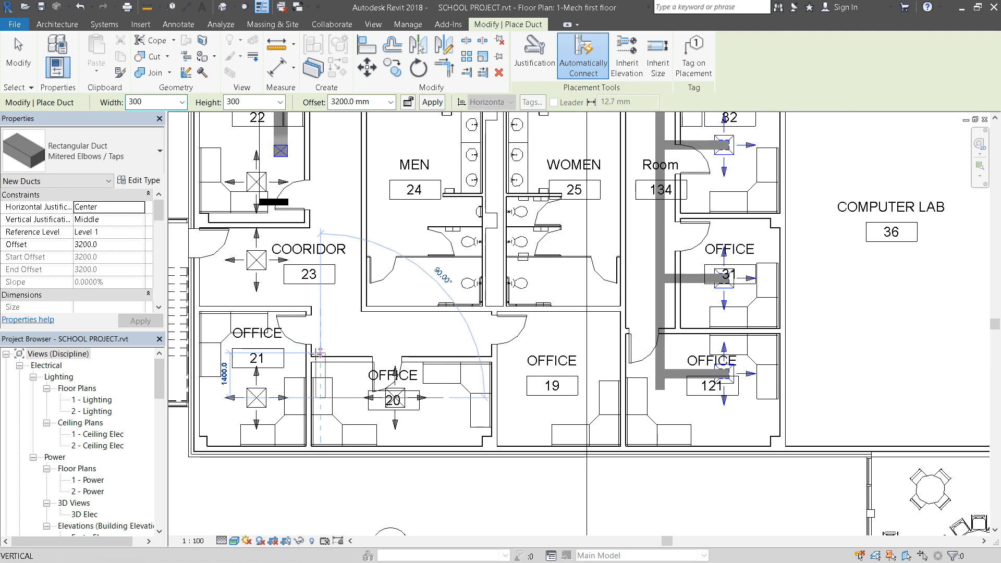
pyautogui.scroll(-2, 319, 354)
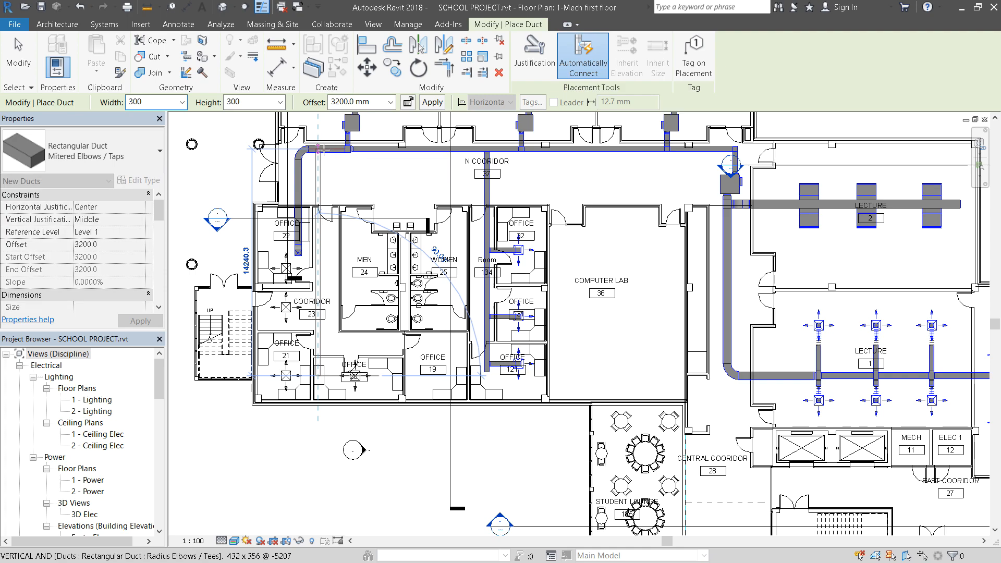
pyautogui.click(183, 101)
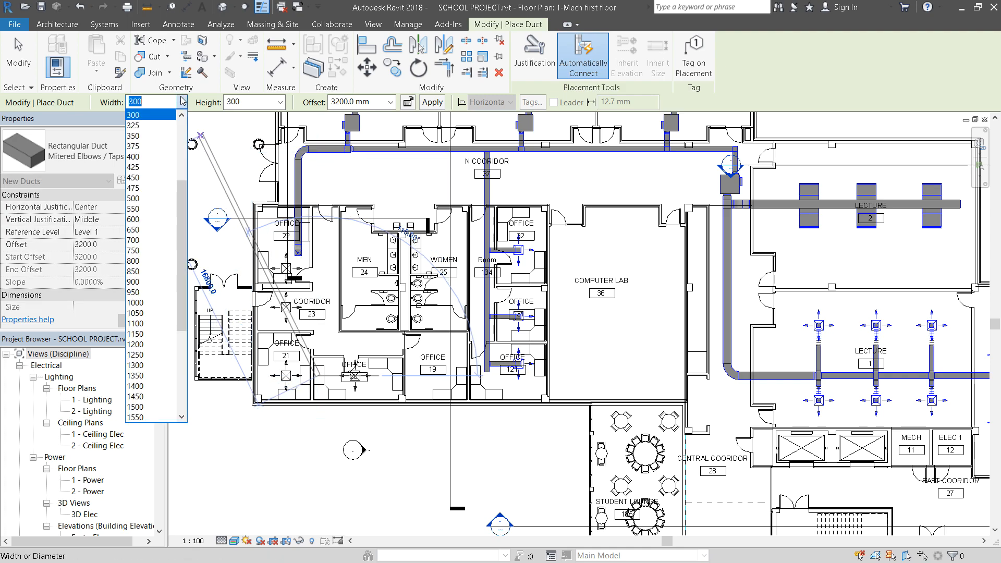
pyautogui.click(151, 136)
pyautogui.click(279, 105)
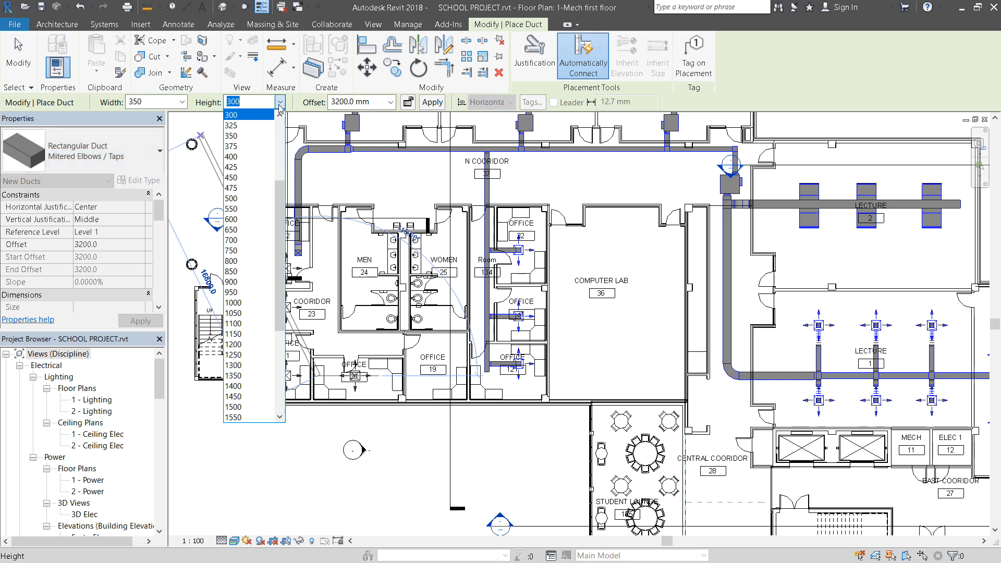
pyautogui.click(247, 136)
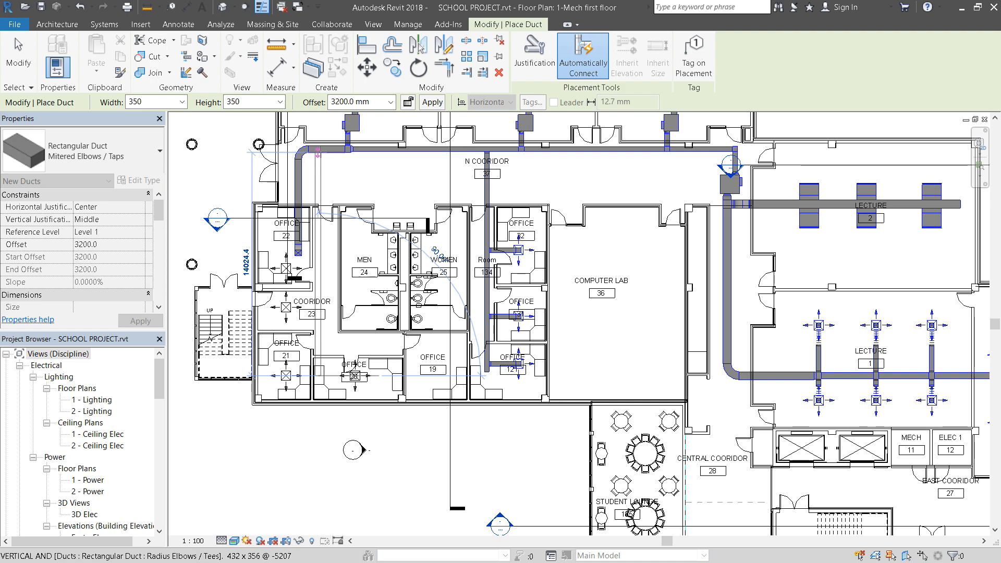
pyautogui.scroll(3, 317, 151)
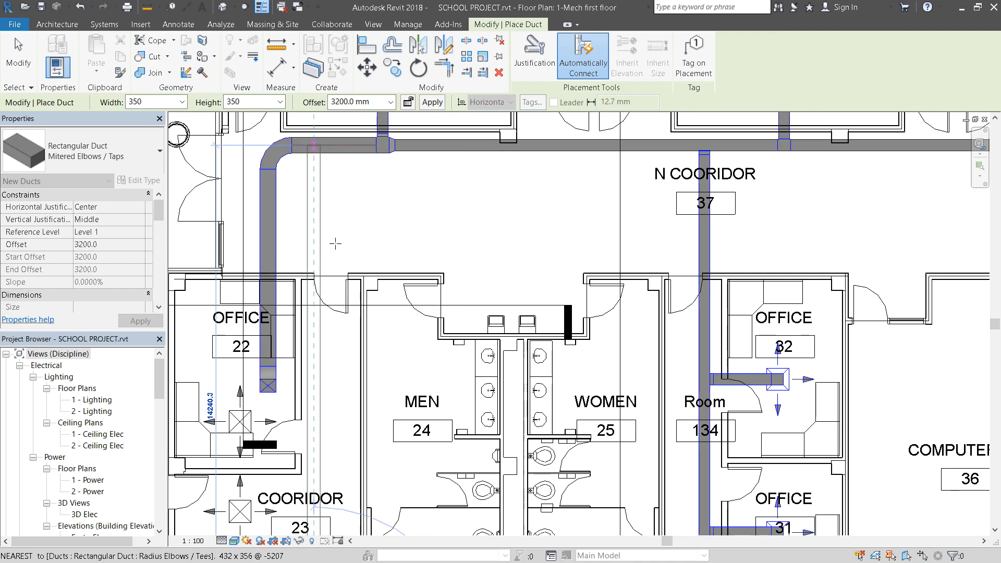
pyautogui.press('Escape')
pyautogui.scroll(-2, 351, 233)
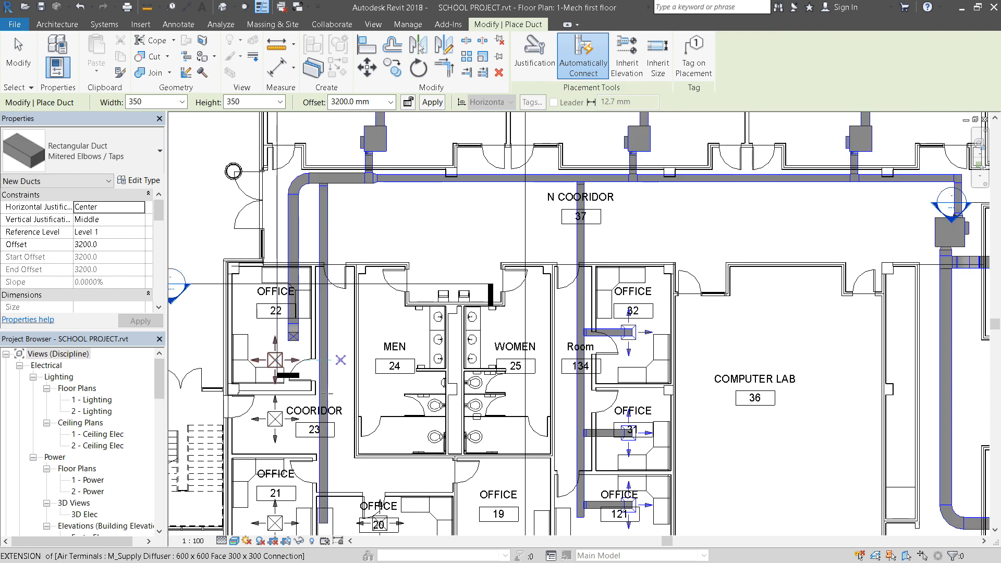
pyautogui.scroll(2, 276, 406)
pyautogui.press('Escape')
pyautogui.press('Escape')
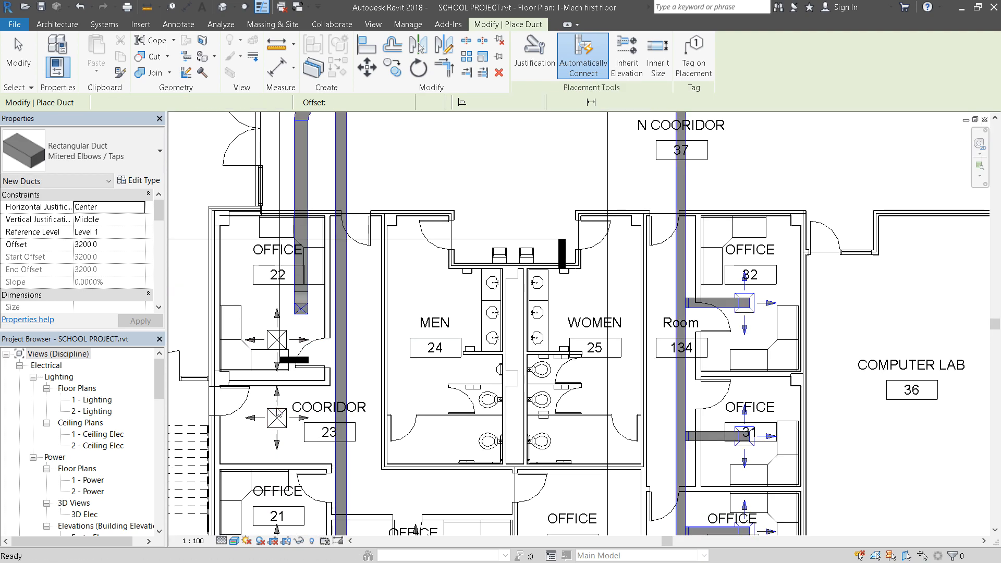
pyautogui.click(276, 344)
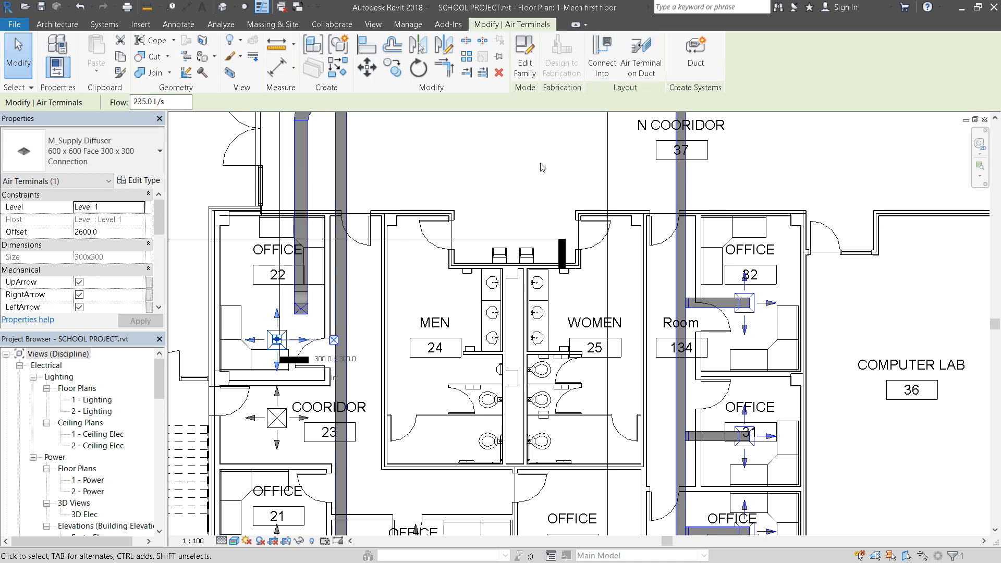
pyautogui.scroll(-2, 416, 266)
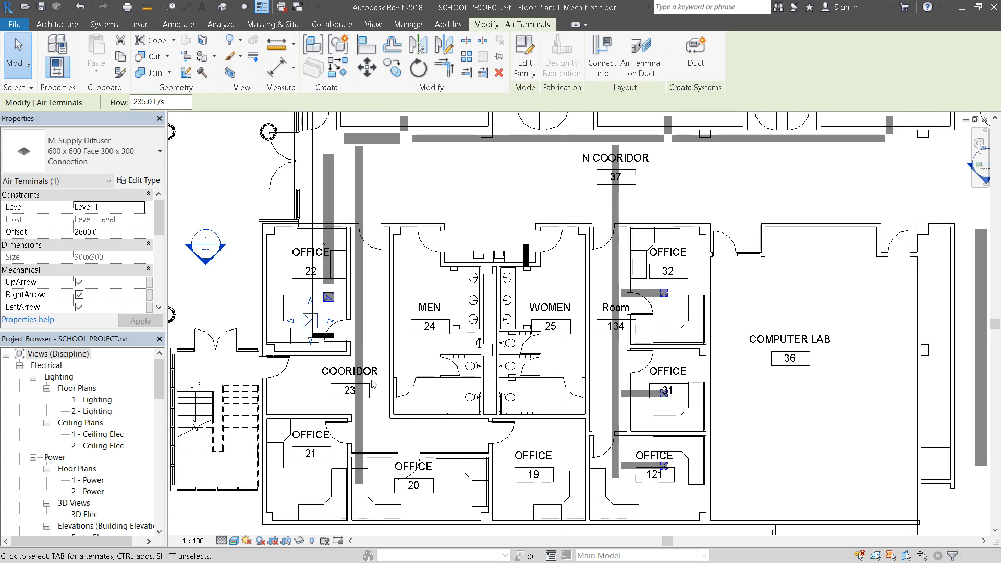
pyautogui.keyDown('ctrl'); pyautogui.click(311, 484); pyautogui.keyUp('ctrl')
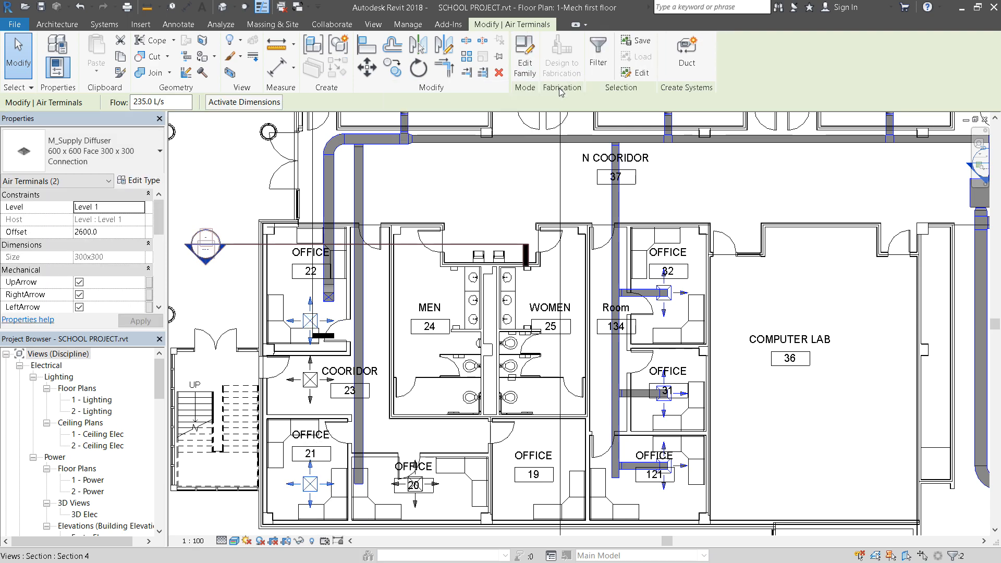
pyautogui.click(233, 192)
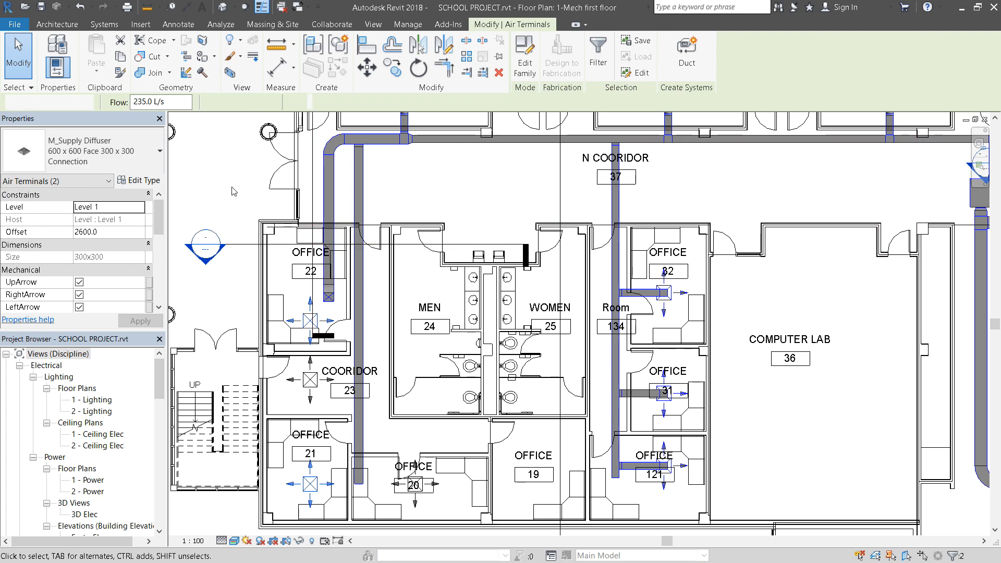
# Connect the supply diffusers in Office 22 and Corridor 23 into the vertical duct running through Corridor 23.
pyautogui.click(310, 321)
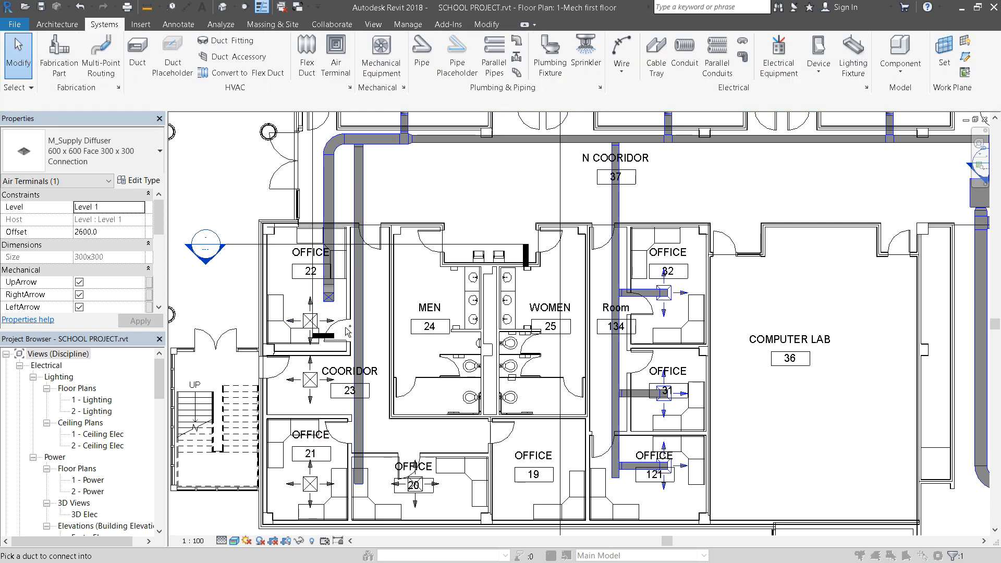
pyautogui.scroll(3, 348, 332)
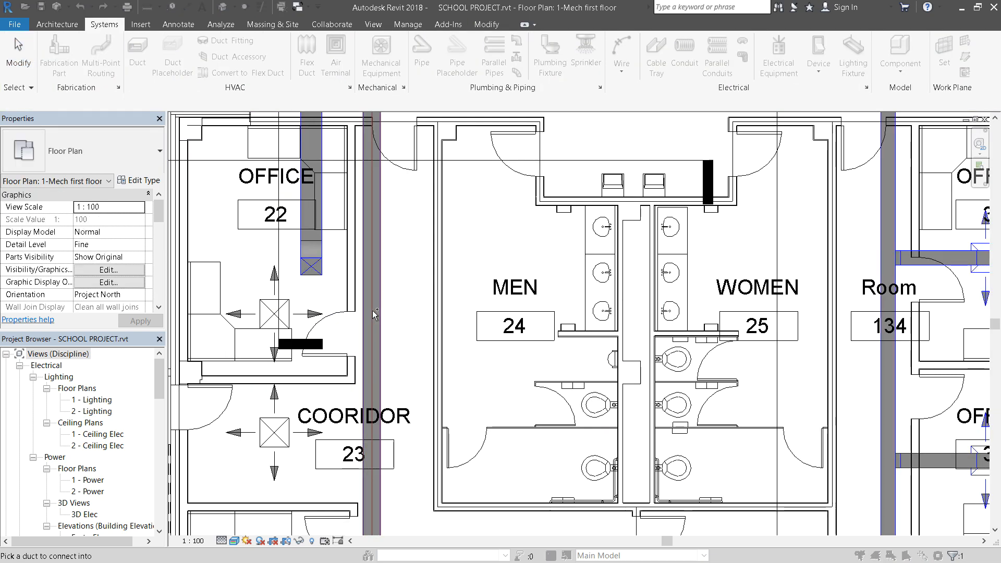
pyautogui.click(376, 318)
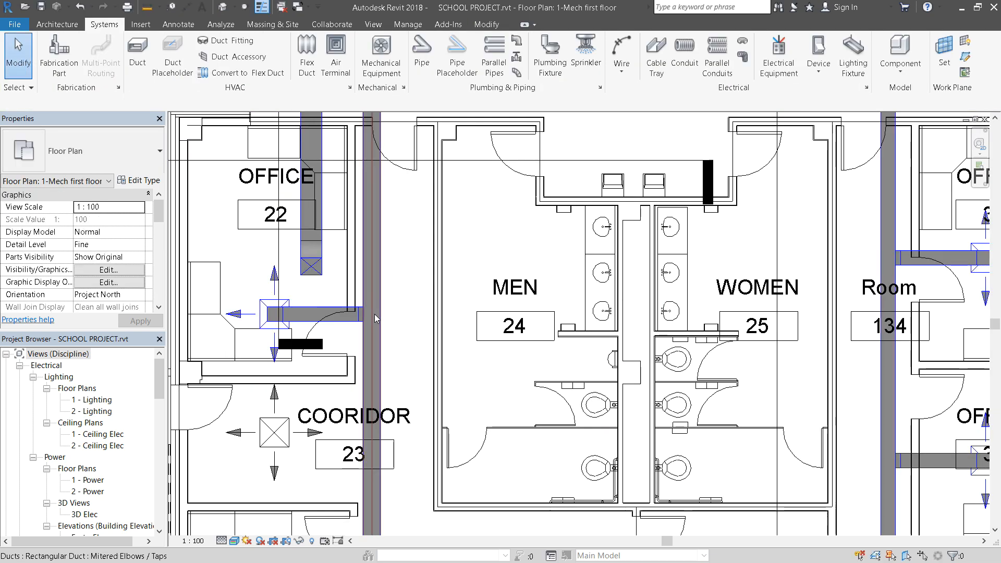
pyautogui.scroll(-1, 409, 263)
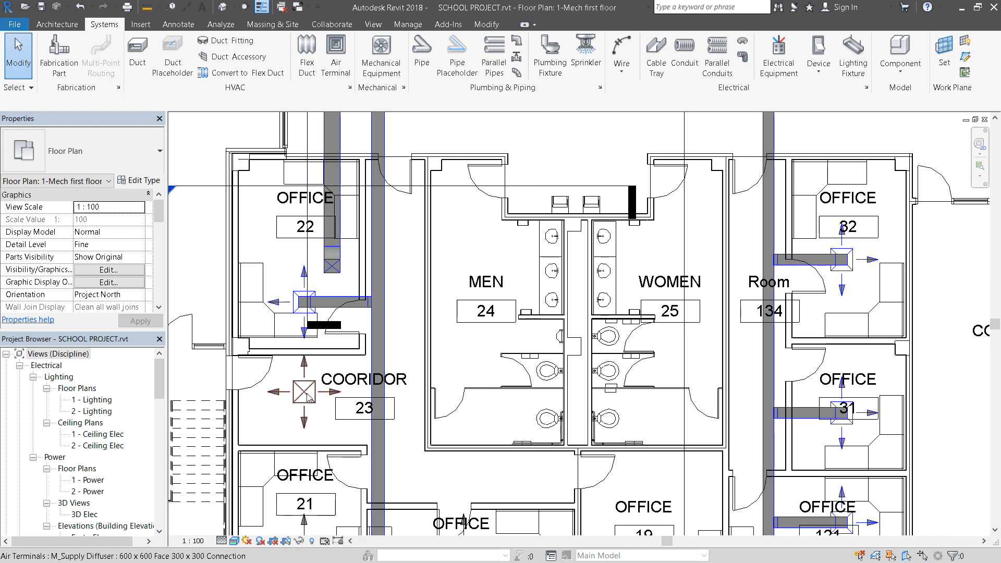
pyautogui.click(374, 397)
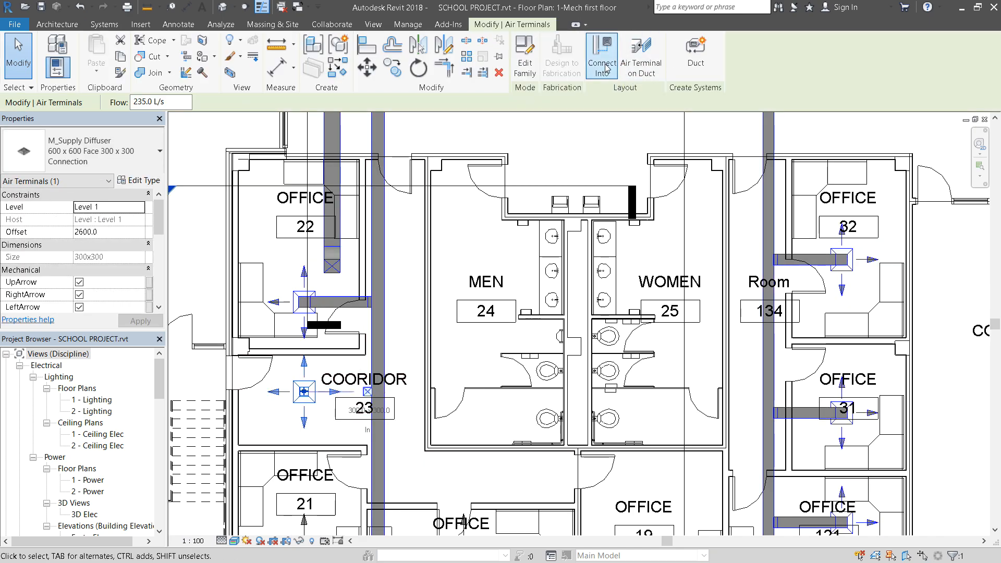
pyautogui.click(641, 55)
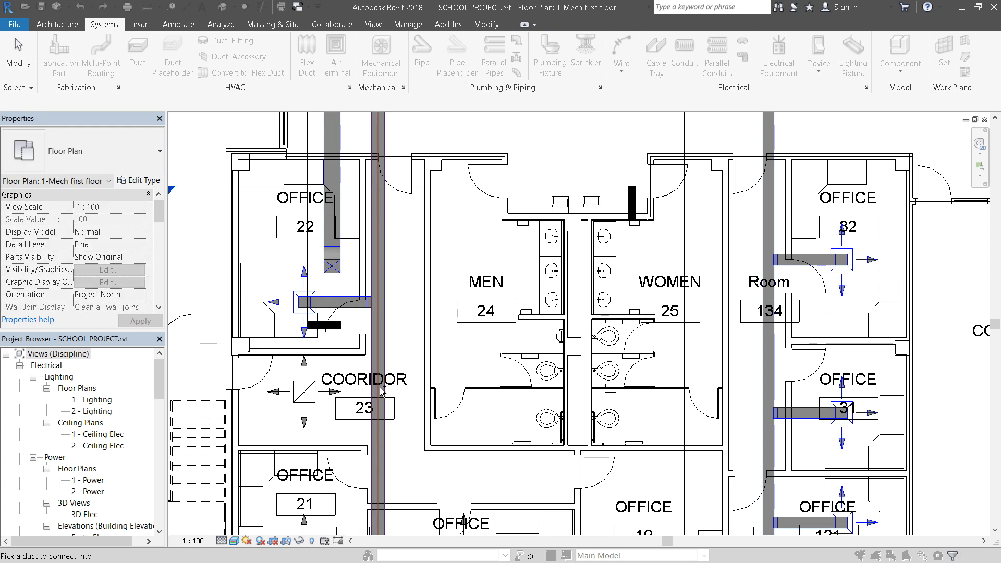
pyautogui.click(378, 232)
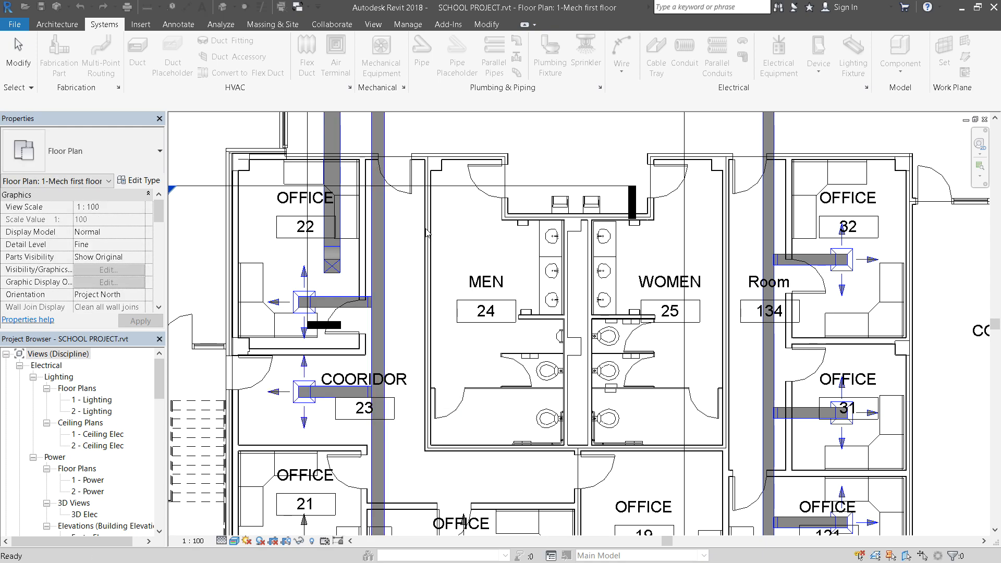
# Connect the Office 21 supply diffuser into the vertical duct running down from Corridor 23.
pyautogui.scroll(-2, 427, 232)
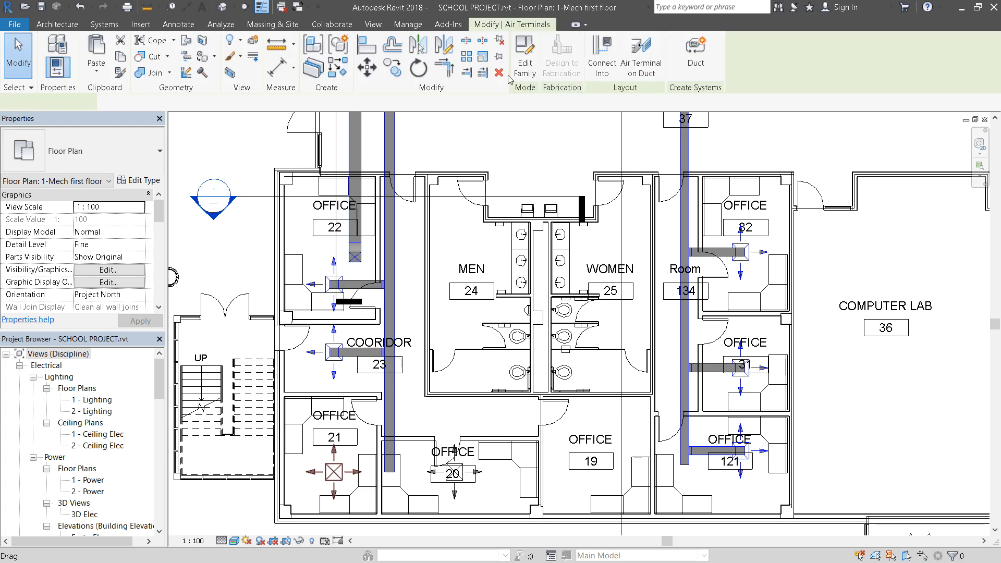
pyautogui.click(602, 56)
pyautogui.click(388, 437)
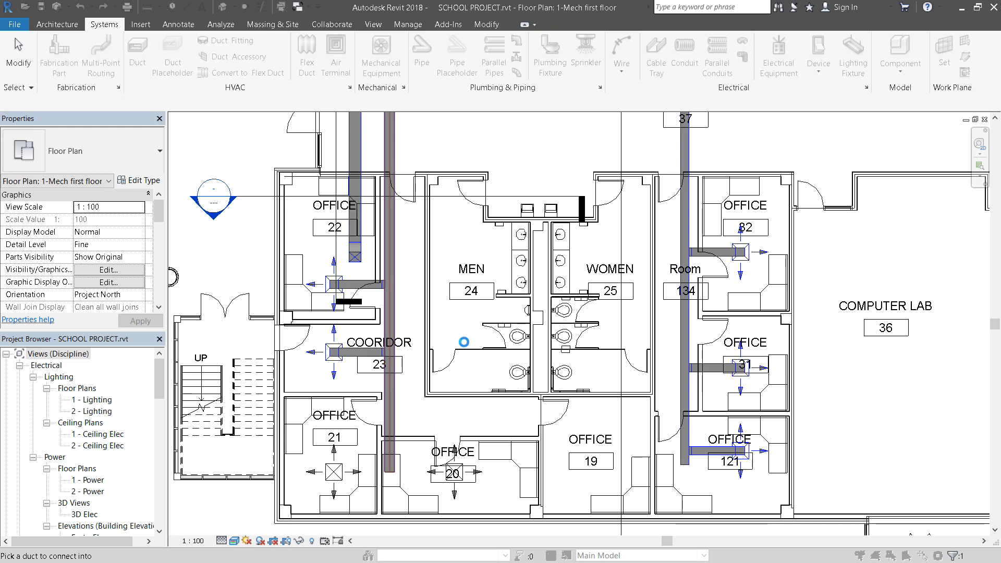
pyautogui.scroll(5, 390, 472)
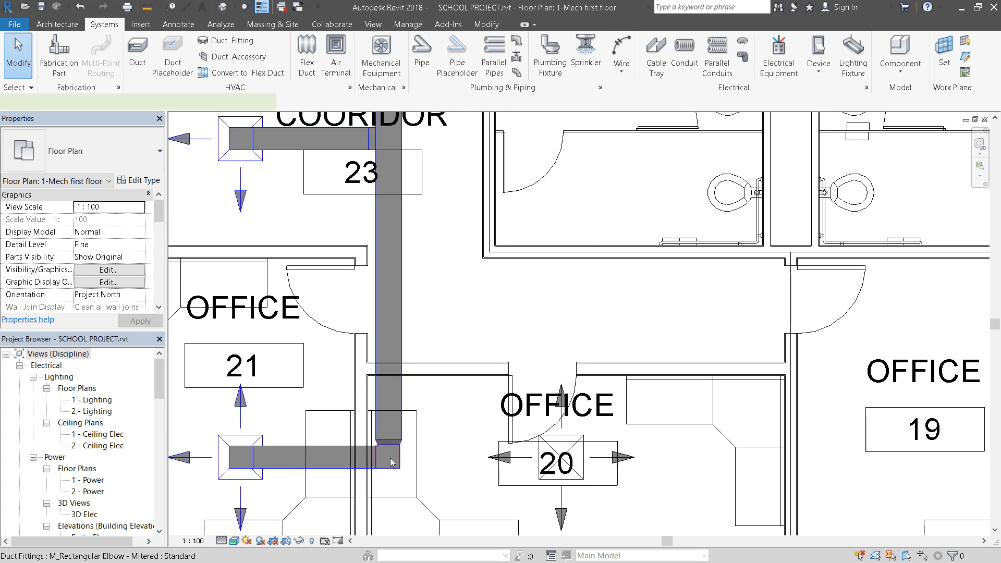
# Try to connect the Office 20 supply diffuser into the vertical duct with its elbow still in place.
pyautogui.click(395, 462)
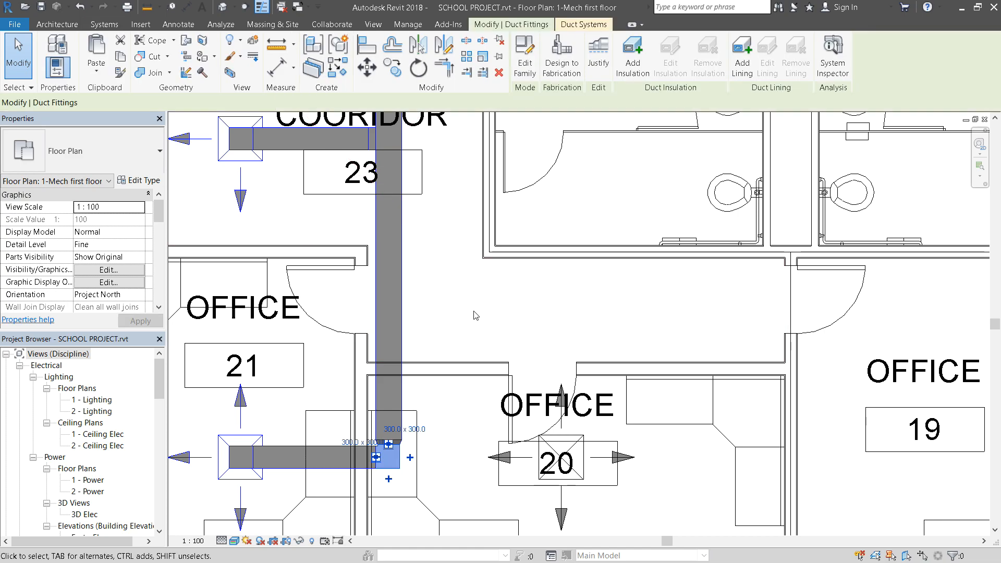
pyautogui.press('Escape')
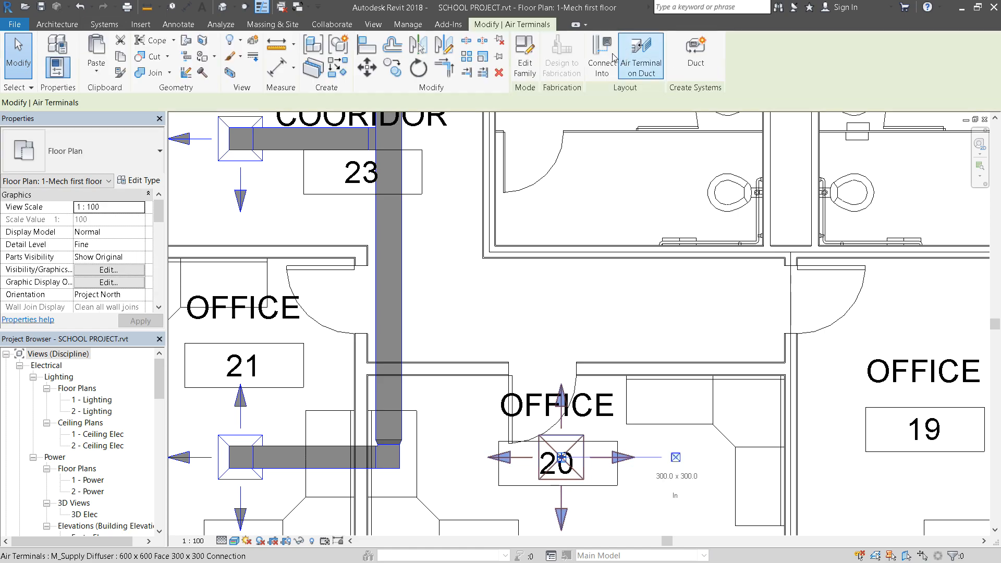
pyautogui.click(602, 52)
pyautogui.click(390, 376)
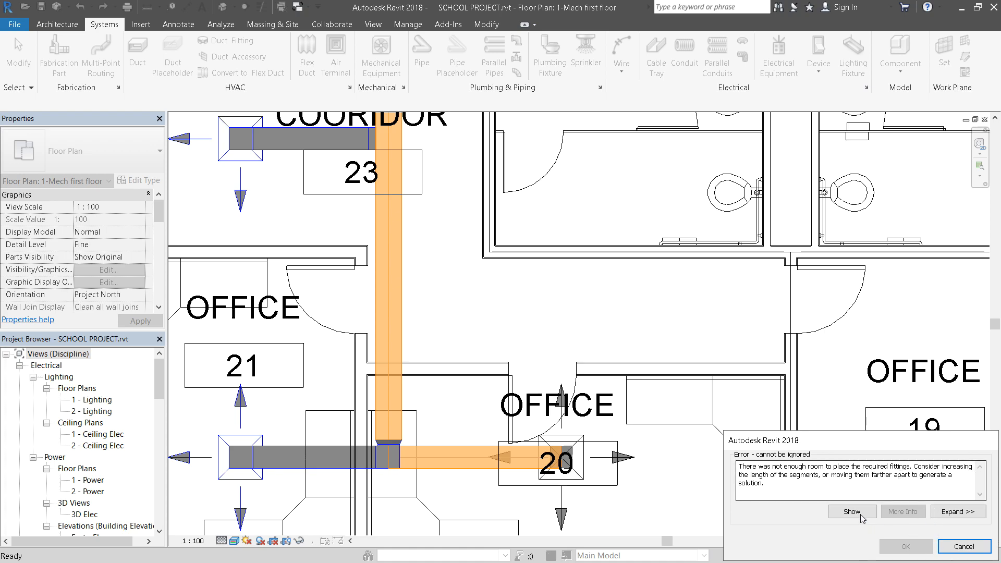
pyautogui.press('Escape')
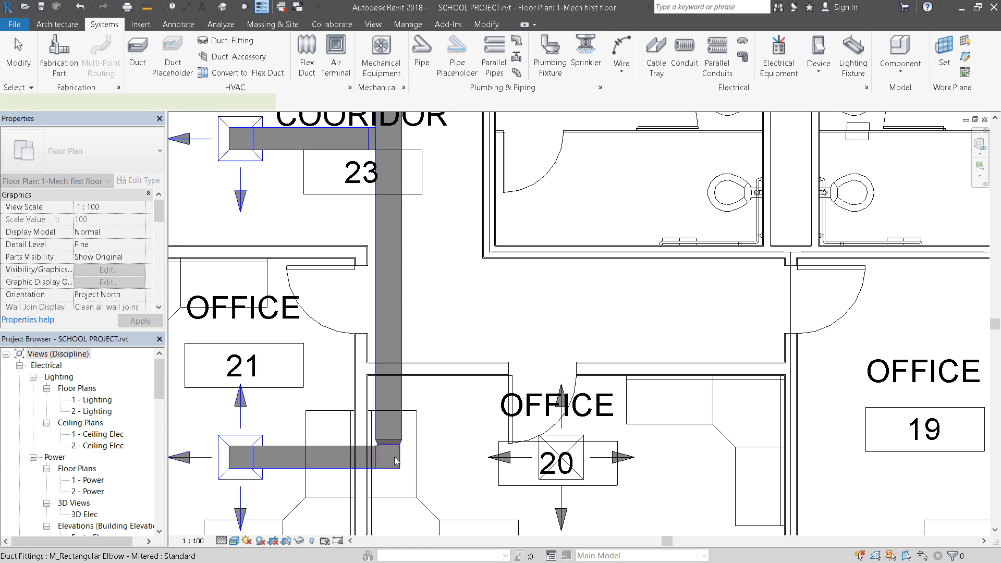
# Convert the rectangular elbow at the lower end of the vertical duct between Offices 21 and 20 into a tee.
pyautogui.click(396, 462)
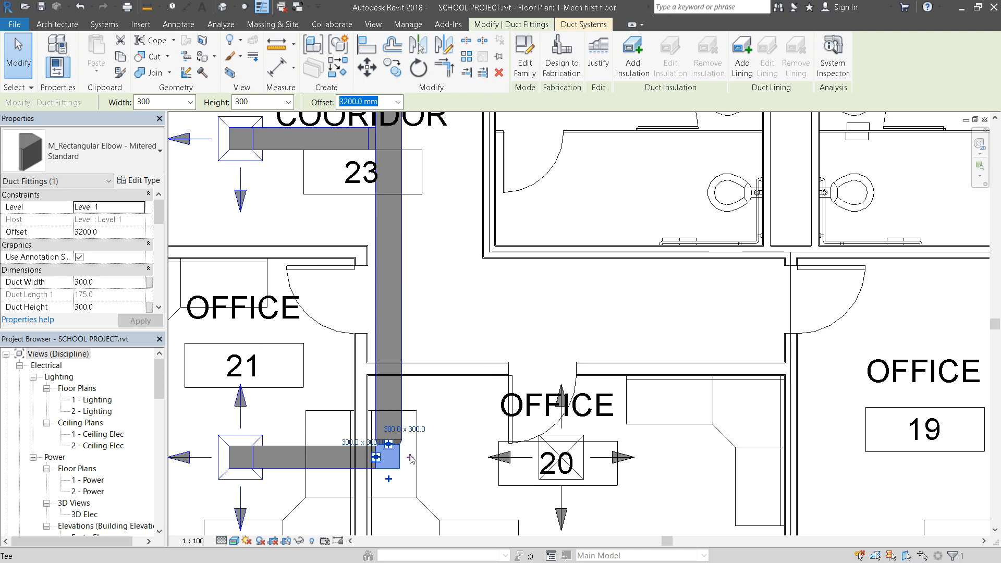
pyautogui.press('Escape')
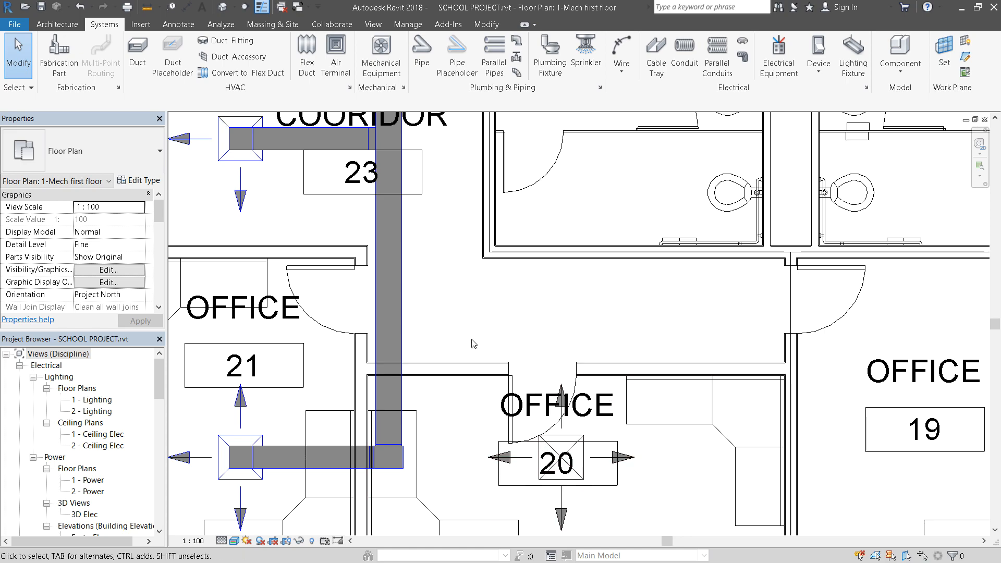
# Try again to connect the Office 20 supply diffuser into the vertical duct above the new tee.
pyautogui.scroll(-1, 473, 343)
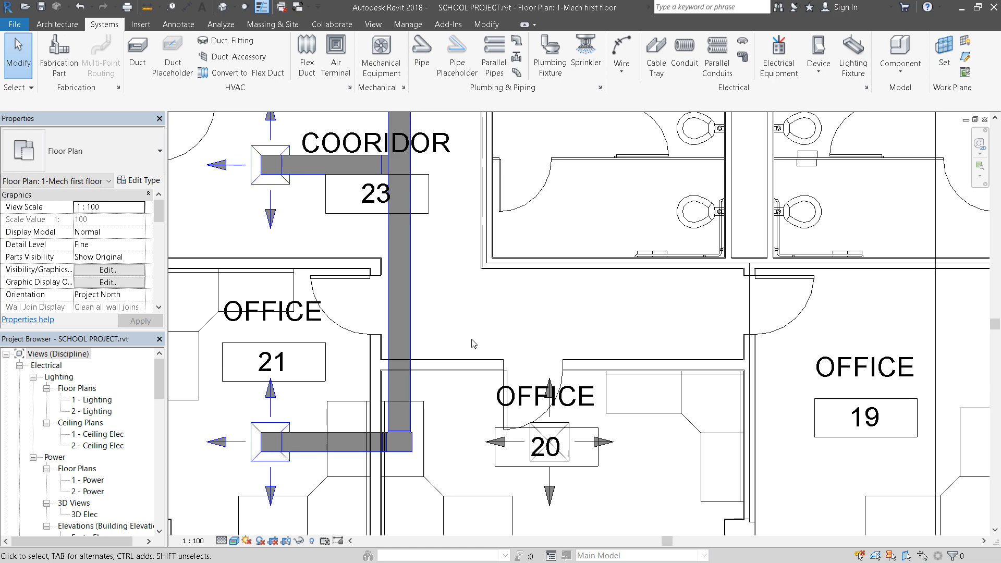
pyautogui.scroll(-1, 488, 307)
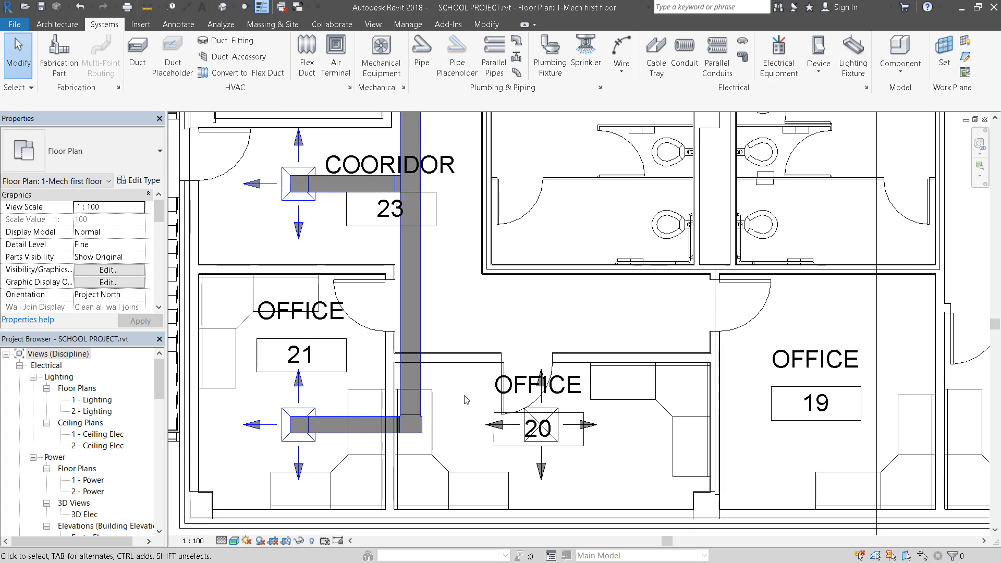
pyautogui.scroll(1, 464, 401)
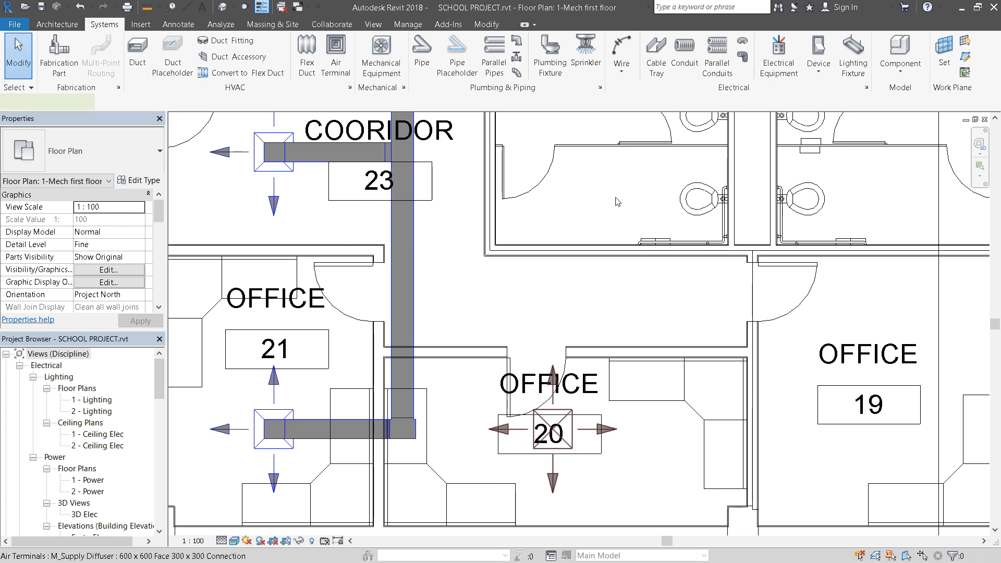
pyautogui.click(602, 68)
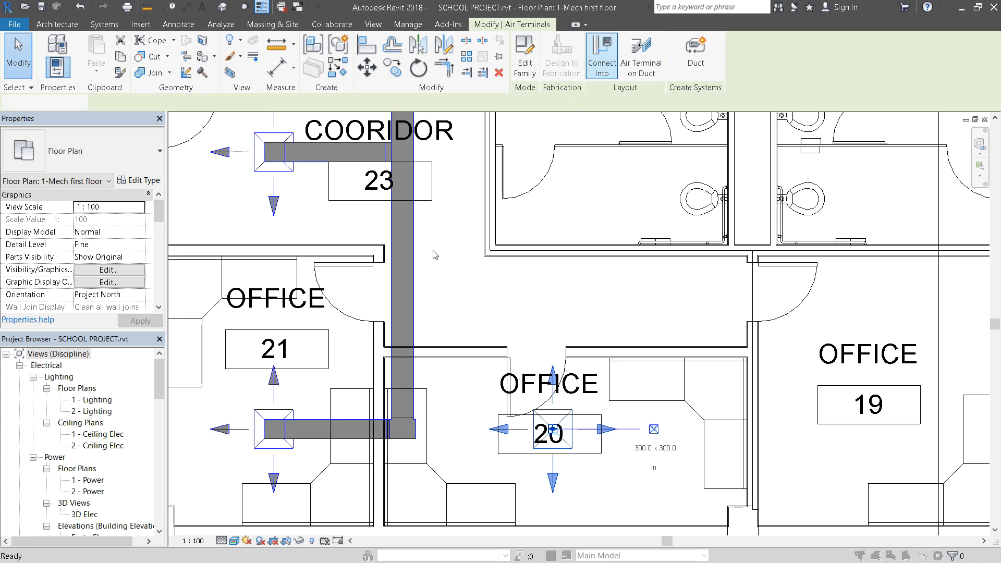
pyautogui.click(402, 322)
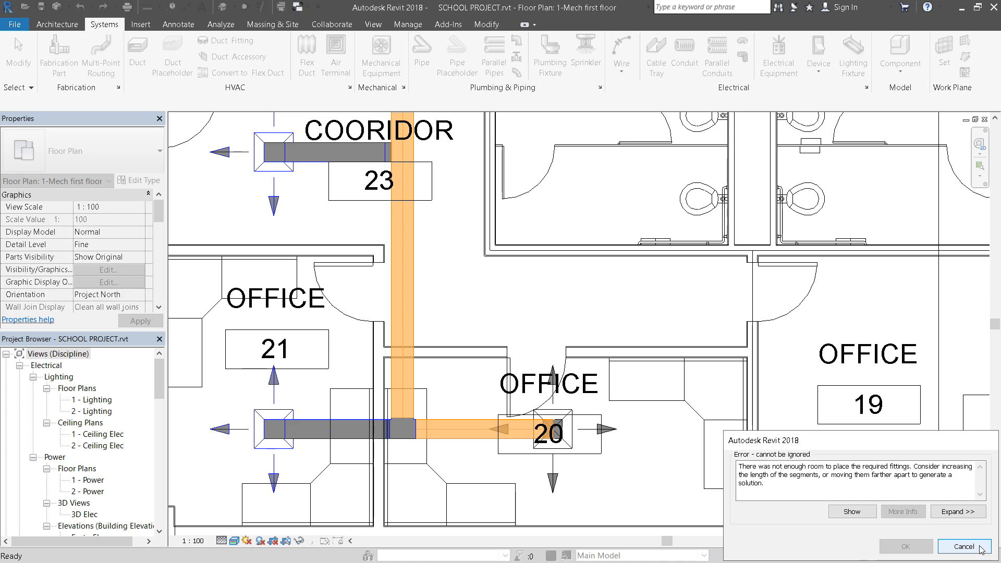
pyautogui.click(963, 546)
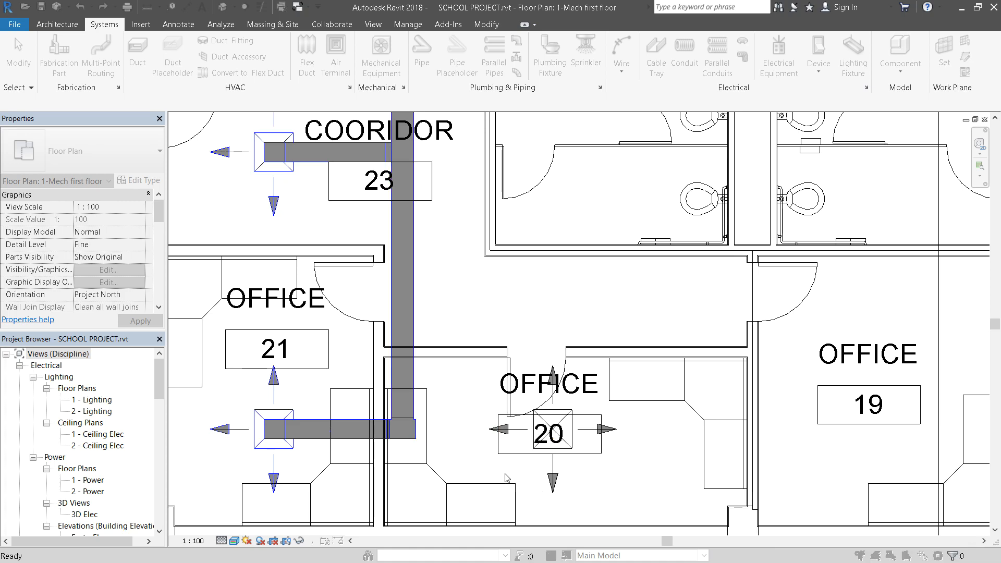
# Draw a 300 x 350 mm duct at 3200 mm offset from the tee's open end to the Office 20 supply diffuser.
pyautogui.click(415, 433)
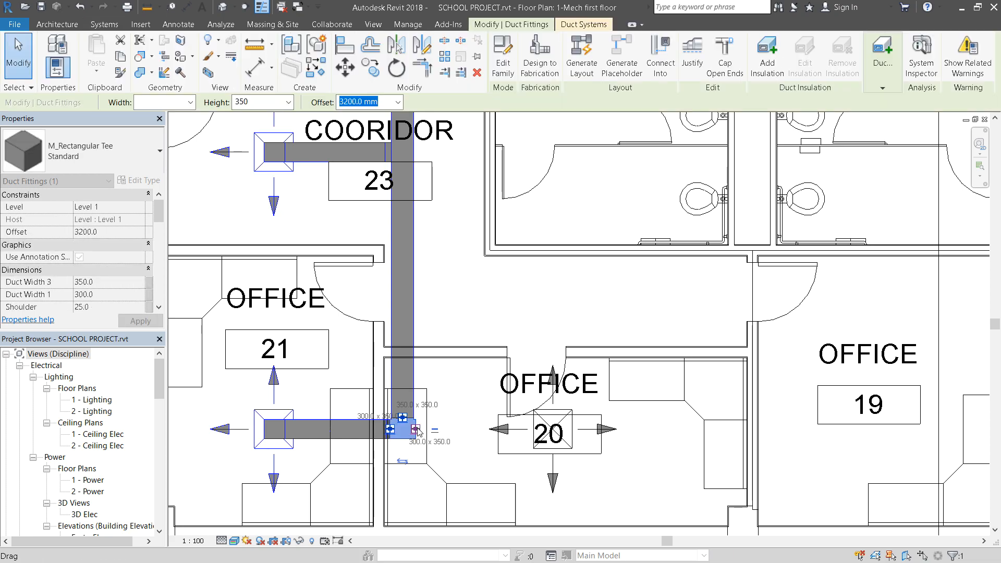
pyautogui.rightClick(416, 430)
pyautogui.press('Escape')
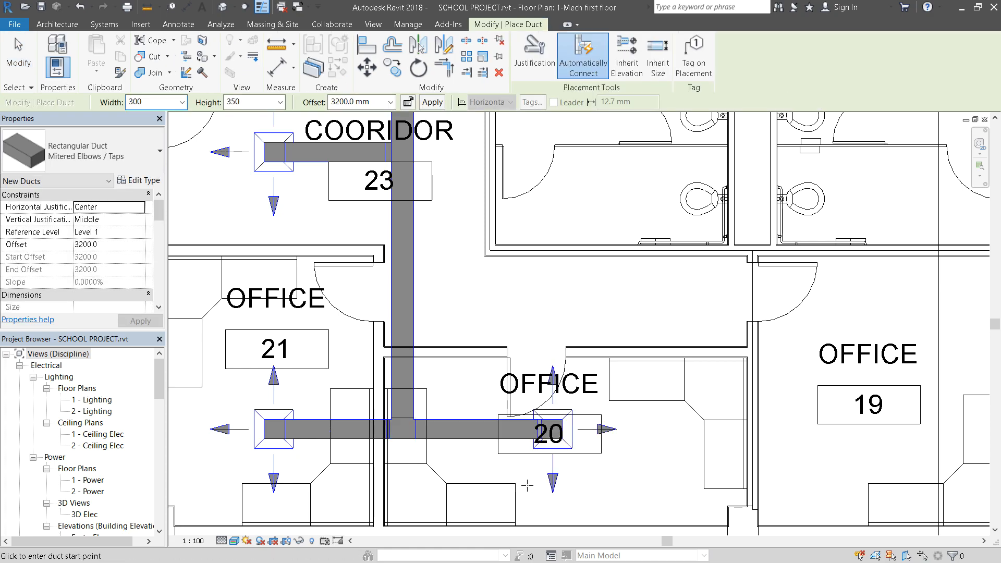
pyautogui.press('Escape')
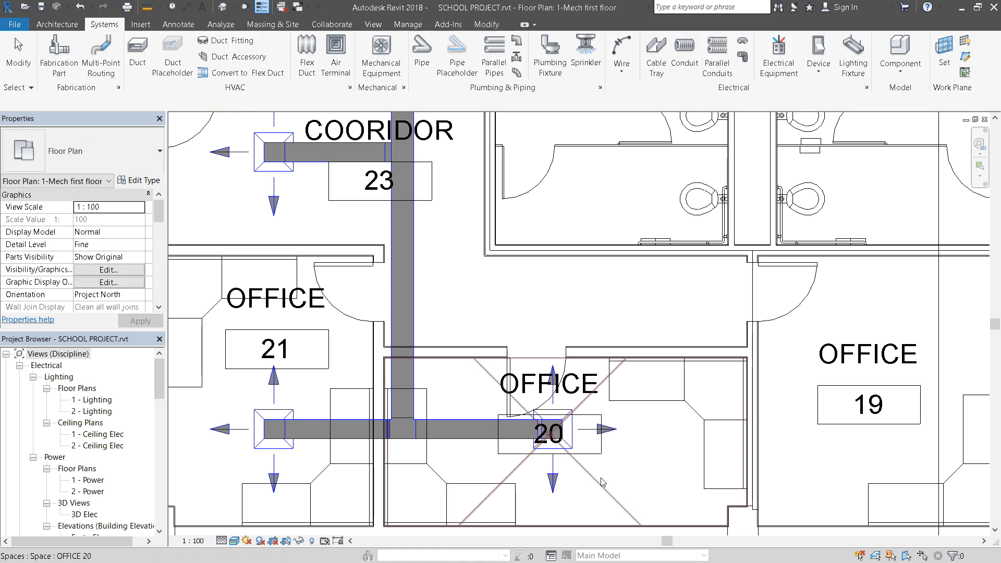
# Place a 600 x 600 Face 300 x 300 Connection supply diffuser at 2600 mm offset in Office 19 and connect it into the Room 134 duct.
pyautogui.scroll(-5, 602, 482)
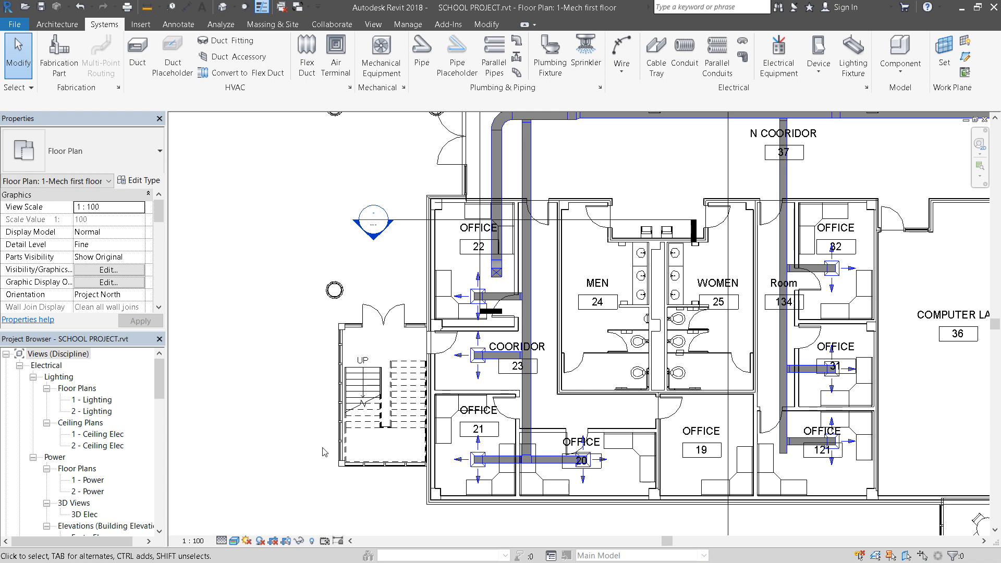
pyautogui.scroll(1, 800, 426)
pyautogui.scroll(2, 796, 419)
pyautogui.click(336, 58)
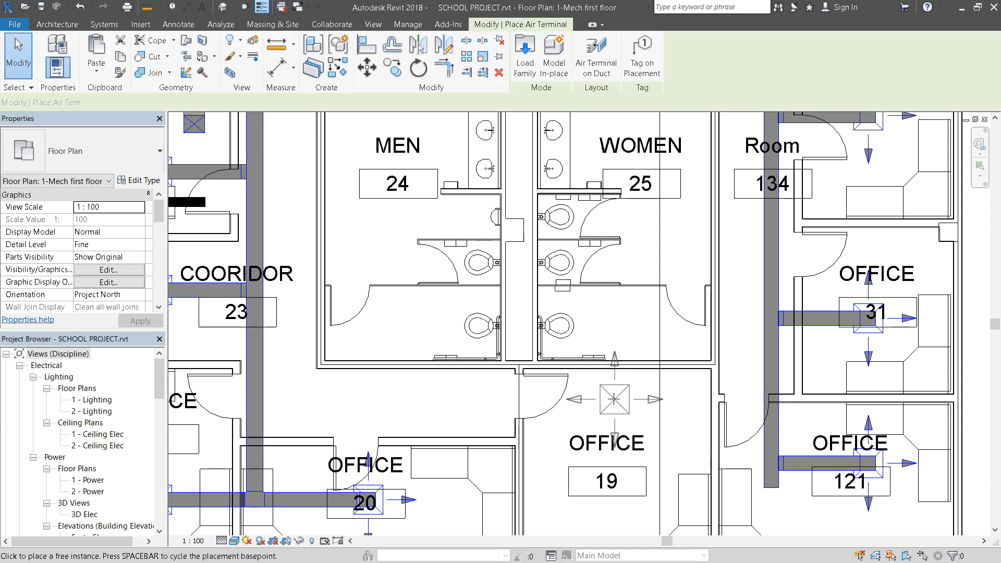
pyautogui.scroll(-2, 607, 395)
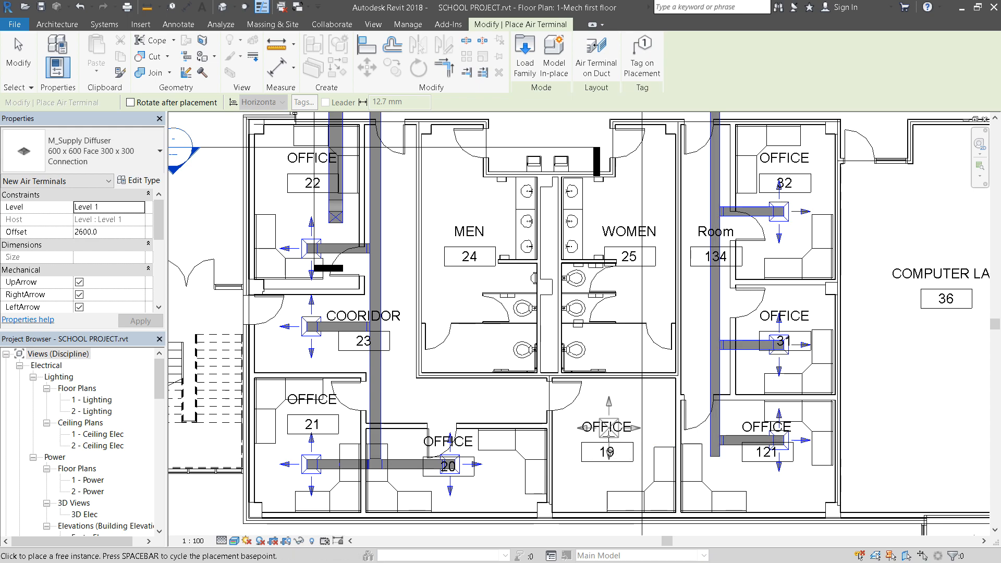
pyautogui.click(607, 435)
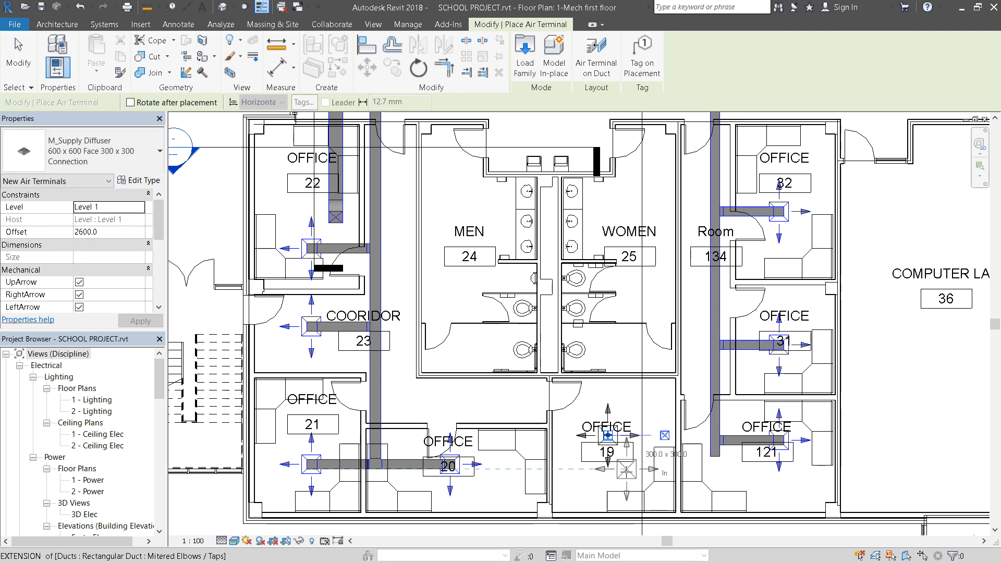
pyautogui.press('Escape')
pyautogui.press('Escape')
pyautogui.scroll(3, 646, 393)
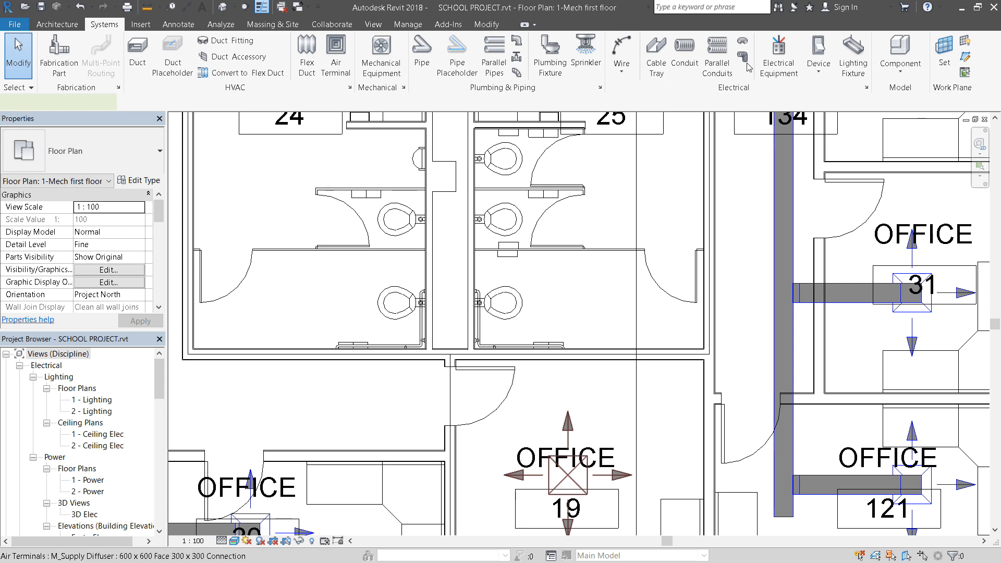
pyautogui.click(602, 58)
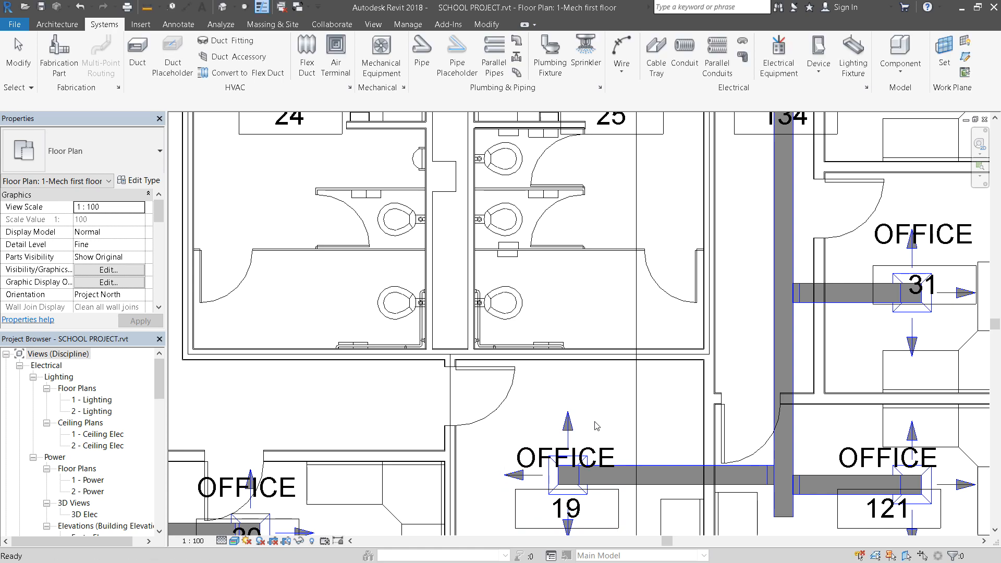
# Review the floor's duct layout and select the network branch beside the Computer Lab, extending up to its connected equipment.
pyautogui.scroll(-2, 675, 437)
pyautogui.scroll(-3, 676, 437)
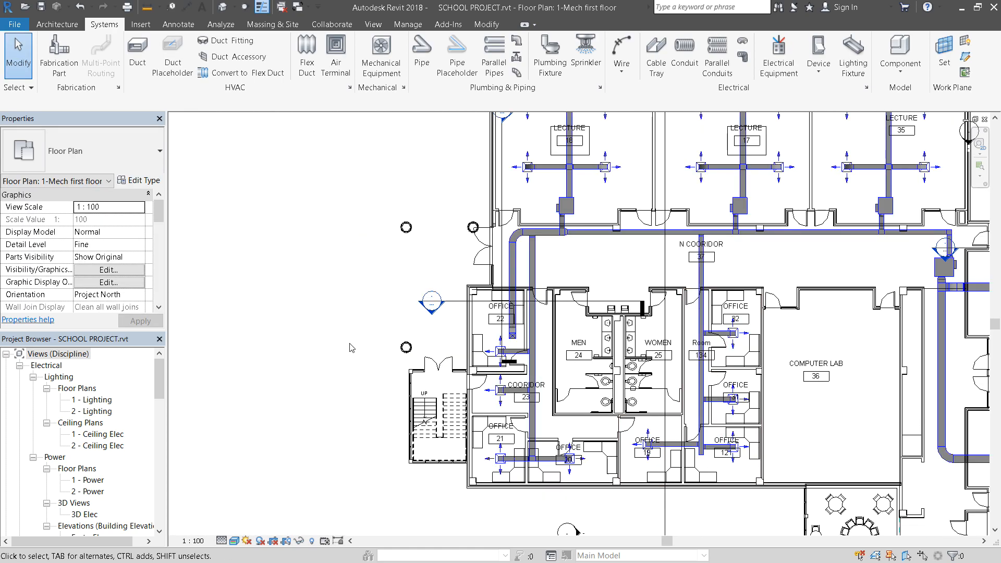
pyautogui.scroll(-2, 286, 332)
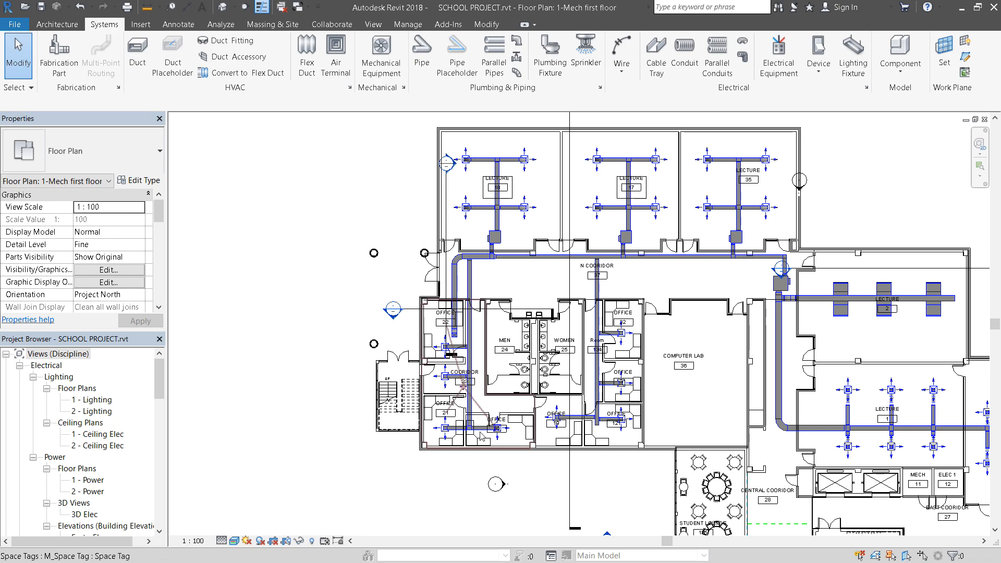
pyautogui.scroll(-1, 339, 427)
pyautogui.scroll(-1, 339, 427)
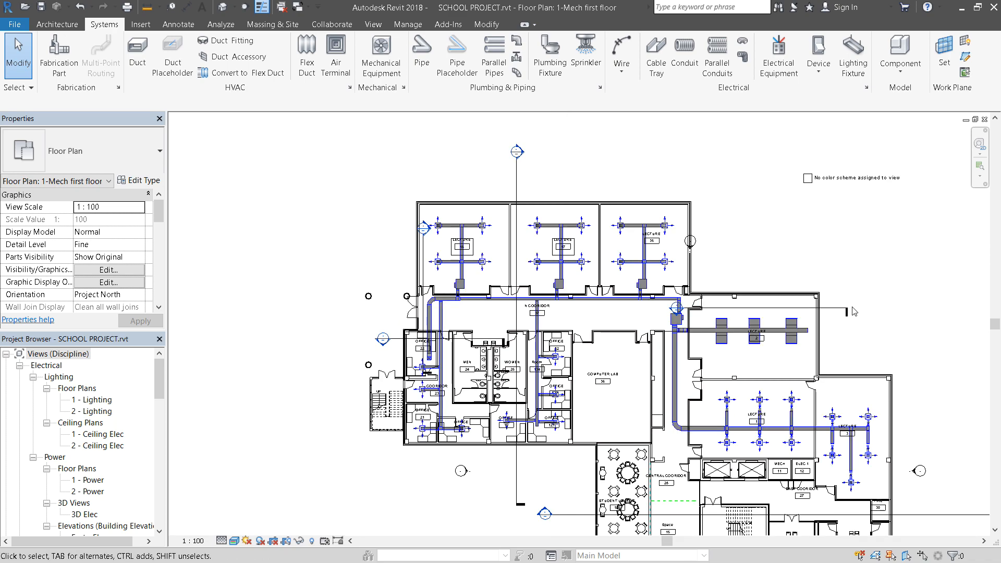
pyautogui.scroll(1, 739, 247)
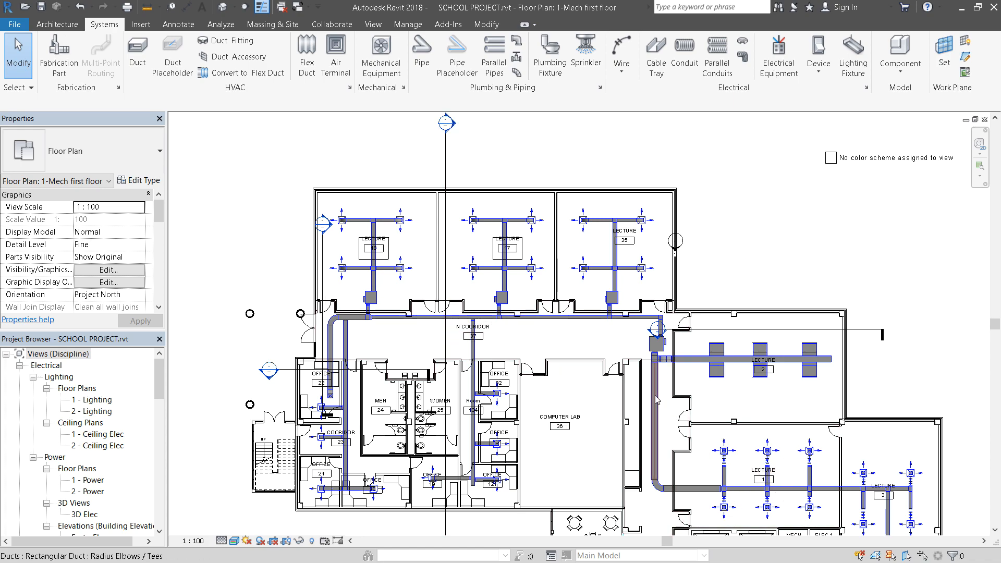
pyautogui.press('Tab')
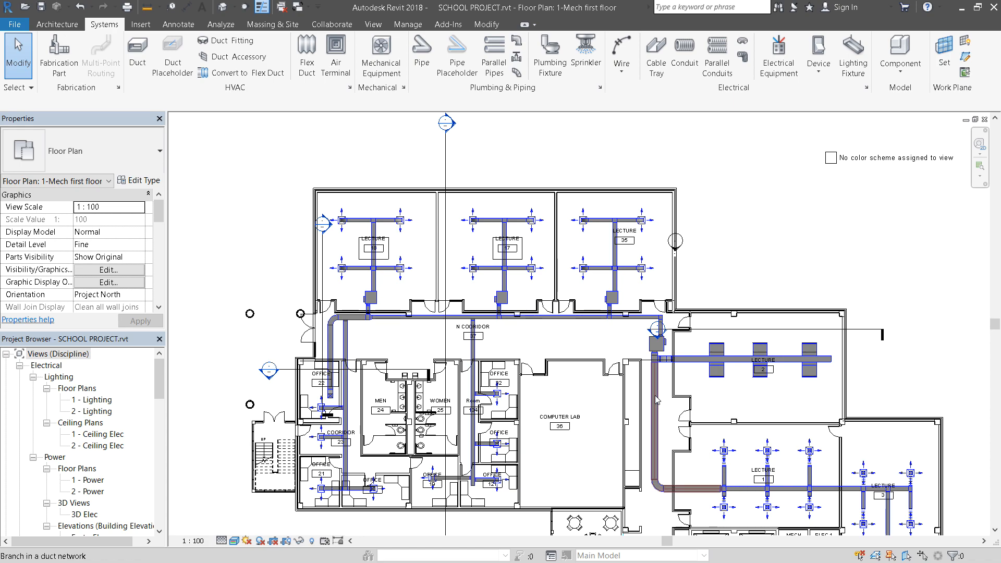
pyautogui.press('Tab')
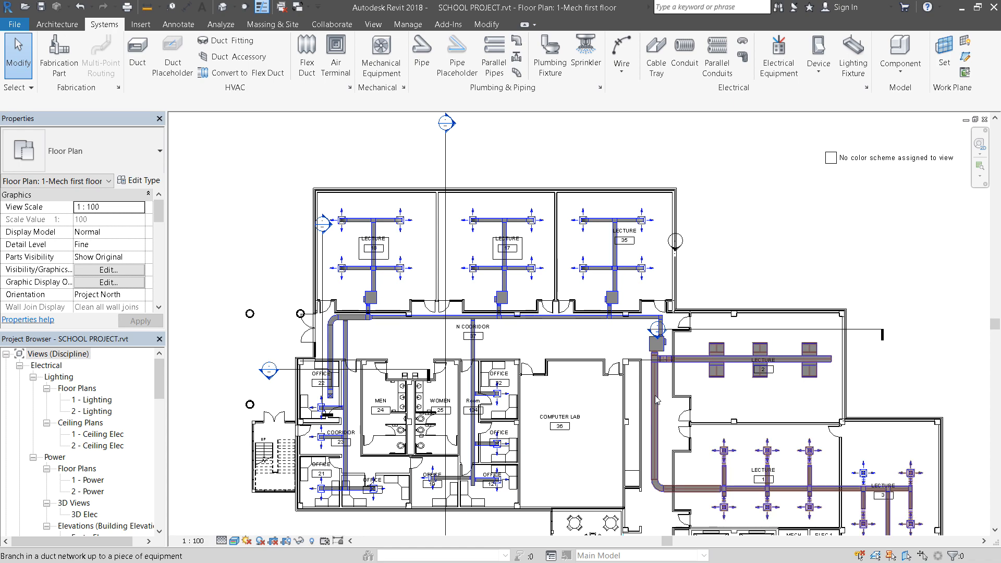
pyautogui.click(656, 397)
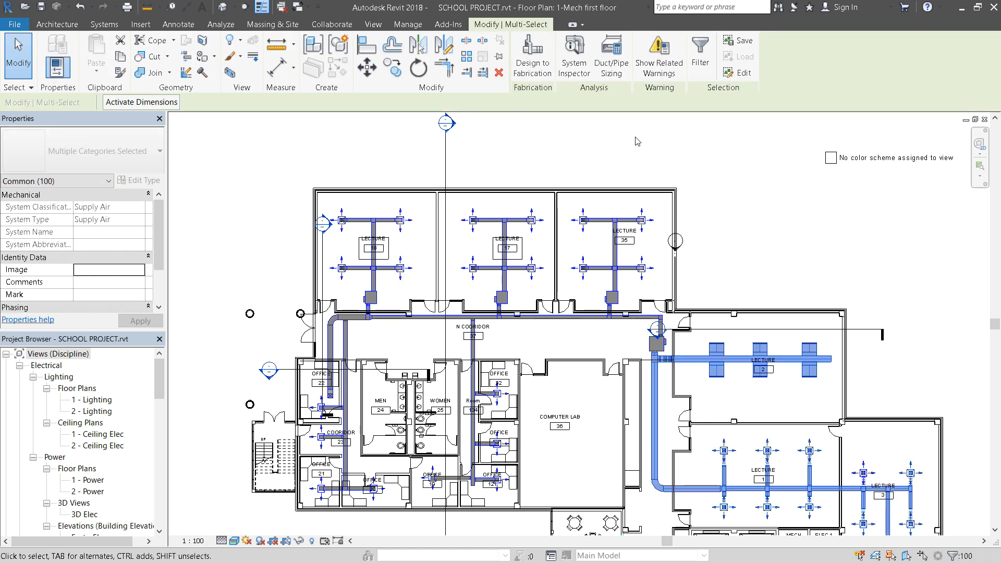
# Run the System Inspector on Mechanical Supply Air 4 and examine flow and pressure in the Lecture 2 branch and the adjoining main duct.
pyautogui.click(573, 73)
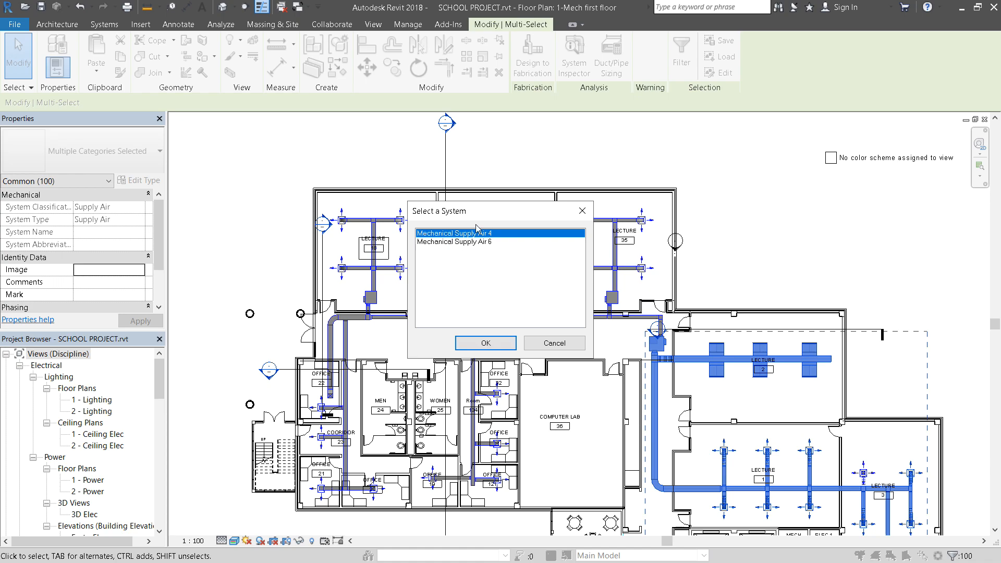
pyautogui.click(487, 343)
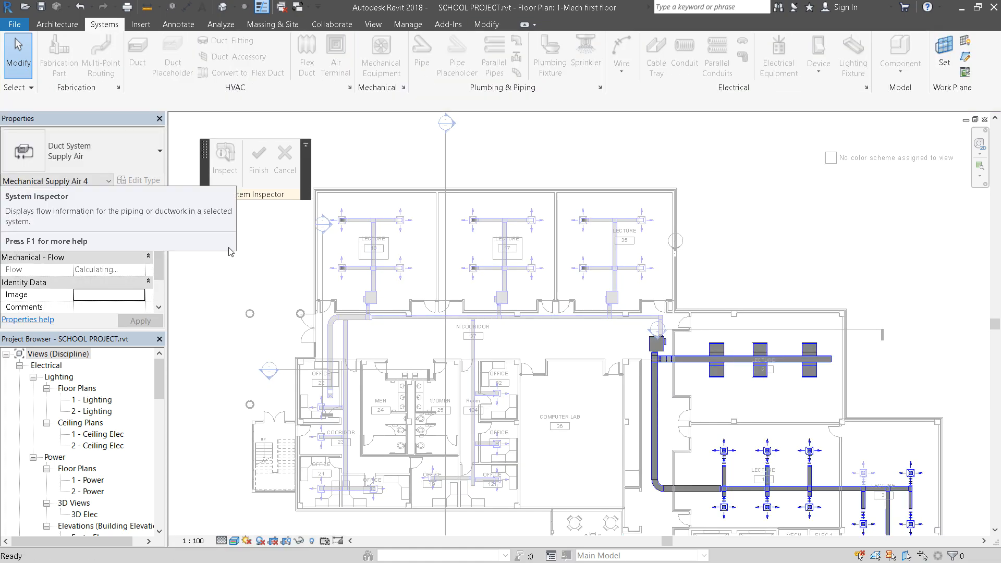
pyautogui.click(225, 165)
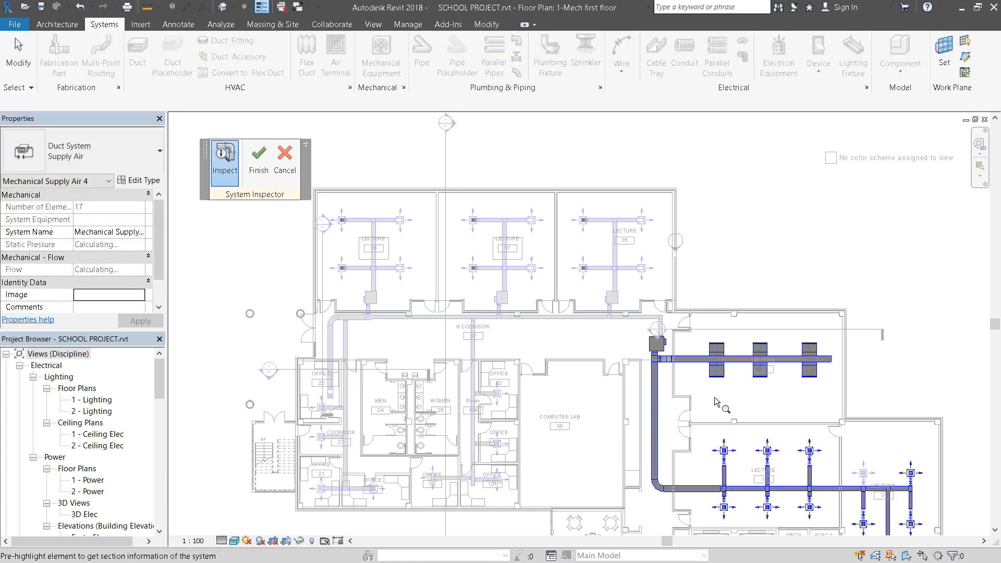
pyautogui.scroll(3, 716, 378)
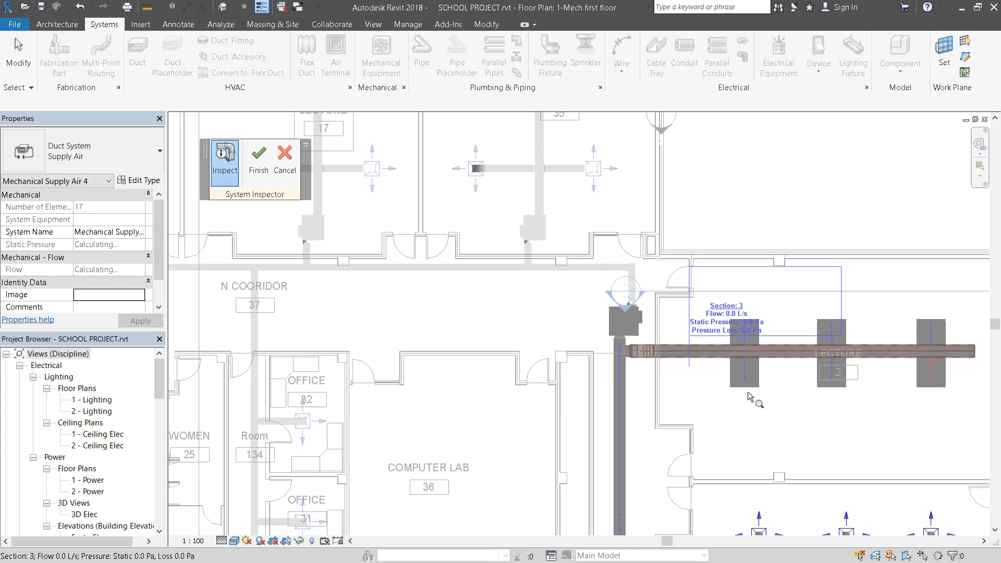
pyautogui.scroll(2, 677, 416)
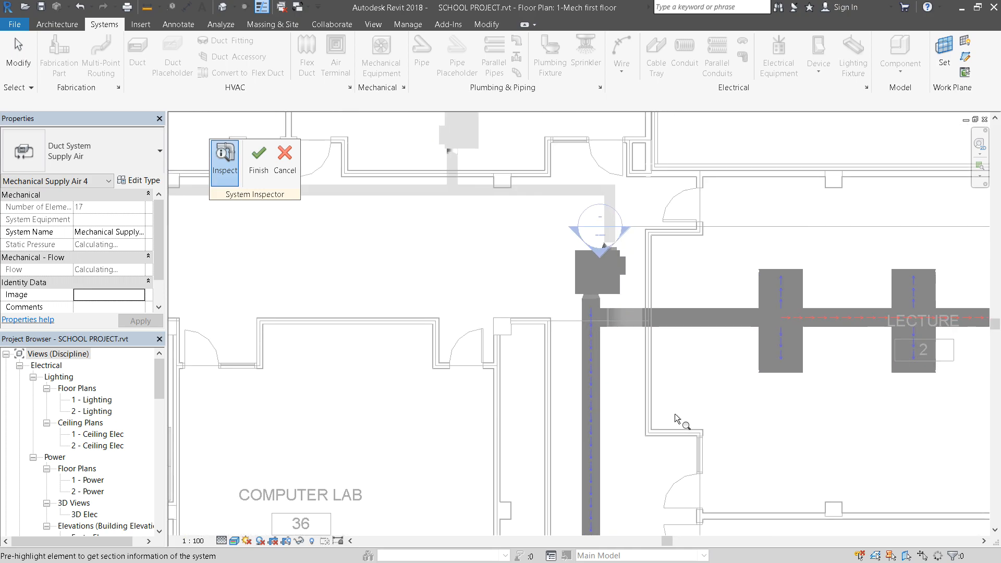
pyautogui.moveTo(814, 355)
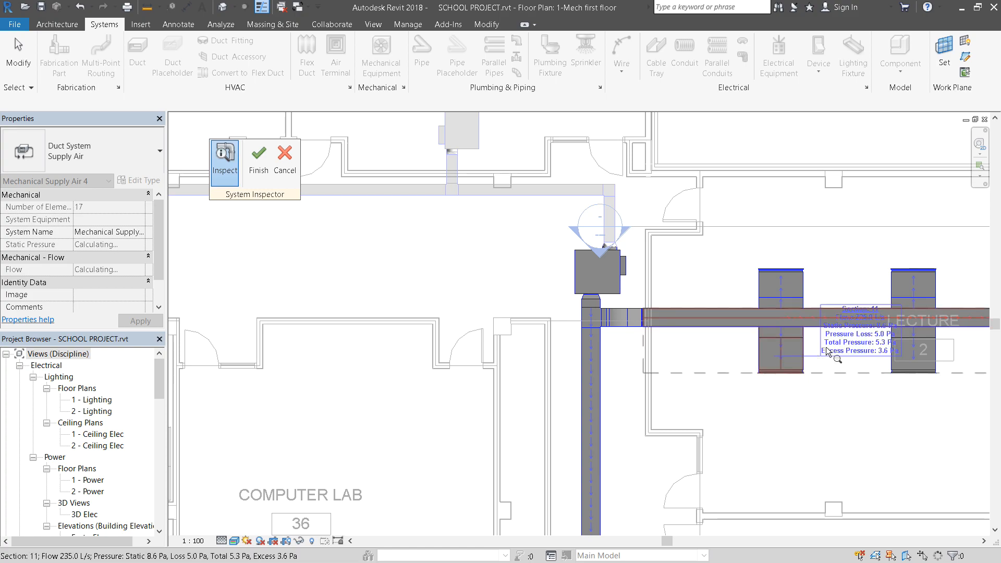
pyautogui.moveTo(853, 316)
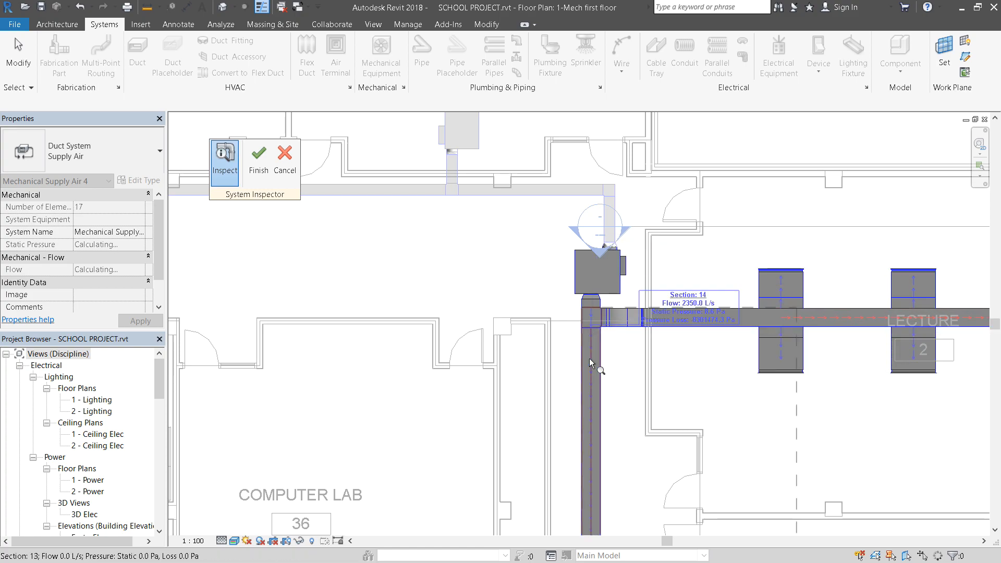
pyautogui.moveTo(634, 329)
pyautogui.scroll(-1, 633, 324)
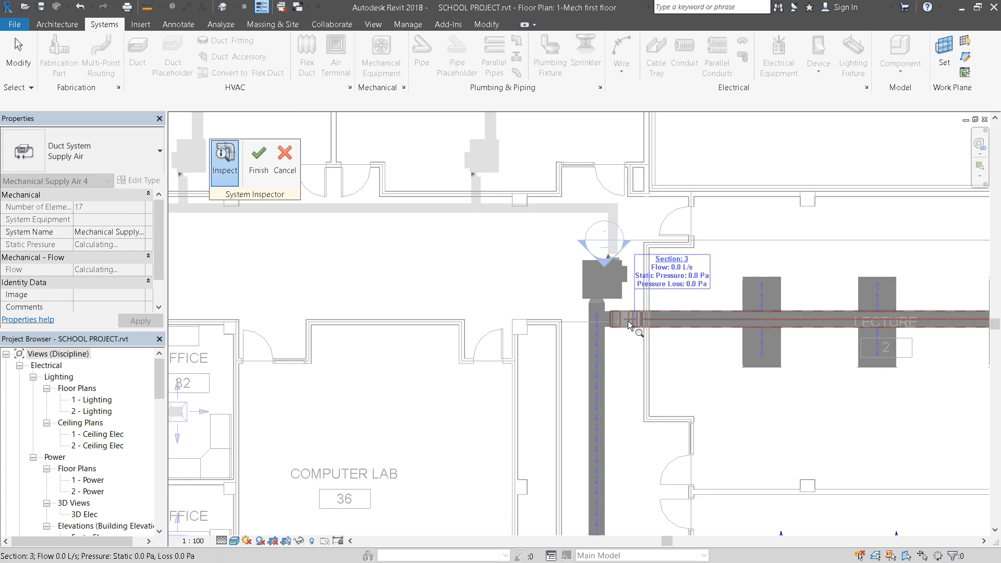
# Examine the flow direction and section data at the start of the Lecture 2 branch, beside the air handling equipment.
pyautogui.scroll(-3, 630, 319)
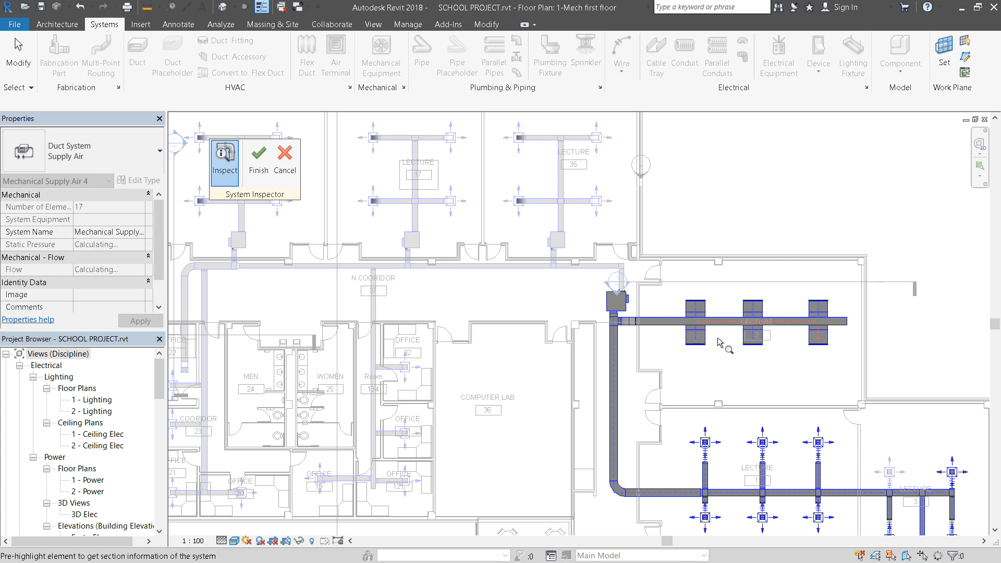
pyautogui.scroll(3, 719, 341)
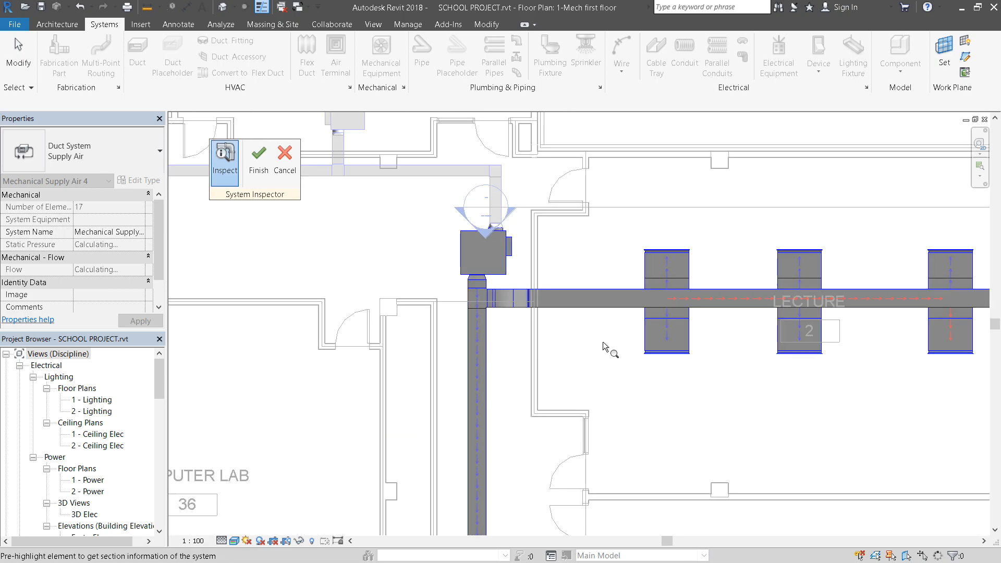
pyautogui.scroll(4, 558, 304)
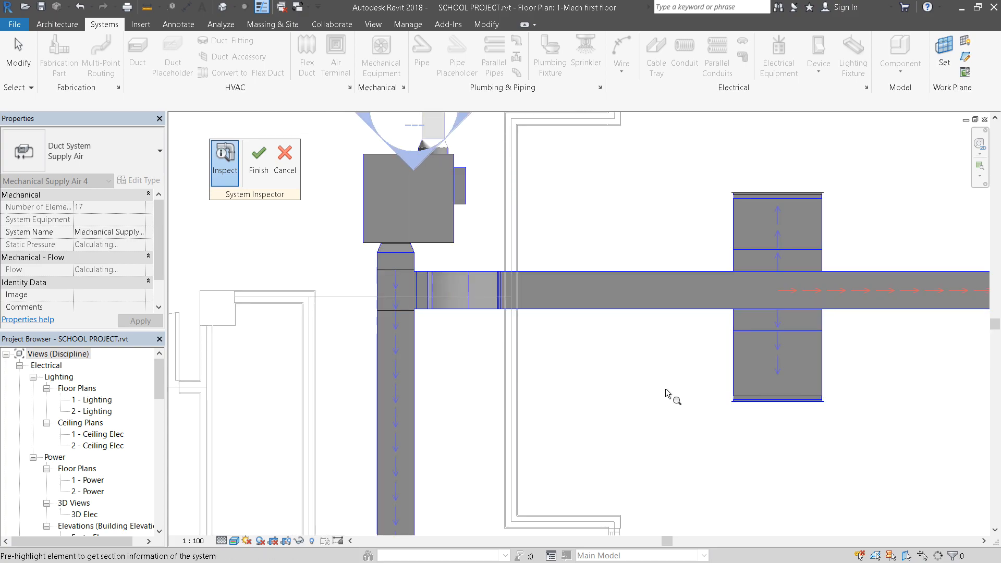
pyautogui.moveTo(809, 293)
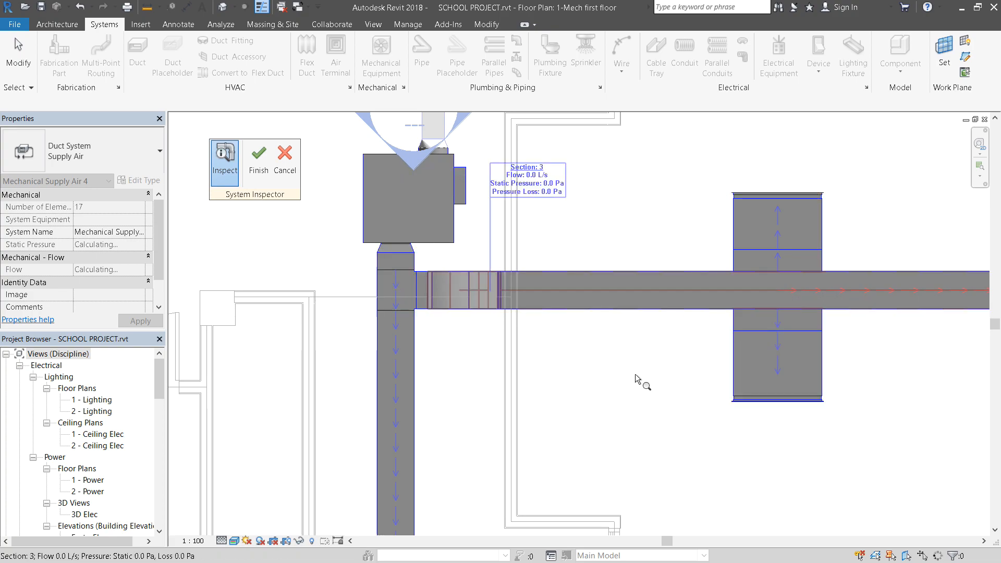
pyautogui.scroll(-4, 594, 365)
pyautogui.moveTo(633, 300)
pyautogui.scroll(-5, 651, 276)
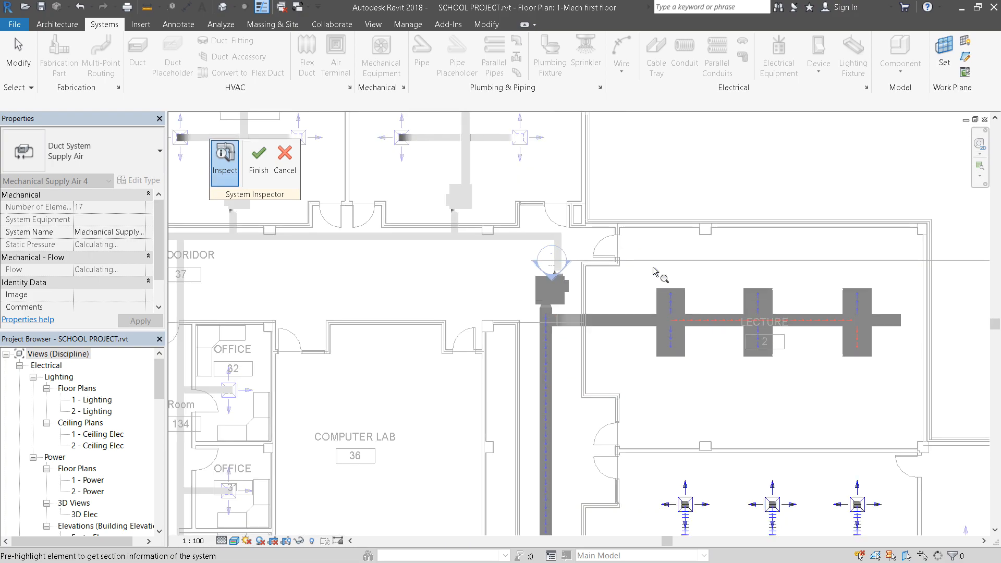
# Inspect flow and pressure loss in the Lecture 1 main duct and diffuser branches, and finish the system inspection.
pyautogui.scroll(4, 650, 469)
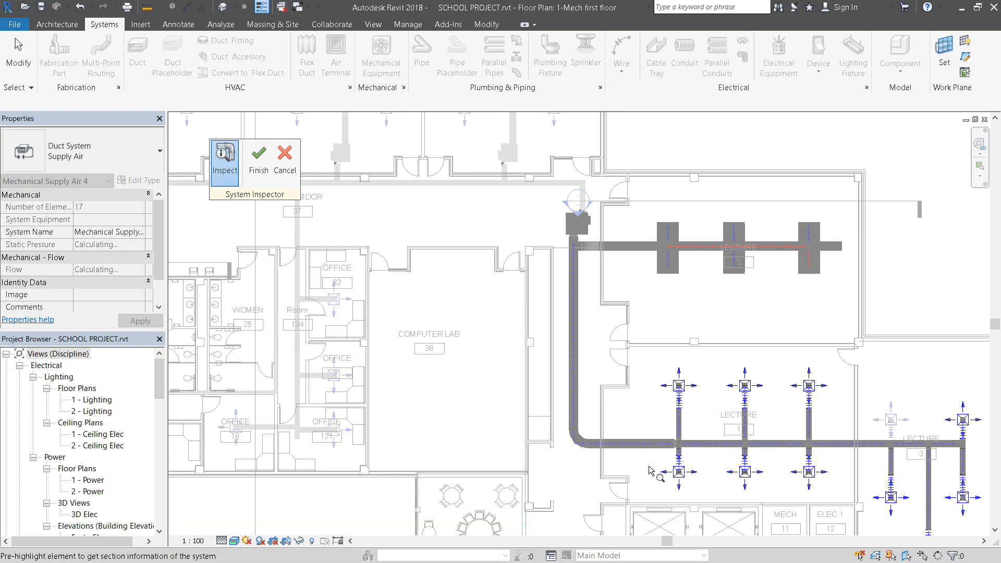
pyautogui.moveTo(704, 430)
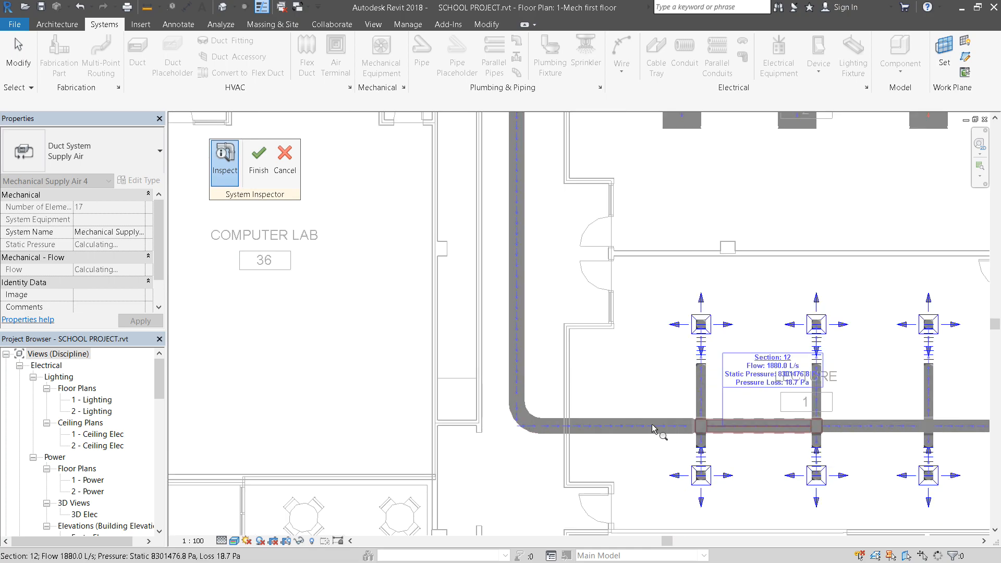
pyautogui.scroll(4, 655, 428)
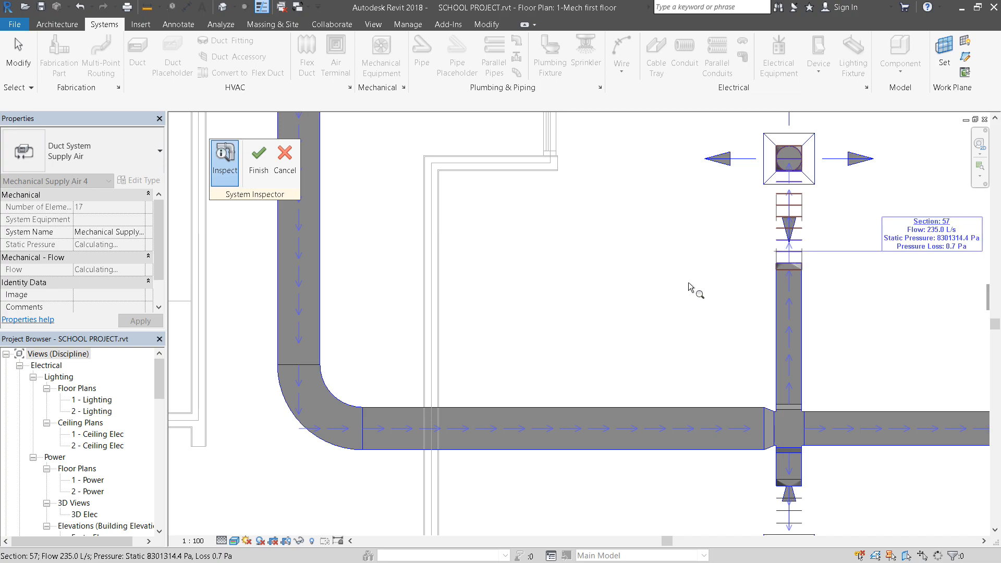
pyautogui.scroll(-2, 543, 314)
pyautogui.scroll(-2, 452, 319)
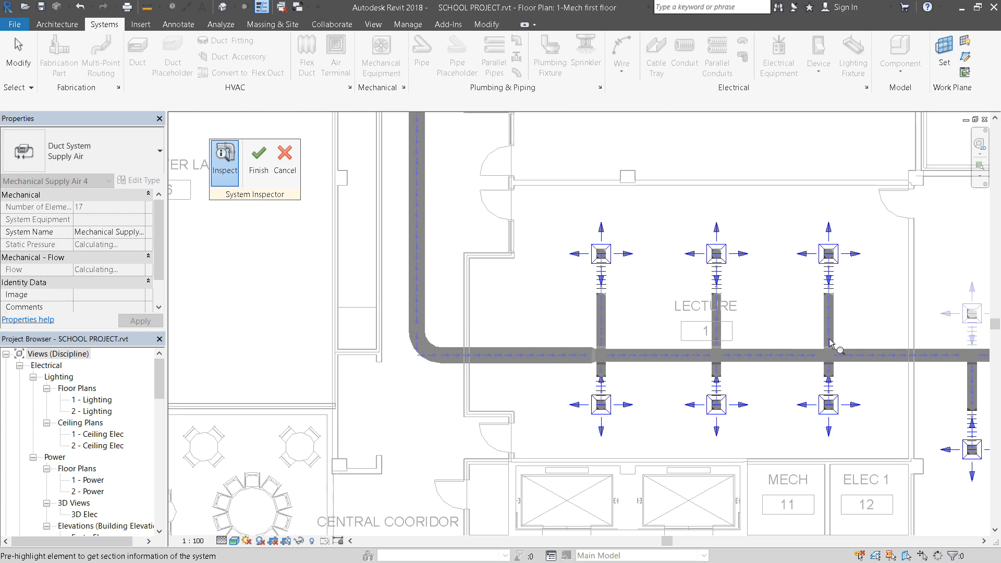
pyautogui.scroll(-2, 699, 417)
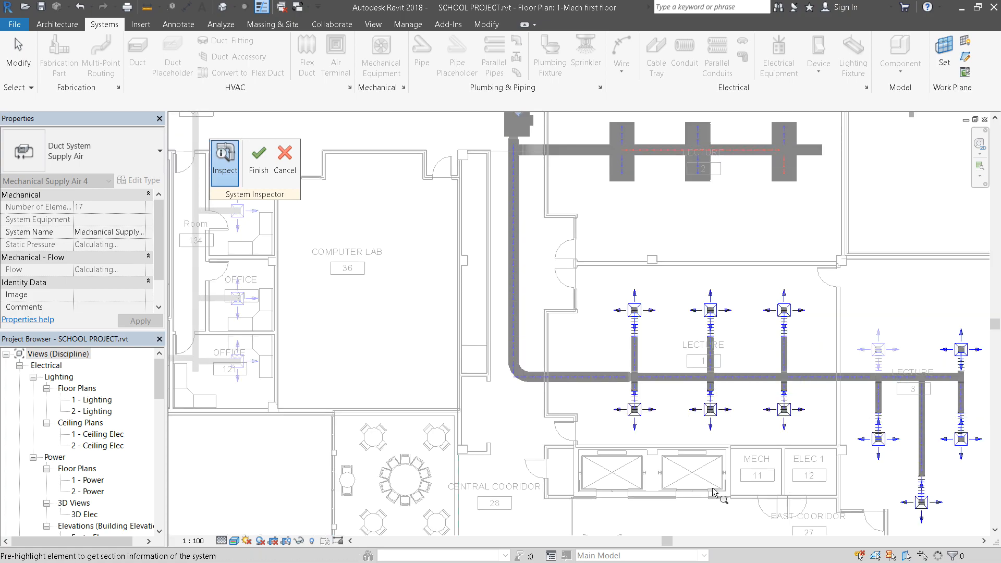
pyautogui.scroll(-1, 716, 493)
pyautogui.scroll(1, 716, 493)
pyautogui.scroll(-2, 730, 506)
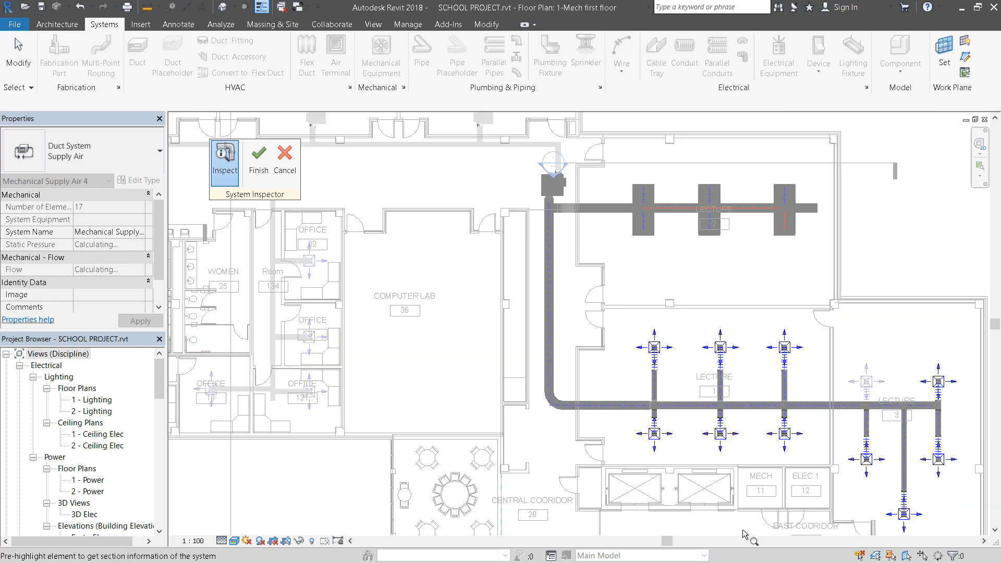
pyautogui.scroll(-1, 744, 518)
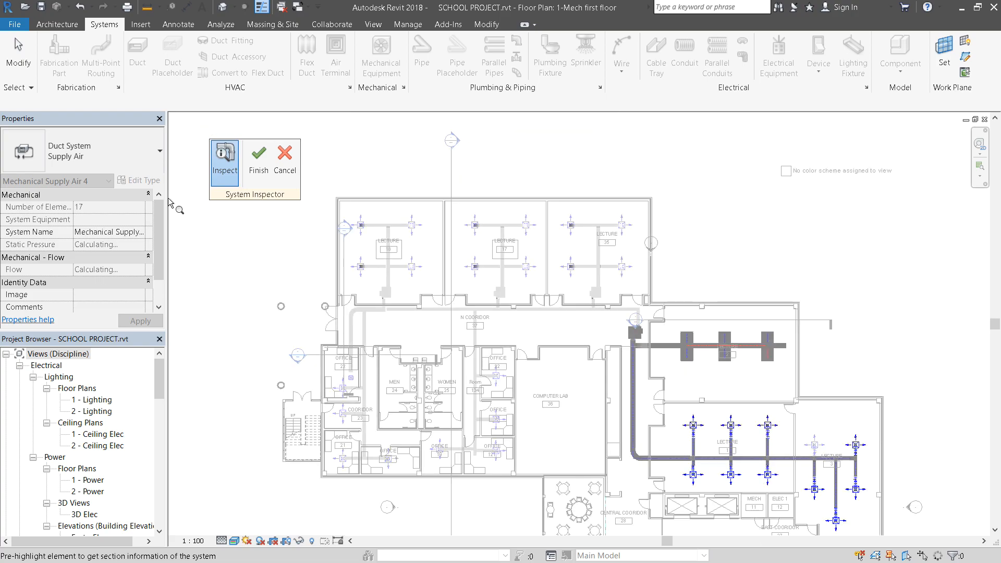
pyautogui.scroll(-1, 744, 518)
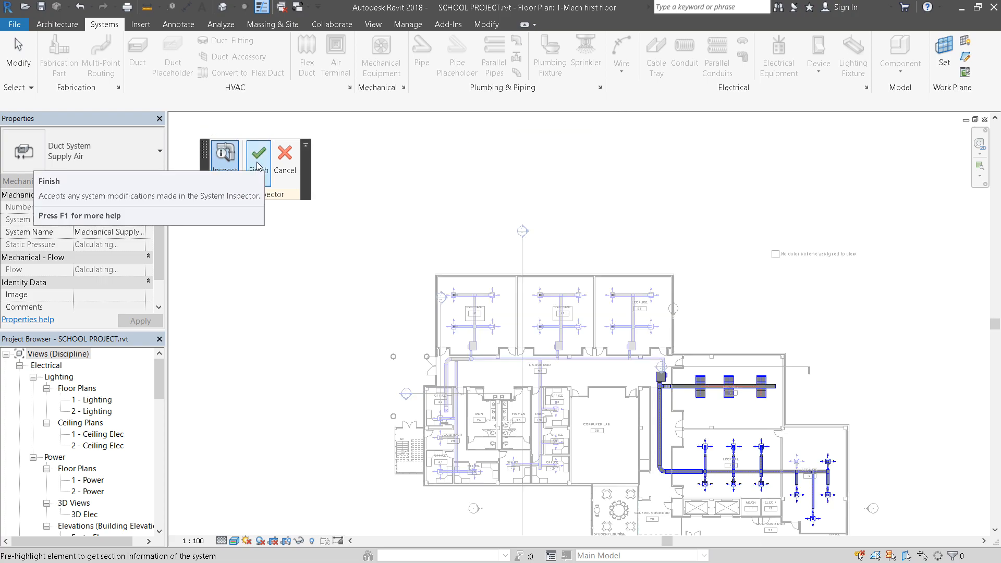
pyautogui.click(258, 166)
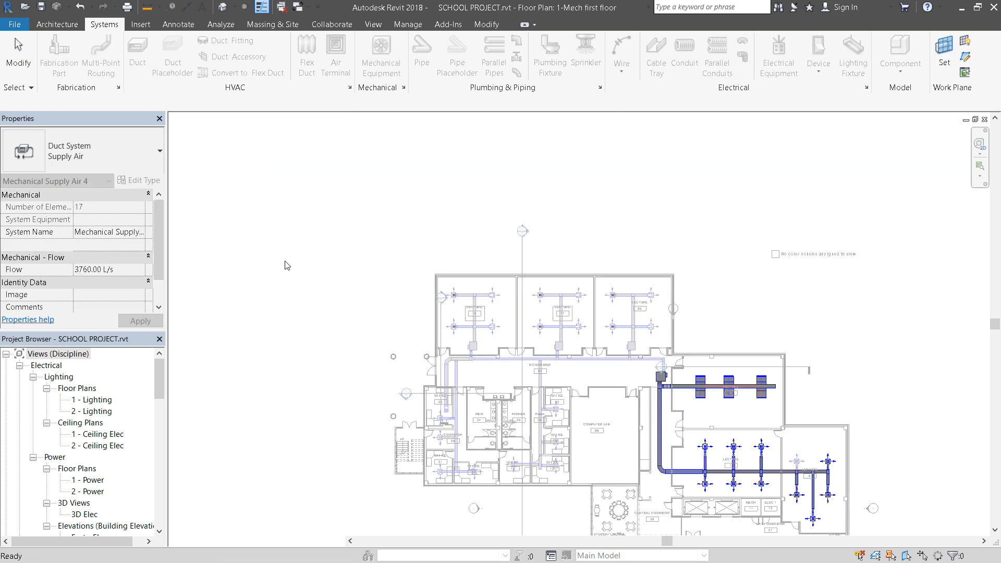
# Select the duct network branch serving the N Corridor and west offices, extending up to its connected equipment.
pyautogui.click(329, 295)
pyautogui.scroll(1, 592, 440)
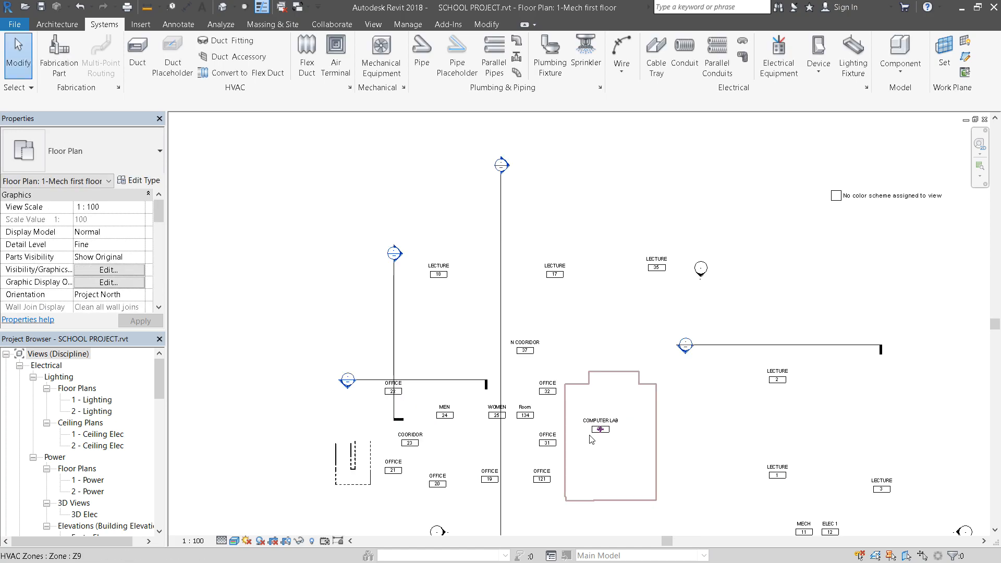
pyautogui.scroll(2, 592, 440)
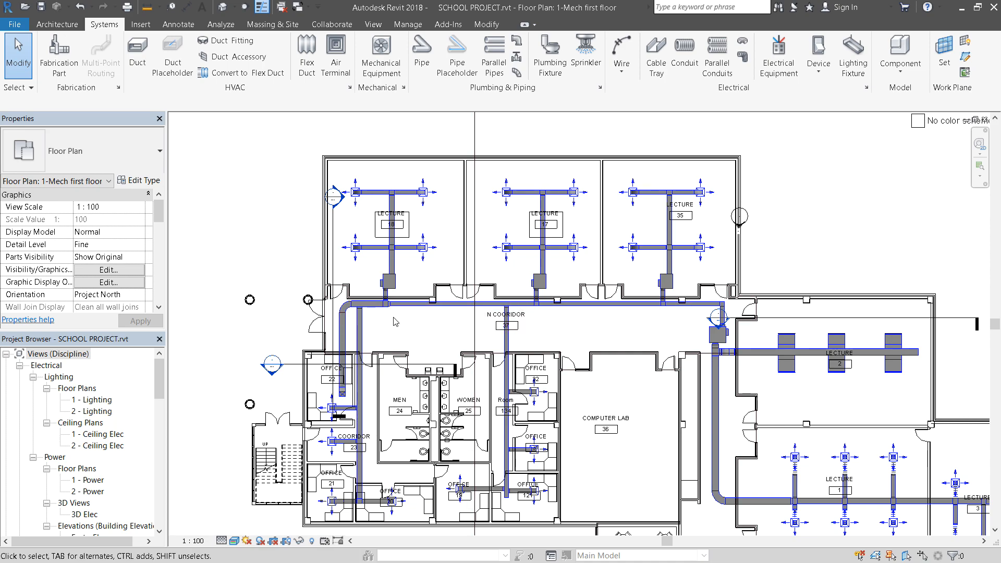
pyautogui.scroll(1, 393, 322)
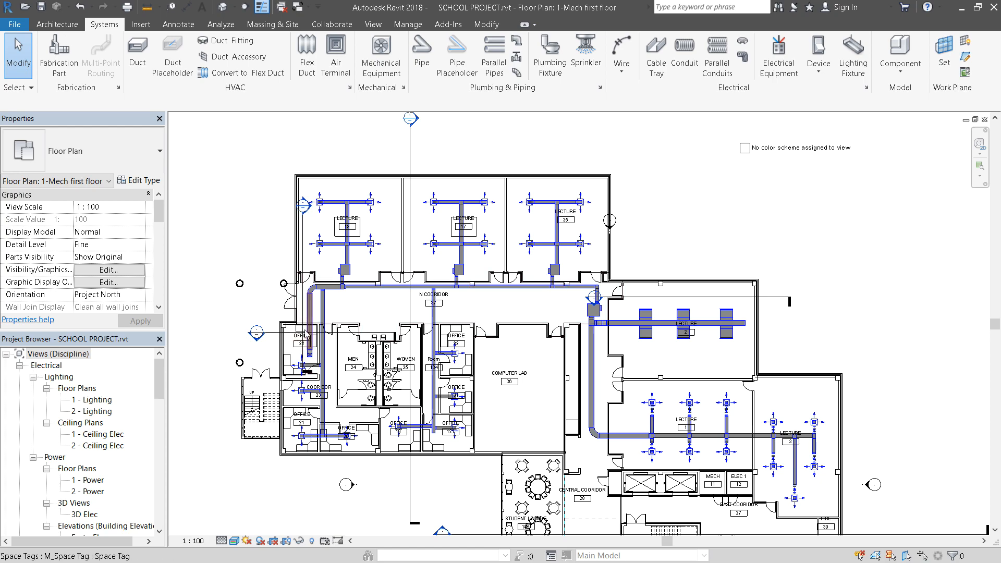
pyautogui.click(308, 314)
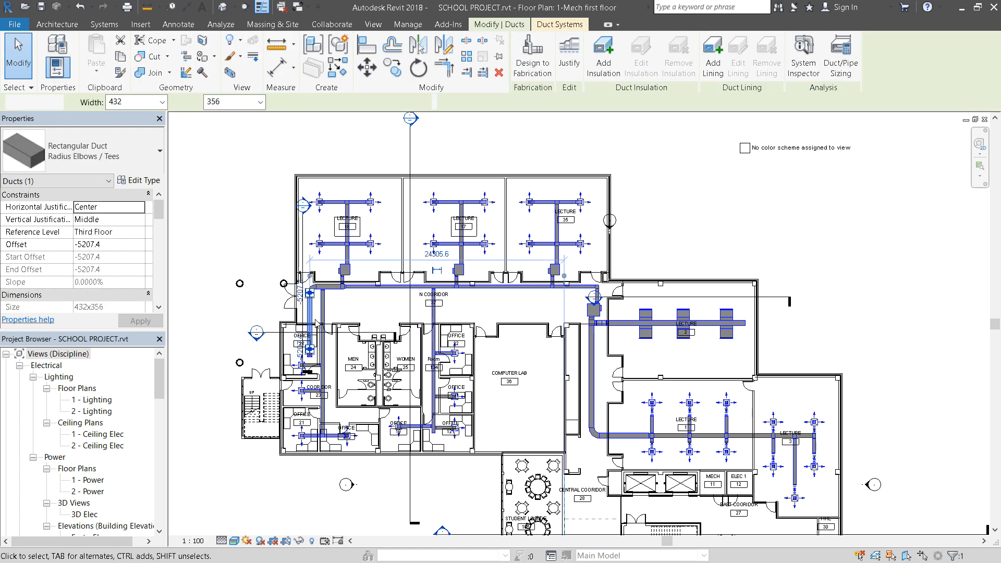
pyautogui.click(235, 218)
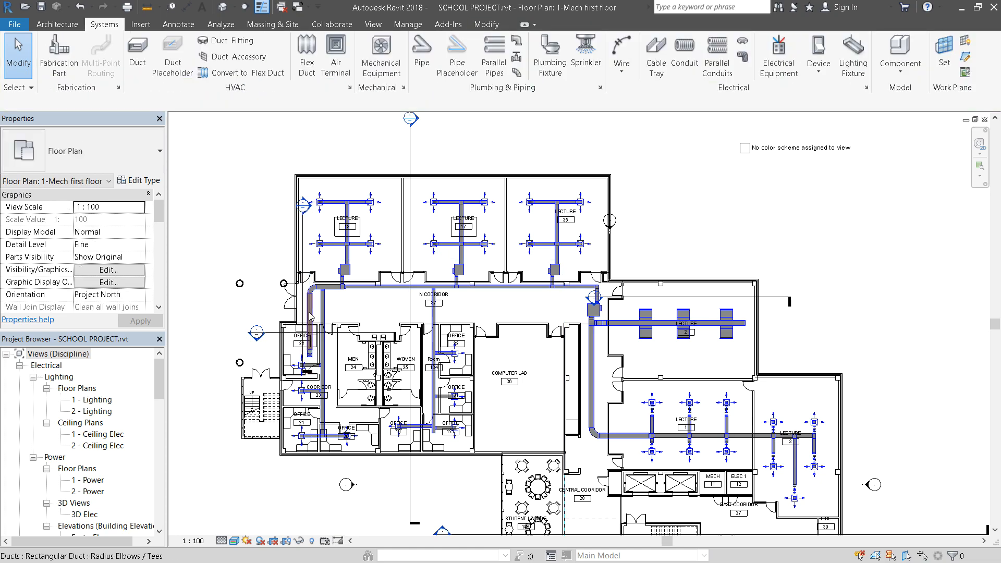
pyautogui.press('Tab')
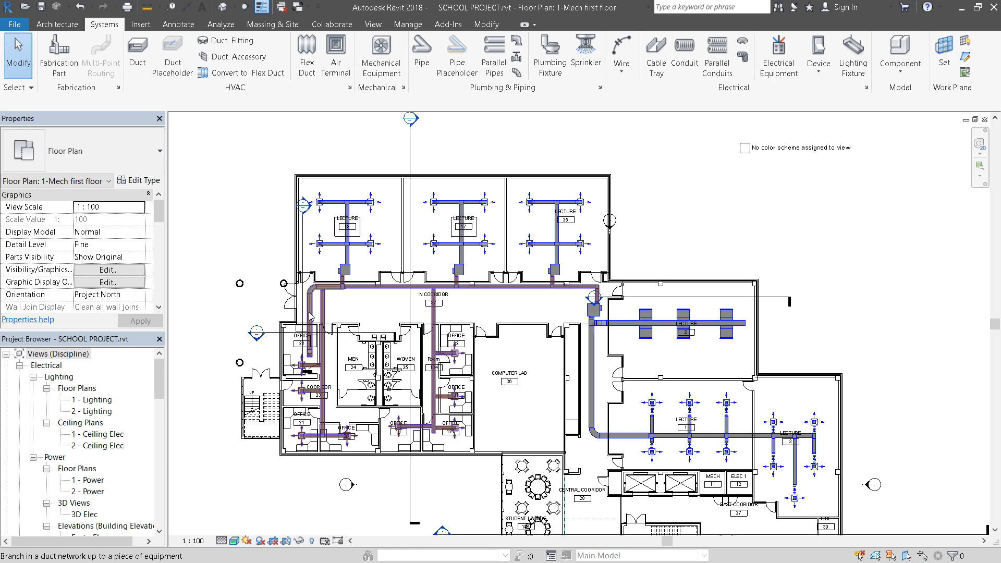
pyautogui.click(311, 317)
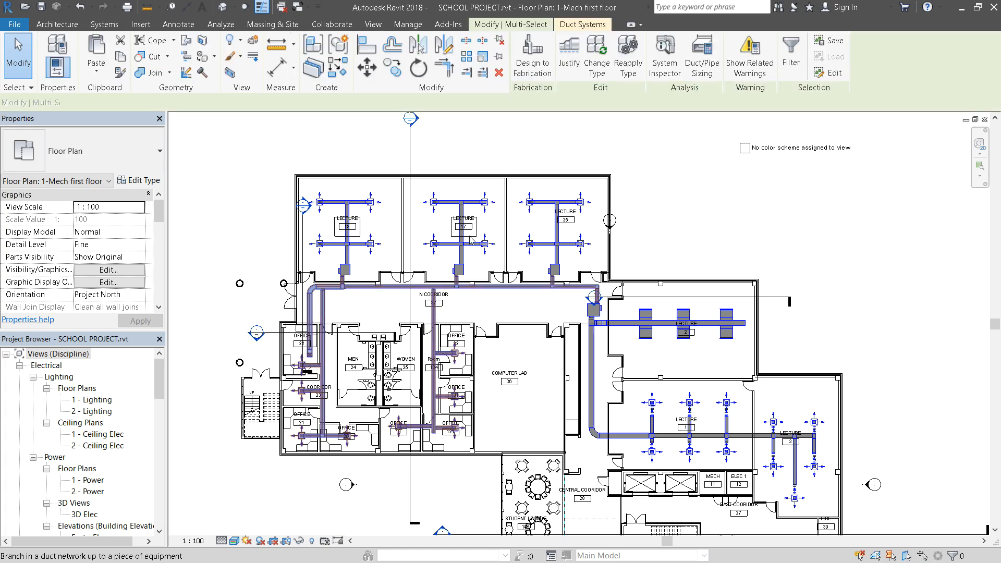
# Set up duct sizing for the selected N Corridor network by velocity of 5.1 m/s and friction of 0.82 Pa/m.
pyautogui.click(700, 72)
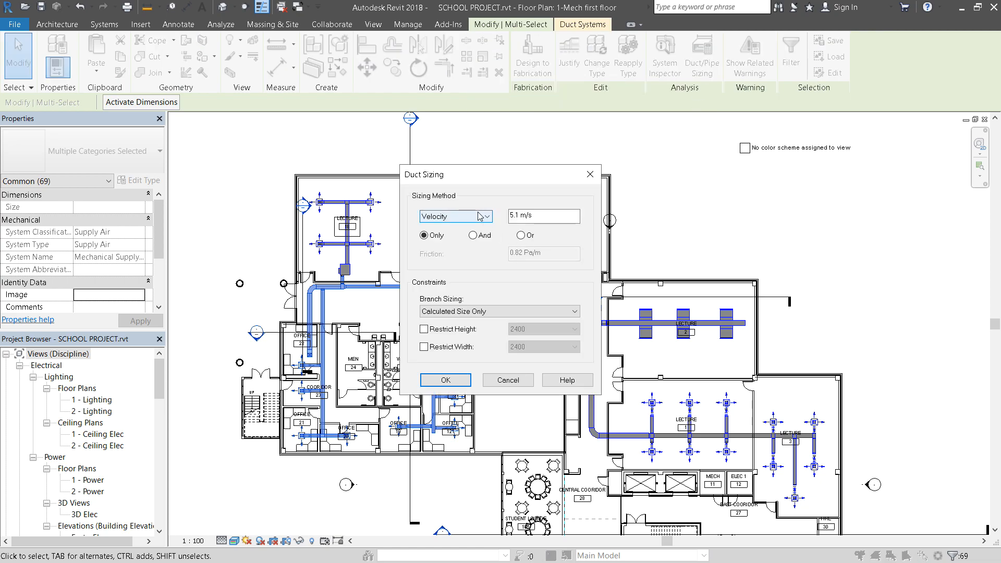
pyautogui.click(479, 216)
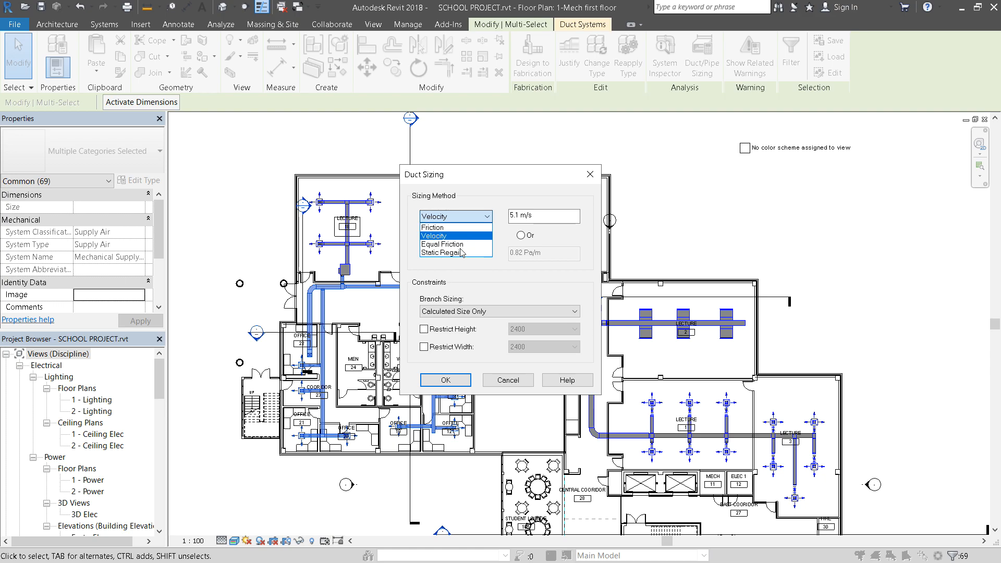
pyautogui.click(459, 220)
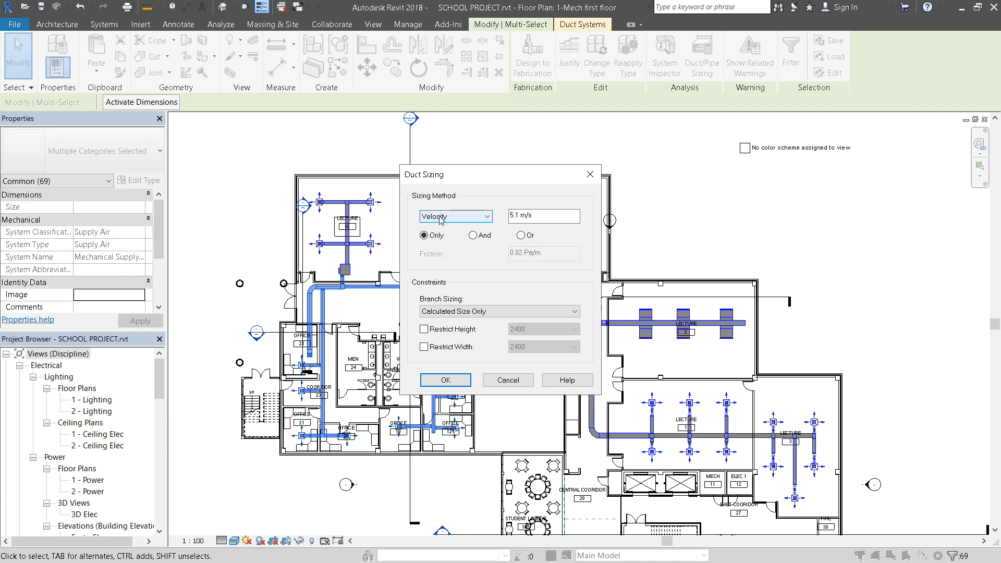
pyautogui.click(473, 235)
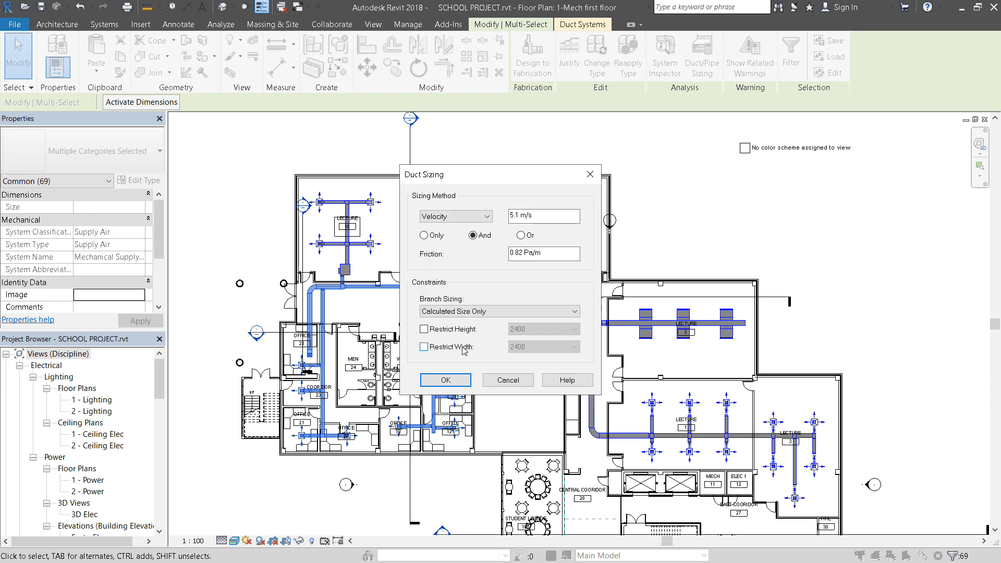
# Restrict the duct height to 700 and apply the sizing to the selected network.
pyautogui.click(425, 330)
pyautogui.click(556, 335)
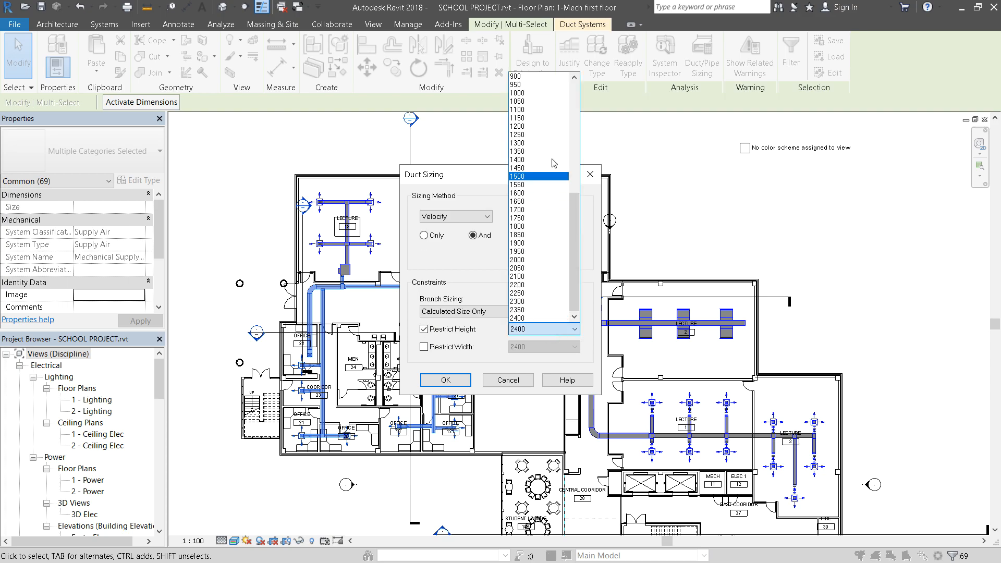
pyautogui.click(537, 77)
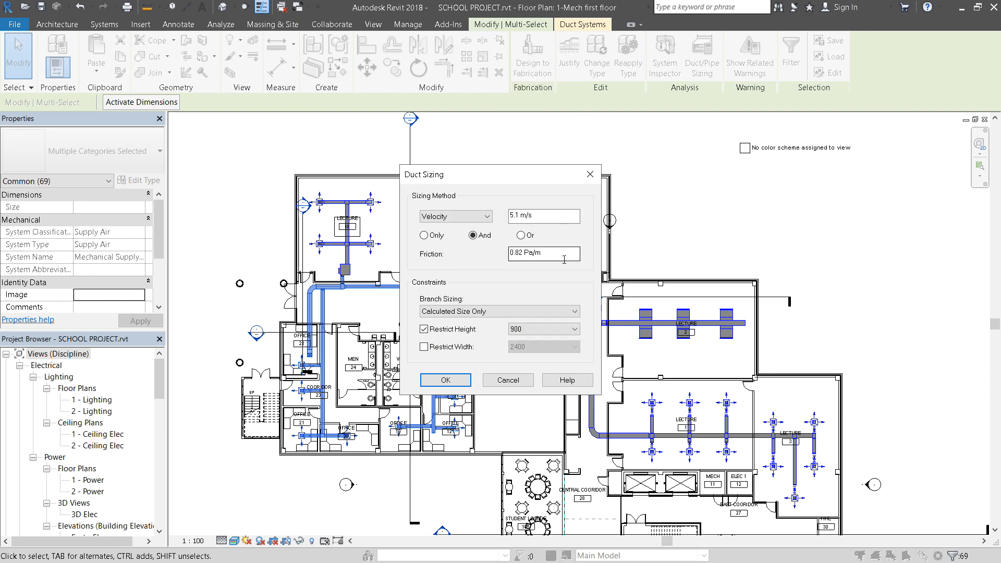
pyautogui.click(575, 330)
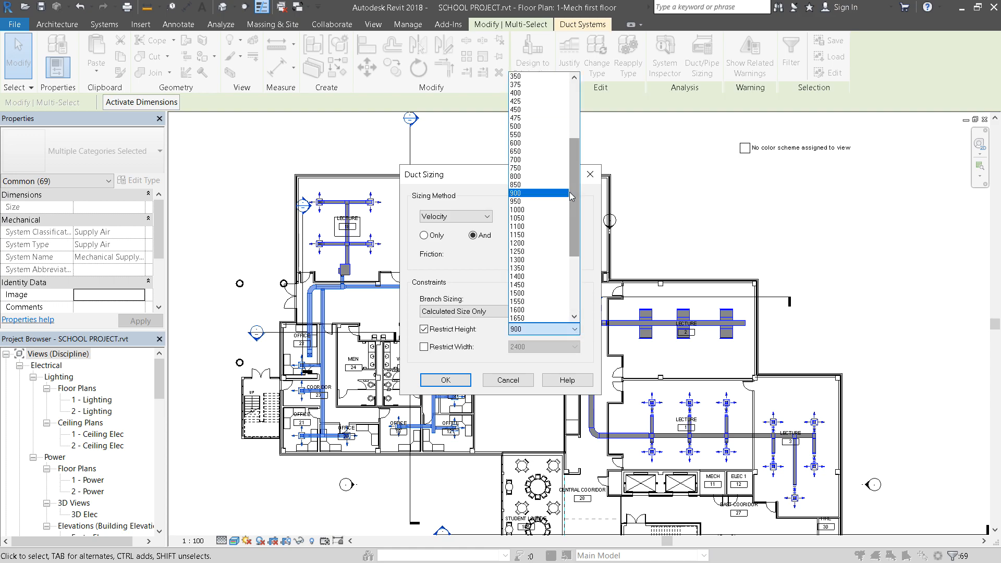
pyautogui.click(528, 159)
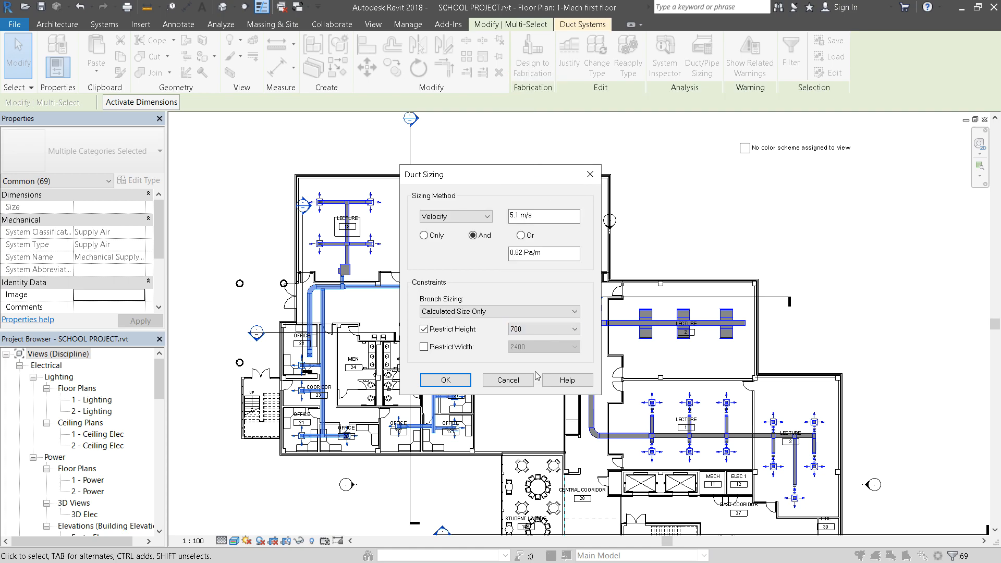
pyautogui.click(444, 380)
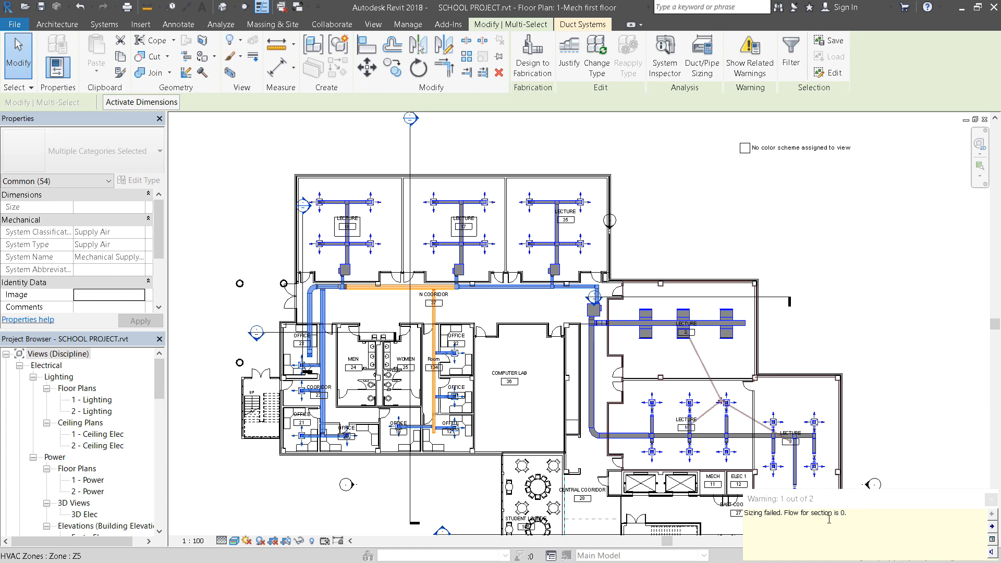
# Examine the duct sections flagged by the sizing warning around the N Corridor branch junction, then dismiss the warning and clear the selection.
pyautogui.scroll(3, 427, 303)
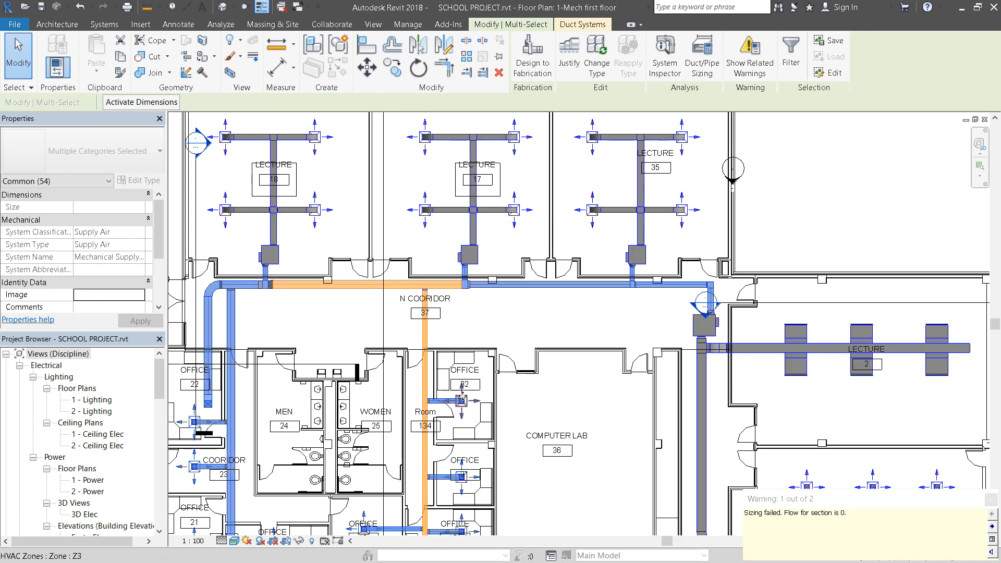
pyautogui.scroll(-2, 437, 322)
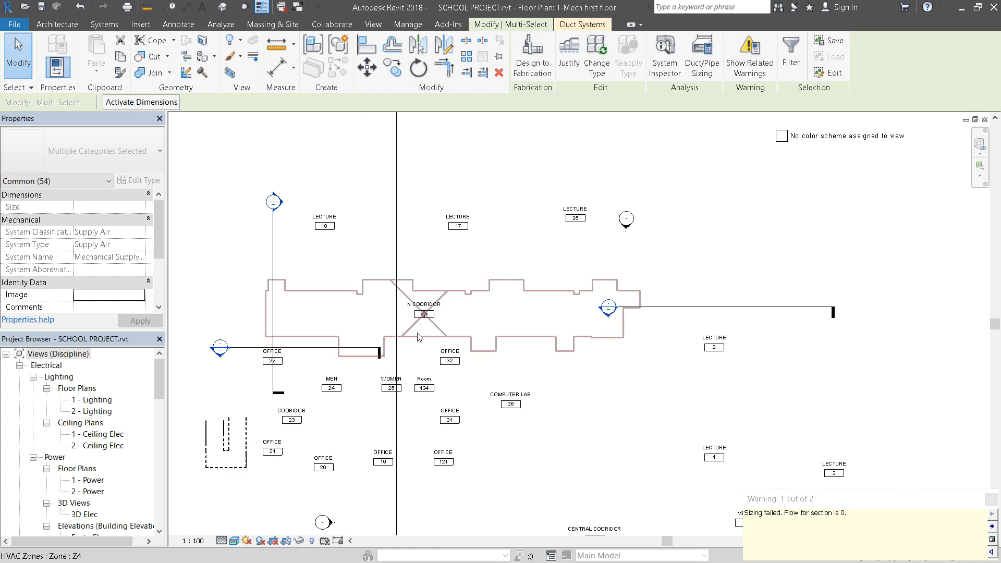
pyautogui.click(990, 499)
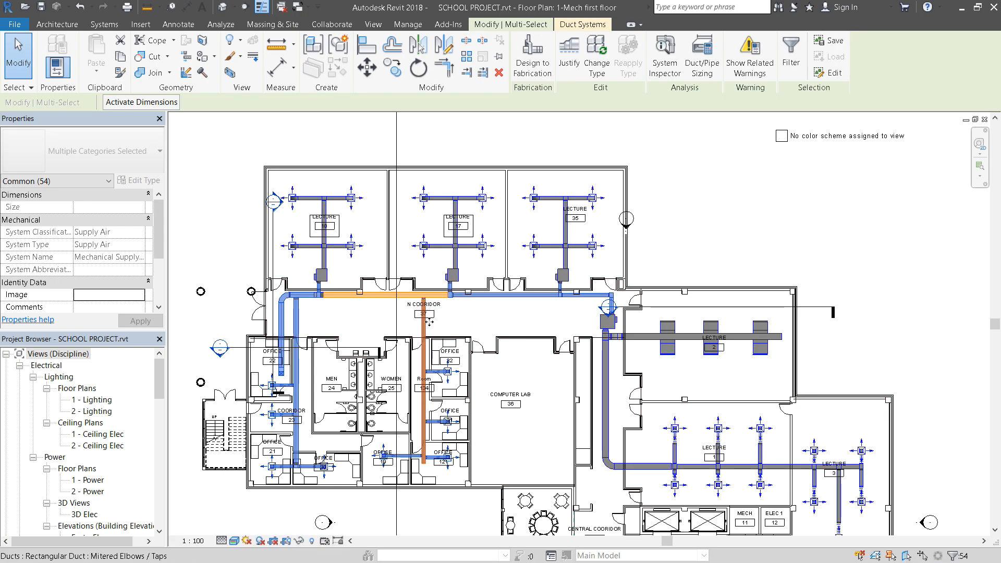
pyautogui.scroll(2, 432, 302)
pyautogui.scroll(2, 433, 303)
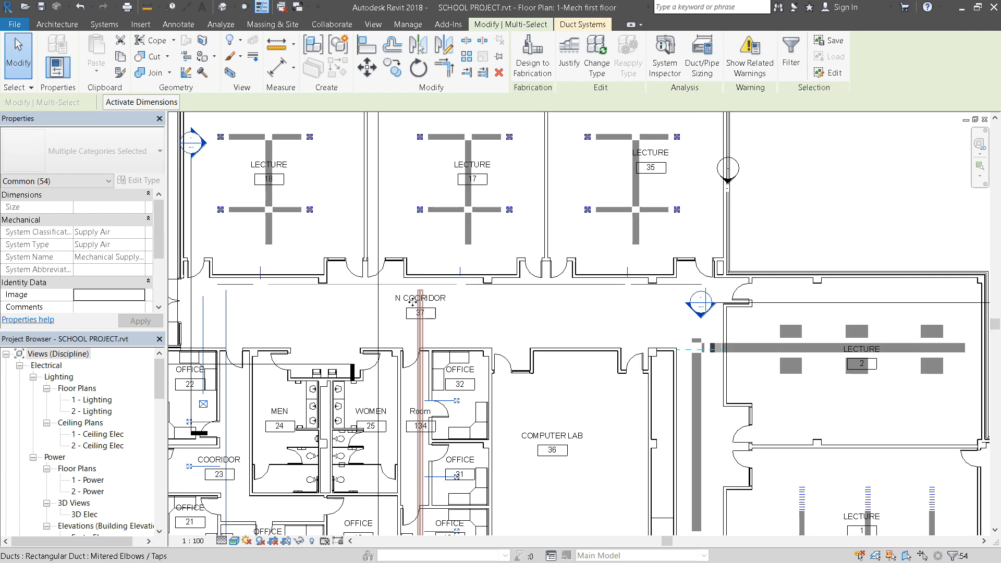
pyautogui.scroll(3, 437, 303)
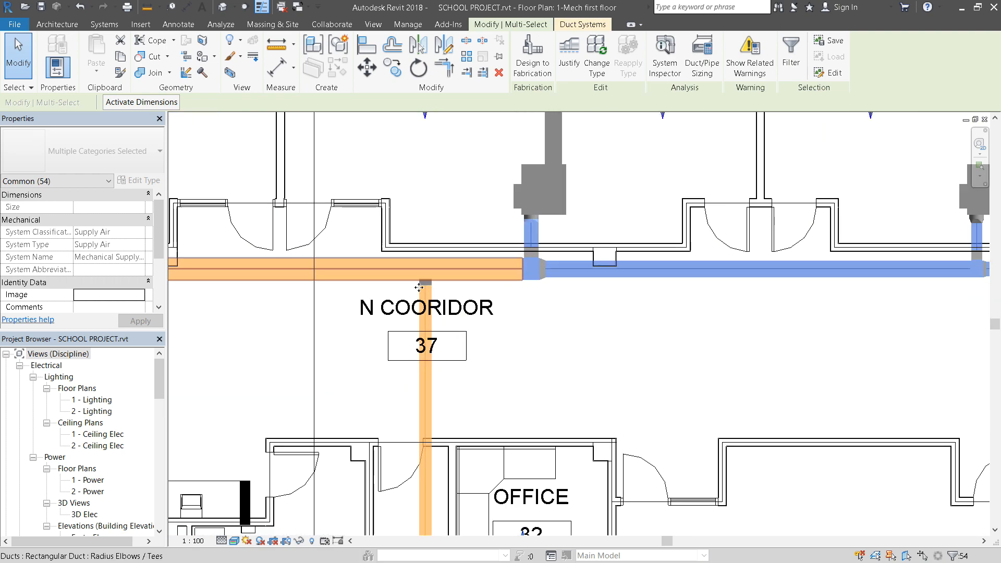
pyautogui.click(548, 336)
pyautogui.click(436, 287)
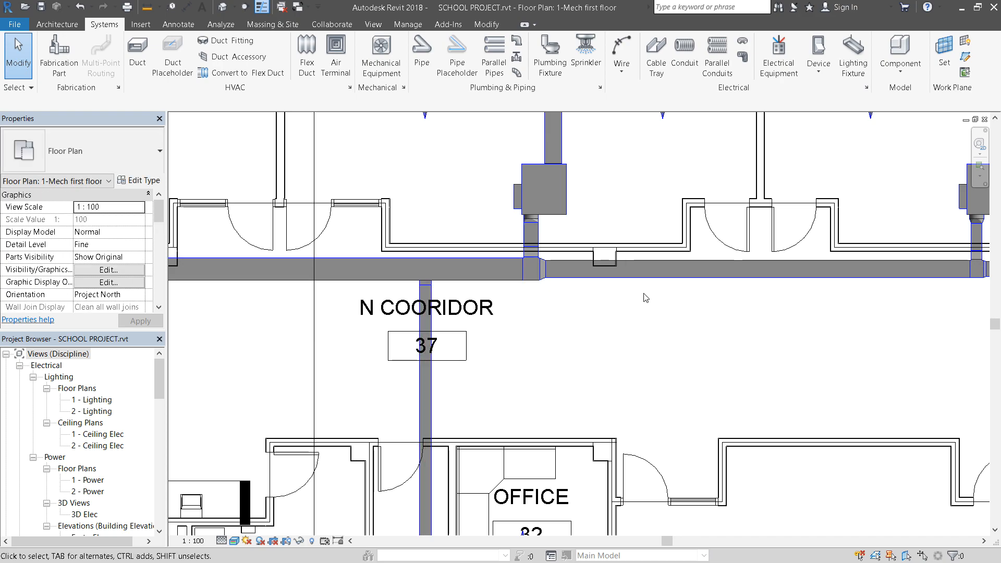
# Check the width and height of the main duct running along the N Corridor.
pyautogui.scroll(-2, 753, 302)
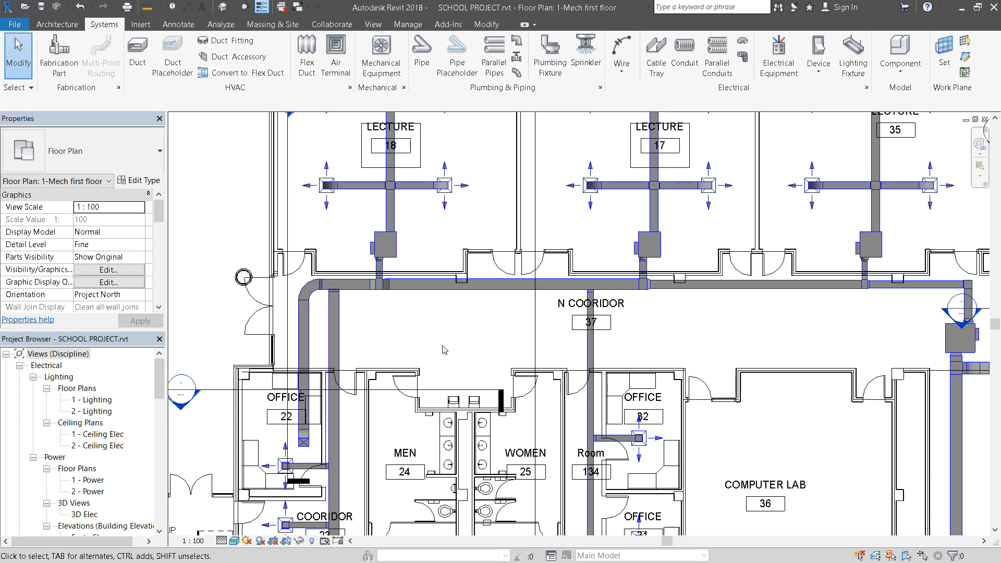
pyautogui.scroll(2, 396, 309)
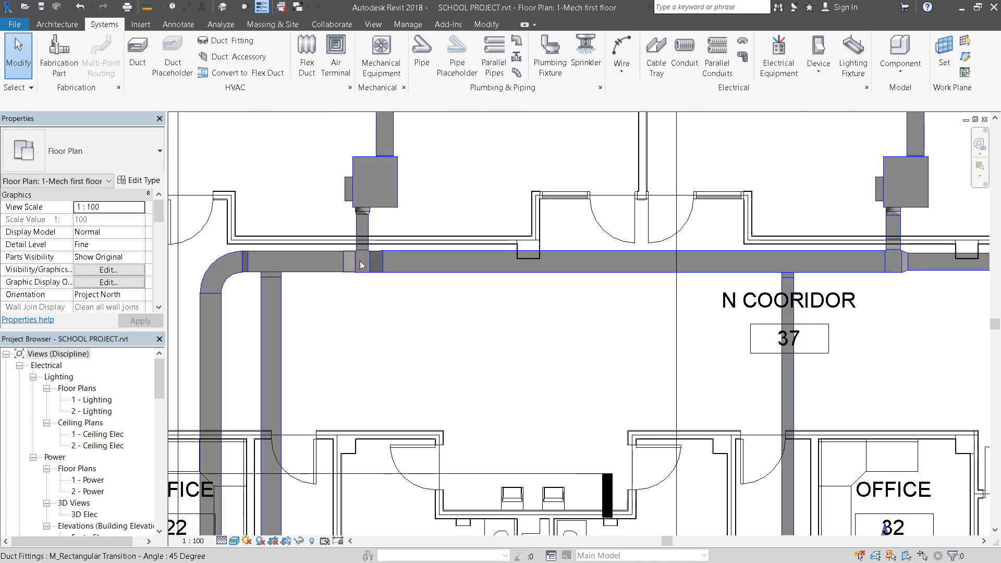
pyautogui.scroll(-2, 346, 291)
pyautogui.scroll(3, 620, 293)
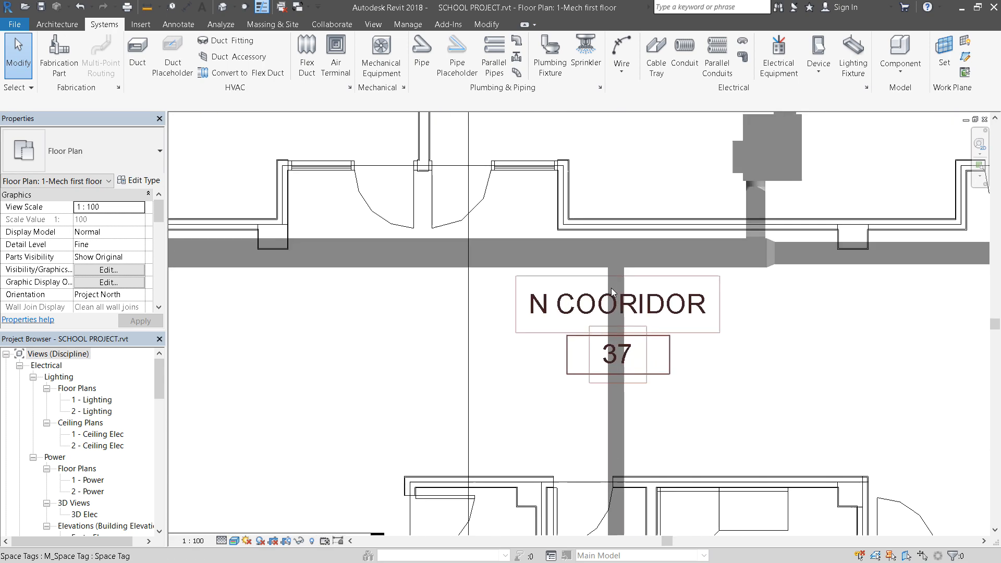
pyautogui.scroll(1, 621, 285)
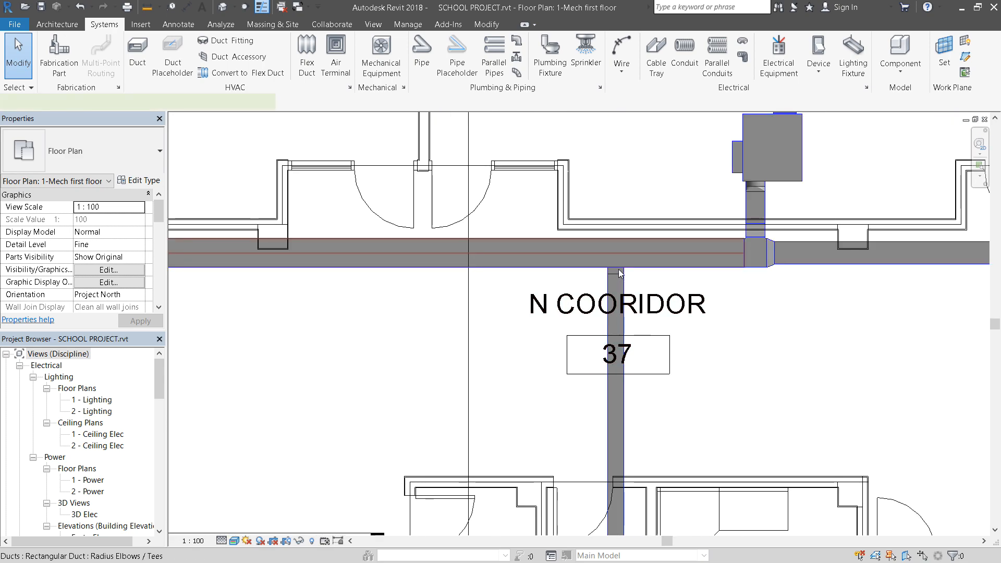
pyautogui.click(620, 271)
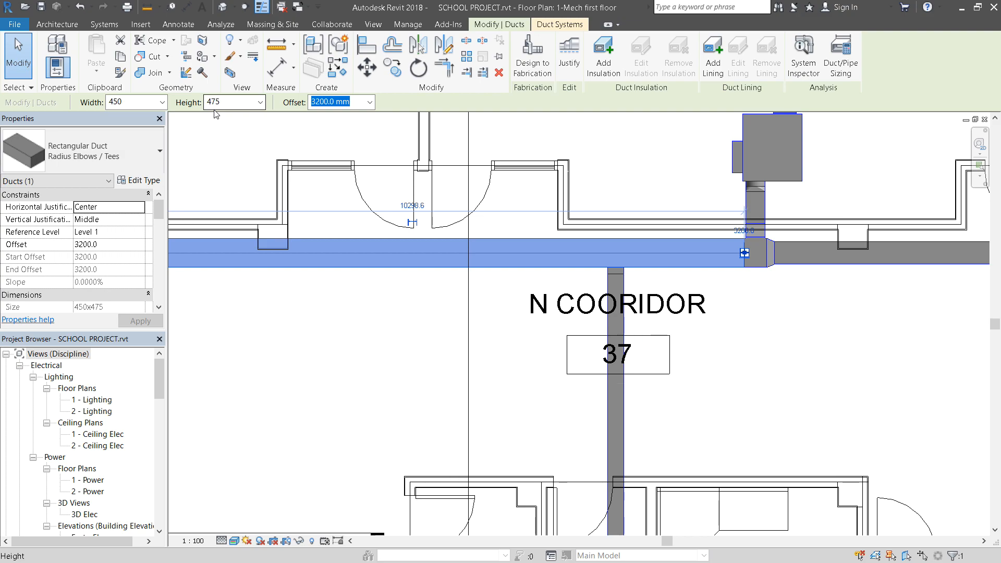
pyautogui.click(665, 371)
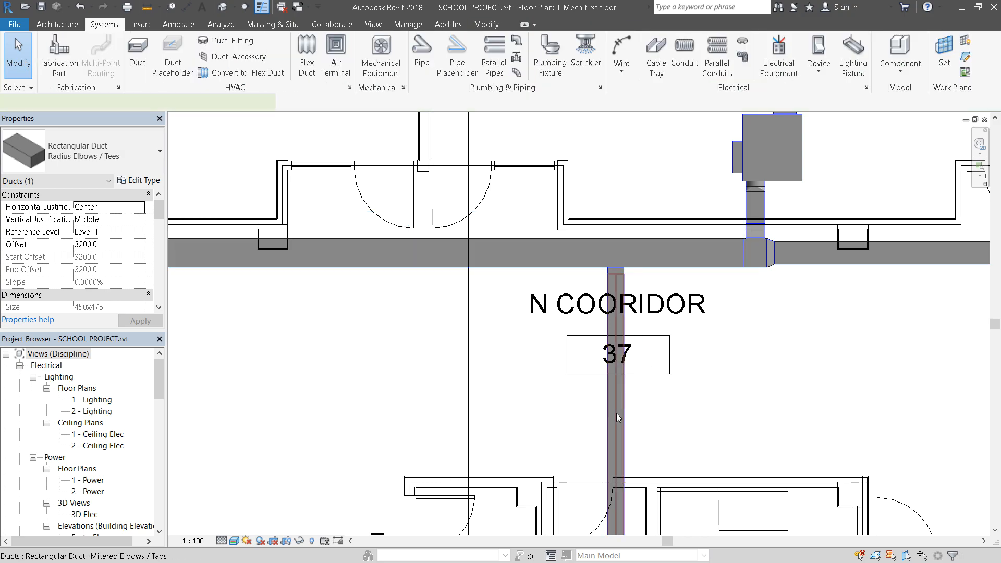
# Set the branch duct running from the N Corridor main through Room 134 to 300 wide and 300 high.
pyautogui.click(617, 414)
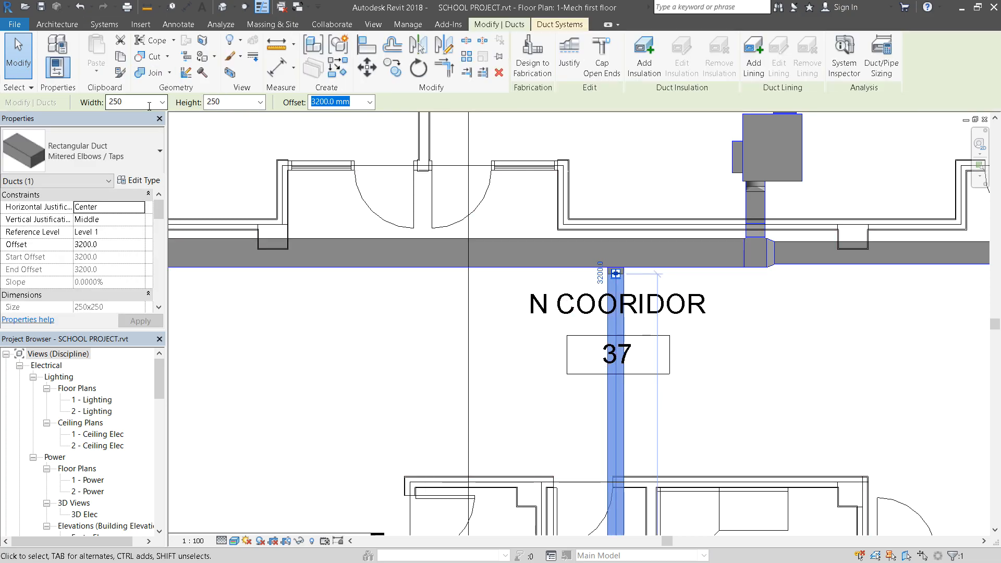
pyautogui.scroll(3, 641, 251)
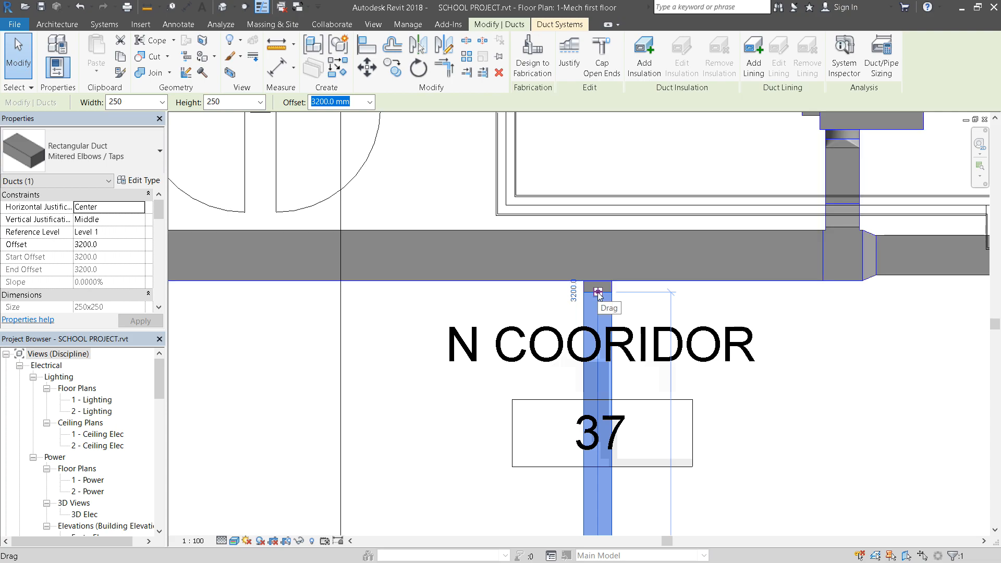
pyautogui.click(162, 102)
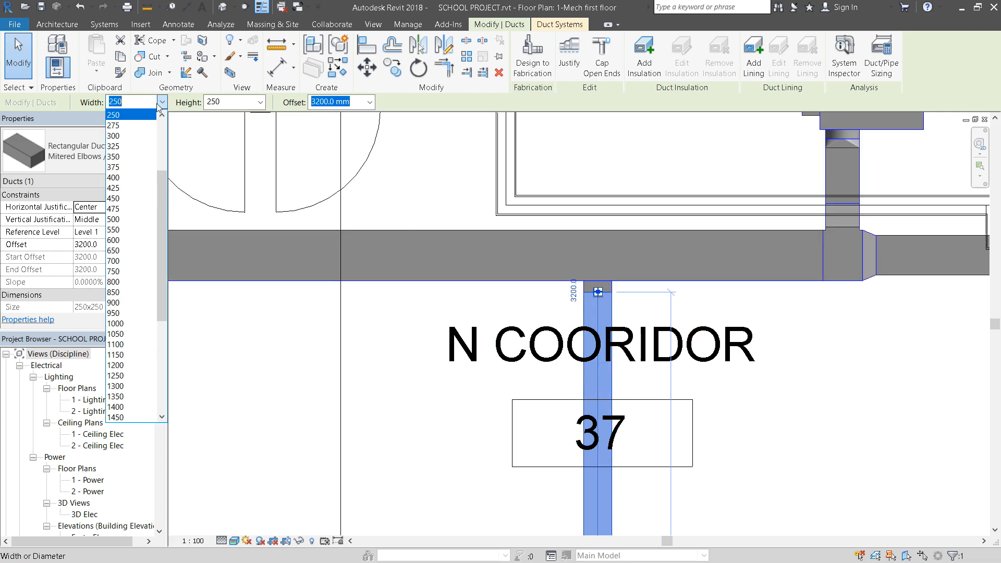
pyautogui.click(139, 137)
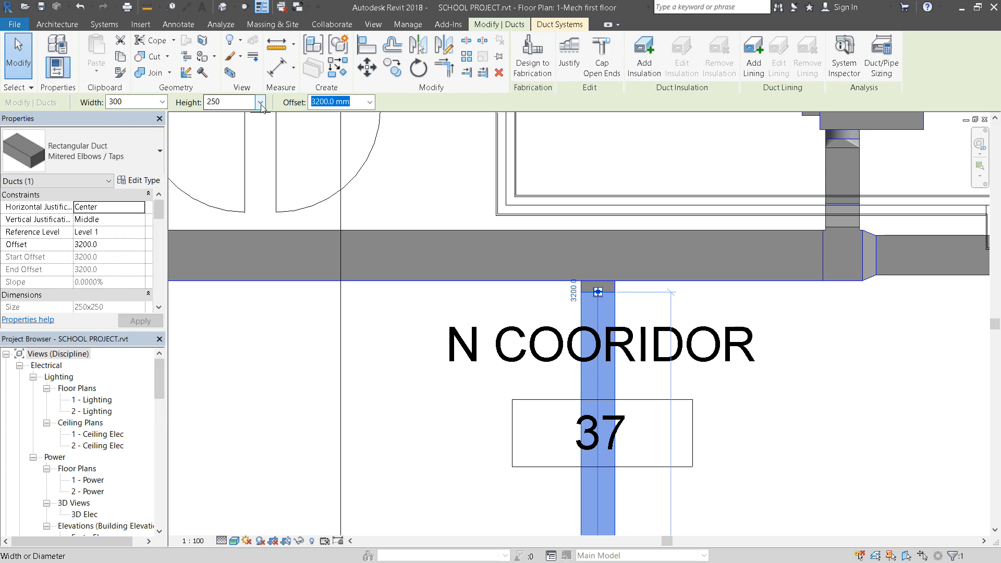
pyautogui.click(260, 102)
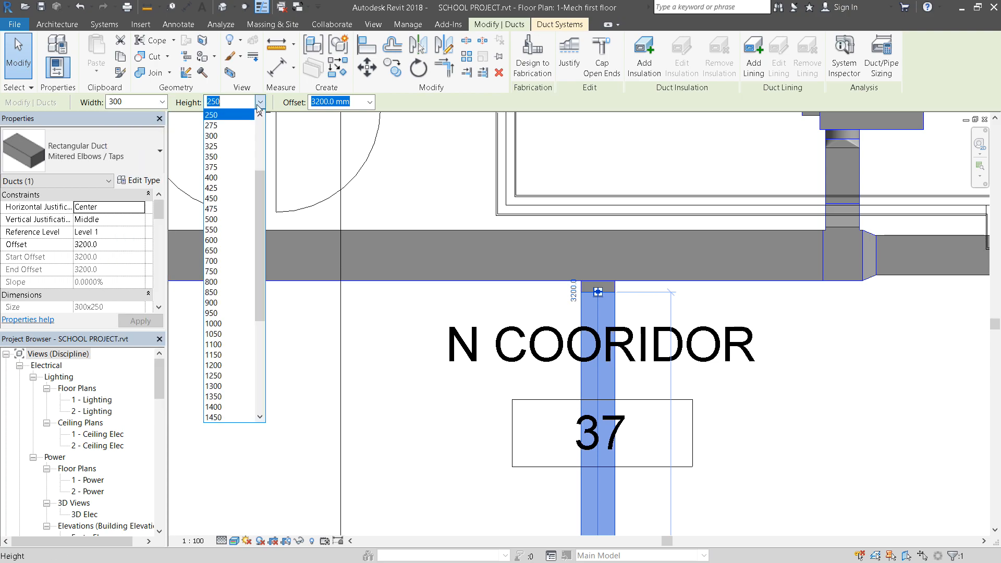
pyautogui.click(226, 135)
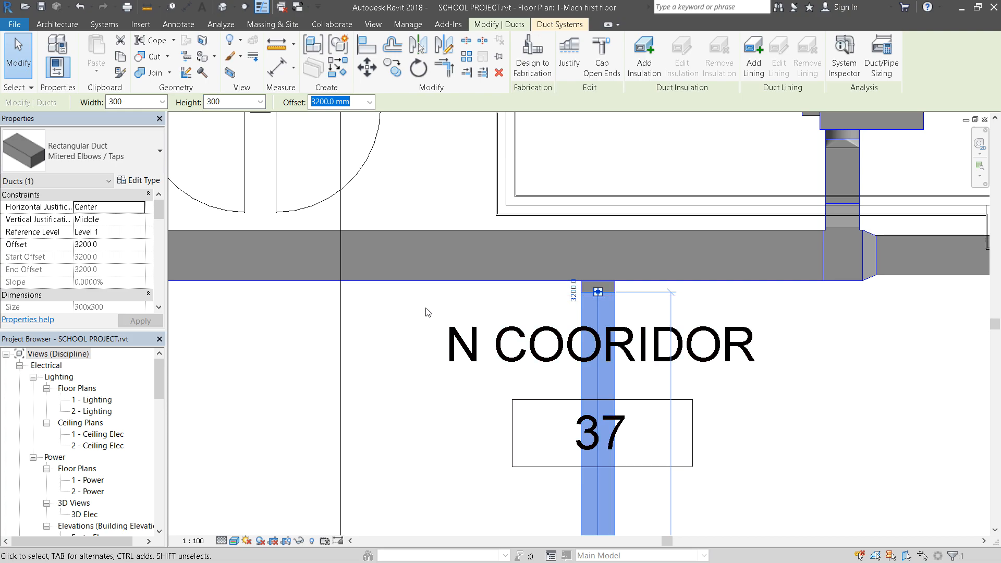
pyautogui.press('Escape')
pyautogui.press('Escape')
# Size the Lecture 18 duct branch up to its equipment by velocity 5.1 m/s and friction 0.82 Pa/m, with height restricted to 700.
pyautogui.scroll(-2, 741, 308)
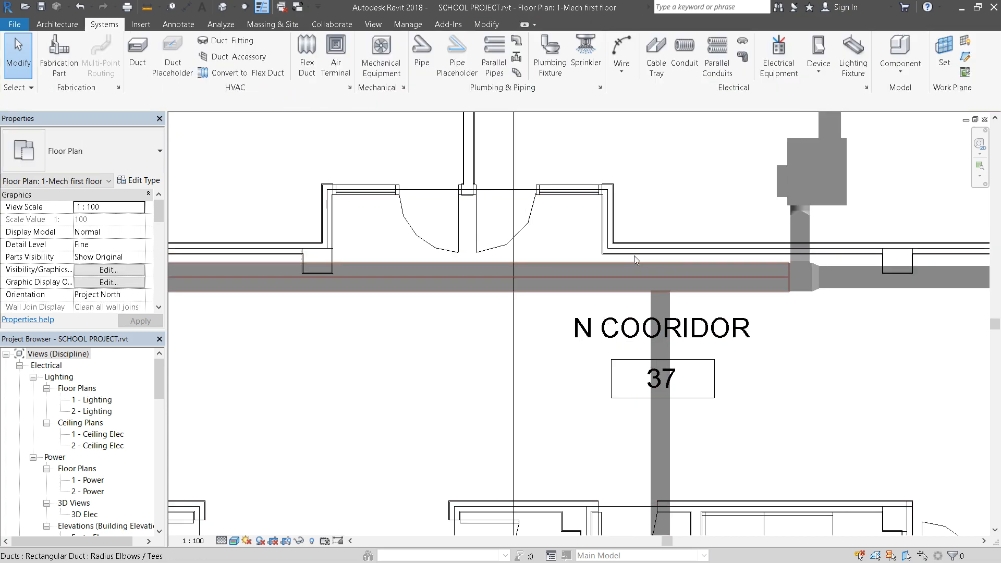
pyautogui.scroll(-3, 645, 259)
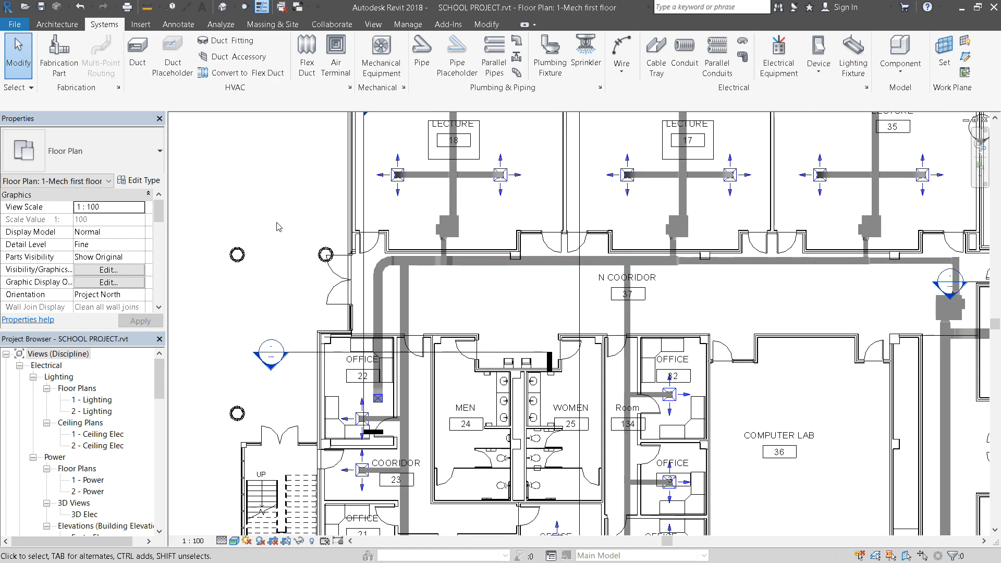
pyautogui.scroll(2, 479, 323)
pyautogui.scroll(-4, 480, 320)
pyautogui.scroll(2, 479, 183)
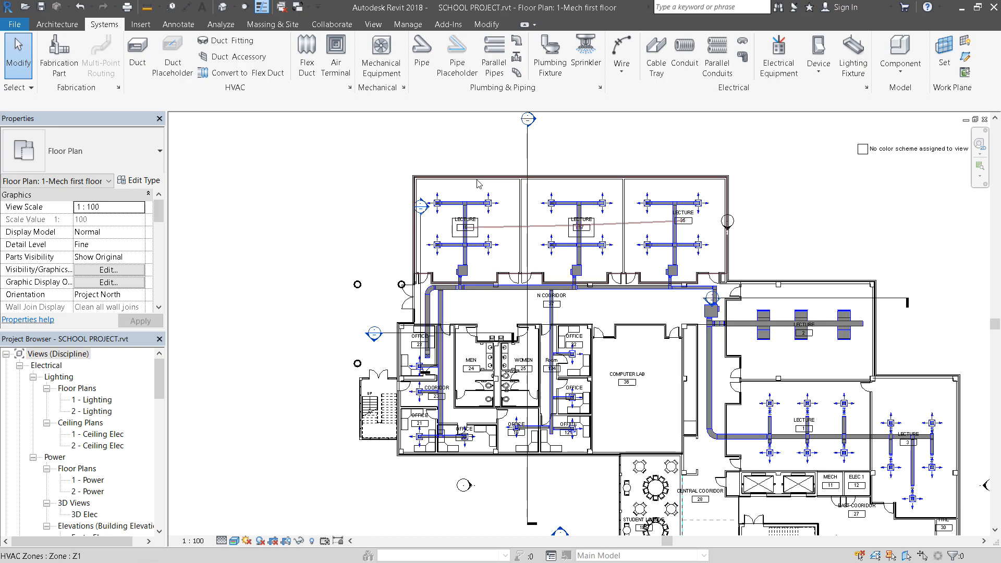
pyautogui.scroll(5, 479, 183)
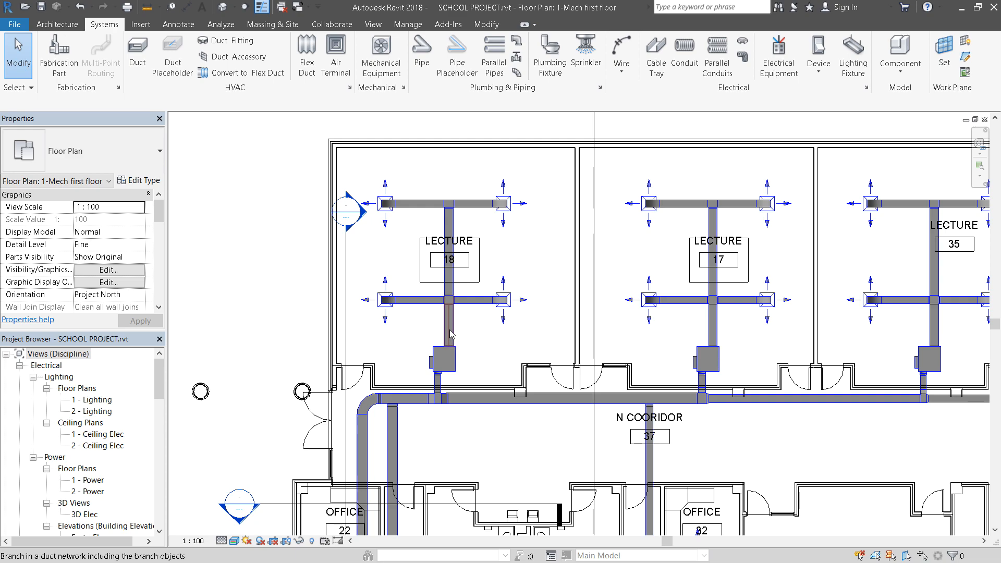
pyautogui.press('Tab')
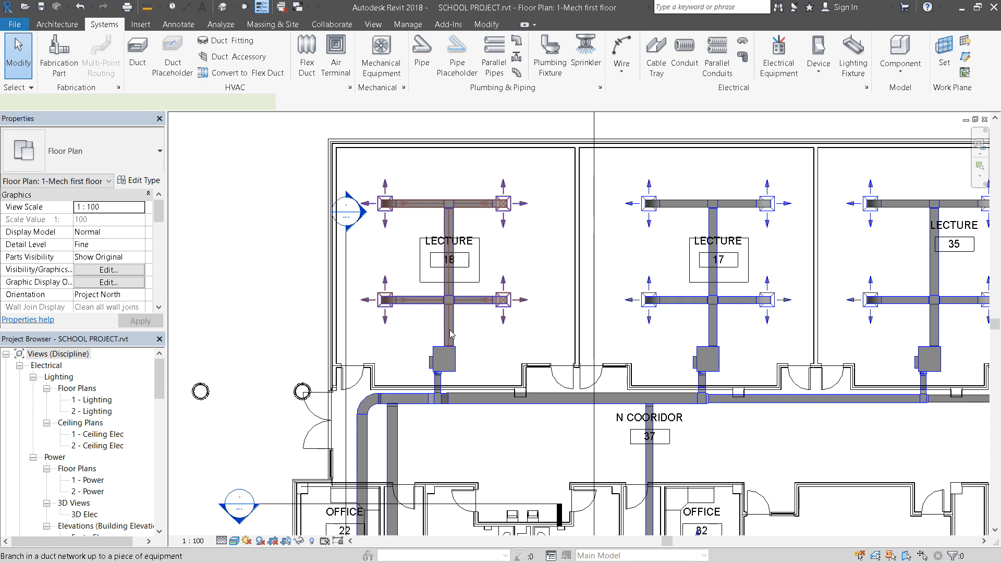
pyautogui.click(451, 334)
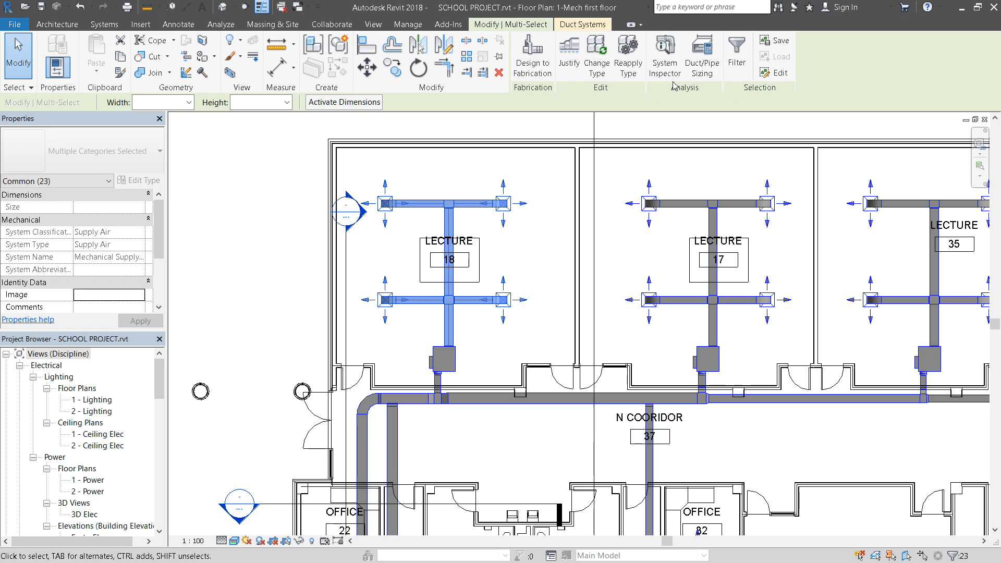
pyautogui.click(704, 71)
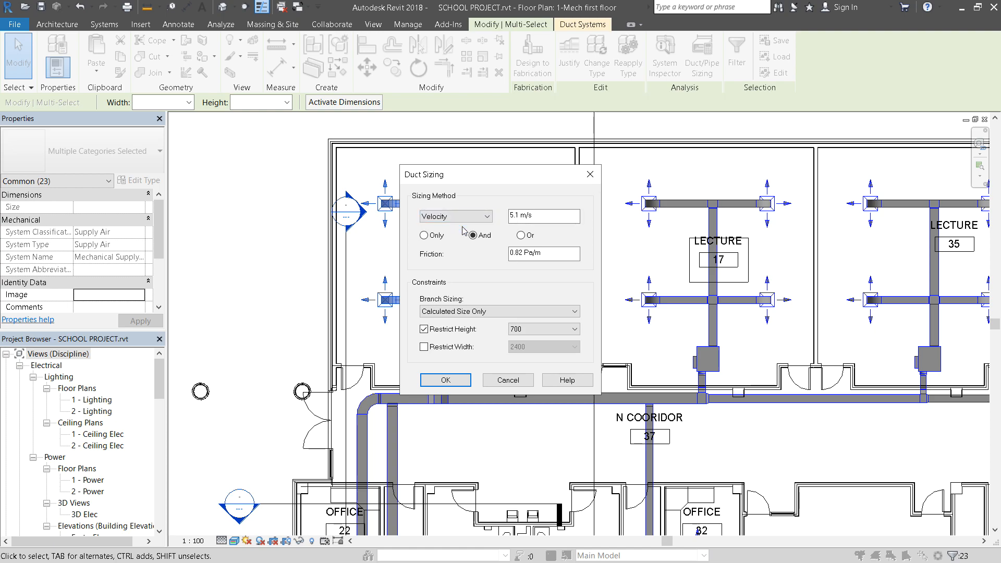
pyautogui.click(443, 380)
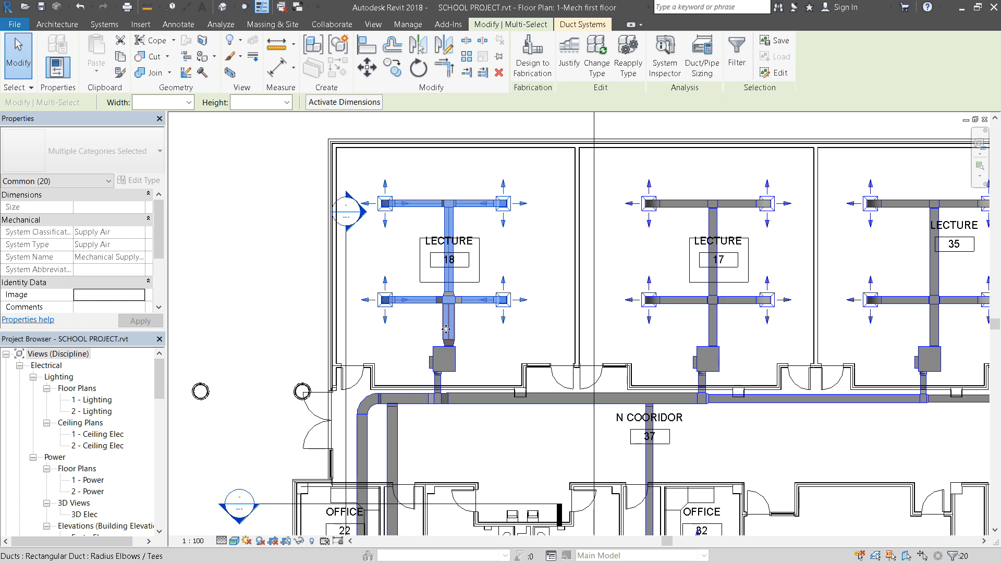
# Clear the selection and examine the resized ductwork in Lecture 18 alongside the neighbouring lecture rooms.
pyautogui.click(292, 253)
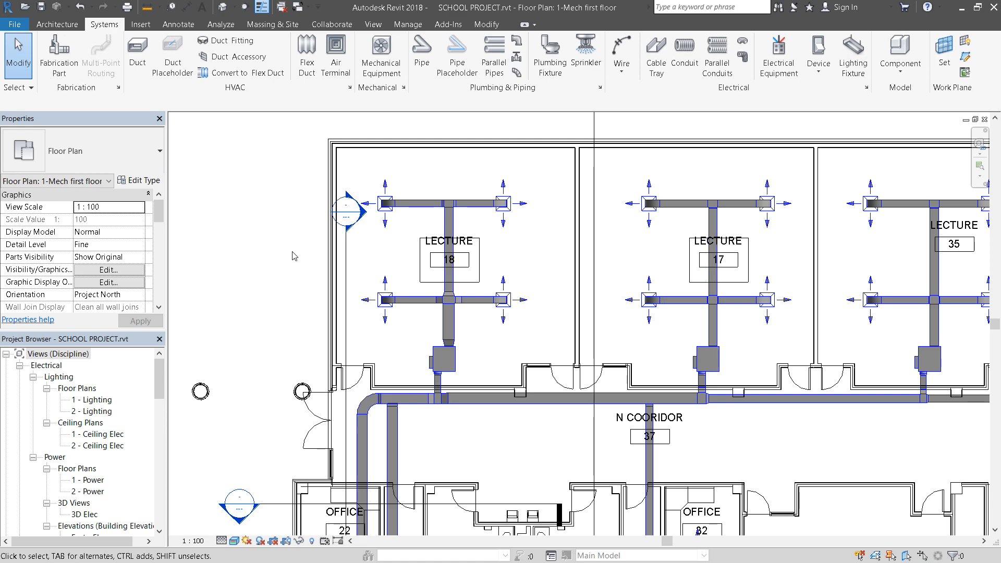
pyautogui.scroll(2, 431, 255)
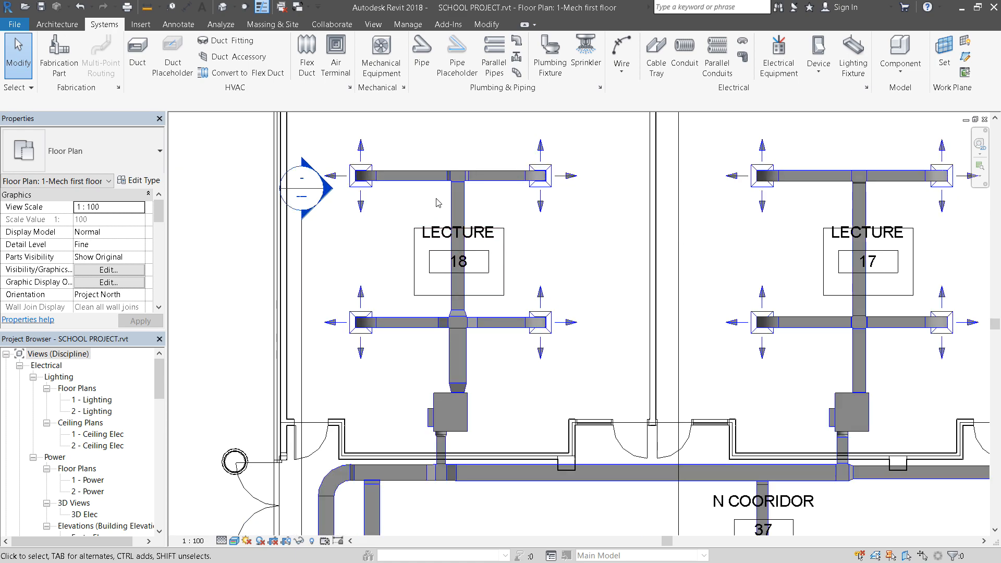
pyautogui.scroll(-2, 345, 245)
pyautogui.scroll(-2, 353, 307)
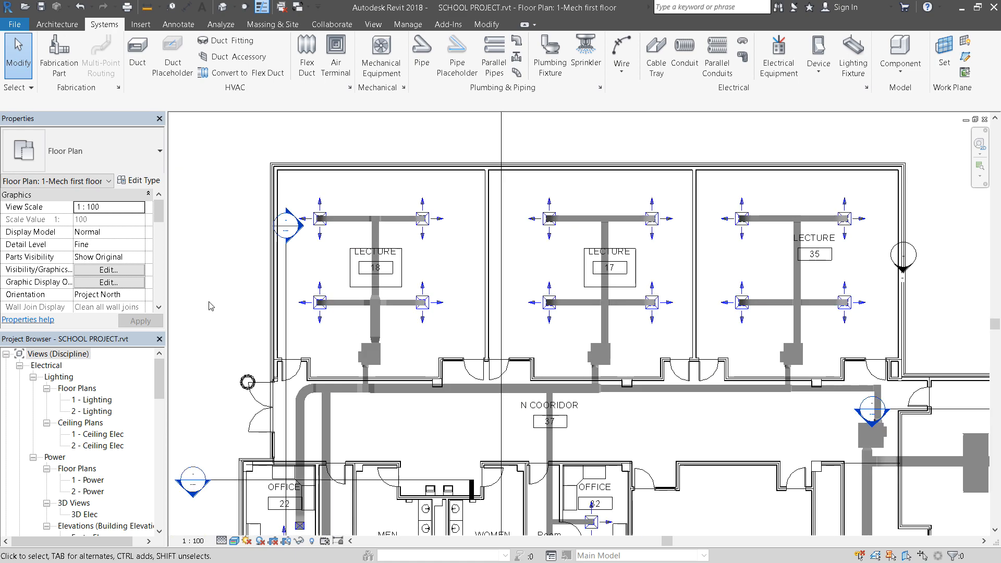
pyautogui.scroll(2, 366, 188)
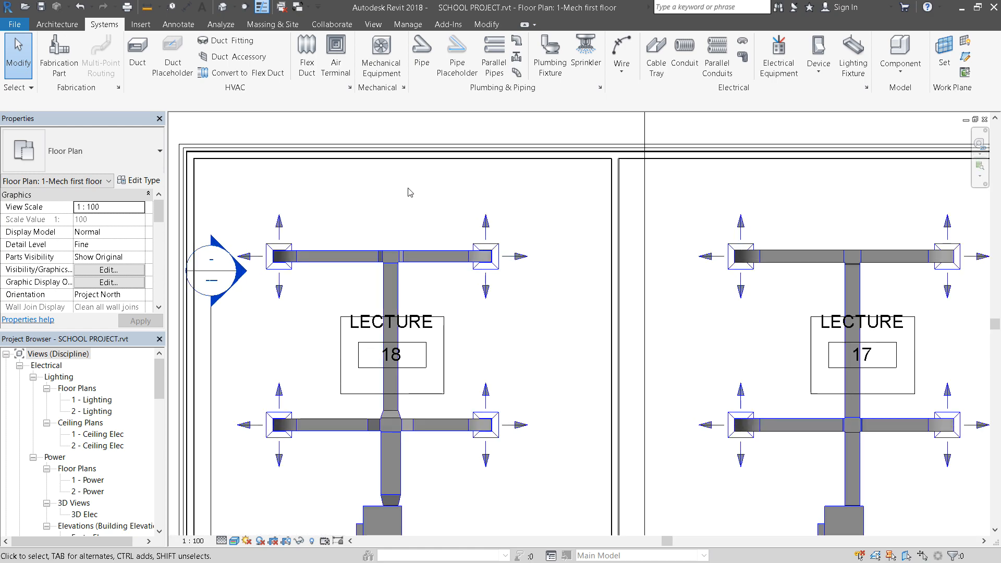
pyautogui.scroll(-2, 322, 209)
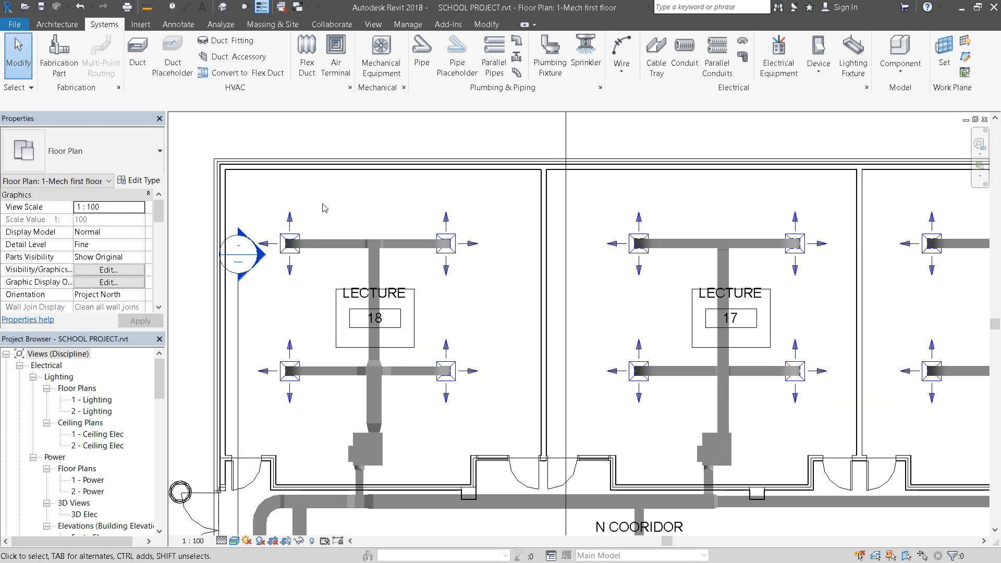
pyautogui.scroll(-2, 401, 141)
# Try to size the Lecture 17 duct branch up to its equipment by velocity 5.1 m/s and friction 0.82 Pa/m, with height restricted to 700.
pyautogui.scroll(2, 662, 284)
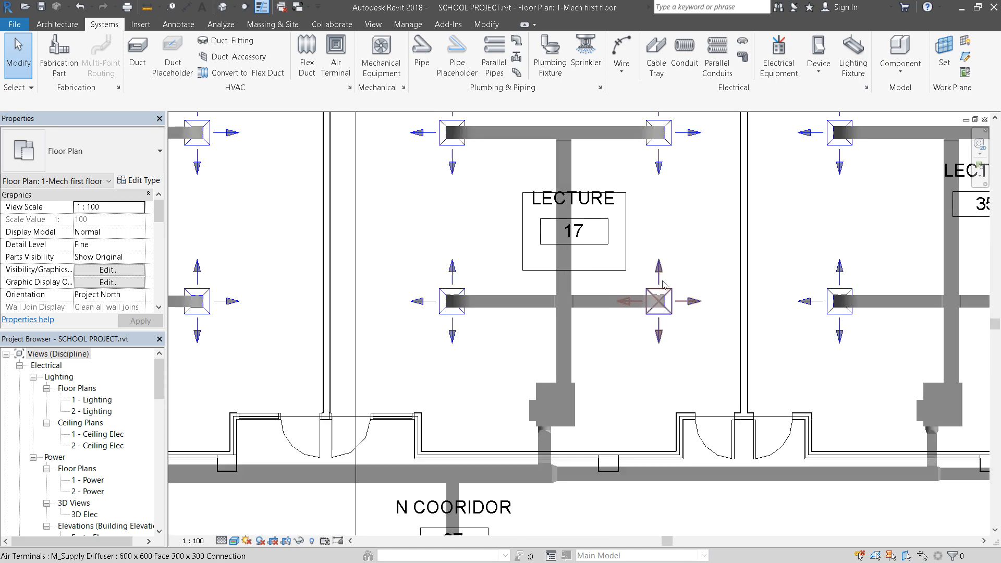
pyautogui.press('Tab')
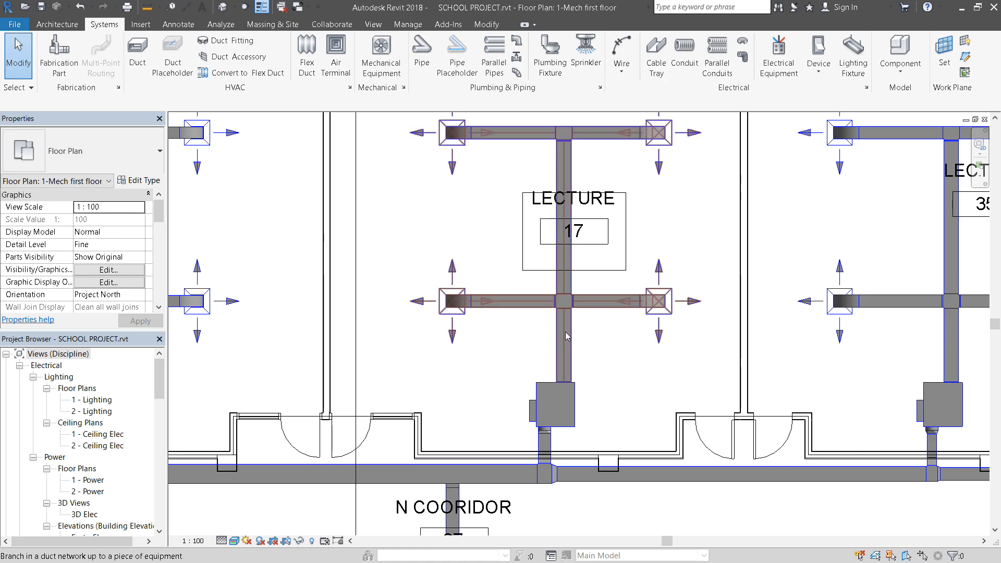
pyautogui.click(565, 332)
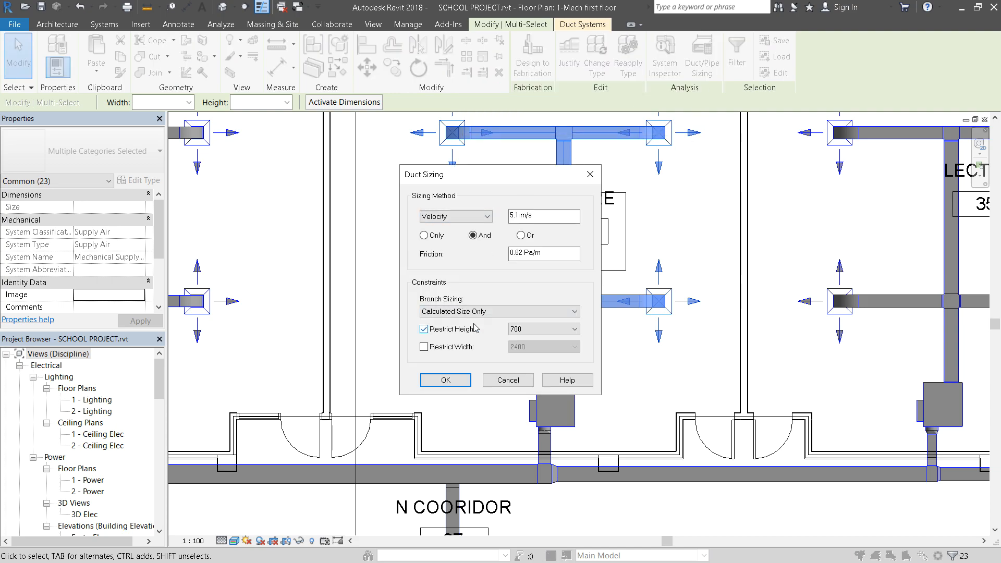
pyautogui.click(446, 380)
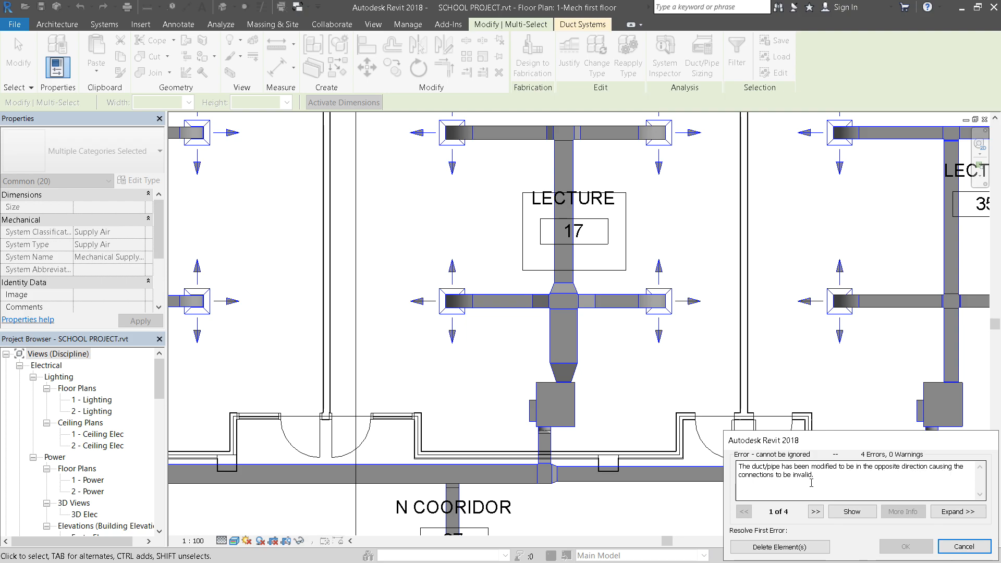
# Examine the Lecture 17 duct elements flagged by the sizing errors, then abandon the sizing.
pyautogui.doubleClick(816, 512)
pyautogui.click(816, 512)
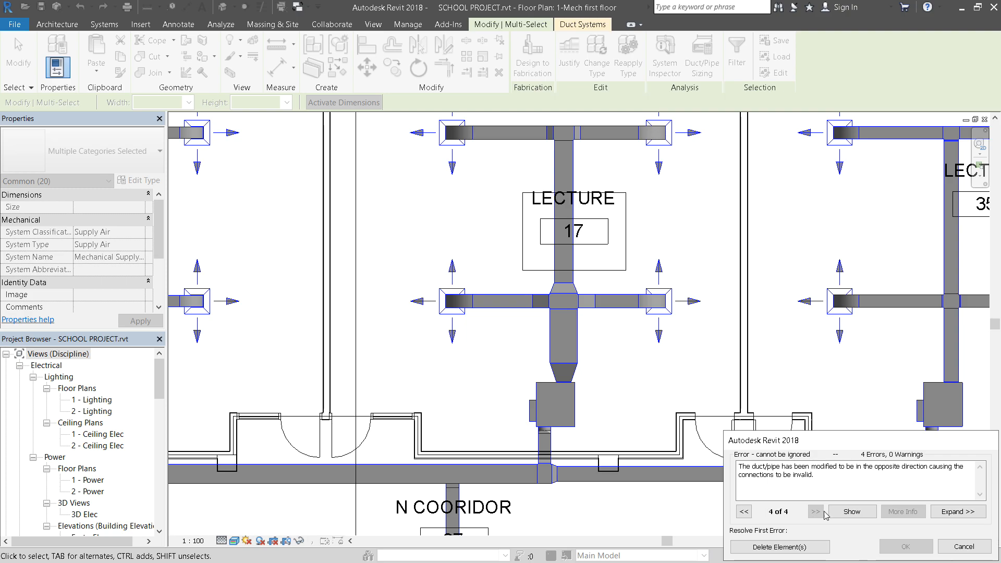
pyautogui.click(852, 512)
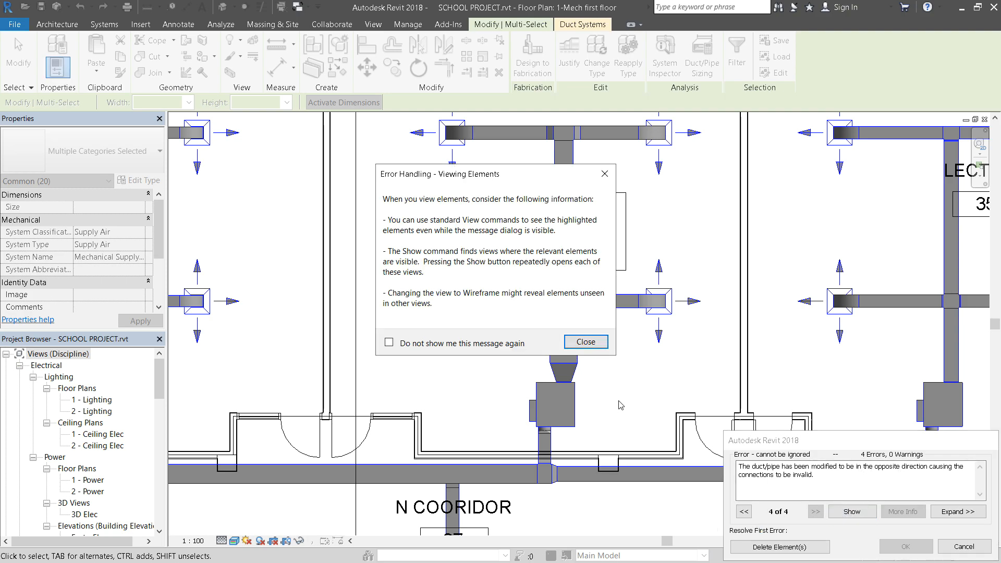
pyautogui.click(586, 342)
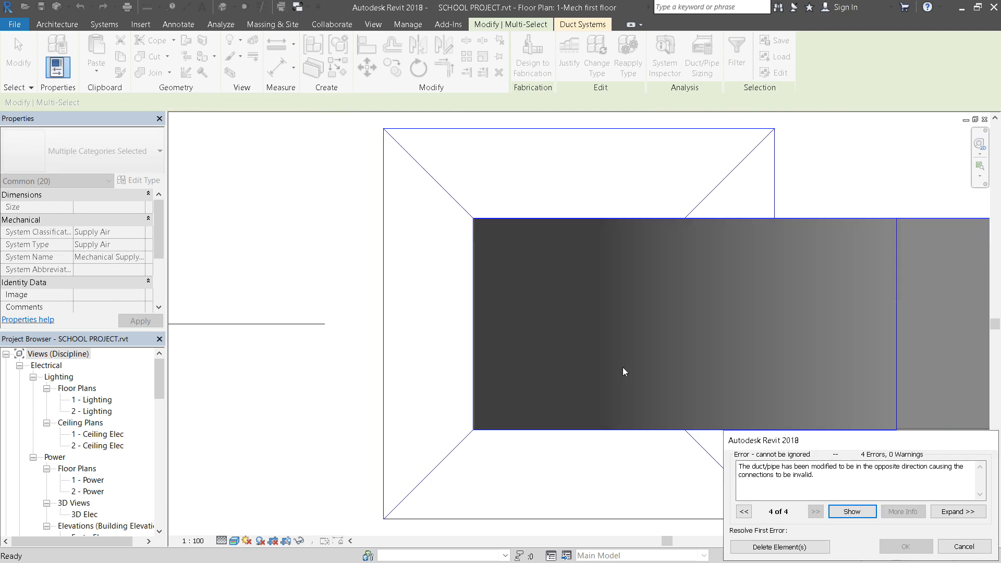
pyautogui.scroll(-5, 413, 330)
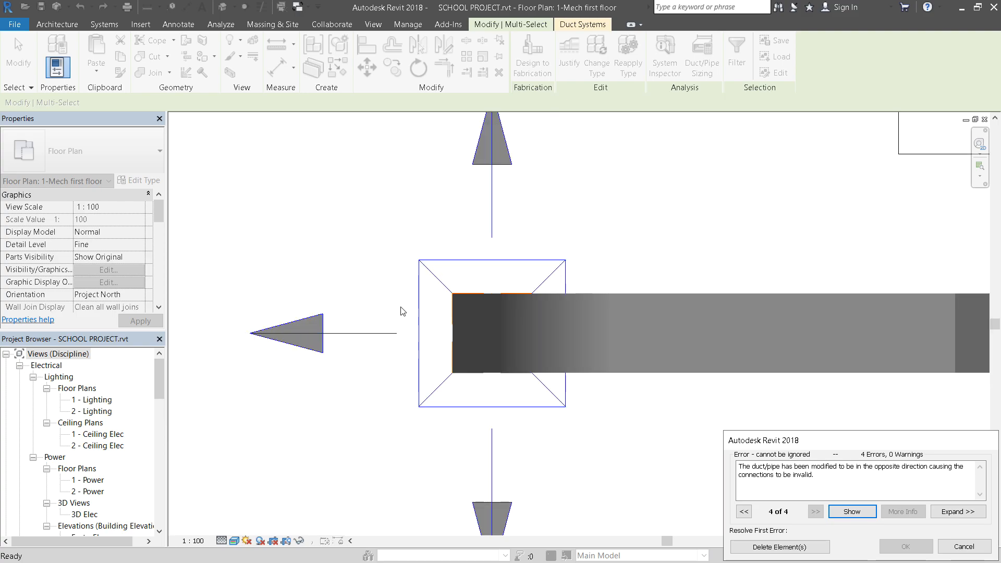
pyautogui.scroll(-3, 405, 304)
pyautogui.scroll(-2, 417, 305)
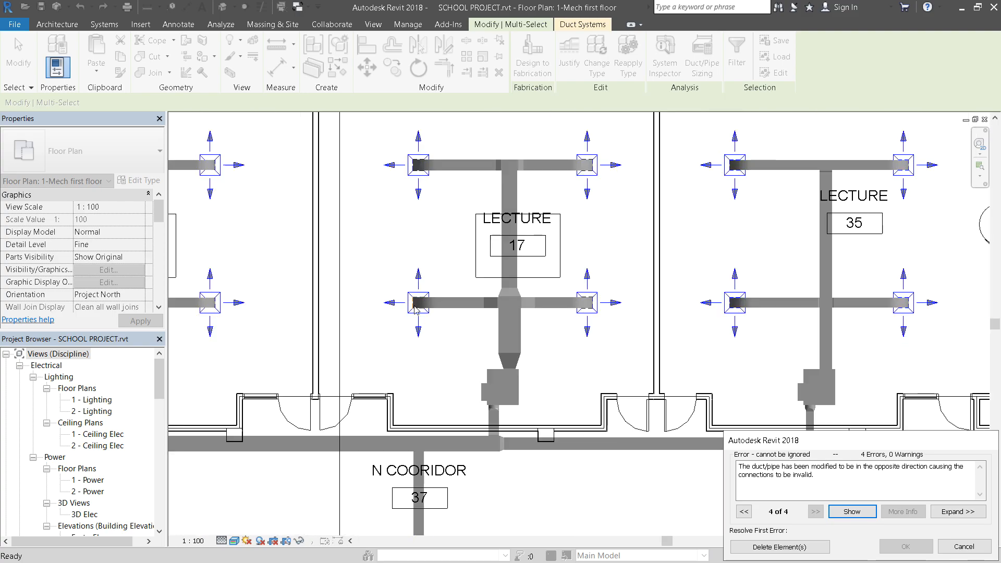
pyautogui.scroll(3, 414, 305)
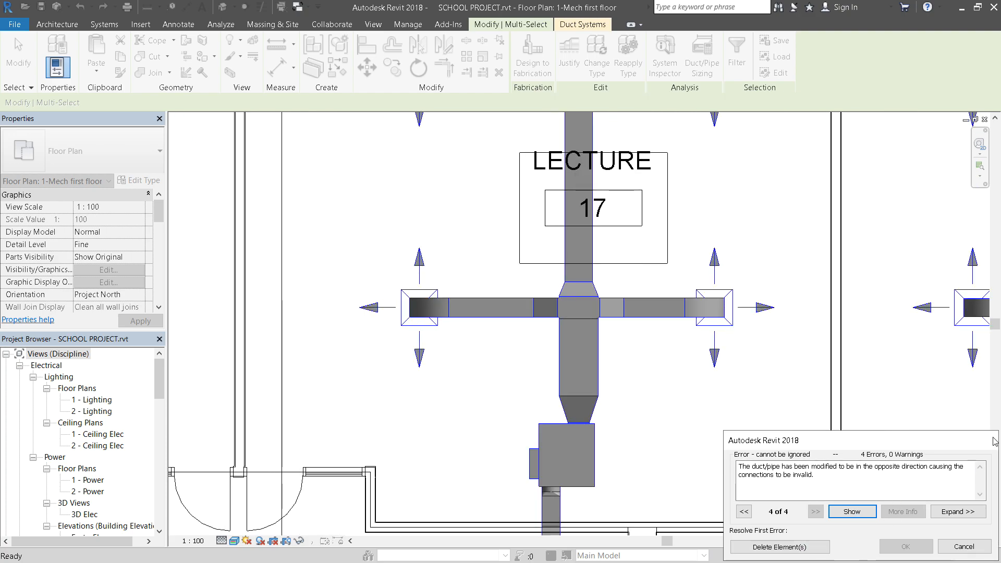
pyautogui.click(800, 546)
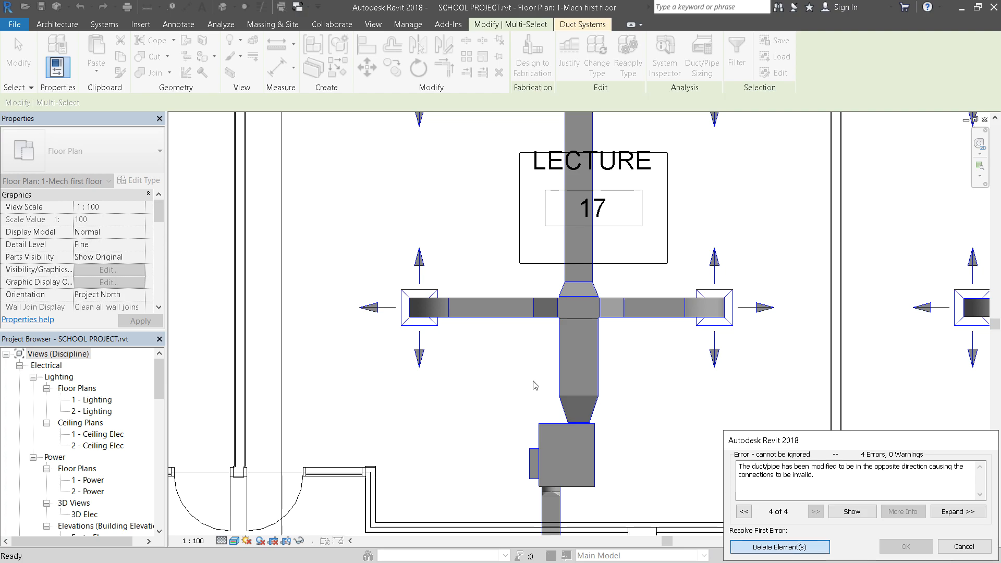
pyautogui.scroll(-2, 534, 386)
pyautogui.press('Escape')
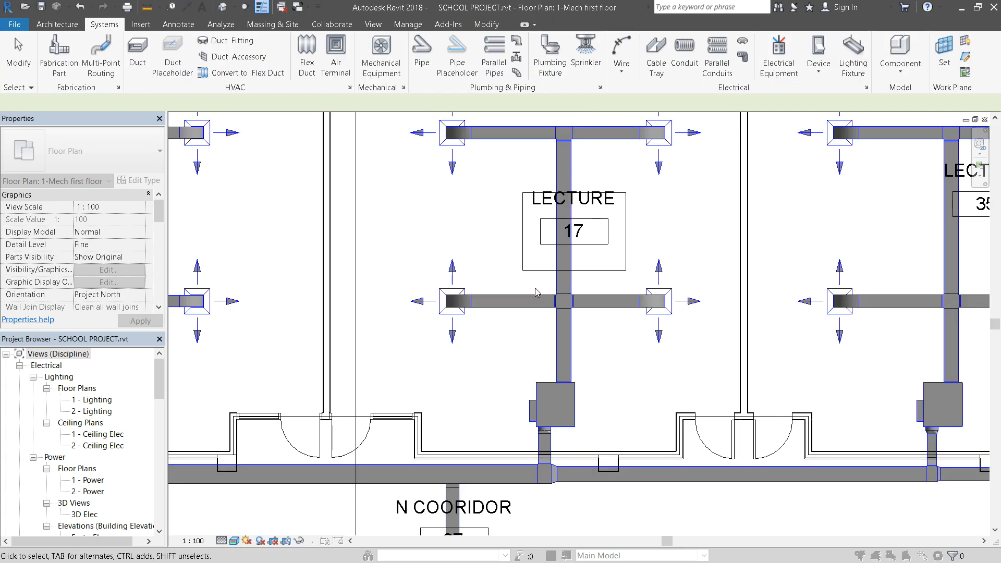
# Size the Lecture 35 duct branch up to its equipment by velocity 5.1 m/s and friction 0.82 Pa/m, with height restricted to 700.
pyautogui.scroll(2, 528, 348)
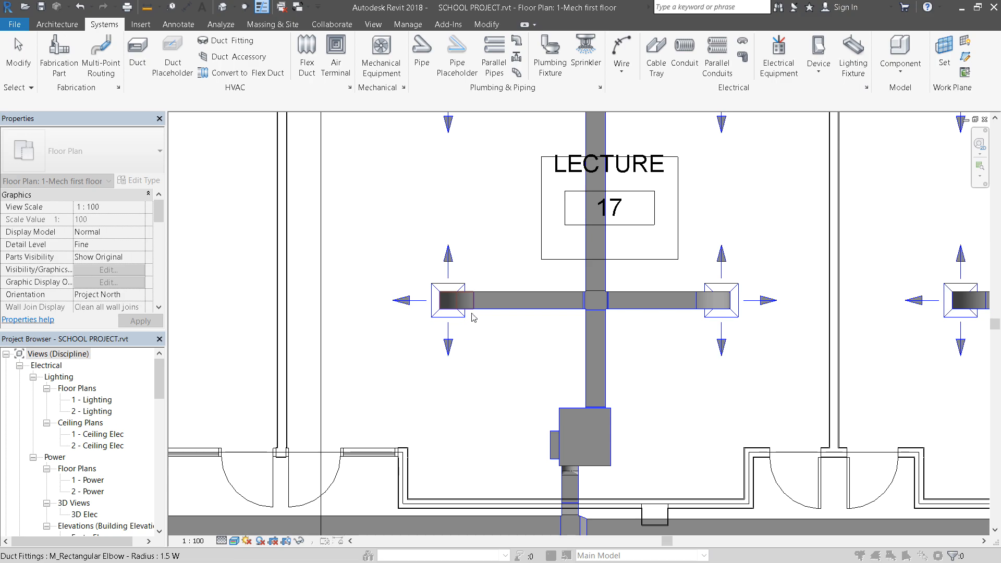
pyautogui.scroll(-2, 556, 391)
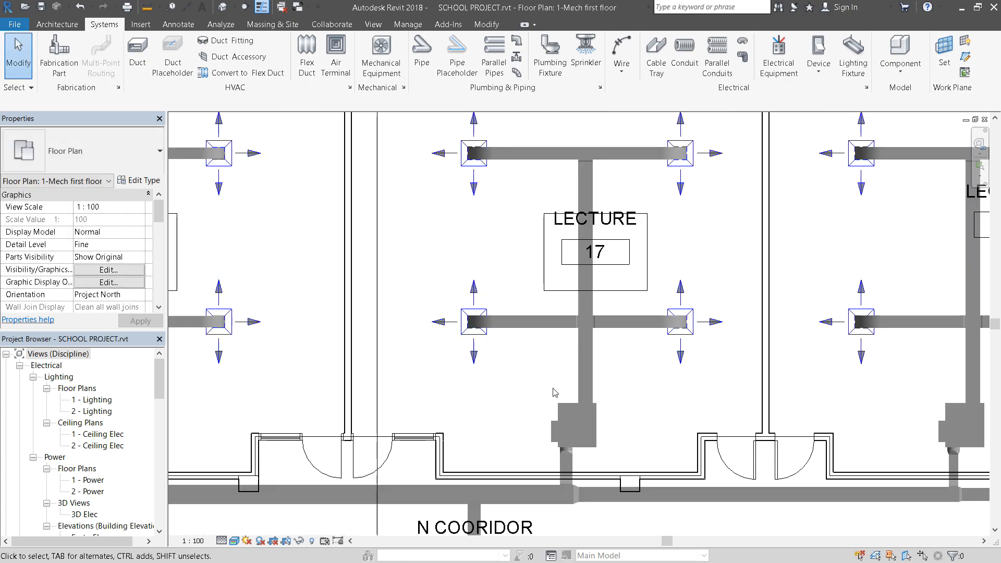
pyautogui.scroll(1, 574, 411)
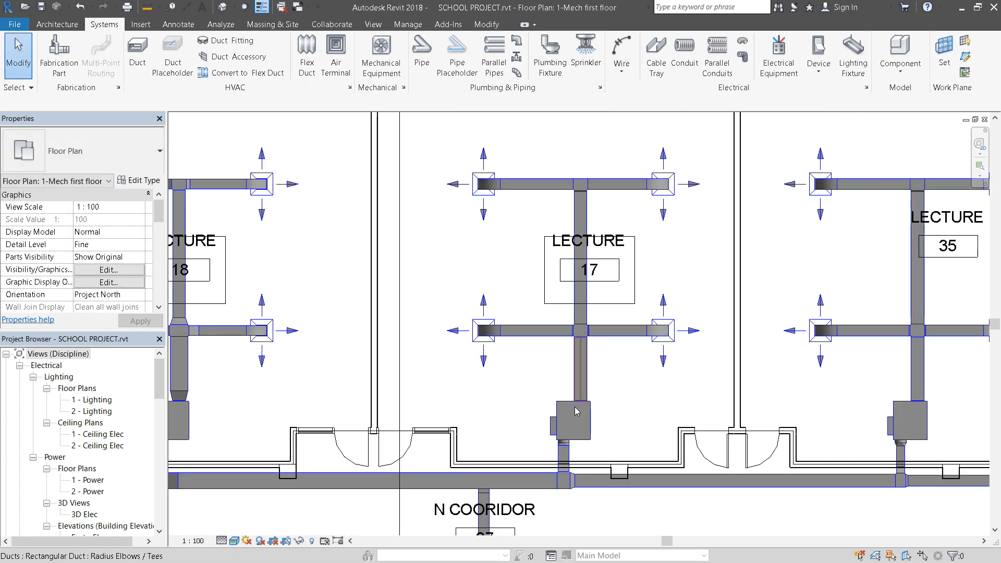
pyautogui.scroll(-1, 443, 388)
pyautogui.scroll(-1, 442, 389)
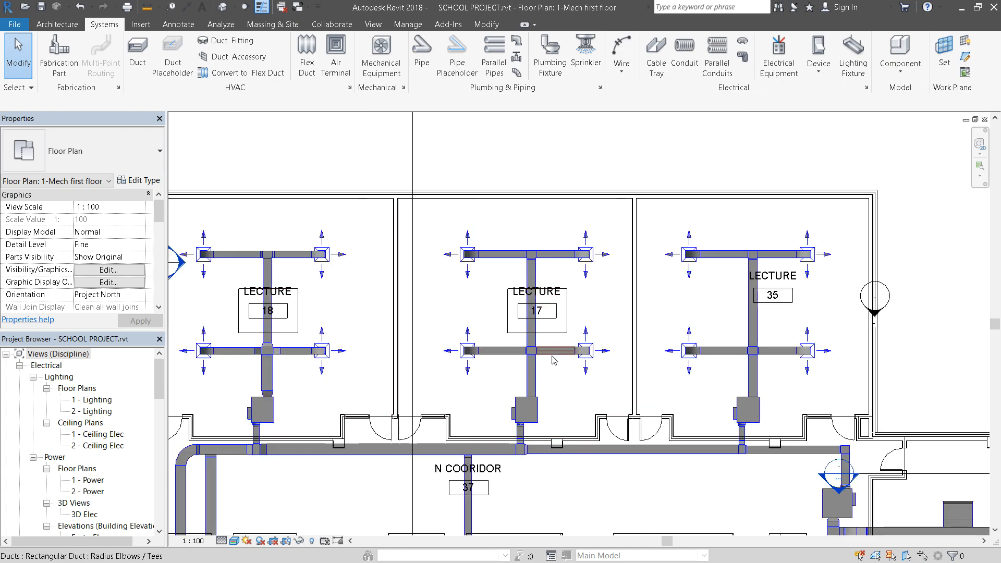
pyautogui.scroll(1, 554, 360)
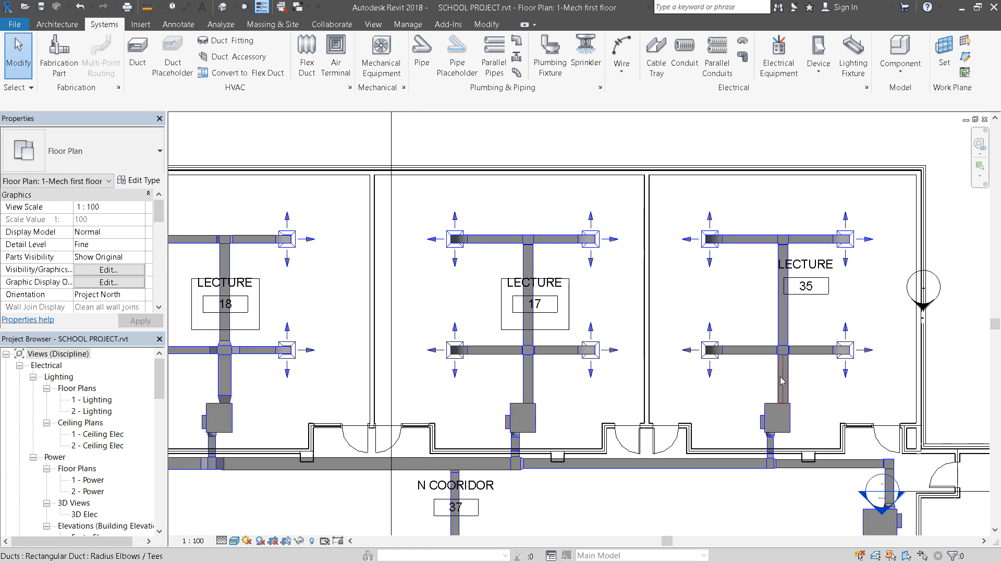
pyautogui.press('Tab')
pyautogui.press('Tab')
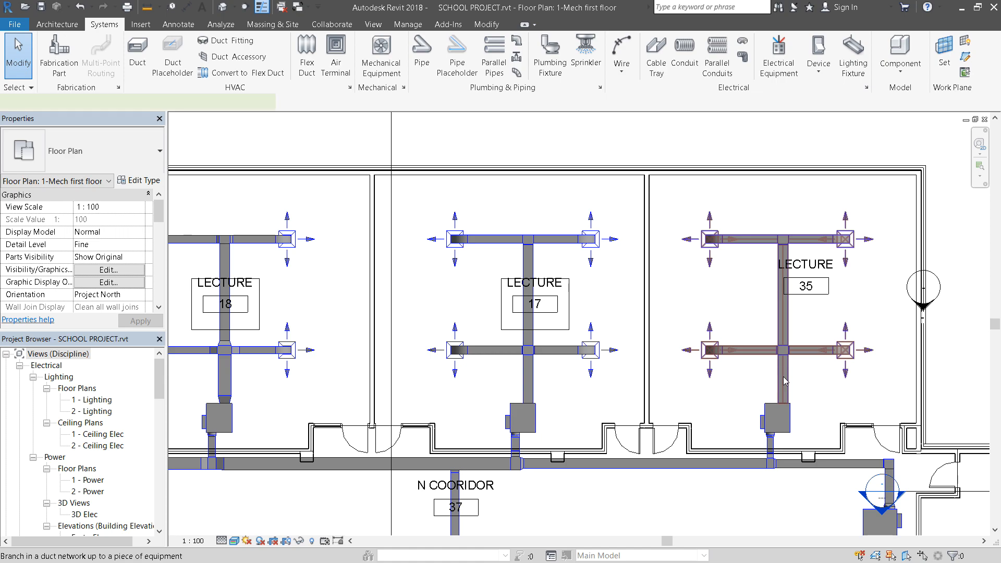
pyautogui.click(783, 376)
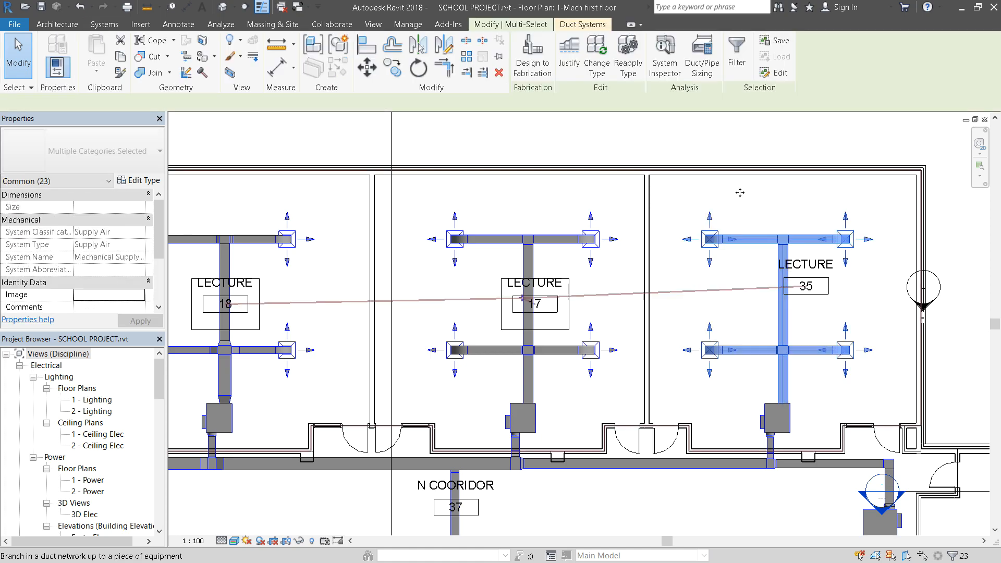
pyautogui.click(702, 70)
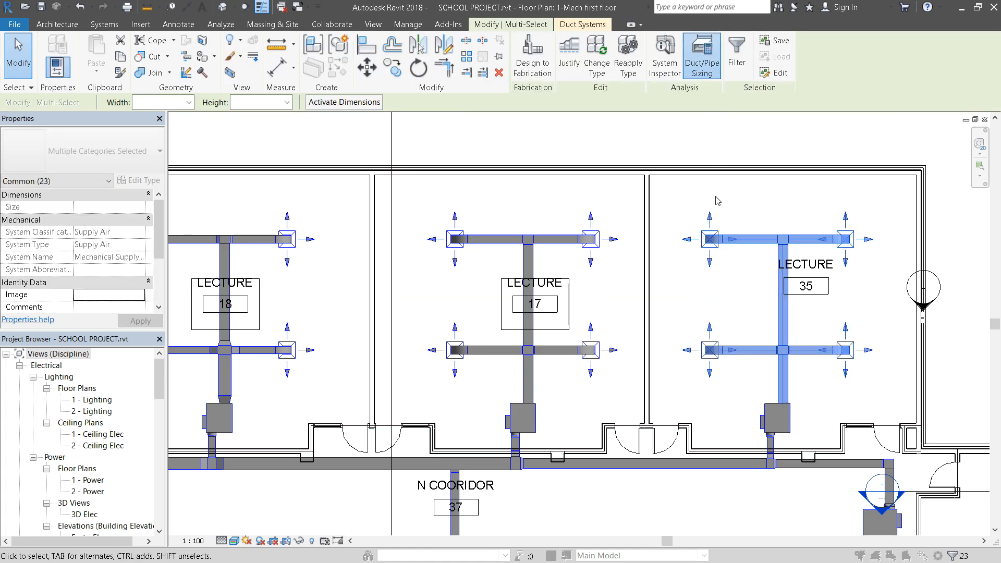
pyautogui.click(447, 383)
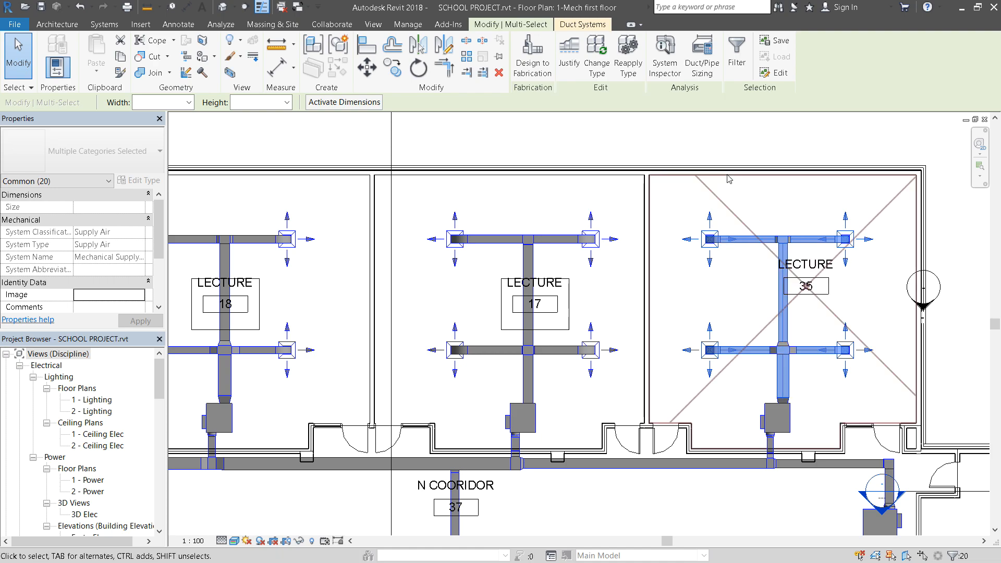
# Examine the resized Lecture 35 ductwork against the Lecture 17 ductwork and clear the selection.
pyautogui.scroll(3, 807, 355)
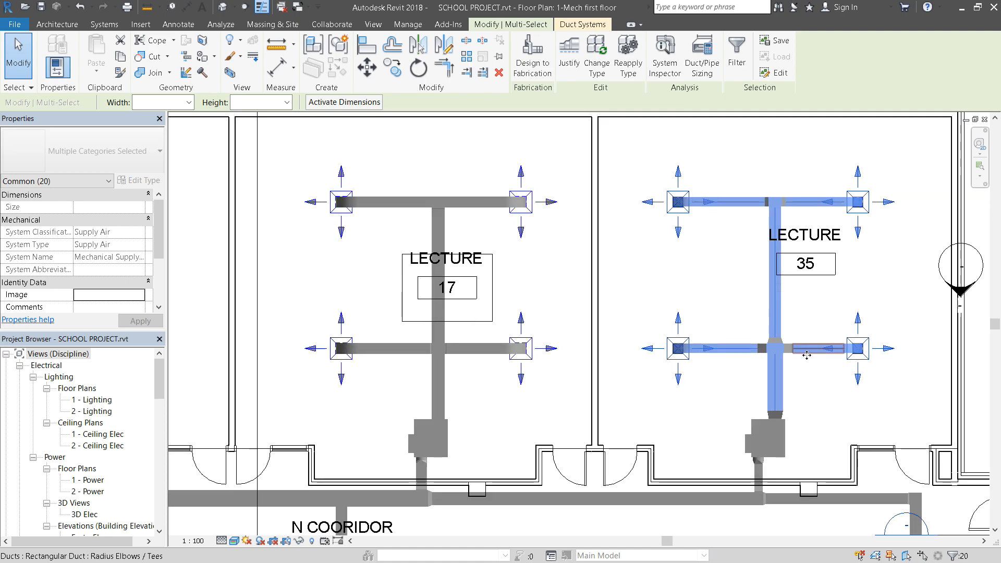
pyautogui.scroll(-3, 772, 347)
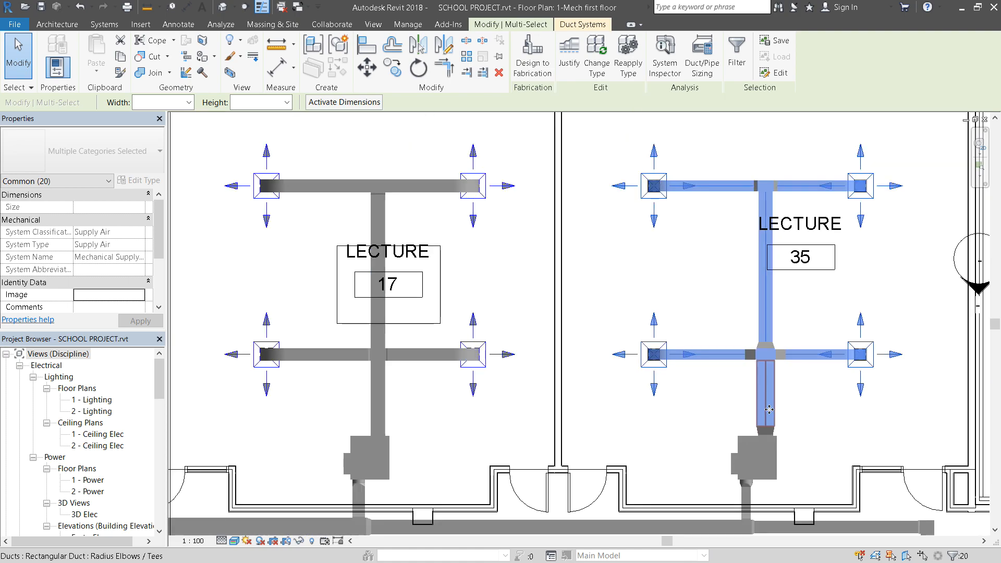
pyautogui.scroll(2, 759, 246)
pyautogui.click(758, 124)
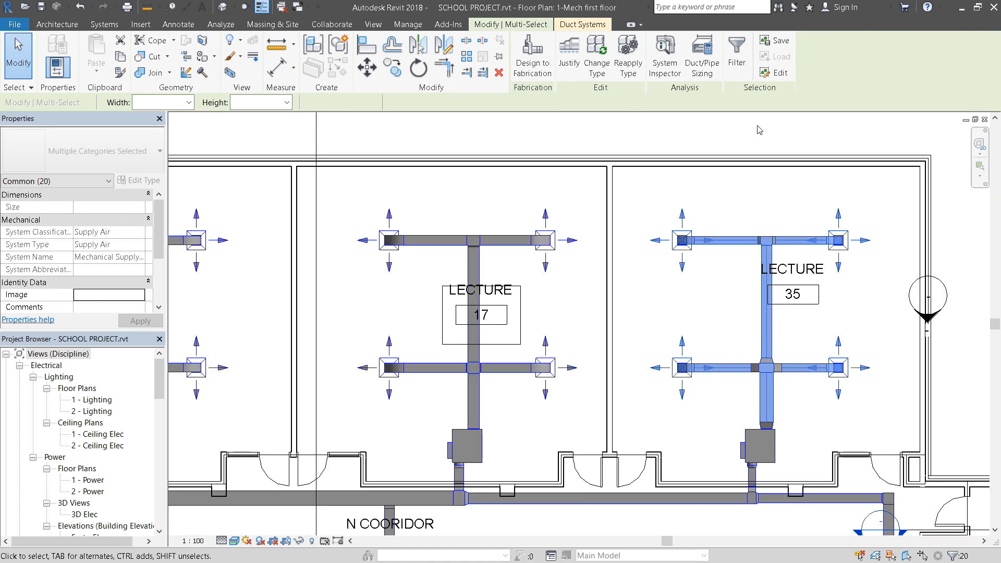
pyautogui.scroll(2, 815, 398)
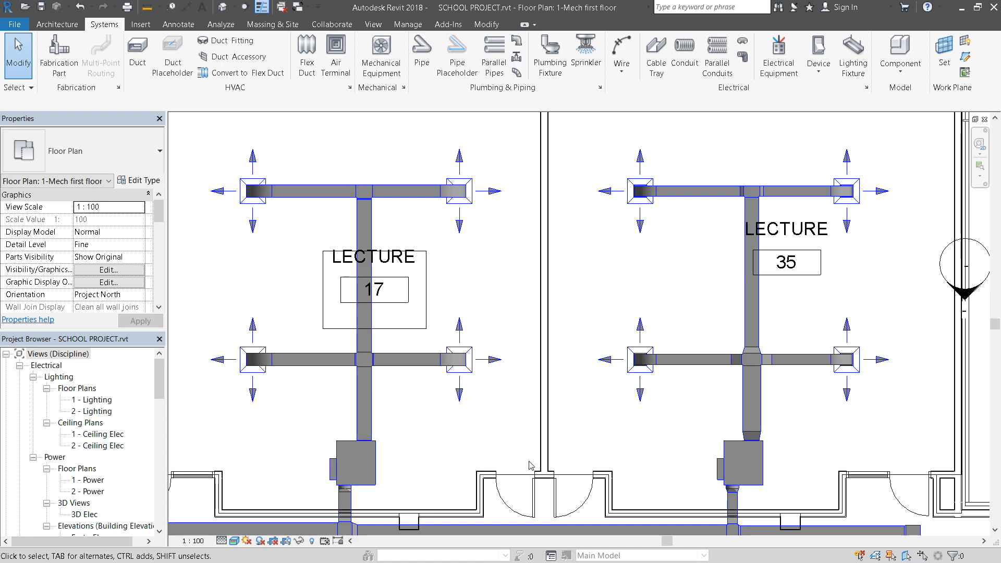
pyautogui.scroll(-2, 540, 422)
pyautogui.scroll(-1, 540, 422)
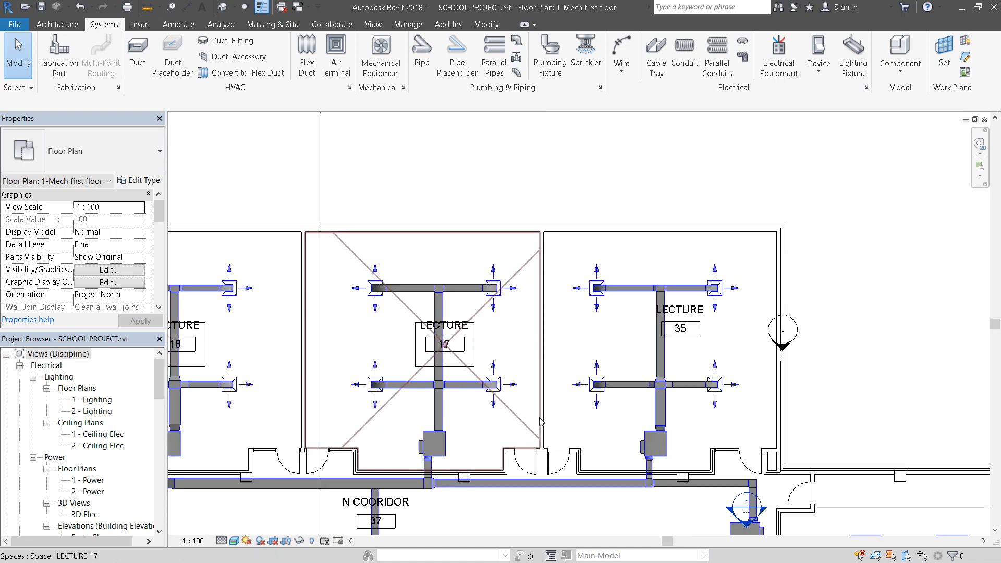
# Rerun the sizing of the Lecture 17 duct branch with velocity 5.1 m/s, friction 0.82 Pa/m and height restricted to 700.
pyautogui.scroll(1, 427, 417)
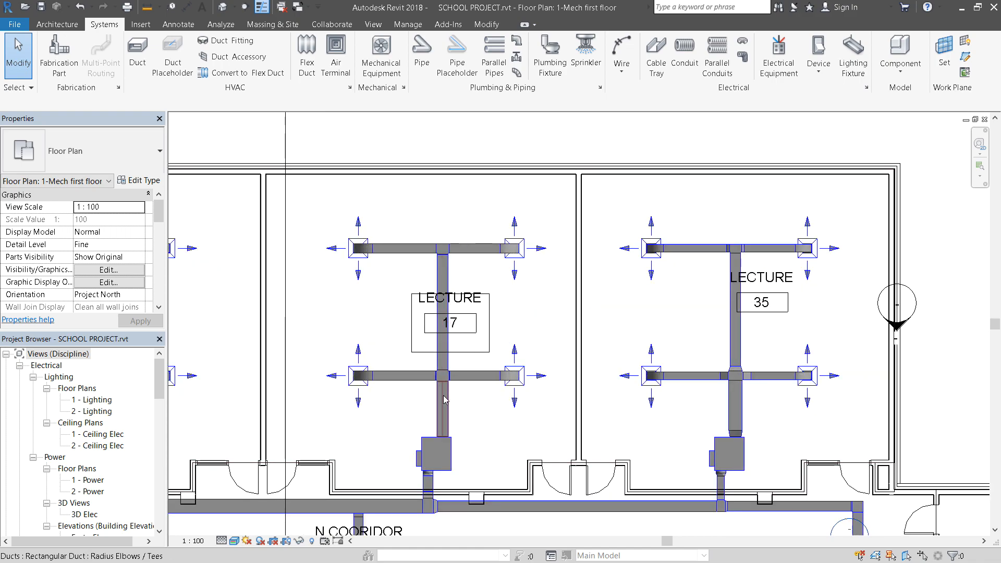
pyautogui.press('Tab')
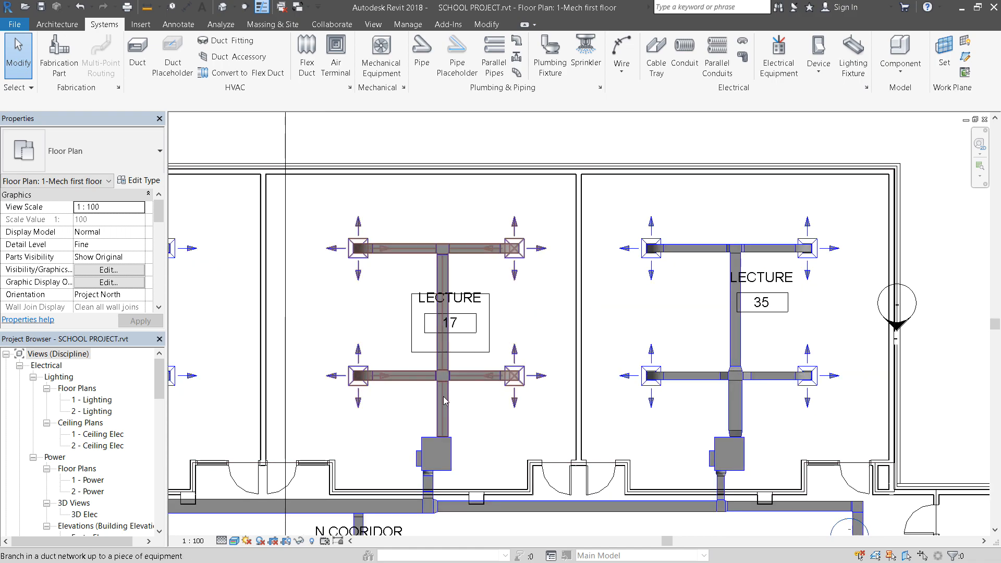
pyautogui.click(446, 400)
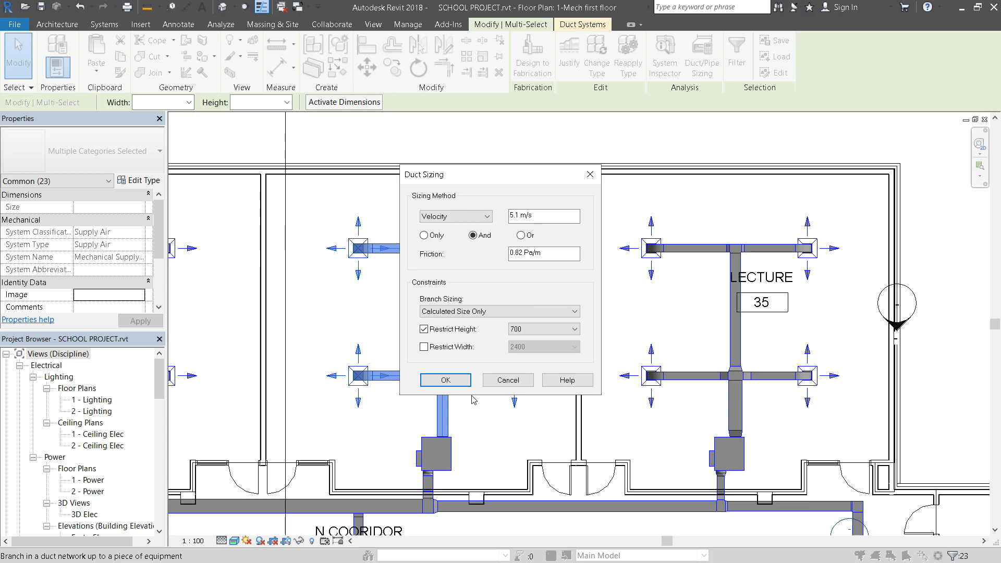
pyautogui.click(446, 381)
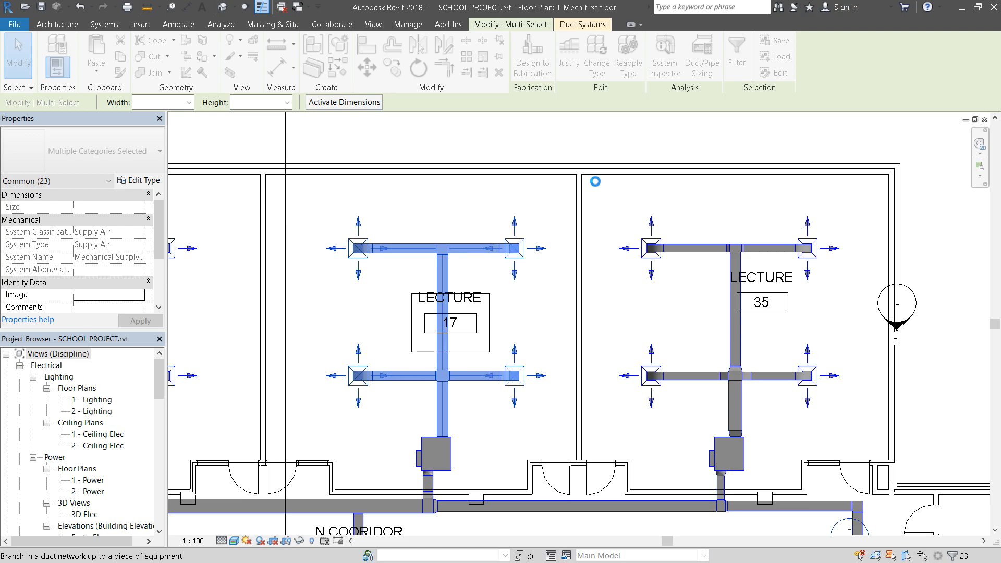
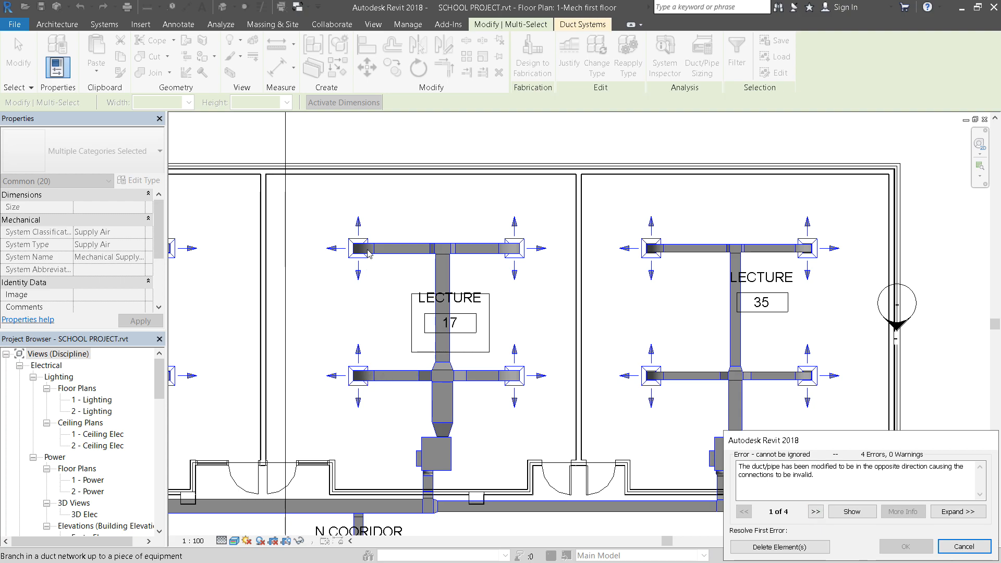
# Step through the errors from the Lecture 17 duct sizing, abandon the sizing and clear the selection.
pyautogui.click(816, 512)
pyautogui.click(816, 513)
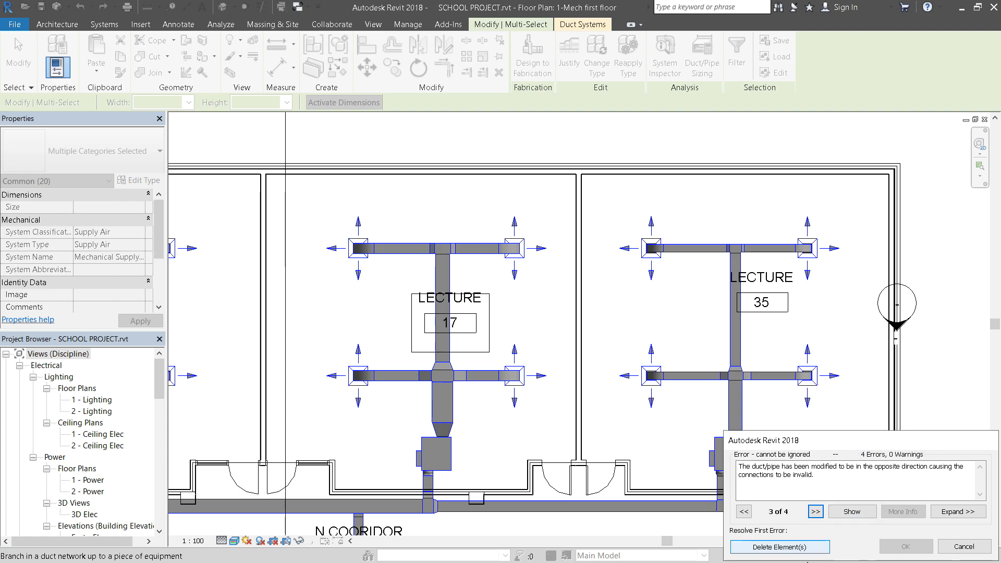
pyautogui.click(780, 547)
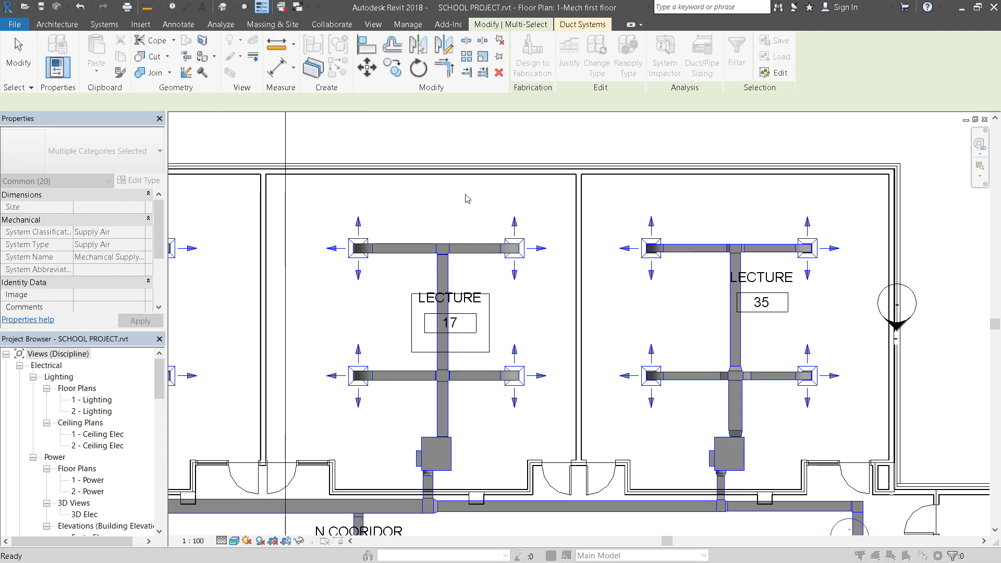
pyautogui.click(462, 175)
pyautogui.click(464, 151)
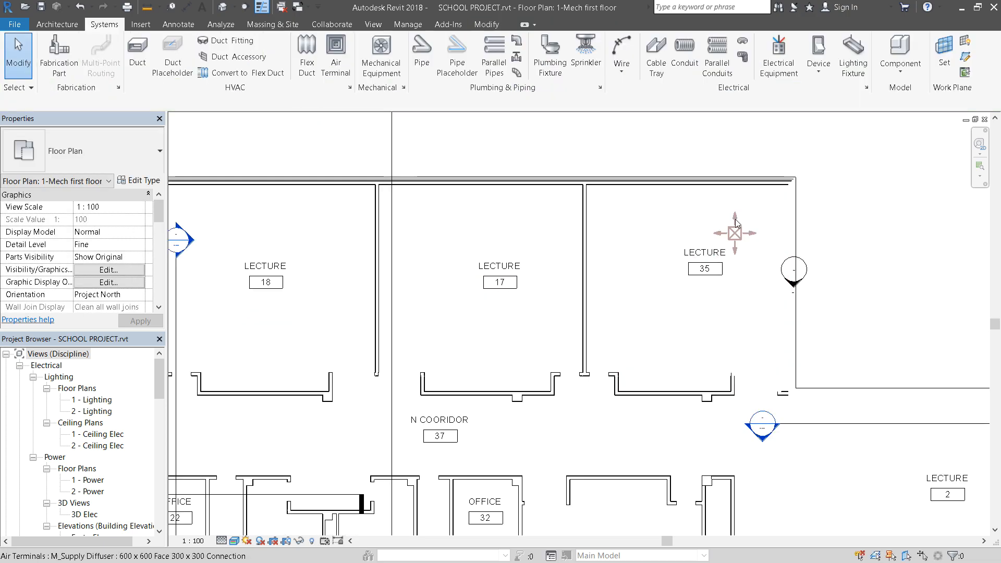
pyautogui.scroll(-4, 746, 221)
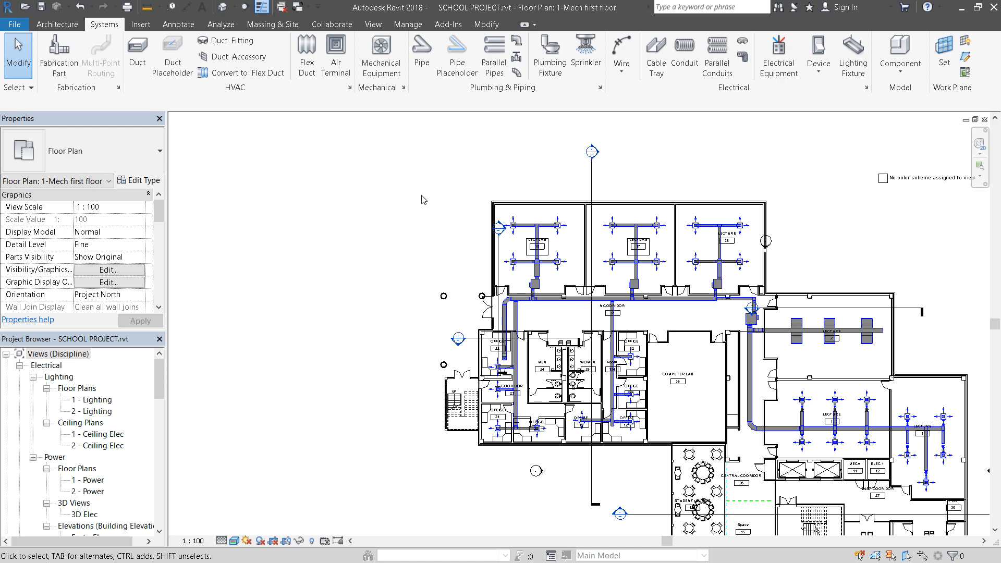
pyautogui.scroll(3, 748, 172)
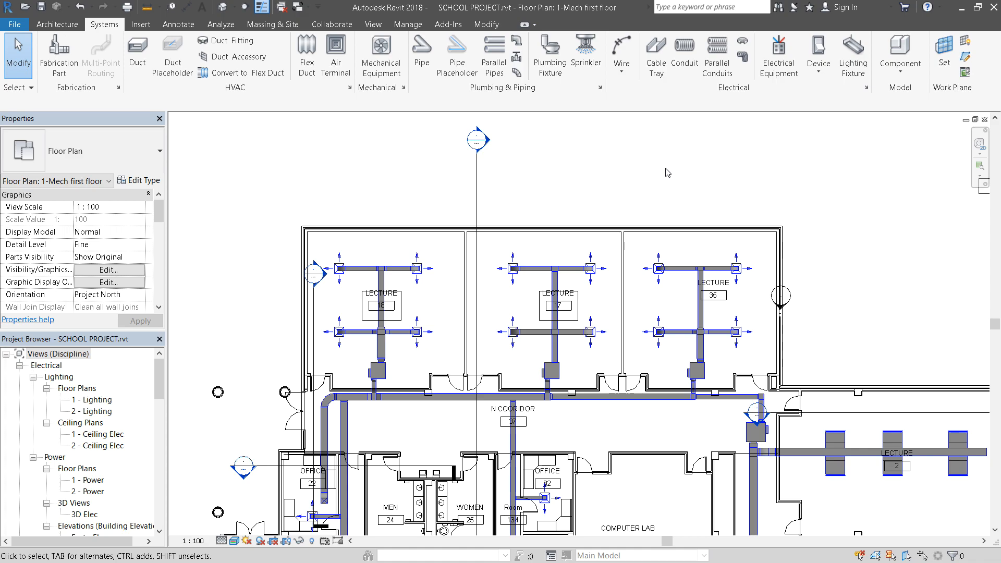
pyautogui.scroll(2, 366, 380)
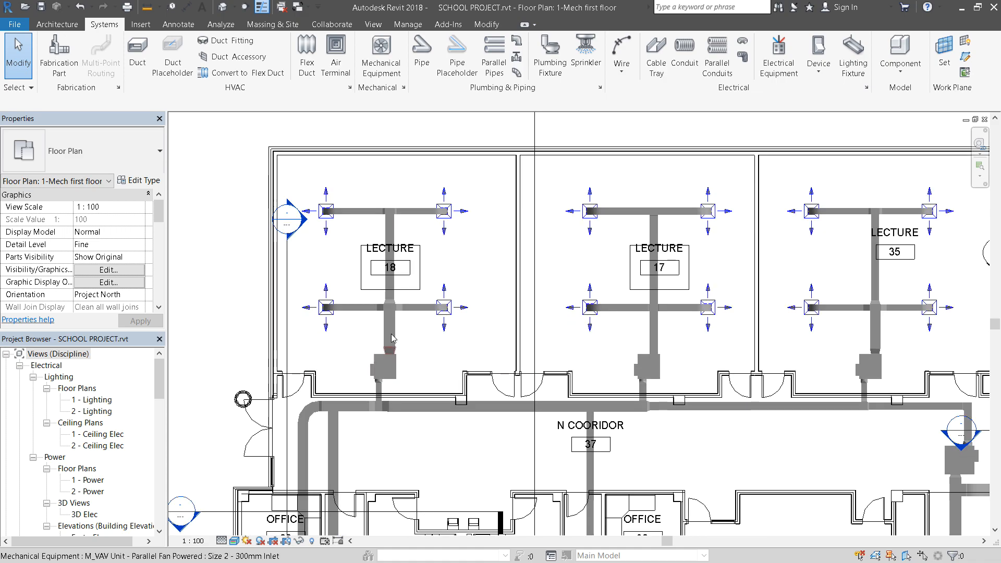
pyautogui.press('Tab')
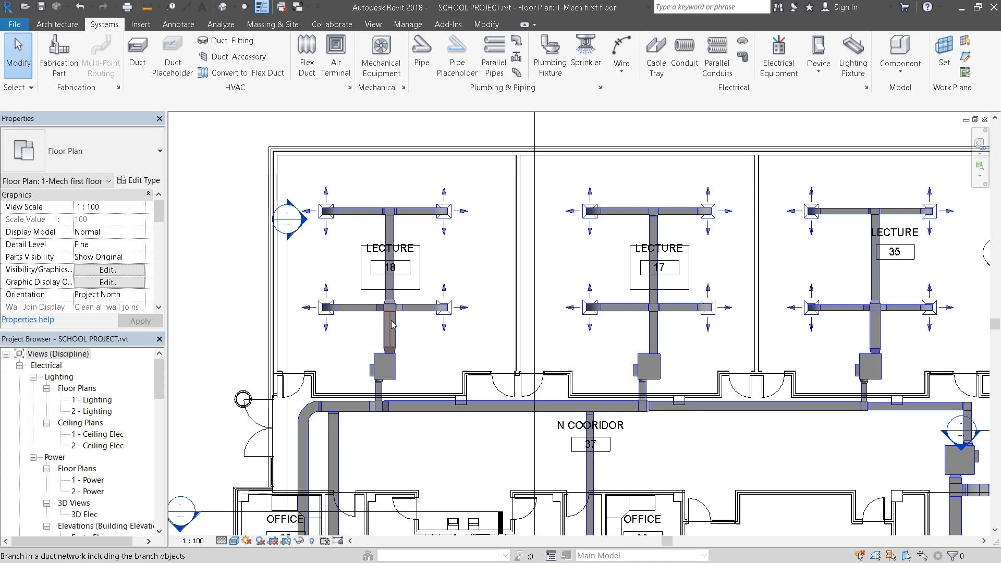
pyautogui.press('Tab')
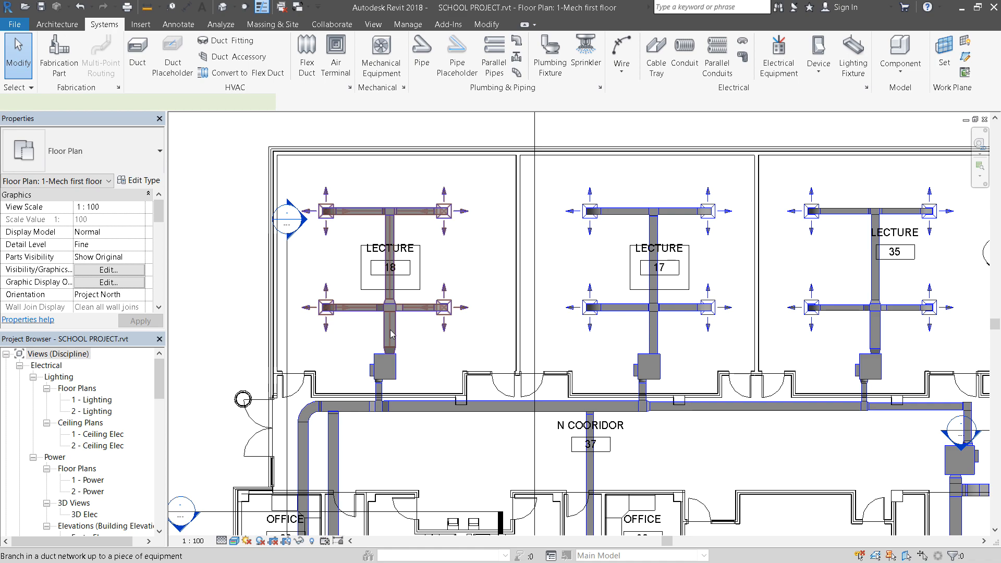
pyautogui.click(392, 334)
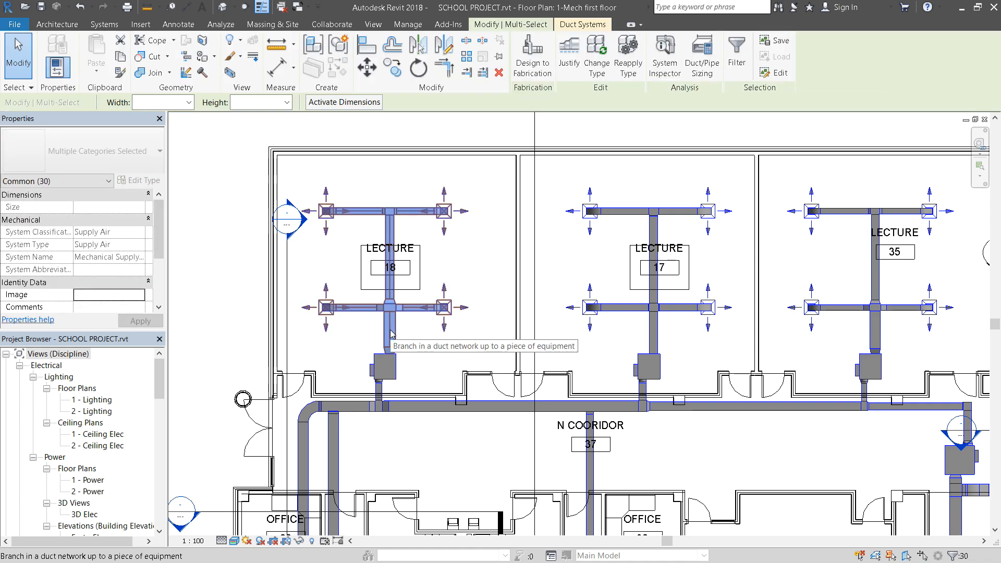
pyautogui.press('Escape')
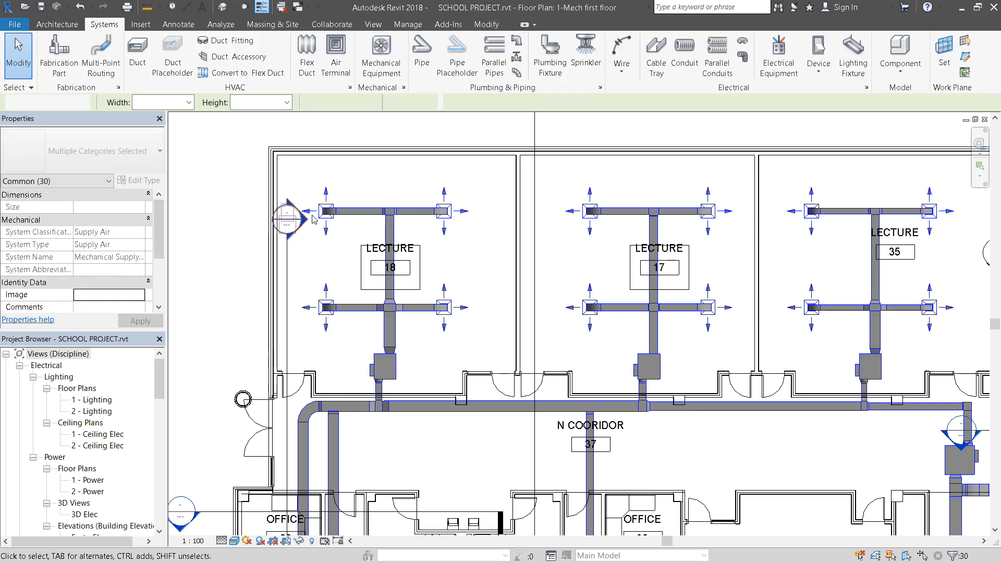
# Select all ductwork in Lecture 18 and filter the selection down to Duct Fittings and Ducts.
pyautogui.moveTo(243, 178); pyautogui.dragTo(485, 366)
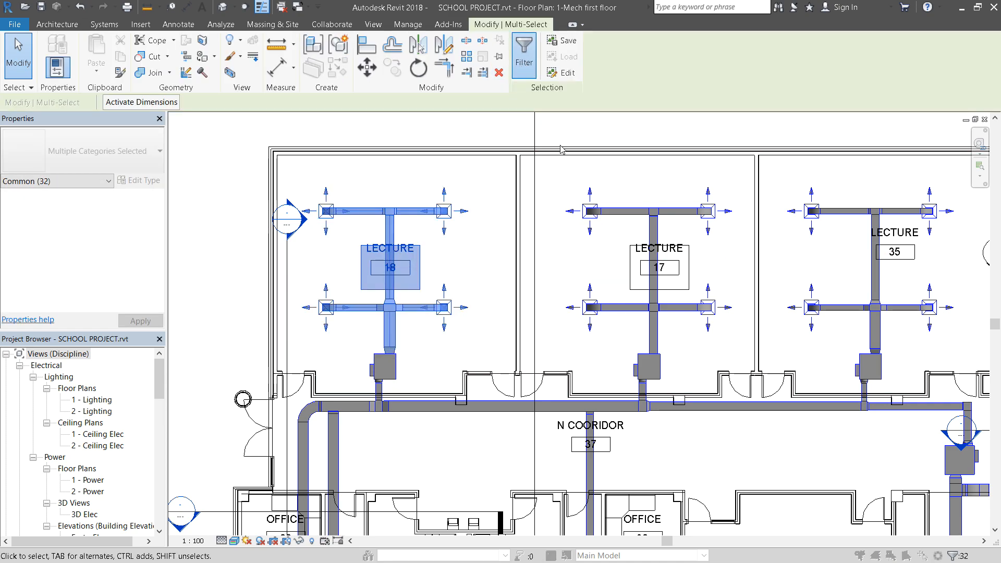
pyautogui.click(524, 57)
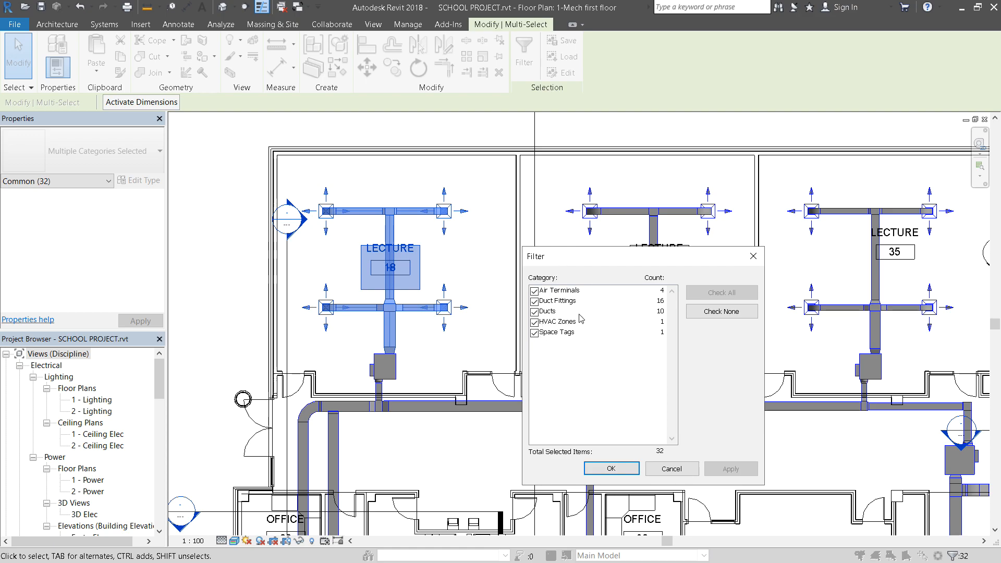
pyautogui.click(722, 311)
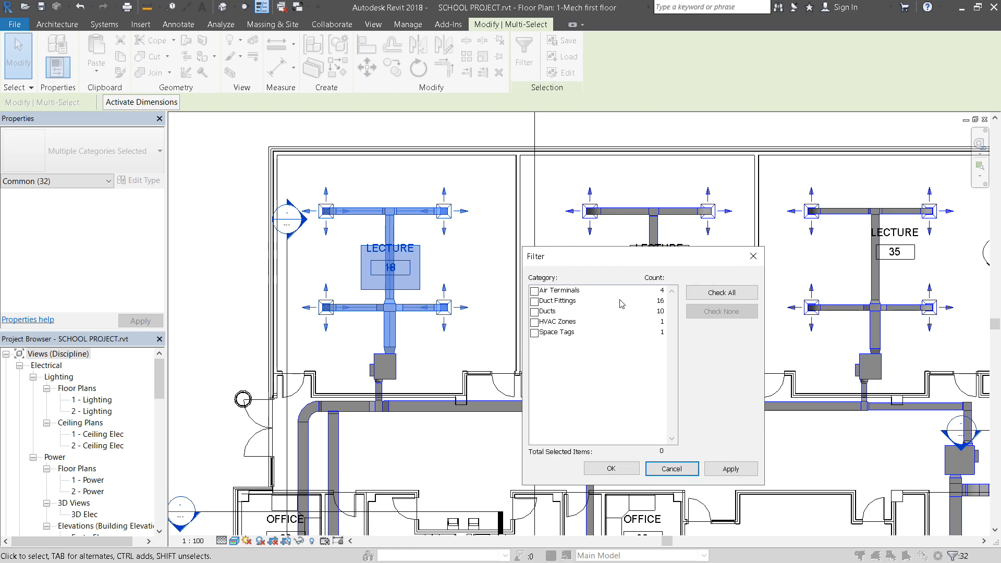
pyautogui.click(535, 301)
pyautogui.click(534, 312)
pyautogui.click(611, 469)
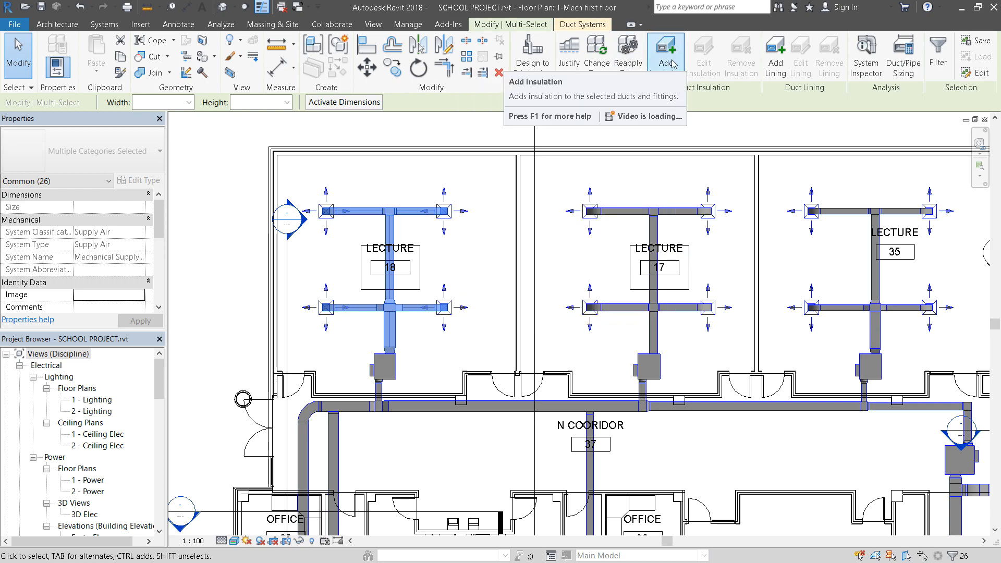
# Start adding insulation to the selected Lecture 18 ducts and fittings and open the Duct Wrap type's properties.
pyautogui.click(667, 55)
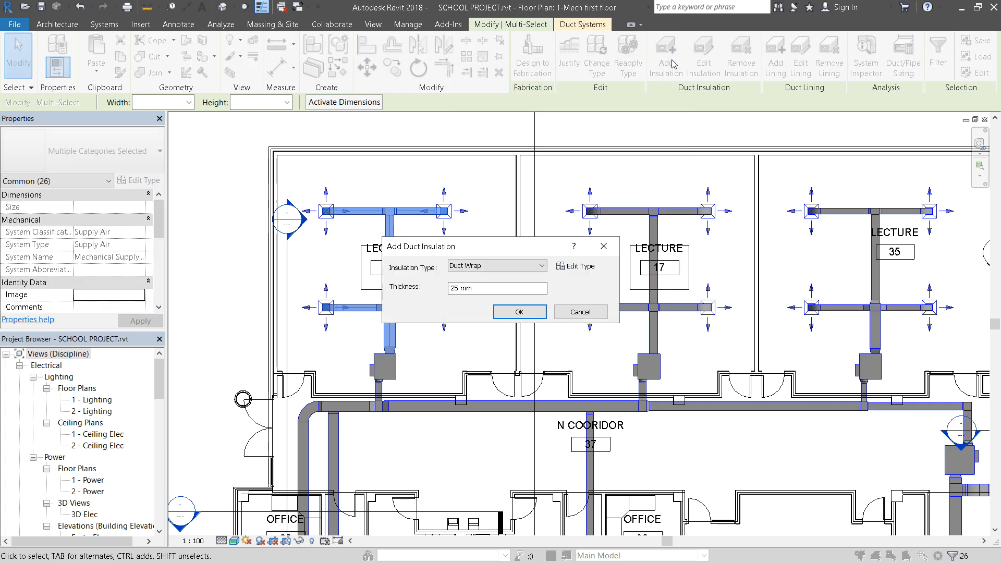
pyautogui.click(509, 267)
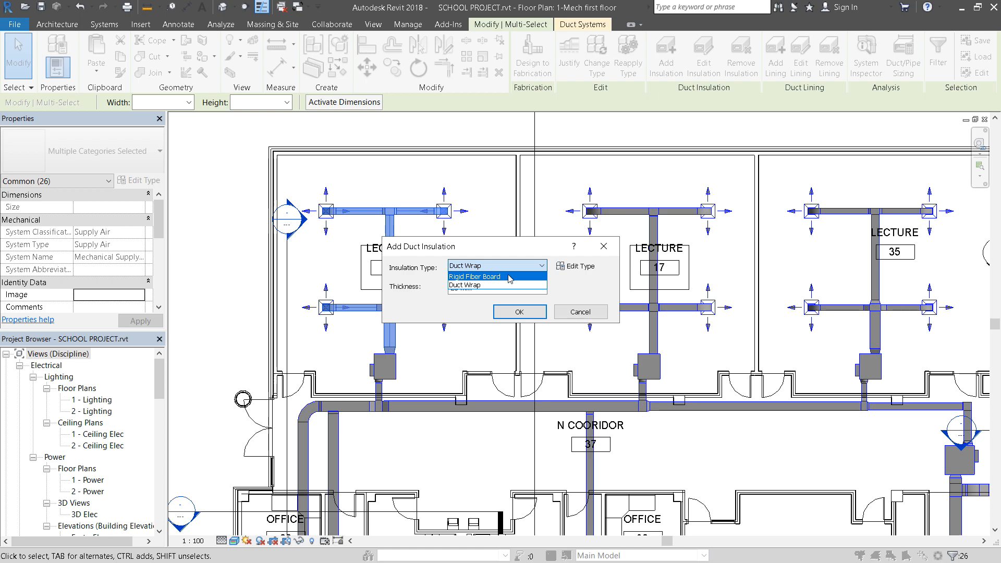
pyautogui.click(575, 270)
pyautogui.click(564, 267)
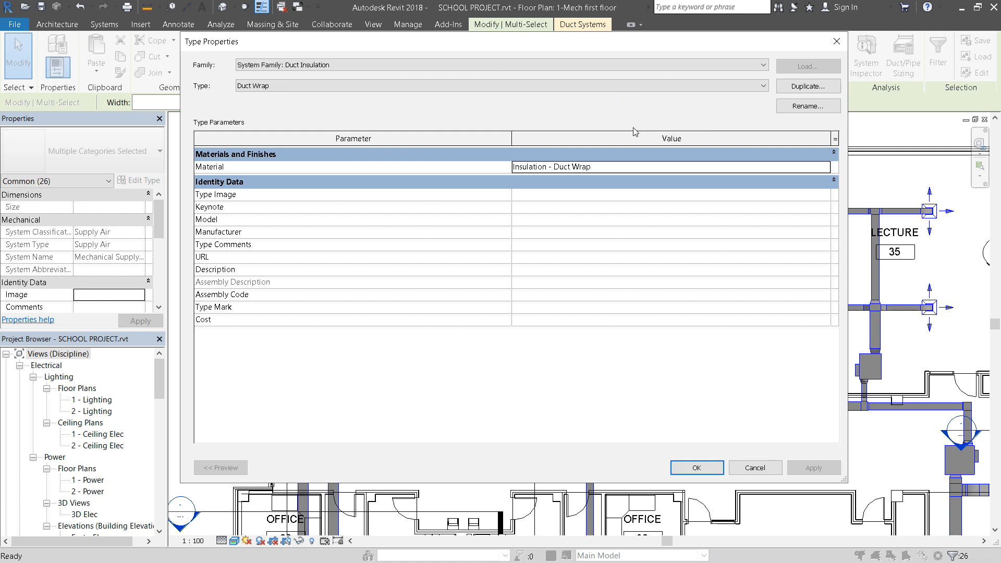
# Look through the project materials available for the Duct Wrap insulation and return to the insulation settings without choosing another.
pyautogui.click(816, 165)
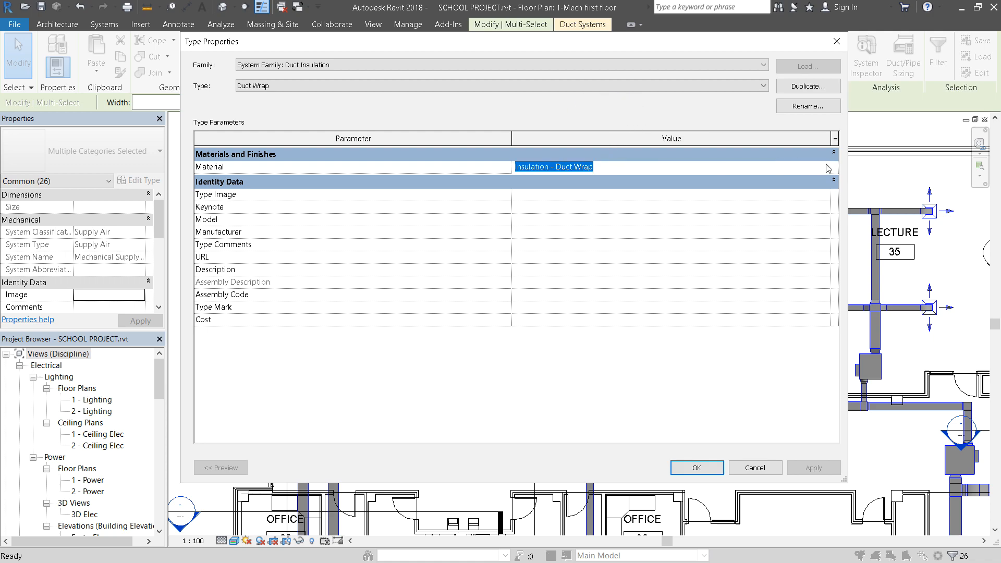
pyautogui.click(829, 167)
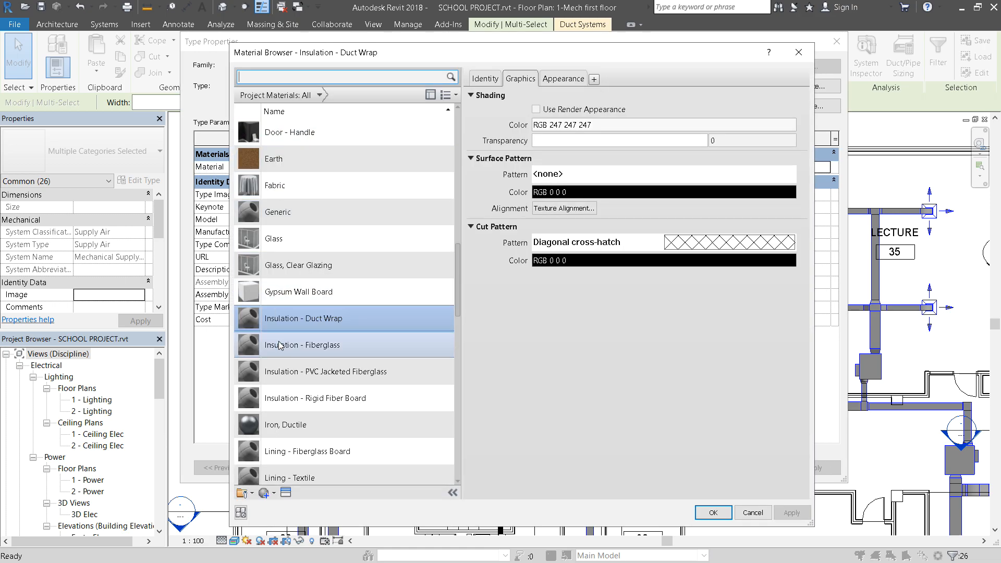
pyautogui.scroll(-3, 331, 306)
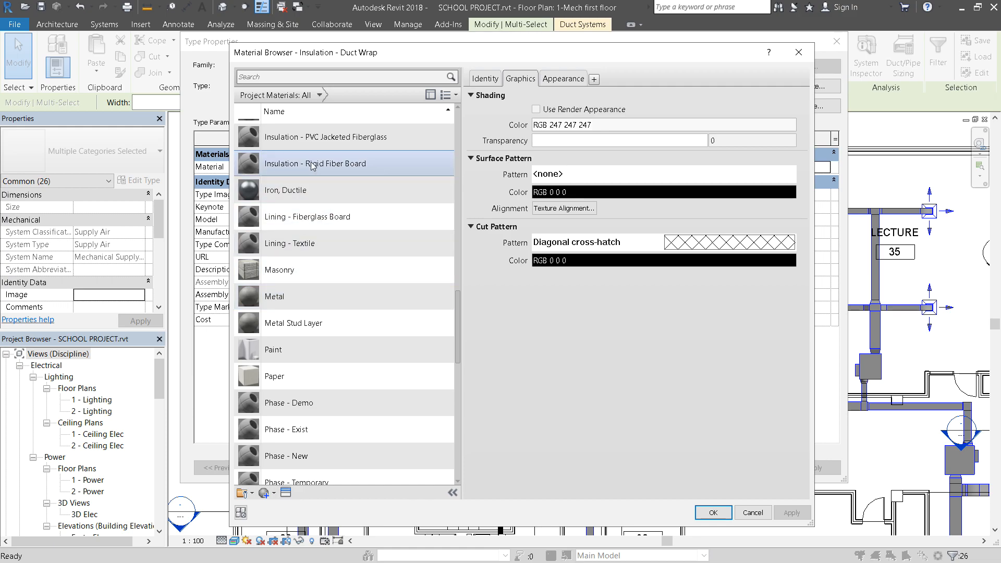
pyautogui.scroll(-2, 308, 366)
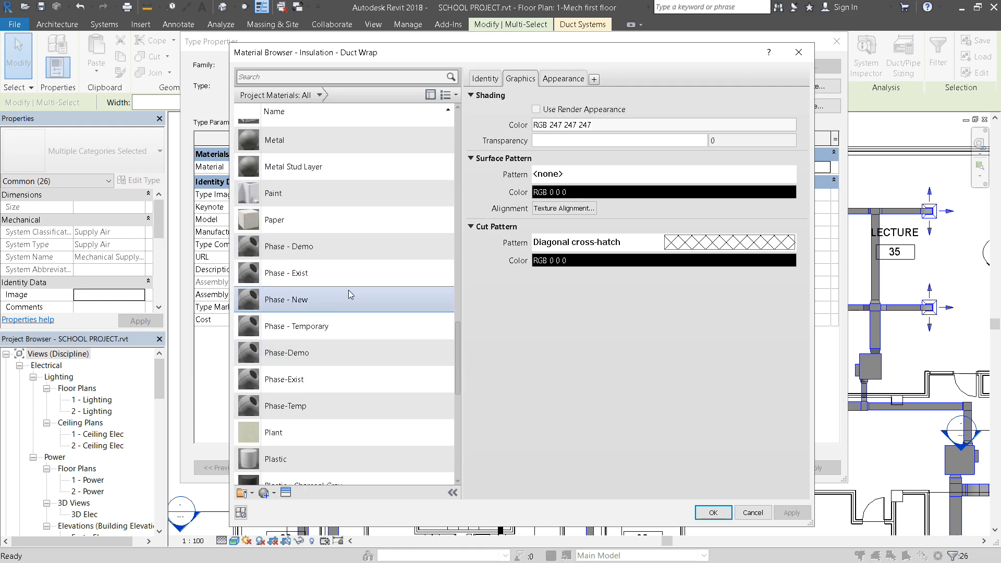
pyautogui.scroll(-5, 348, 360)
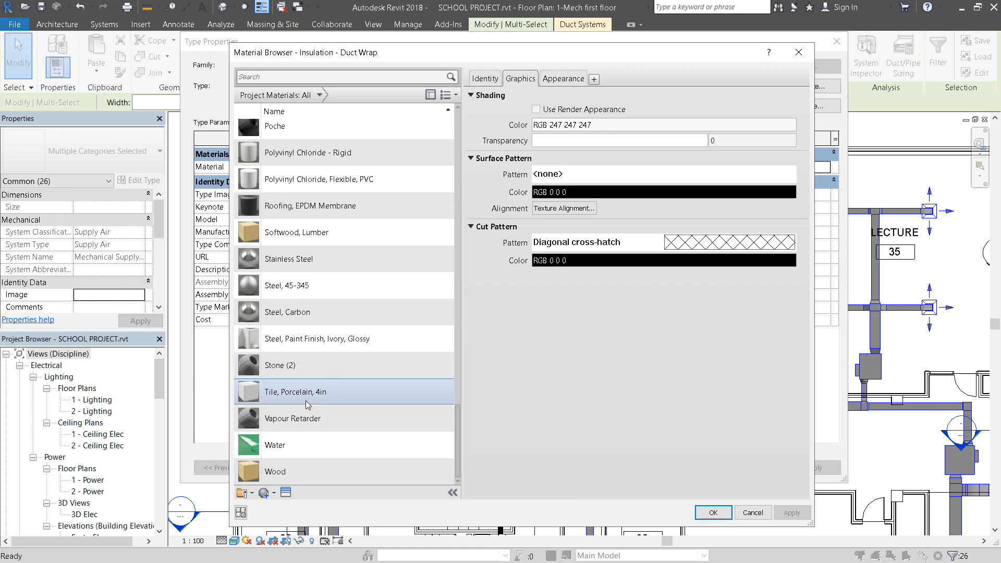
pyautogui.scroll(4, 307, 405)
pyautogui.scroll(15, 308, 405)
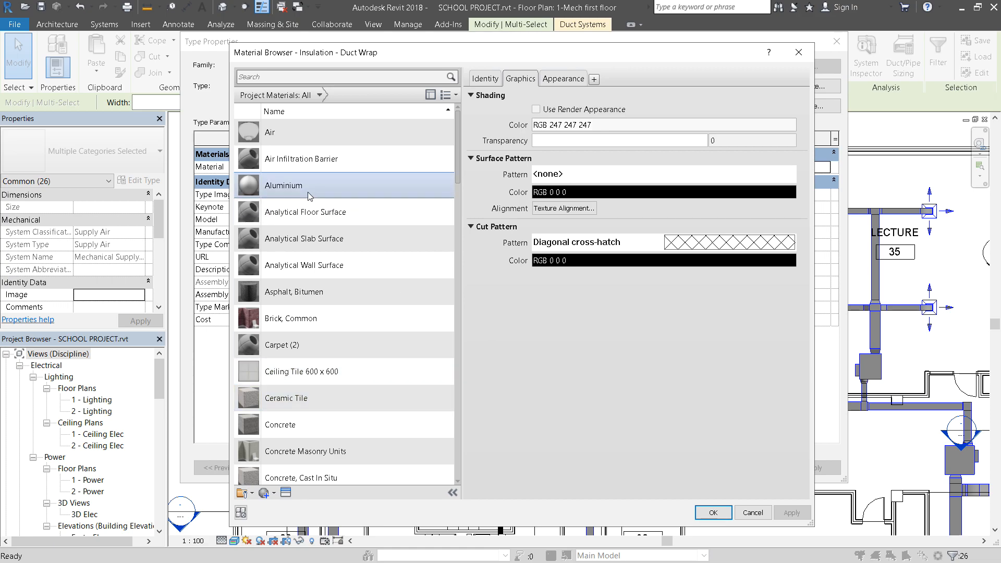
pyautogui.click(752, 515)
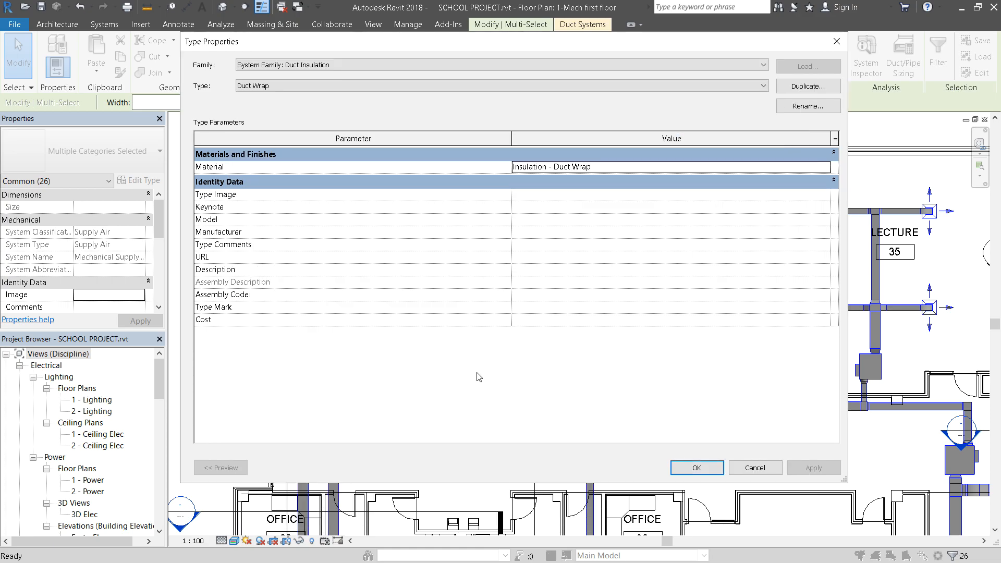
pyautogui.click(697, 467)
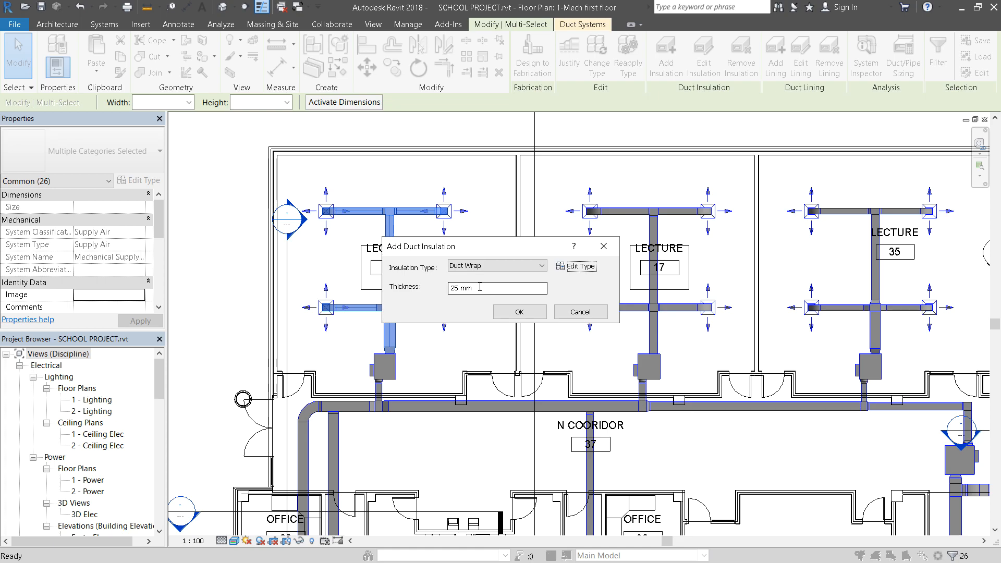
# Apply Duct Wrap insulation with 25 mm thickness to the Lecture 18 ducts and fittings and clear the selection.
pyautogui.click(521, 313)
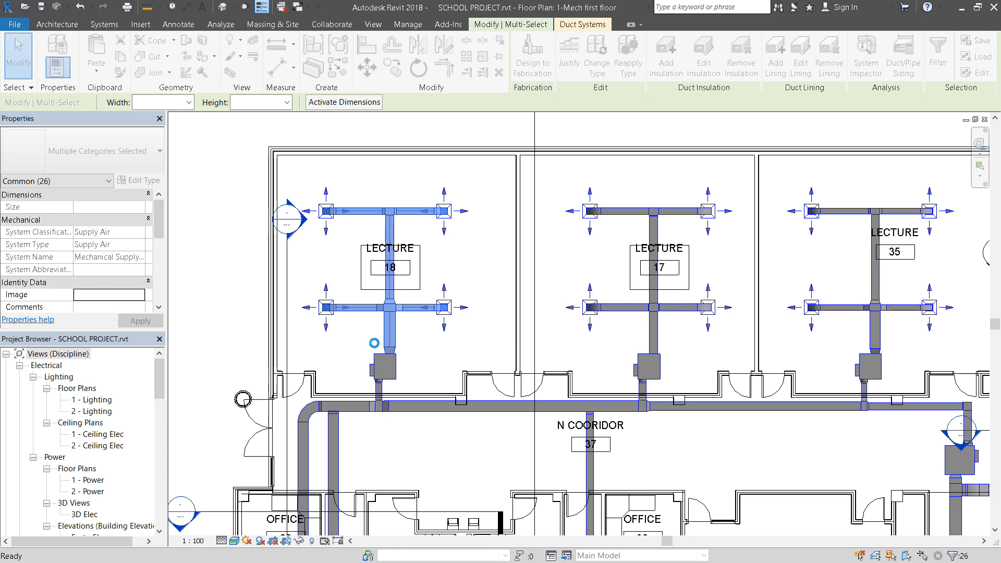
pyautogui.scroll(4, 387, 324)
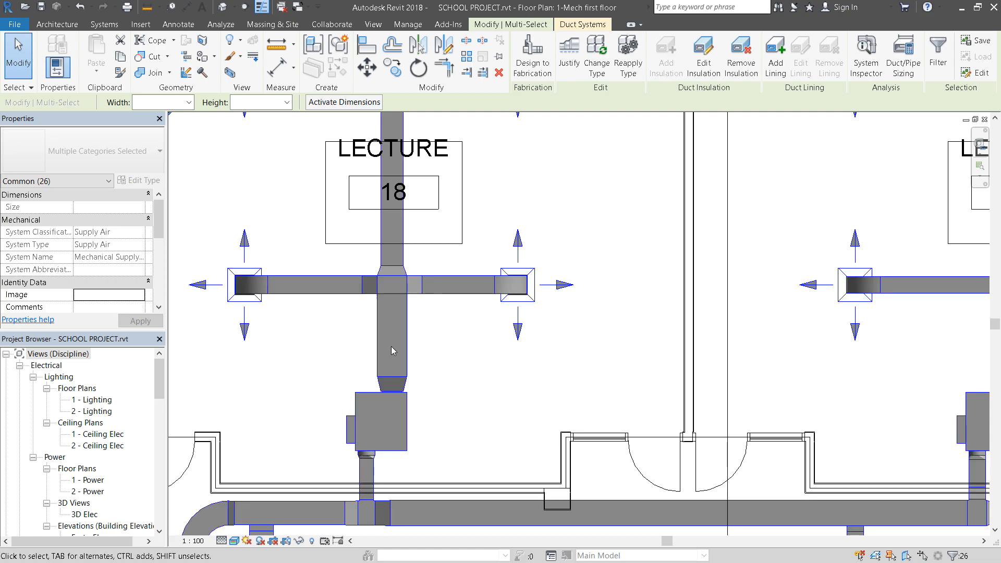
pyautogui.click(276, 357)
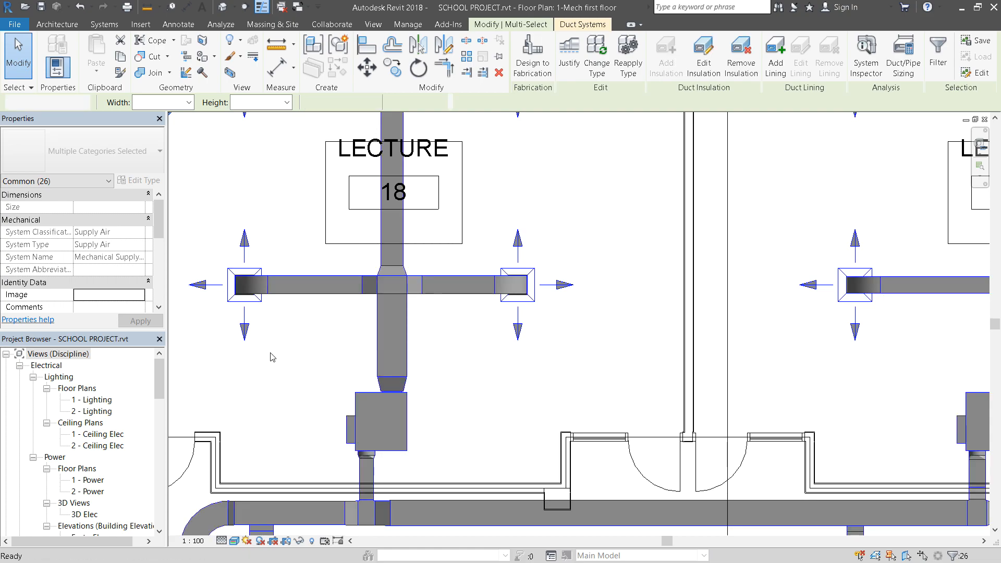
# Set the floor plan's visual style to Hidden Line, dismiss the save reminder and inspect the insulation around the Lecture 18 ducts.
pyautogui.click(234, 541)
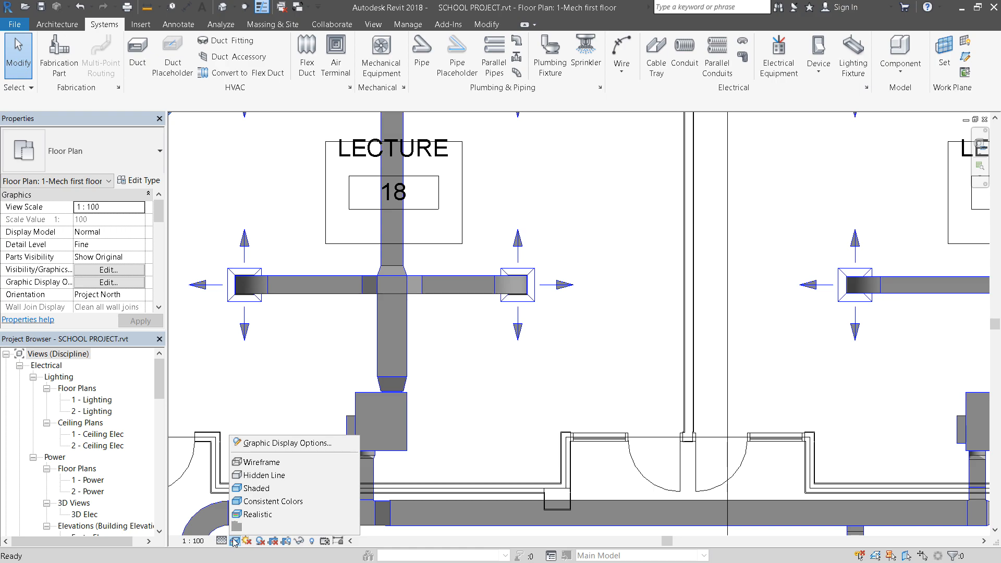
pyautogui.click(254, 472)
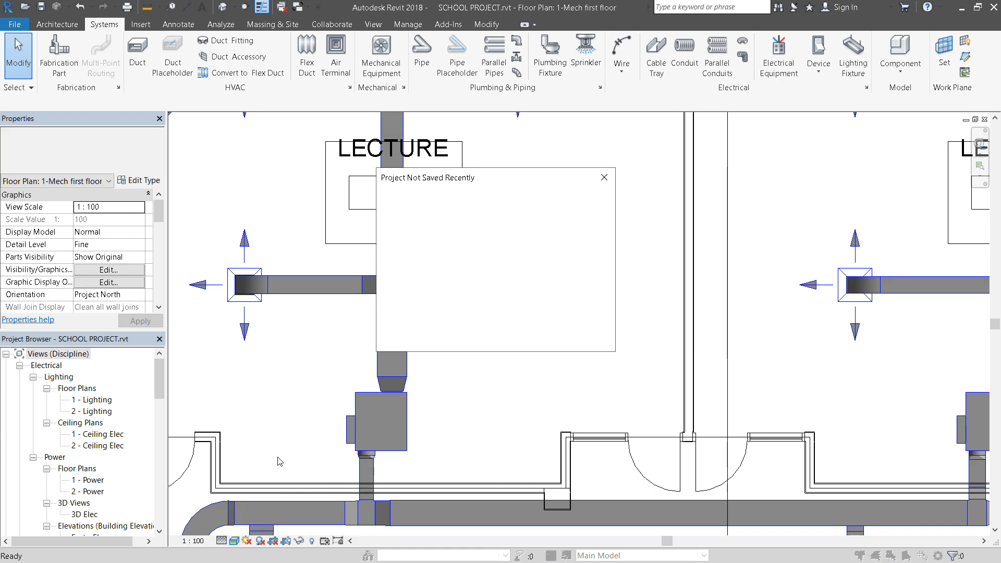
pyautogui.click(584, 338)
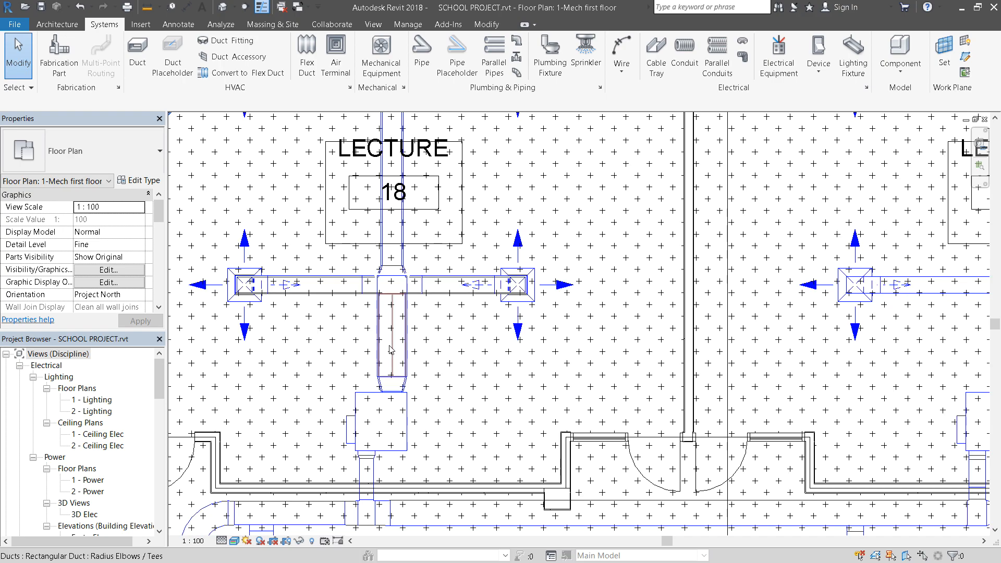
pyautogui.scroll(1, 443, 331)
pyautogui.scroll(1, 444, 330)
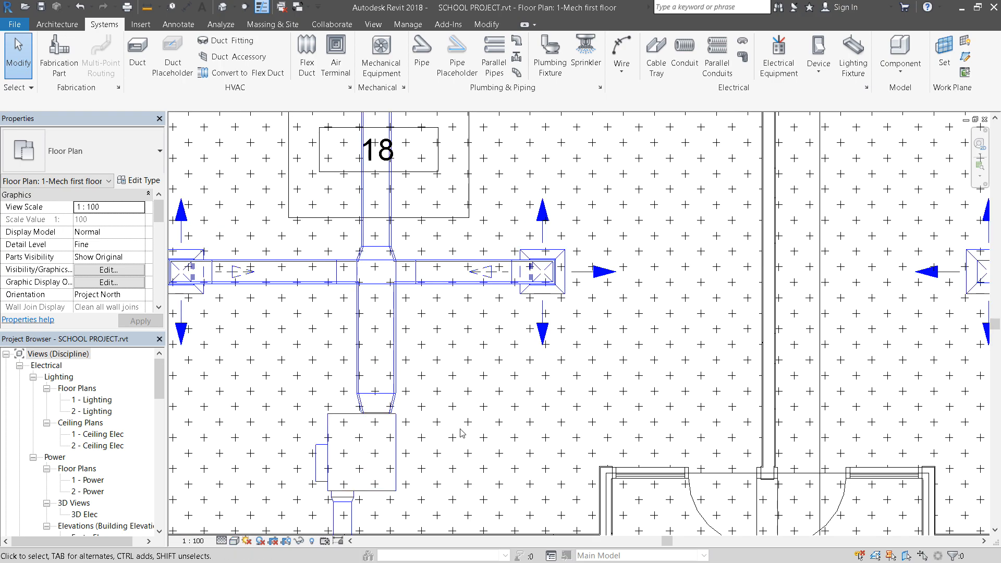
pyautogui.scroll(-2, 456, 420)
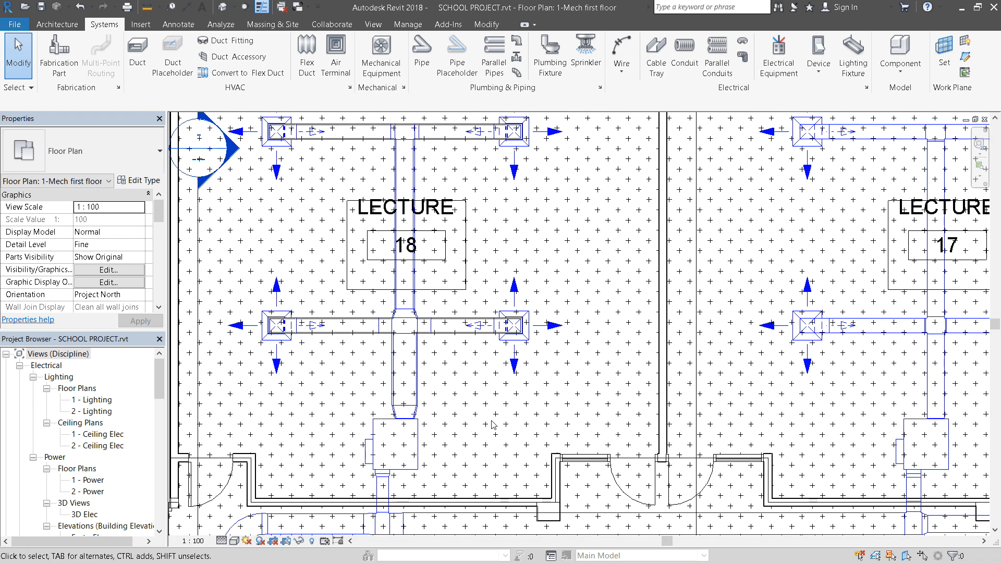
pyautogui.scroll(-1, 492, 425)
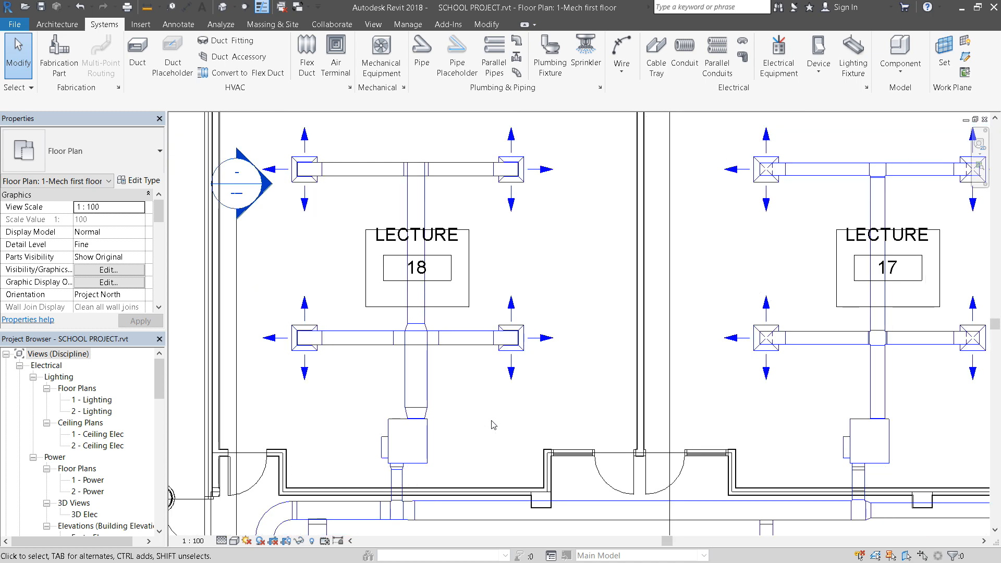
# Select the Lecture 17 ductwork and filter the selection to only Duct Fittings and Ducts.
pyautogui.scroll(-2, 329, 371)
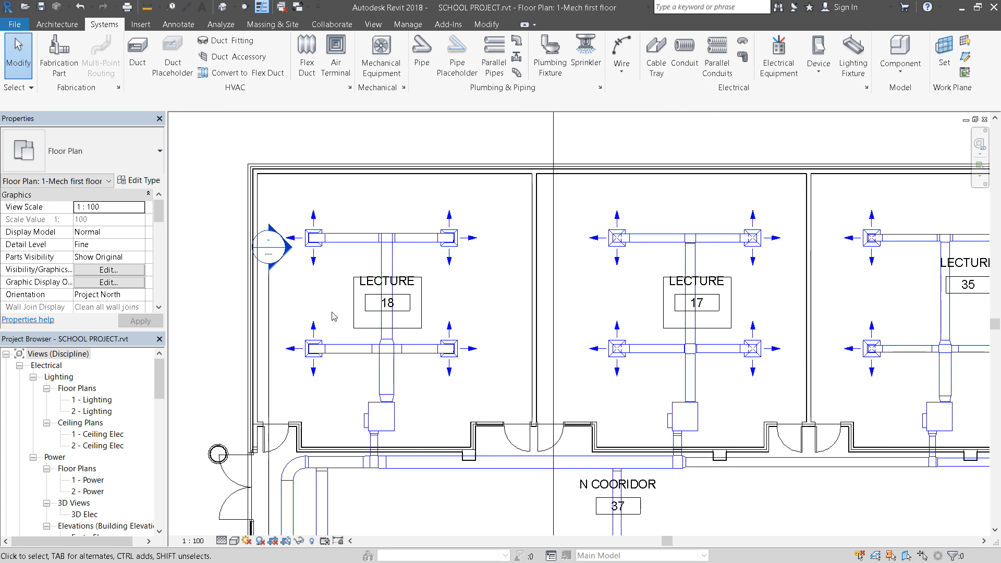
pyautogui.scroll(-1, 333, 312)
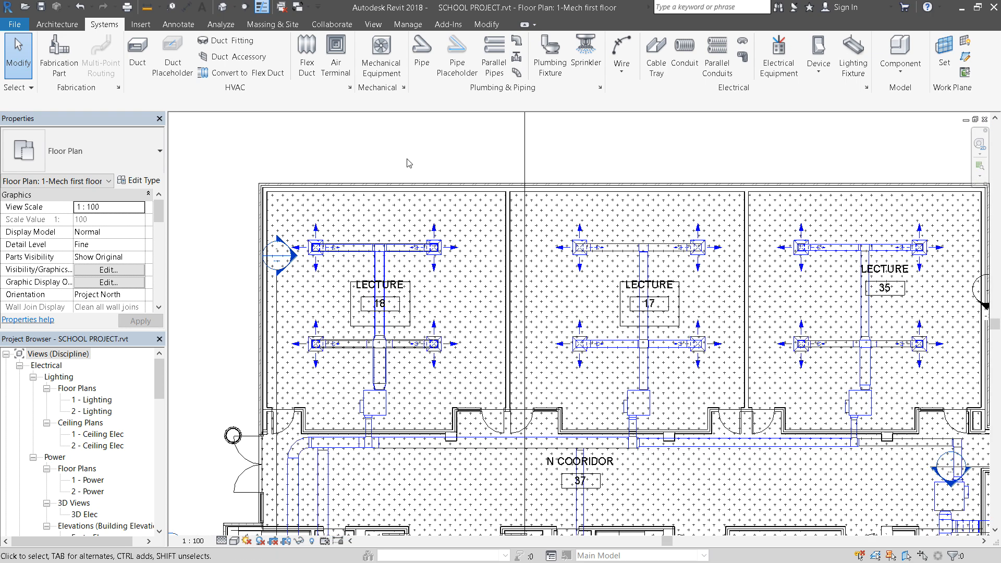
pyautogui.scroll(-1, 379, 276)
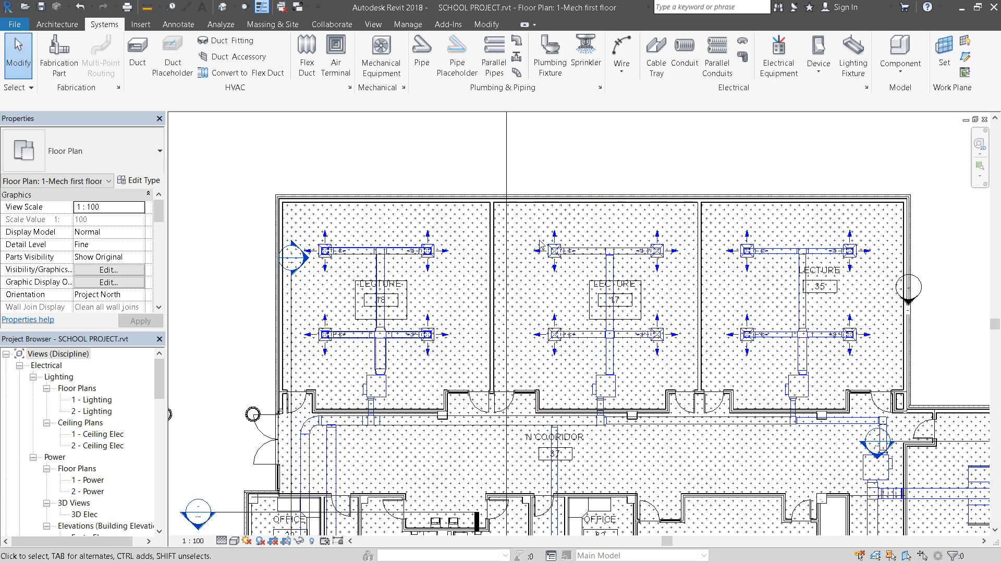
pyautogui.scroll(4, 620, 301)
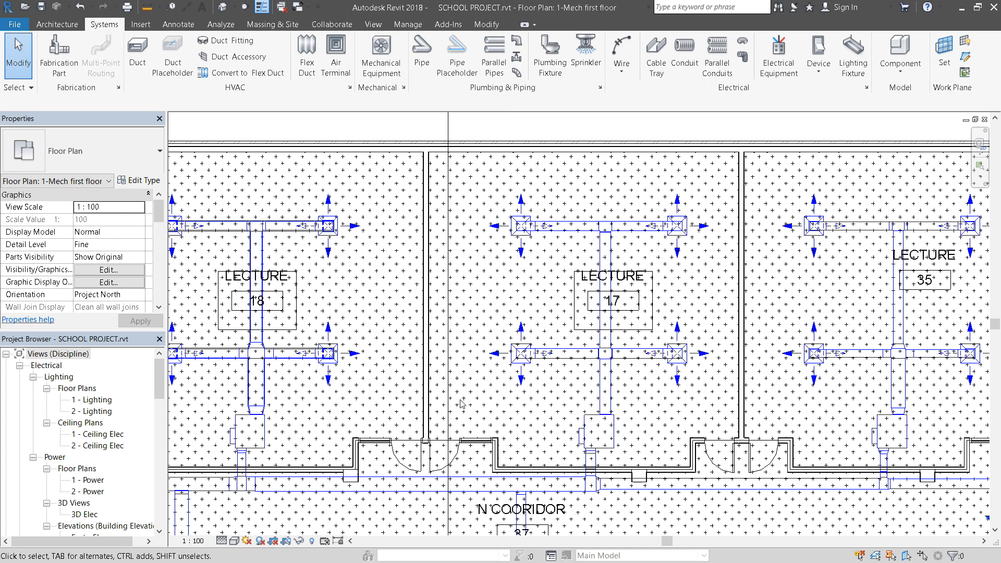
pyautogui.scroll(-1, 463, 401)
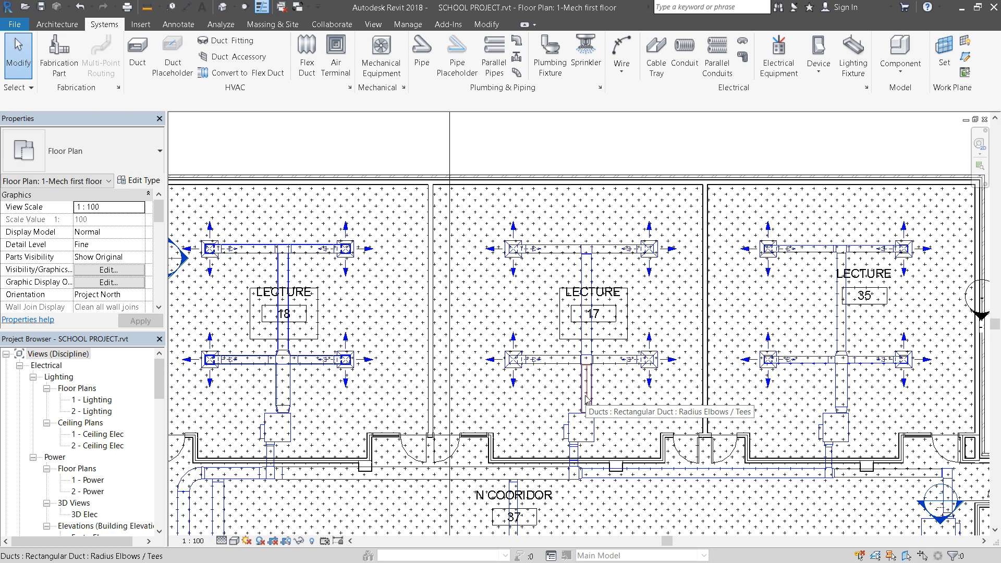
pyautogui.moveTo(471, 211); pyautogui.dragTo(692, 421)
pyautogui.click(527, 52)
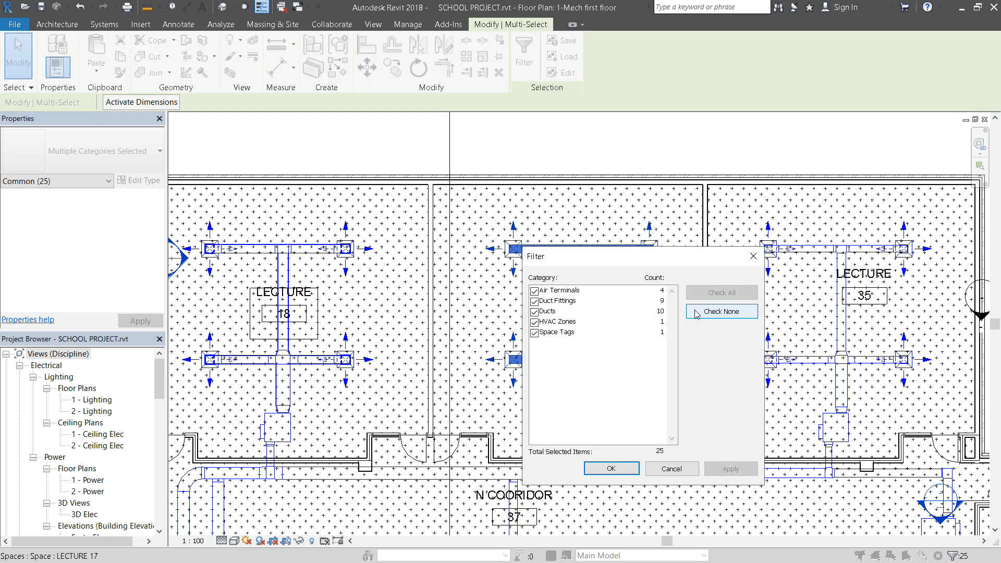
pyautogui.click(722, 311)
pyautogui.click(541, 302)
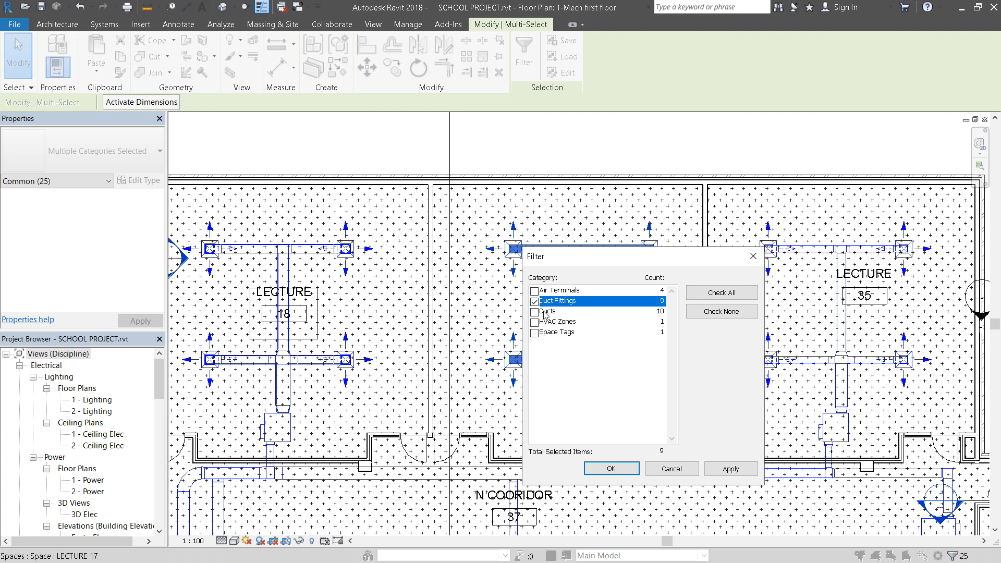
pyautogui.click(543, 313)
pyautogui.click(613, 469)
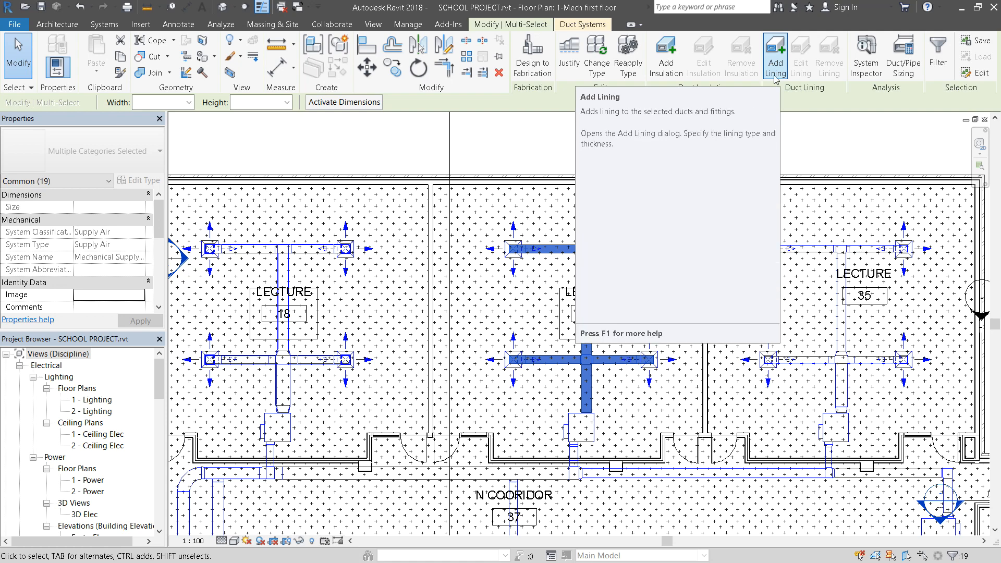
# Add Fiberglass Board lining to the selected Lecture 17 ducts and fittings and clear the selection.
pyautogui.click(775, 73)
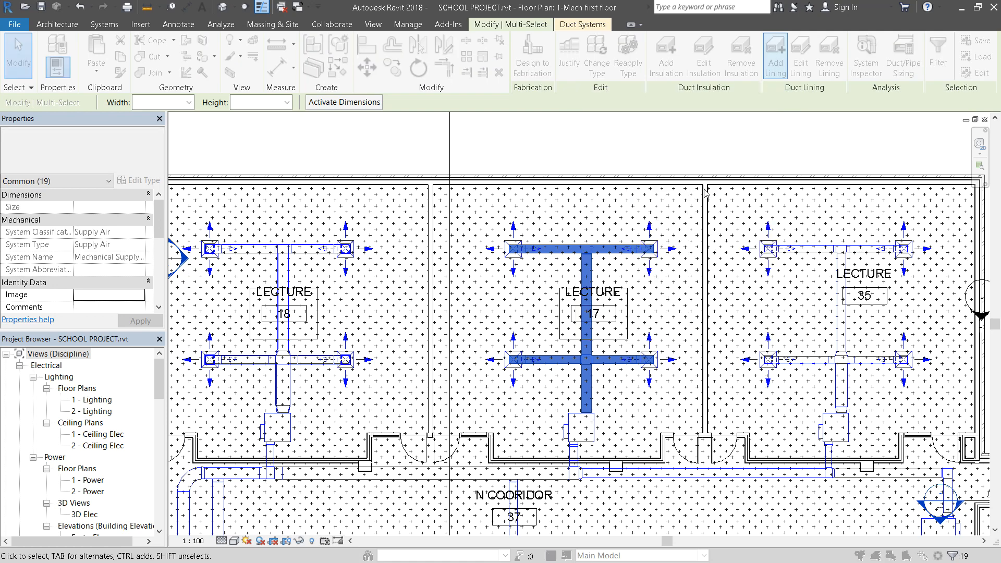
pyautogui.click(522, 265)
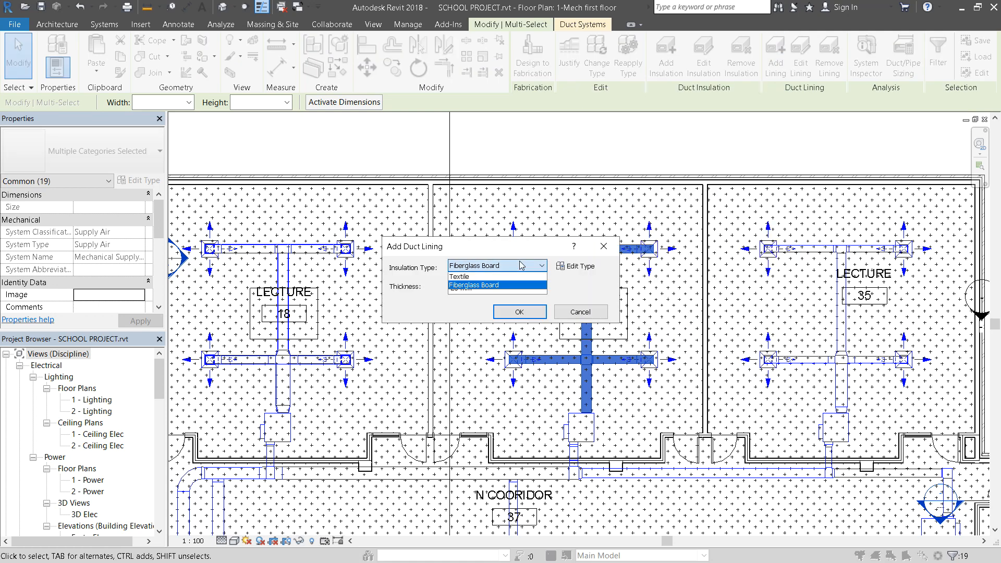
pyautogui.click(494, 286)
pyautogui.click(520, 312)
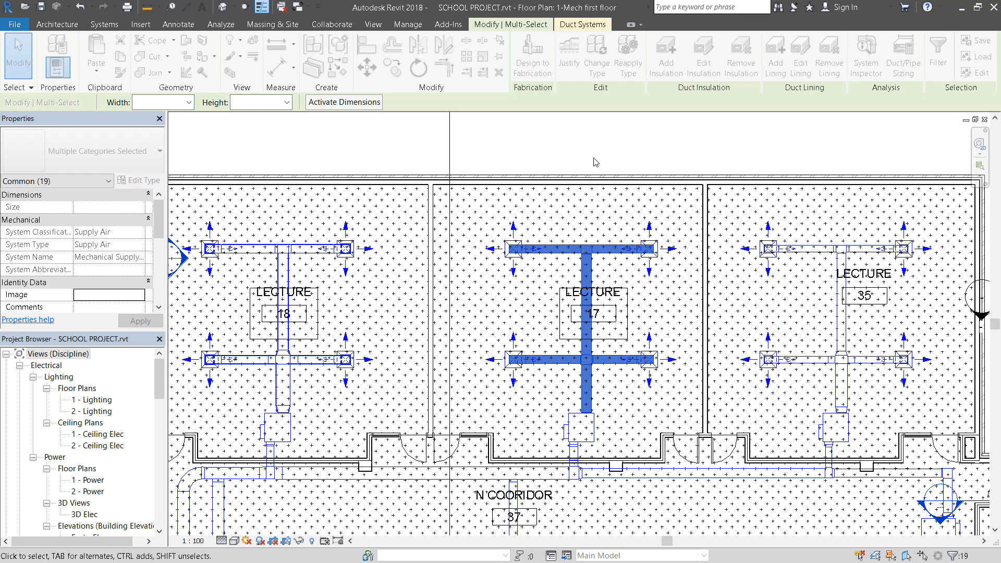
pyautogui.click(620, 128)
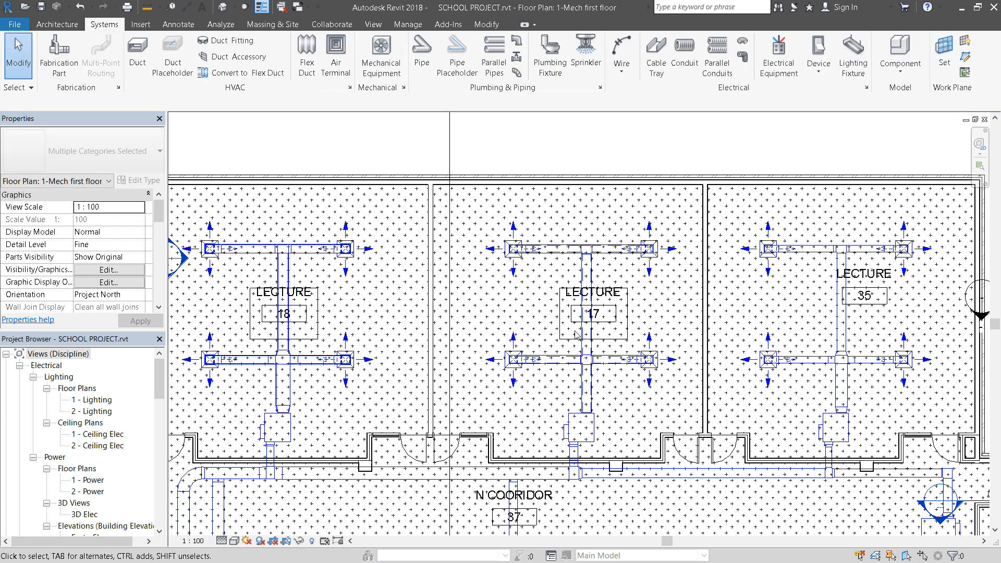
# Inspect the lining in the Lecture 17 ducts up close and review the duct layout across the whole first floor plan.
pyautogui.scroll(2, 576, 374)
pyautogui.scroll(5, 576, 374)
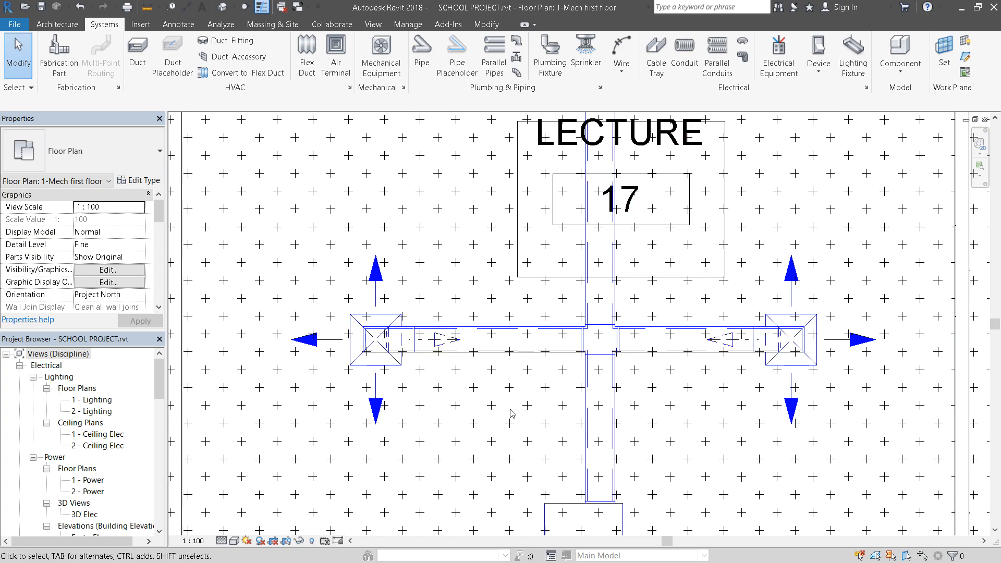
pyautogui.scroll(2, 620, 385)
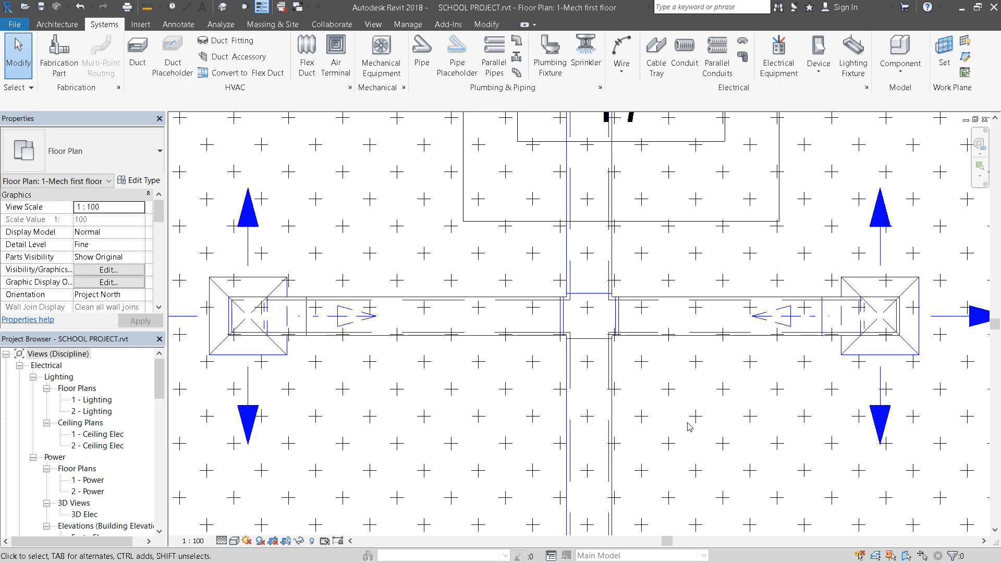
pyautogui.scroll(-2, 688, 428)
pyautogui.scroll(-3, 689, 427)
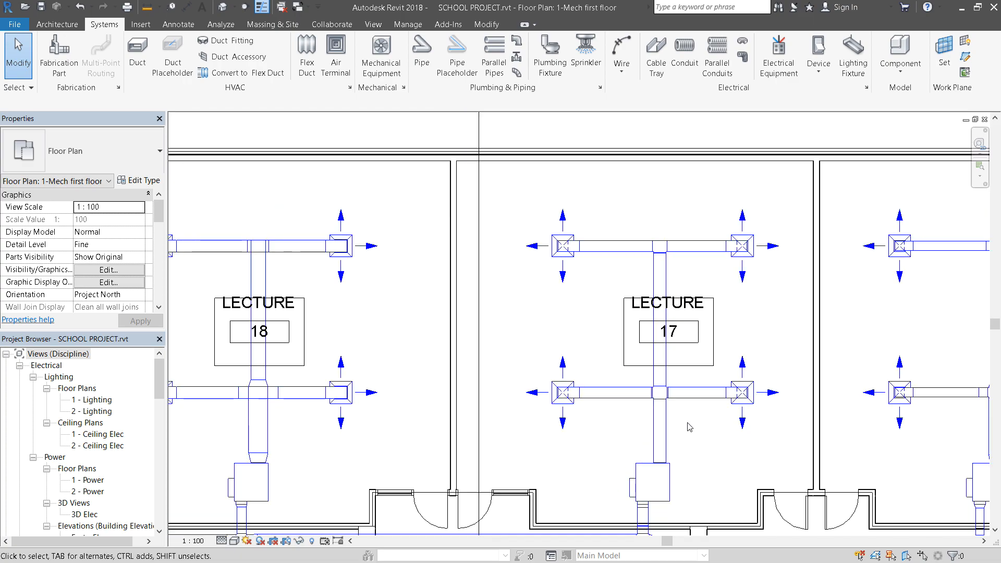
pyautogui.scroll(-1, 690, 427)
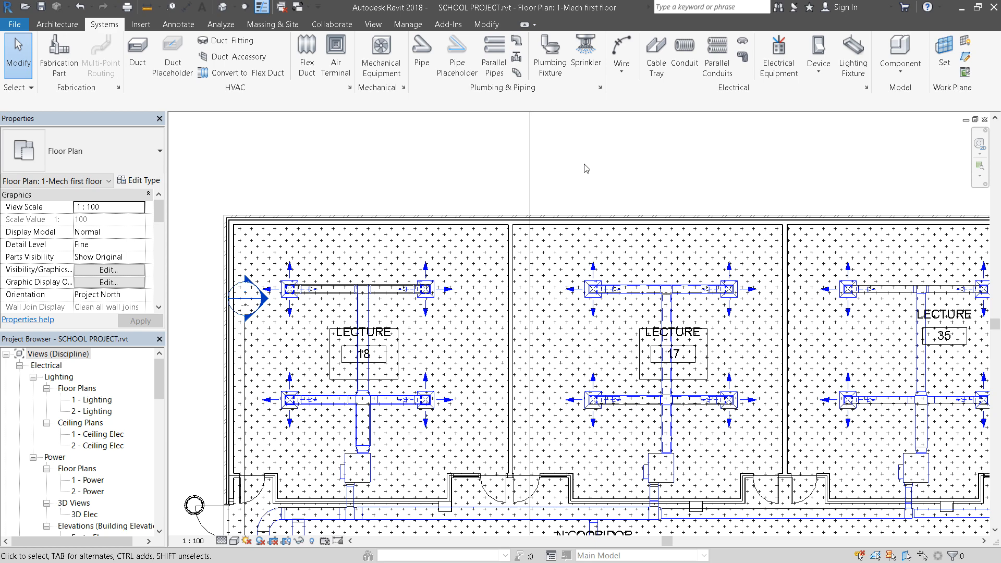
pyautogui.scroll(-3, 584, 165)
pyautogui.moveTo(585, 165); pyautogui.dragTo(399, 178, button='middle')
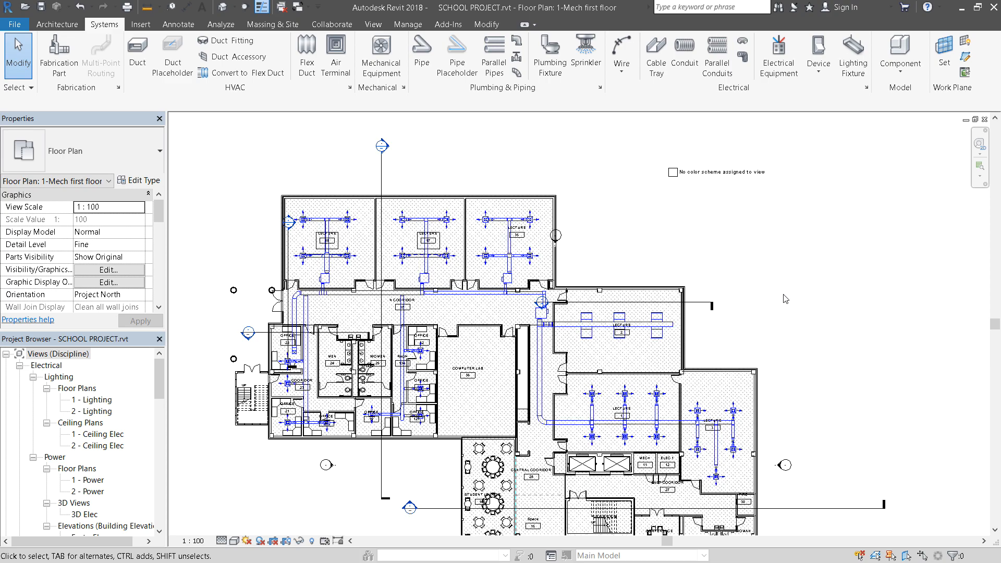
pyautogui.scroll(2, 558, 367)
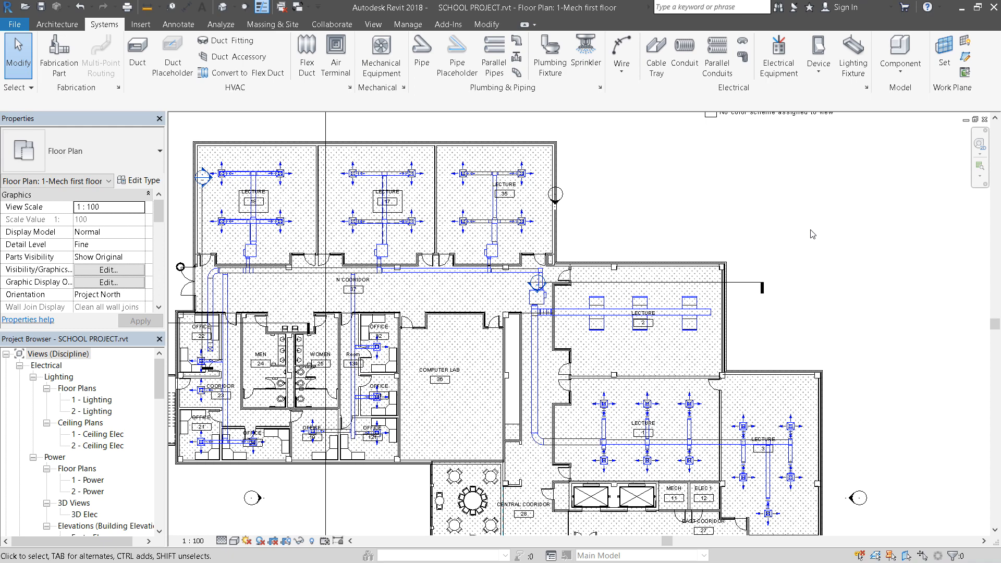
pyautogui.scroll(-1, 812, 234)
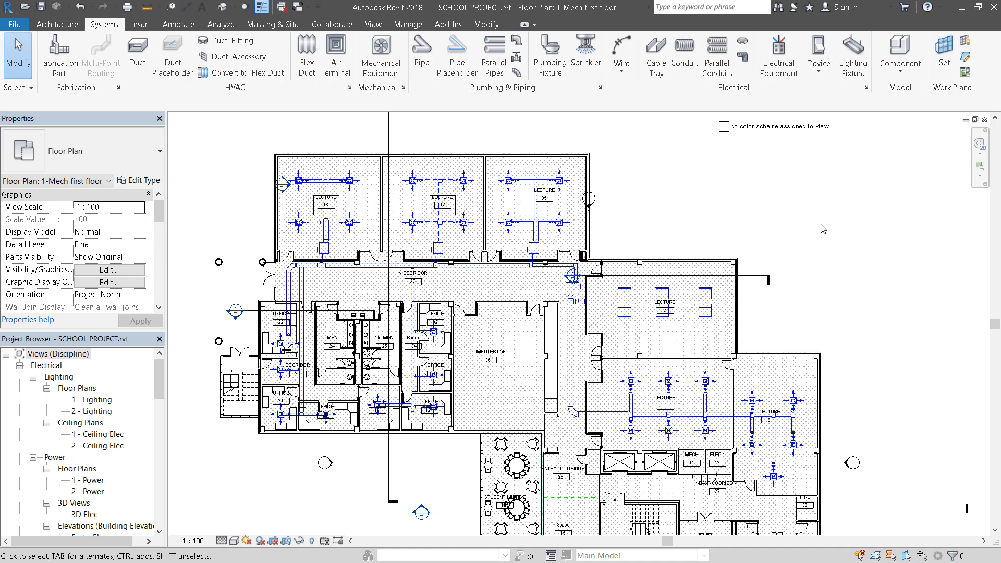
pyautogui.scroll(4, 355, 257)
pyautogui.scroll(-6, 354, 257)
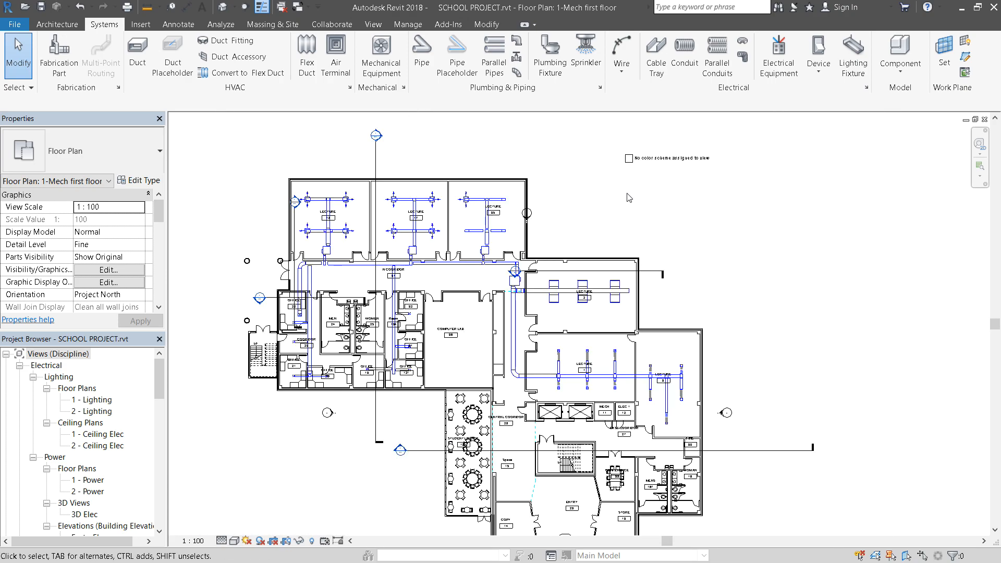